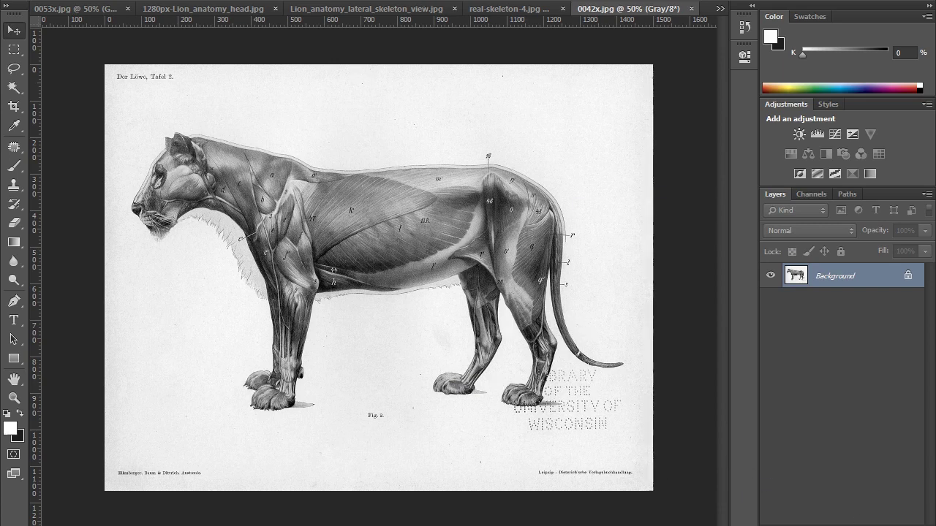
Add a new layer and paint a mid-grey (#848484) brush stroke along the flank fold in front of the hind leg
{"action": "key", "text": "ctrl+shift+alt+n"}
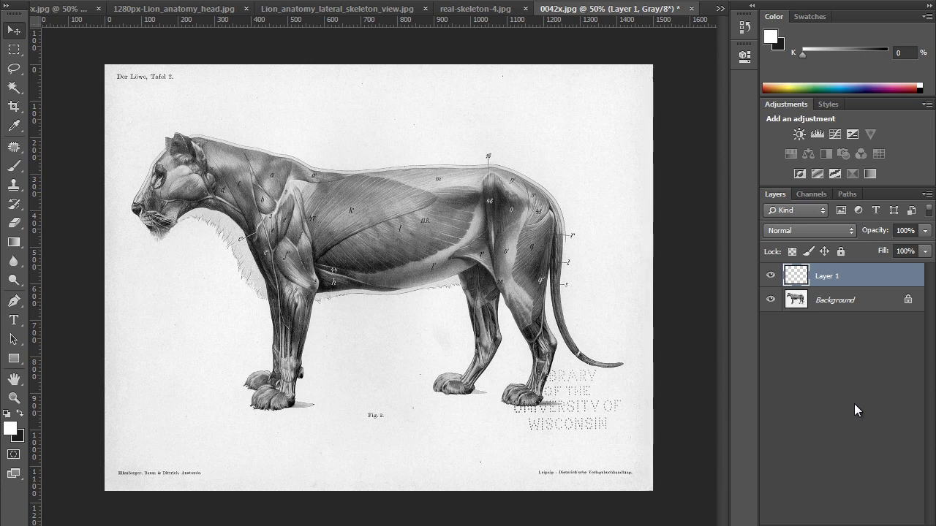
{"action": "key", "text": "b"}
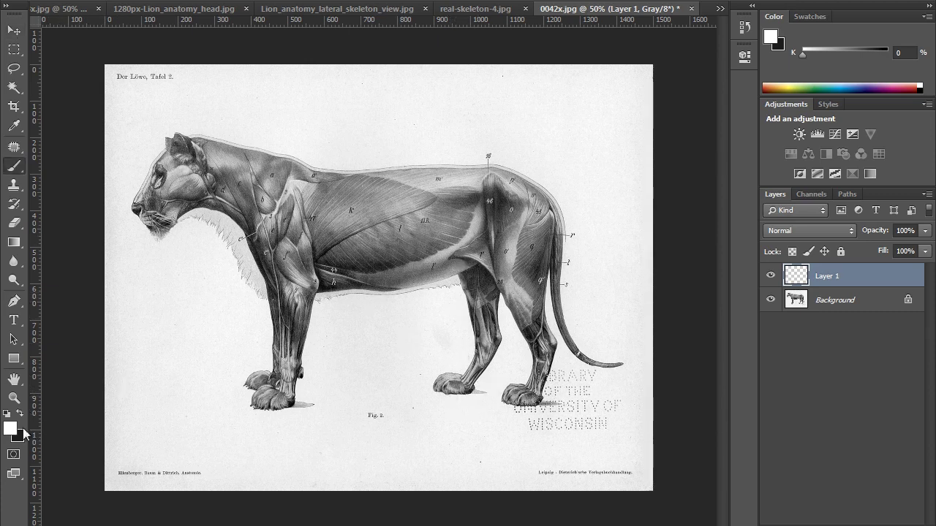
{"action": "left_click", "coordinate": [11, 429]}
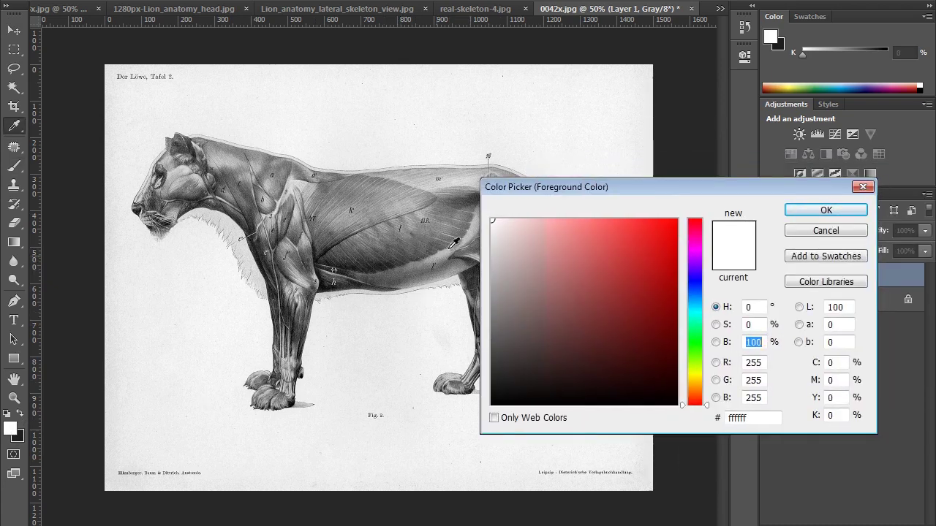
{"action": "left_click", "coordinate": [471, 246]}
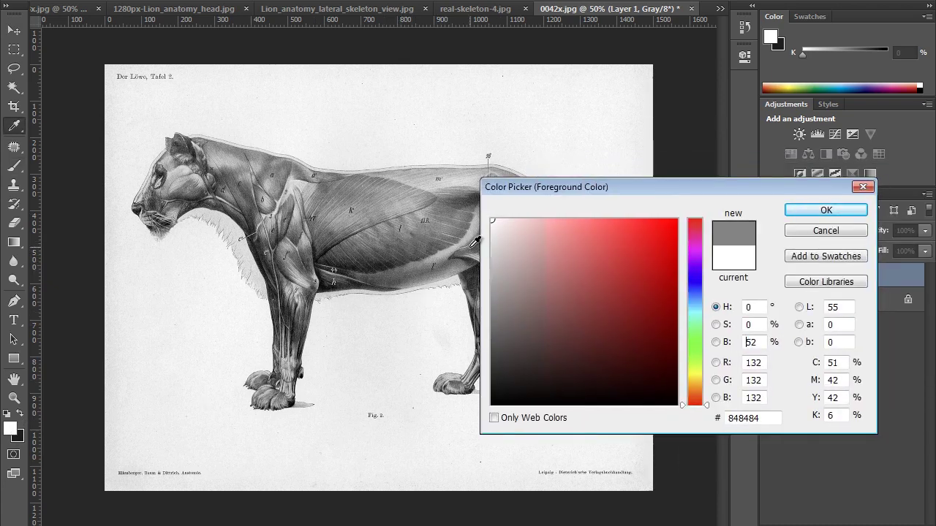
{"action": "left_click", "coordinate": [810, 212]}
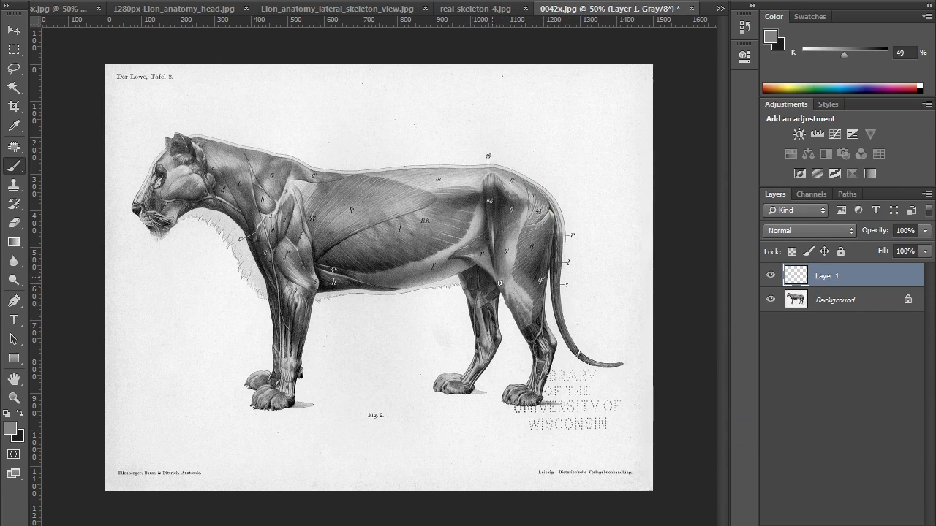
{"action": "left_click_drag", "start_coordinate": [498, 282], "coordinate": [443, 252]}
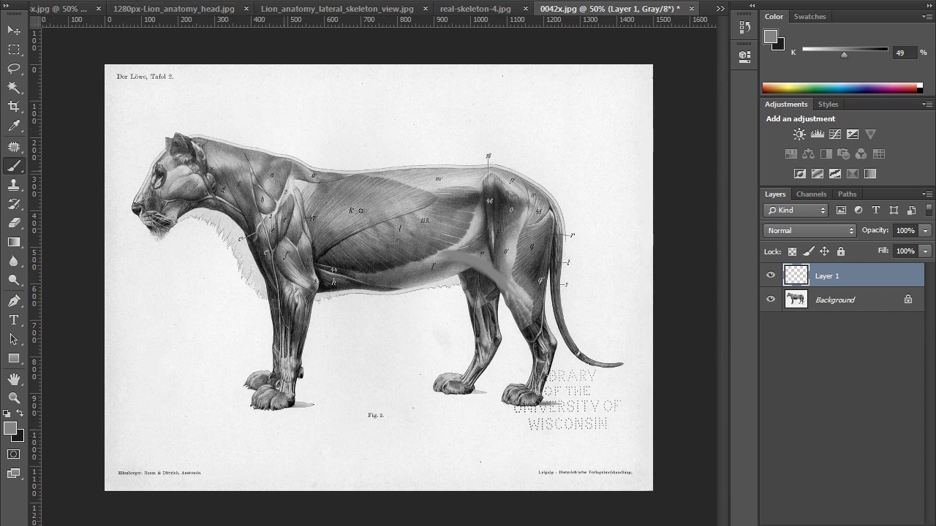
Paint a triangular skin-fold shape between the rear belly and thigh in a darker grey of 54% black
{"action": "left_click", "coordinate": [10, 429]}
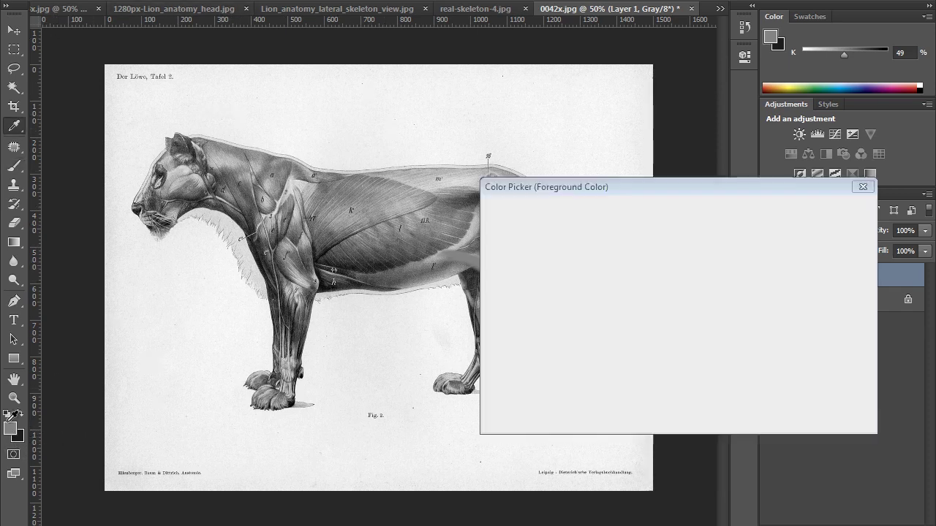
{"action": "left_click", "coordinate": [666, 240]}
{"action": "left_click", "coordinate": [803, 210]}
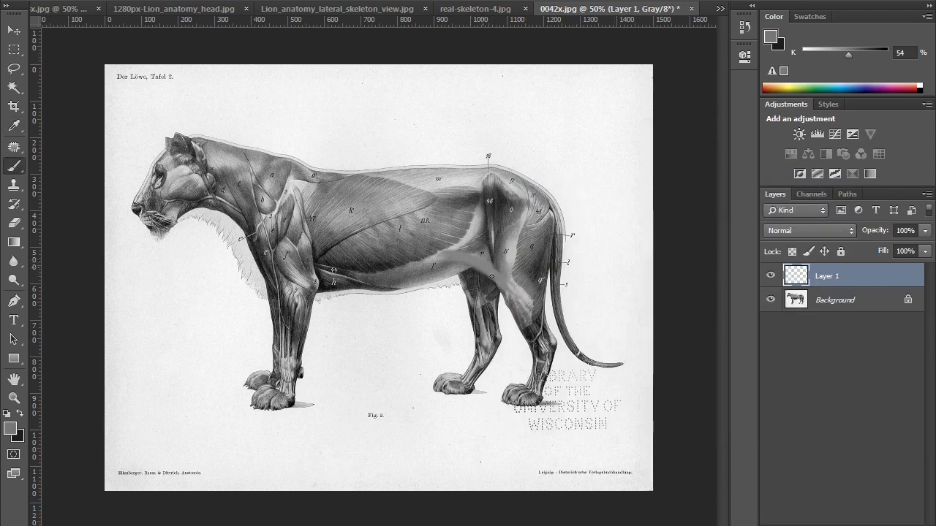
{"action": "left_click", "coordinate": [493, 276]}
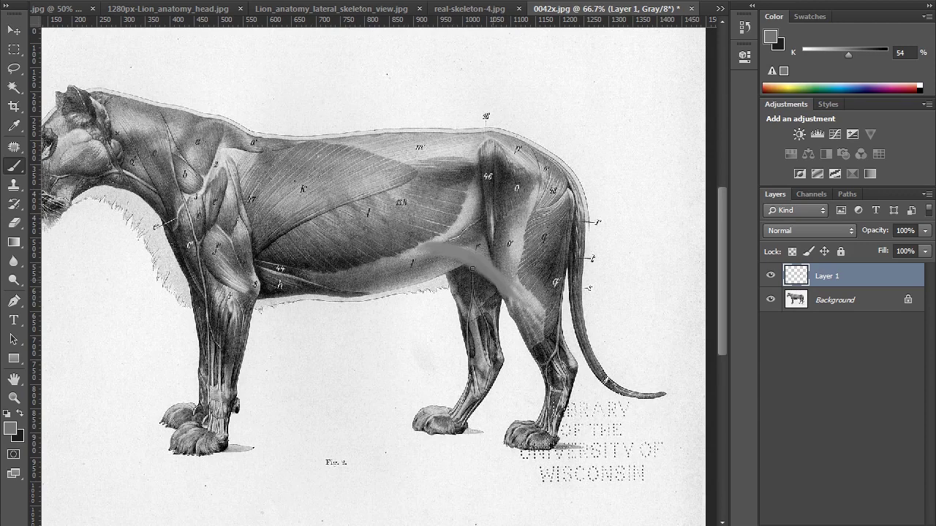
{"action": "mouse_move", "coordinate": [421, 243]}
{"action": "left_mouse_down"}
{"action": "mouse_move", "coordinate": [485, 273]}
{"action": "mouse_move", "coordinate": [390, 236]}
{"action": "mouse_move", "coordinate": [466, 264]}
{"action": "mouse_move", "coordinate": [537, 307]}
{"action": "mouse_move", "coordinate": [483, 231]}
{"action": "mouse_move", "coordinate": [480, 252]}
{"action": "mouse_move", "coordinate": [481, 221]}
{"action": "mouse_move", "coordinate": [471, 255]}
{"action": "mouse_move", "coordinate": [452, 251]}
{"action": "mouse_move", "coordinate": [474, 218]}
{"action": "mouse_move", "coordinate": [447, 237]}
{"action": "mouse_move", "coordinate": [422, 227]}
{"action": "mouse_move", "coordinate": [446, 248]}
{"action": "mouse_move", "coordinate": [472, 235]}
{"action": "mouse_move", "coordinate": [480, 254]}
{"action": "left_mouse_up"}
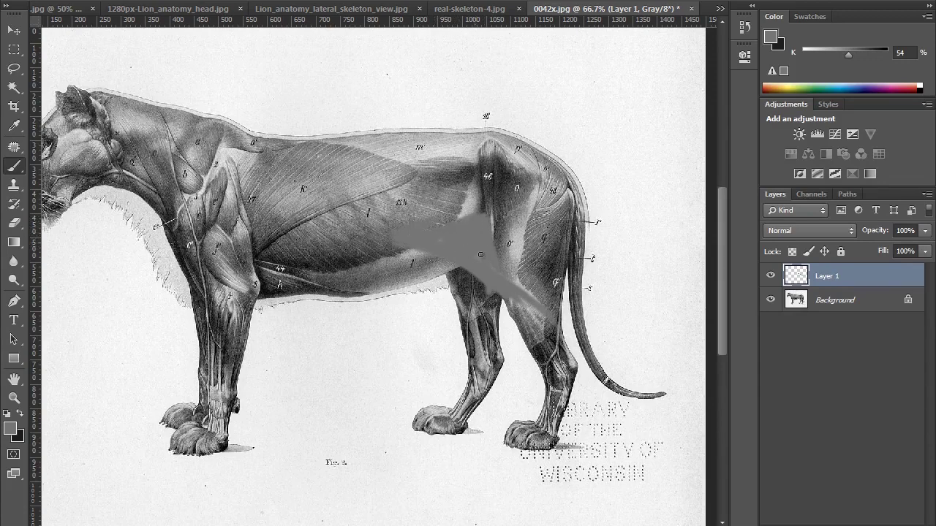
{"action": "left_click_drag", "start_coordinate": [461, 218], "coordinate": [504, 289]}
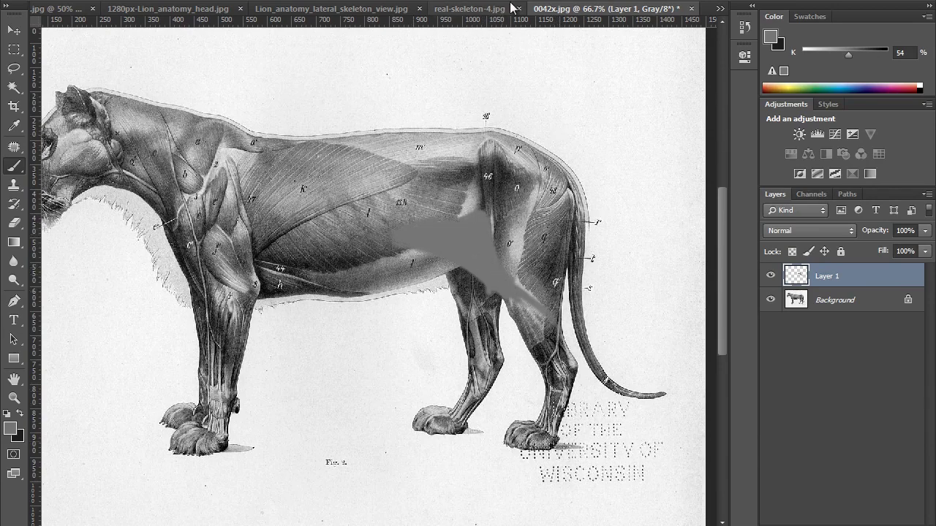
Convert the image to RGB Color with its layers flattened, and add a new empty layer
{"action": "left_click", "coordinate": [119, 2]}
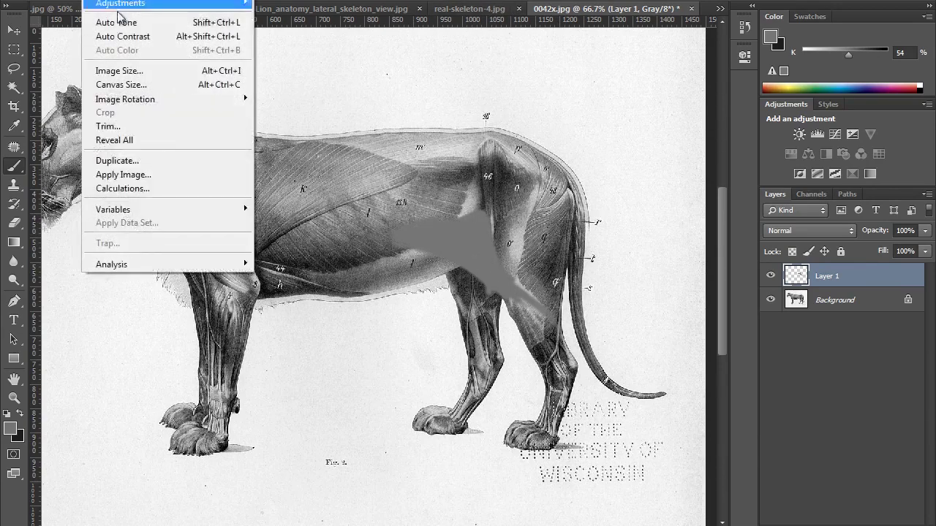
{"action": "mouse_move", "coordinate": [171, 3]}
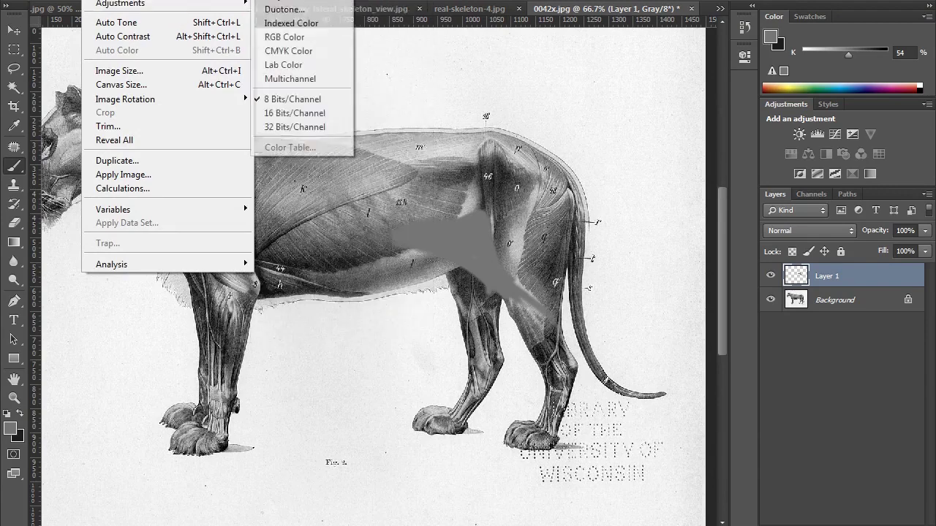
{"action": "left_click", "coordinate": [284, 37]}
{"action": "left_click", "coordinate": [431, 186]}
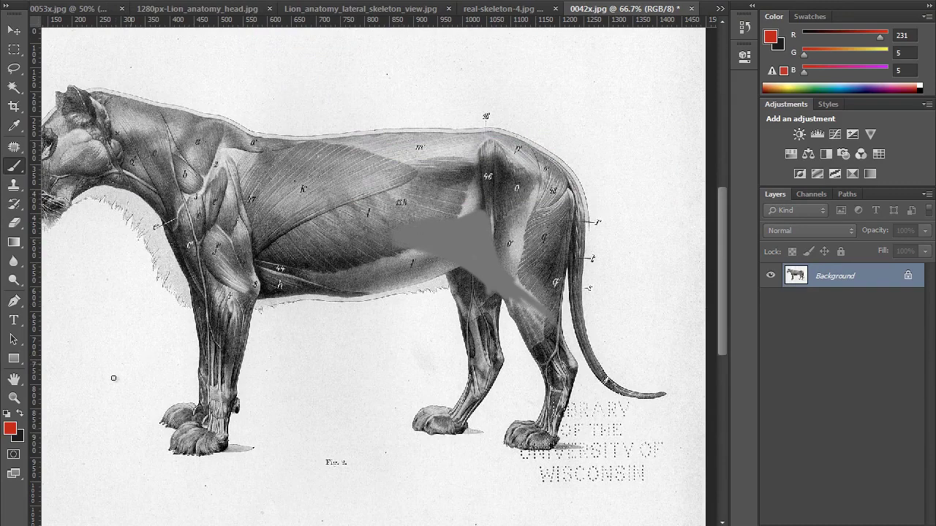
{"action": "key", "text": "ctrl+shift+alt+n"}
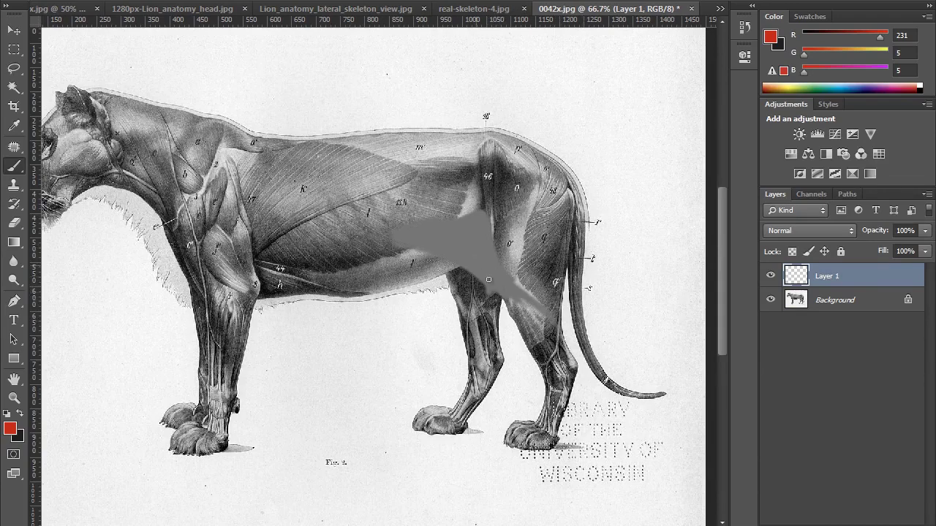
Try marking the lower edge of the flank fold with red brush strokes, and undo them
{"action": "mouse_move", "coordinate": [506, 294]}
{"action": "left_mouse_down"}
{"action": "mouse_move", "coordinate": [448, 255]}
{"action": "mouse_move", "coordinate": [398, 239]}
{"action": "left_mouse_up"}
{"action": "left_click_drag", "start_coordinate": [506, 294], "coordinate": [536, 321]}
{"action": "left_click_drag", "start_coordinate": [515, 370], "coordinate": [543, 381]}
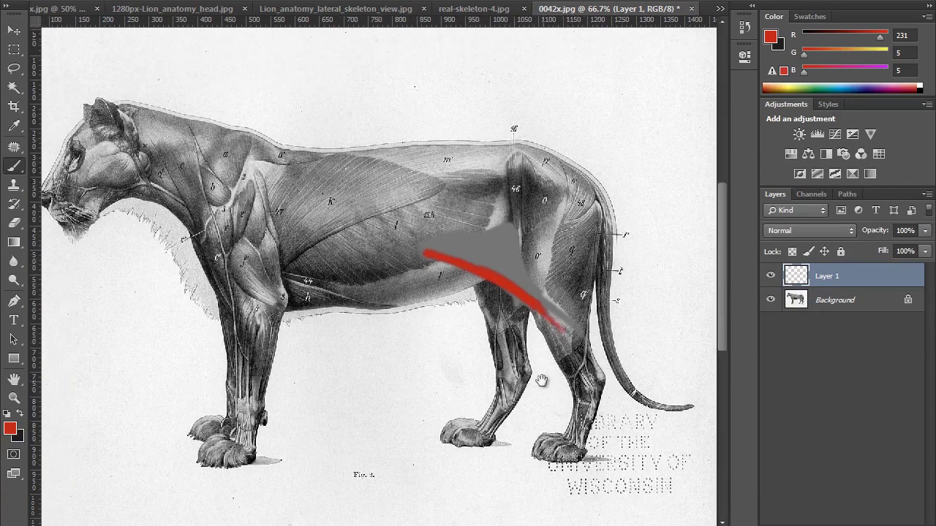
{"action": "key", "text": "ctrl+z"}
{"action": "key", "text": "ctrl+alt+z"}
{"action": "key", "text": "ctrl+alt+z"}
{"action": "key", "text": "ctrl+alt+z"}
{"action": "key", "text": "ctrl+alt+z"}
{"action": "key", "text": "ctrl+alt+z"}
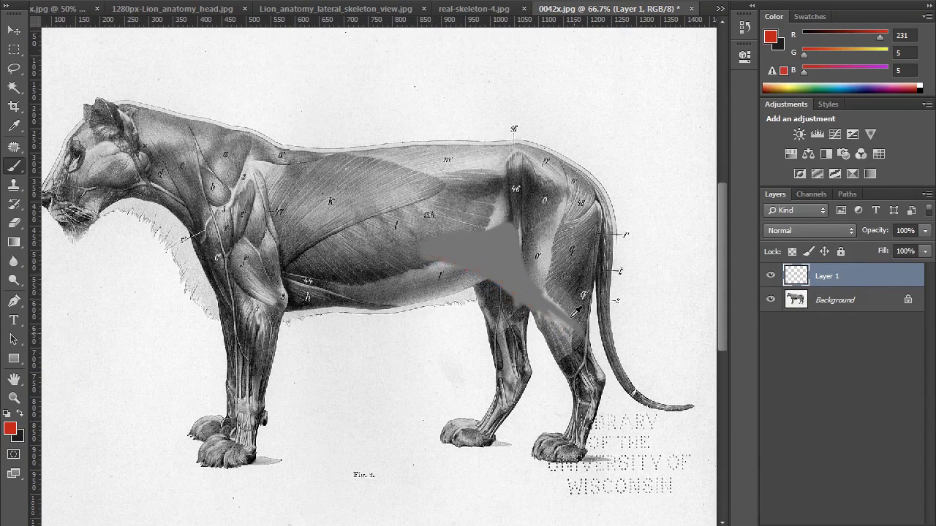
Try tracing the muscle lines across the rib cage in red, and undo the strokes
{"action": "left_click_drag", "start_coordinate": [425, 361], "coordinate": [466, 391]}
{"action": "mouse_move", "coordinate": [328, 292]}
{"action": "left_mouse_down"}
{"action": "mouse_move", "coordinate": [458, 229]}
{"action": "mouse_move", "coordinate": [370, 268]}
{"action": "mouse_move", "coordinate": [410, 231]}
{"action": "mouse_move", "coordinate": [475, 220]}
{"action": "left_mouse_up"}
{"action": "key", "text": "ctrl+z"}
{"action": "left_click_drag", "start_coordinate": [333, 215], "coordinate": [361, 214]}
{"action": "key", "text": "ctrl+alt+z"}
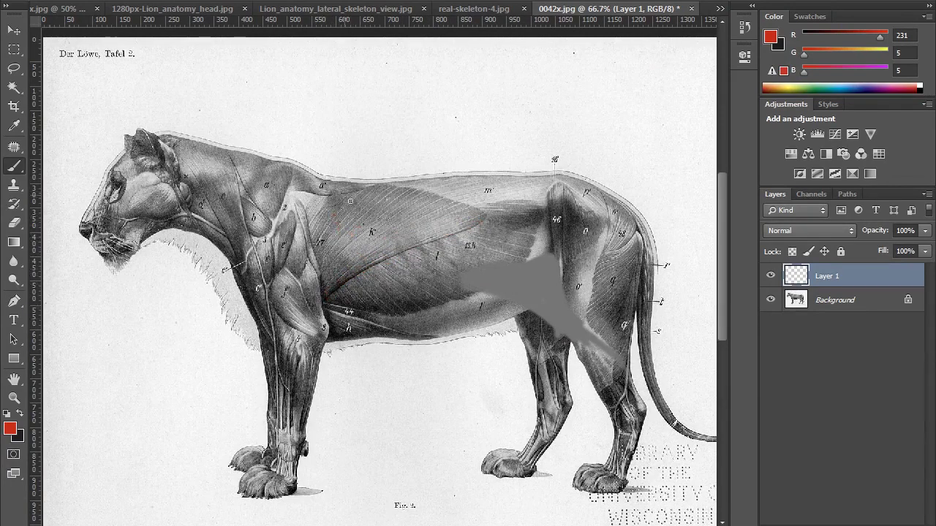
{"action": "scroll", "coordinate": [336, 237], "scroll_direction": "up", "scroll_amount": 2}
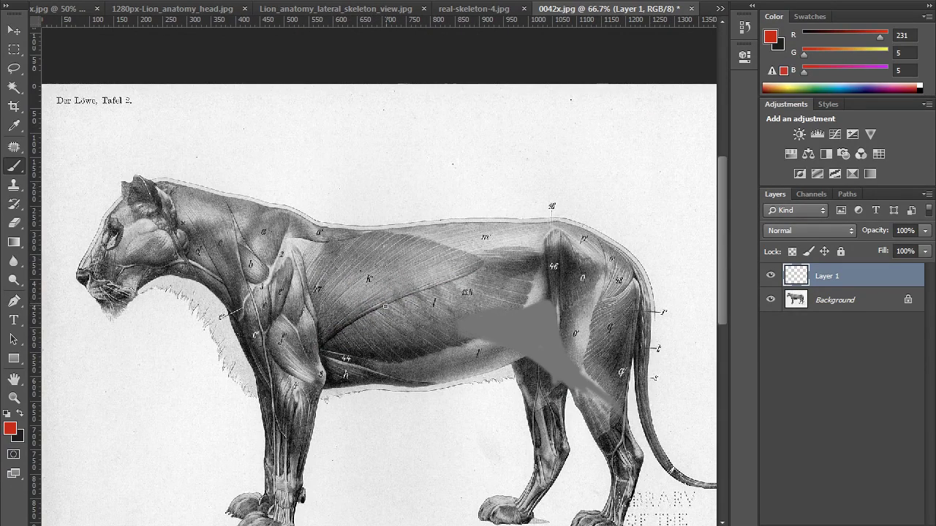
{"action": "left_click_drag", "start_coordinate": [392, 310], "coordinate": [368, 291]}
{"action": "key", "text": "ctrl+z"}
{"action": "key", "text": "ctrl+z"}
{"action": "key", "text": "ctrl+alt+z"}
{"action": "key", "text": "ctrl+alt+z"}
{"action": "mouse_move", "coordinate": [328, 341]}
{"action": "left_mouse_down"}
{"action": "mouse_move", "coordinate": [331, 331]}
{"action": "mouse_move", "coordinate": [506, 278]}
{"action": "left_mouse_up"}
{"action": "key", "text": "ctrl+z"}
Sketch red muscle strokes over the ribs and withers, and the front wing limb rising from the shoulder
{"action": "mouse_move", "coordinate": [318, 327]}
{"action": "left_mouse_down"}
{"action": "mouse_move", "coordinate": [411, 227]}
{"action": "mouse_move", "coordinate": [367, 255]}
{"action": "mouse_move", "coordinate": [437, 231]}
{"action": "left_mouse_up"}
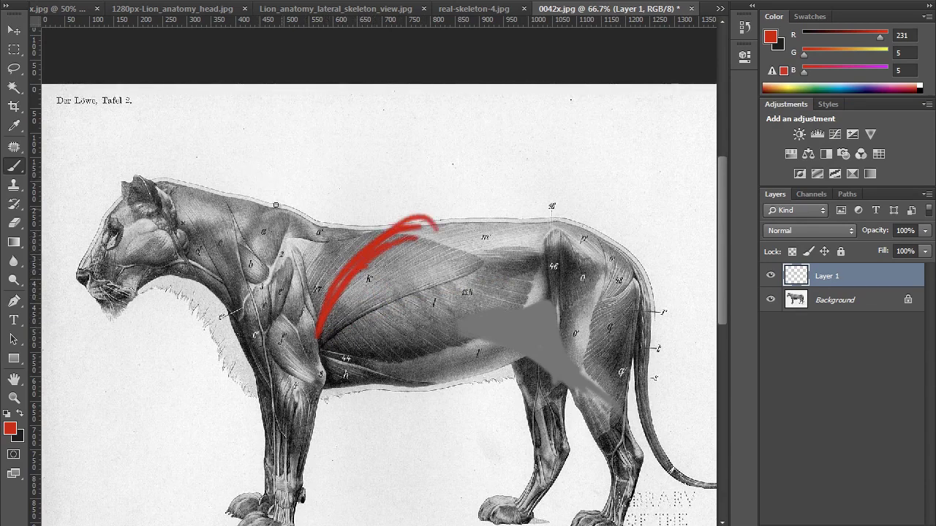
{"action": "mouse_move", "coordinate": [272, 227]}
{"action": "left_mouse_down"}
{"action": "mouse_move", "coordinate": [314, 198]}
{"action": "mouse_move", "coordinate": [354, 197]}
{"action": "left_mouse_up"}
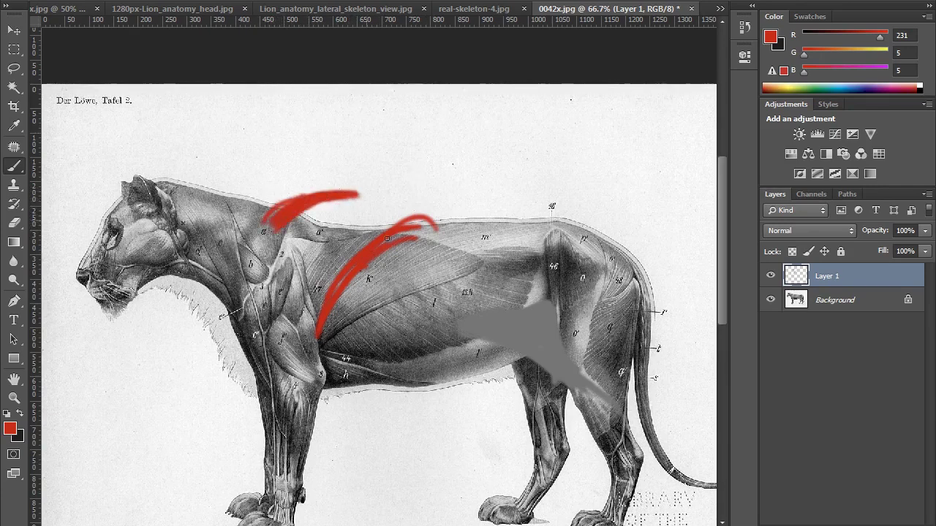
{"action": "mouse_move", "coordinate": [316, 241]}
{"action": "left_mouse_down"}
{"action": "mouse_move", "coordinate": [332, 146]}
{"action": "mouse_move", "coordinate": [307, 111]}
{"action": "mouse_move", "coordinate": [322, 123]}
{"action": "left_mouse_up"}
{"action": "left_click_drag", "start_coordinate": [332, 189], "coordinate": [292, 113]}
{"action": "mouse_move", "coordinate": [288, 202]}
{"action": "left_mouse_down"}
{"action": "mouse_move", "coordinate": [273, 220]}
{"action": "mouse_move", "coordinate": [275, 205]}
{"action": "mouse_move", "coordinate": [268, 224]}
{"action": "mouse_move", "coordinate": [398, 123]}
{"action": "left_mouse_up"}
{"action": "scroll", "coordinate": [382, 232], "scroll_direction": "up", "scroll_amount": 1}
{"action": "left_click_drag", "start_coordinate": [317, 173], "coordinate": [386, 123]}
{"action": "mouse_move", "coordinate": [287, 179]}
{"action": "left_mouse_down"}
{"action": "mouse_move", "coordinate": [397, 123]}
{"action": "mouse_move", "coordinate": [370, 123]}
{"action": "left_mouse_up"}
Try sketching the rear part of the wing in red above the back, and erase it
{"action": "left_click_drag", "start_coordinate": [473, 109], "coordinate": [564, 174]}
{"action": "mouse_move", "coordinate": [497, 119]}
{"action": "left_mouse_down"}
{"action": "mouse_move", "coordinate": [644, 191]}
{"action": "mouse_move", "coordinate": [666, 193]}
{"action": "left_mouse_up"}
{"action": "left_click_drag", "start_coordinate": [554, 185], "coordinate": [661, 193]}
{"action": "left_click_drag", "start_coordinate": [578, 194], "coordinate": [621, 212]}
{"action": "left_click_drag", "start_coordinate": [472, 244], "coordinate": [503, 198]}
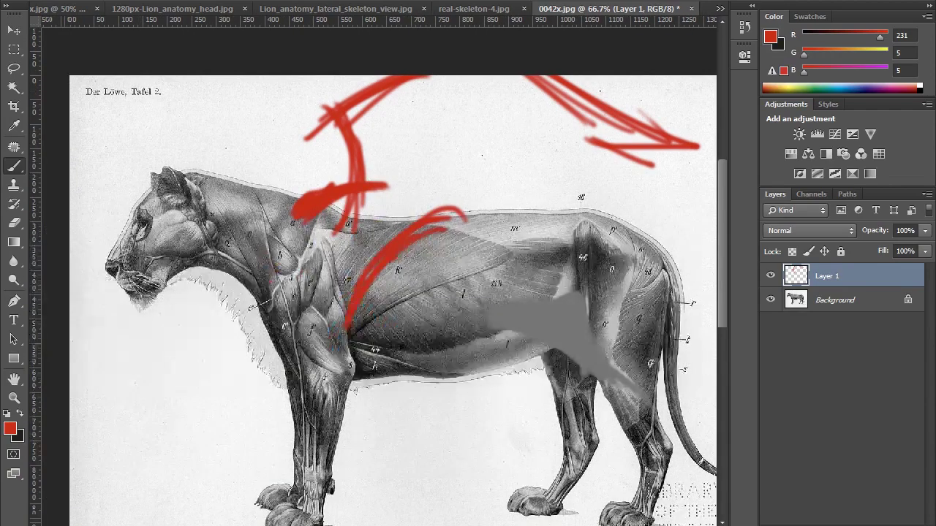
{"action": "left_click_drag", "start_coordinate": [318, 55], "coordinate": [343, 195]}
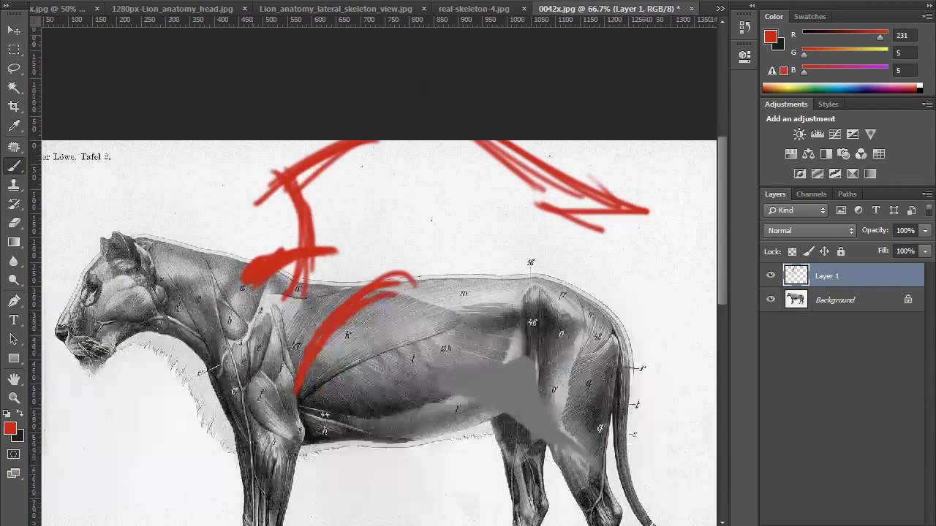
{"action": "key", "text": "e"}
{"action": "mouse_move", "coordinate": [432, 129]}
{"action": "left_mouse_down"}
{"action": "mouse_move", "coordinate": [554, 184]}
{"action": "mouse_move", "coordinate": [548, 171]}
{"action": "left_mouse_up"}
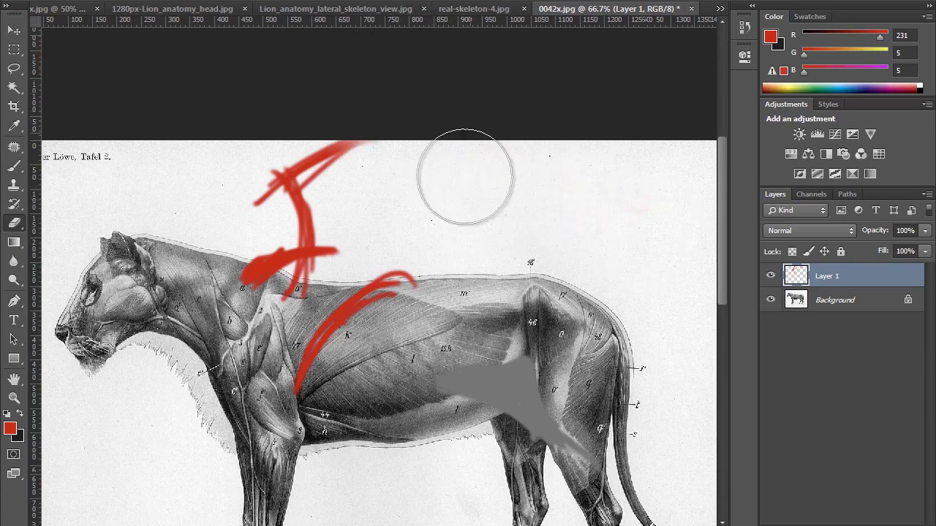
Thicken the red muscle band running from behind the shoulder up to the back, and fill in the withers stroke
{"action": "key", "text": "b"}
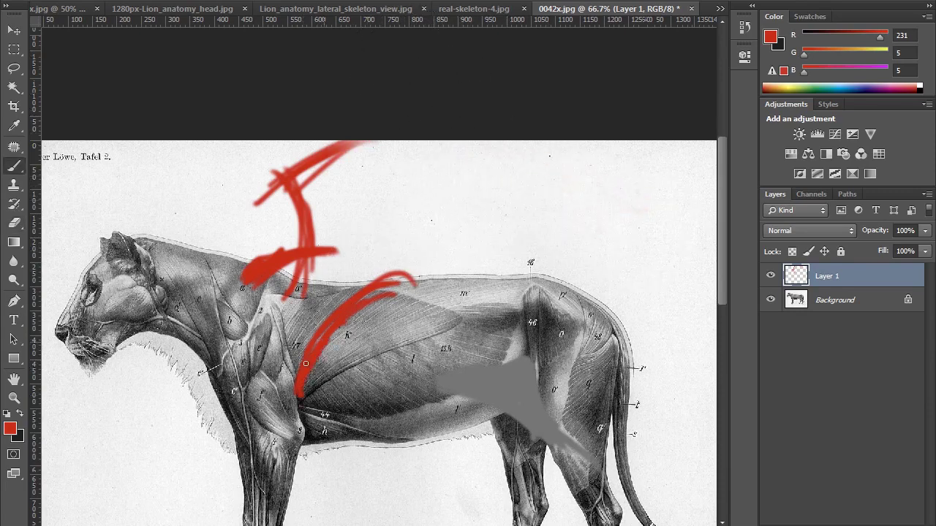
{"action": "left_click_drag", "start_coordinate": [372, 289], "coordinate": [402, 275]}
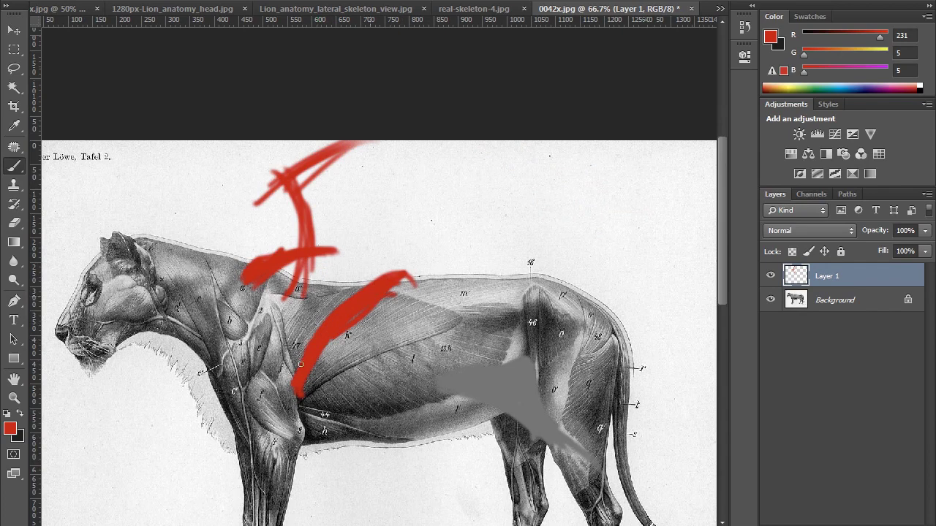
{"action": "left_click_drag", "start_coordinate": [359, 323], "coordinate": [304, 388]}
{"action": "left_click_drag", "start_coordinate": [309, 311], "coordinate": [357, 288]}
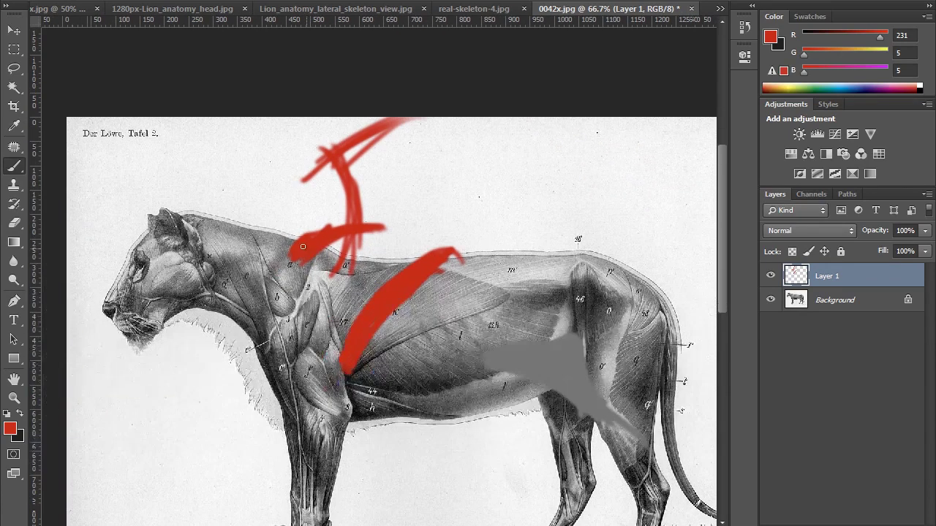
{"action": "left_click_drag", "start_coordinate": [285, 266], "coordinate": [328, 221]}
Sketch red lines on both sides of the tail to outline a thicker tail, undoing the stray strokes
{"action": "left_click_drag", "start_coordinate": [395, 376], "coordinate": [465, 302]}
{"action": "left_click_drag", "start_coordinate": [537, 258], "coordinate": [522, 274]}
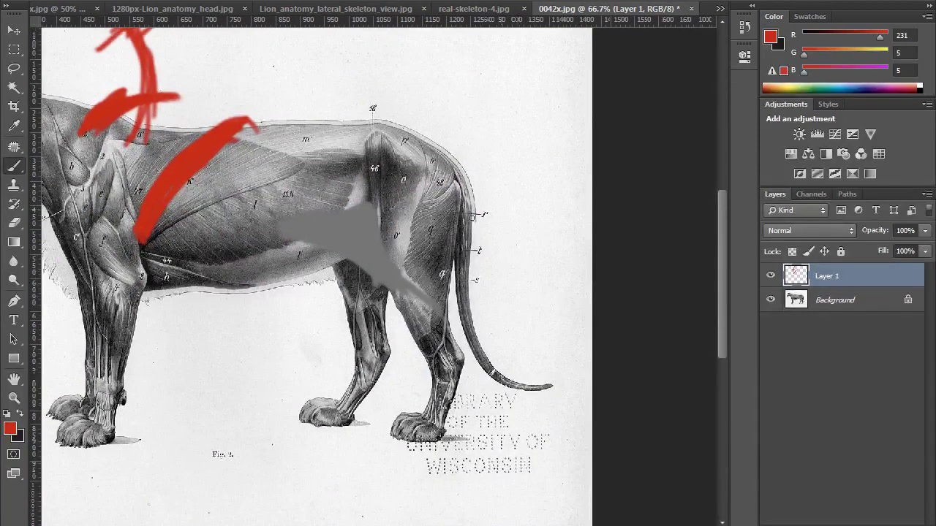
{"action": "mouse_move", "coordinate": [466, 177]}
{"action": "left_mouse_down"}
{"action": "mouse_move", "coordinate": [477, 296]}
{"action": "mouse_move", "coordinate": [562, 353]}
{"action": "left_mouse_up"}
{"action": "key", "text": "ctrl+z"}
{"action": "left_click_drag", "start_coordinate": [464, 167], "coordinate": [503, 336]}
{"action": "left_click_drag", "start_coordinate": [483, 278], "coordinate": [561, 346]}
{"action": "left_click_drag", "start_coordinate": [514, 329], "coordinate": [592, 351]}
{"action": "key", "text": "ctrl+z"}
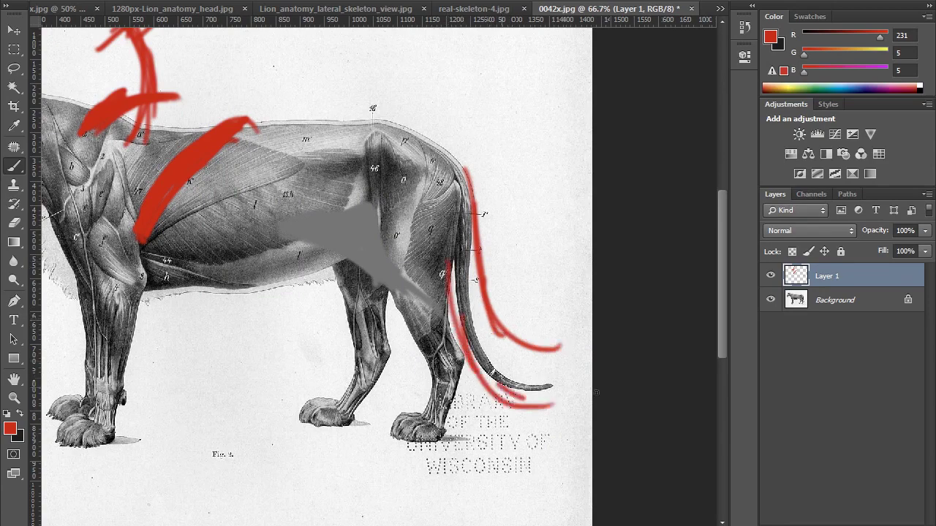
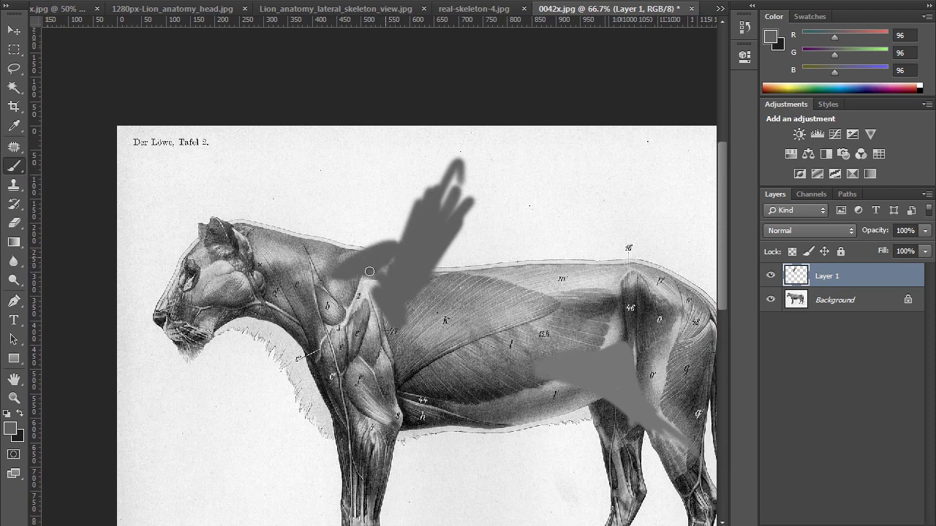
Paint finger-like muscle strokes down the ribs and fill in the wing base behind the shoulder in dark grey (RGB 96, 96, 96)
{"action": "mouse_move", "coordinate": [414, 331]}
{"action": "left_mouse_down"}
{"action": "mouse_move", "coordinate": [453, 307]}
{"action": "mouse_move", "coordinate": [500, 328]}
{"action": "left_mouse_up"}
{"action": "left_click_drag", "start_coordinate": [444, 326], "coordinate": [447, 367]}
{"action": "left_click_drag", "start_coordinate": [471, 328], "coordinate": [480, 369]}
{"action": "left_click_drag", "start_coordinate": [504, 329], "coordinate": [512, 374]}
{"action": "left_click_drag", "start_coordinate": [528, 340], "coordinate": [532, 369]}
{"action": "mouse_move", "coordinate": [406, 339]}
{"action": "left_mouse_down"}
{"action": "mouse_move", "coordinate": [407, 327]}
{"action": "mouse_move", "coordinate": [397, 339]}
{"action": "left_mouse_up"}
{"action": "left_click_drag", "start_coordinate": [511, 262], "coordinate": [405, 320]}
{"action": "mouse_move", "coordinate": [339, 228]}
{"action": "left_mouse_down"}
{"action": "mouse_move", "coordinate": [360, 242]}
{"action": "mouse_move", "coordinate": [335, 213]}
{"action": "mouse_move", "coordinate": [348, 186]}
{"action": "left_mouse_up"}
Paint the wing's upper and lower arcs sweeping back over the hindquarters, with muscle bundles fanning out from its base
{"action": "mouse_move", "coordinate": [487, 198]}
{"action": "left_mouse_down"}
{"action": "mouse_move", "coordinate": [601, 260]}
{"action": "mouse_move", "coordinate": [706, 376]}
{"action": "left_mouse_up"}
{"action": "mouse_move", "coordinate": [661, 315]}
{"action": "left_mouse_down"}
{"action": "mouse_move", "coordinate": [489, 235]}
{"action": "mouse_move", "coordinate": [572, 336]}
{"action": "mouse_move", "coordinate": [417, 231]}
{"action": "left_mouse_up"}
{"action": "left_click_drag", "start_coordinate": [518, 284], "coordinate": [278, 194]}
{"action": "left_click_drag", "start_coordinate": [436, 235], "coordinate": [223, 231]}
{"action": "left_click_drag", "start_coordinate": [303, 201], "coordinate": [178, 269]}
{"action": "left_click_drag", "start_coordinate": [240, 211], "coordinate": [140, 288]}
{"action": "left_click_drag", "start_coordinate": [158, 252], "coordinate": [232, 196]}
{"action": "mouse_move", "coordinate": [164, 278]}
{"action": "left_mouse_down"}
{"action": "mouse_move", "coordinate": [447, 321]}
{"action": "mouse_move", "coordinate": [320, 264]}
{"action": "left_mouse_up"}
{"action": "left_click_drag", "start_coordinate": [324, 224], "coordinate": [382, 192]}
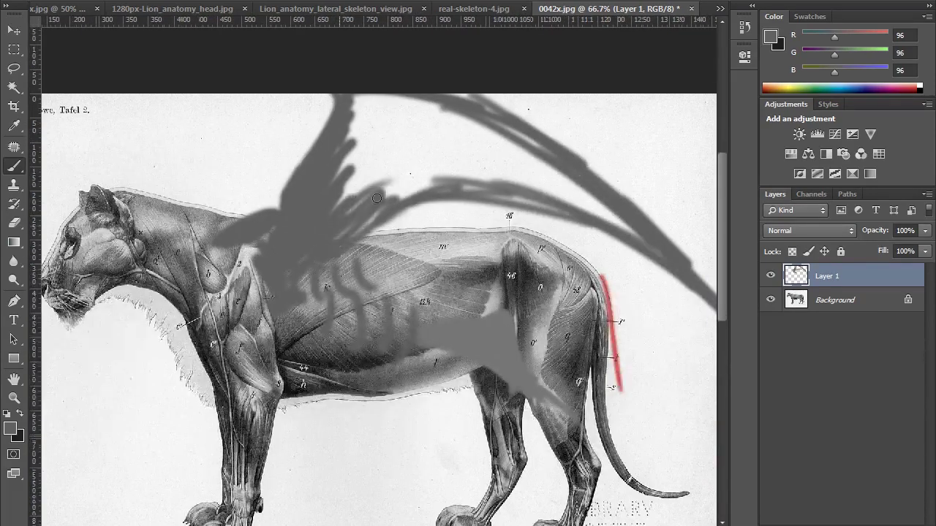
Paint over the lion's head in dark grey with a raised forehead, a tall pointed crest and a band running down the neck
{"action": "left_click_drag", "start_coordinate": [265, 188], "coordinate": [309, 329]}
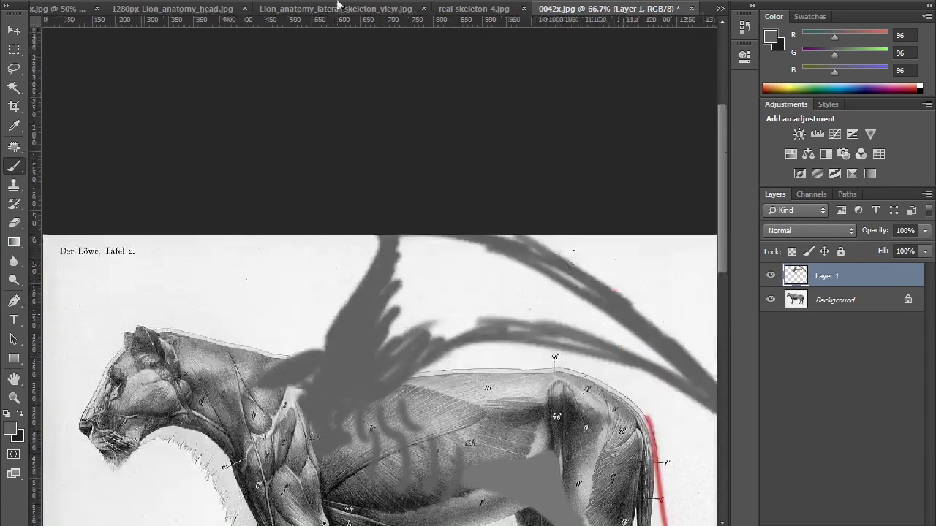
{"action": "left_click_drag", "start_coordinate": [322, 241], "coordinate": [296, 153]}
{"action": "left_click_drag", "start_coordinate": [286, 266], "coordinate": [323, 183]}
{"action": "left_click_drag", "start_coordinate": [376, 195], "coordinate": [397, 226]}
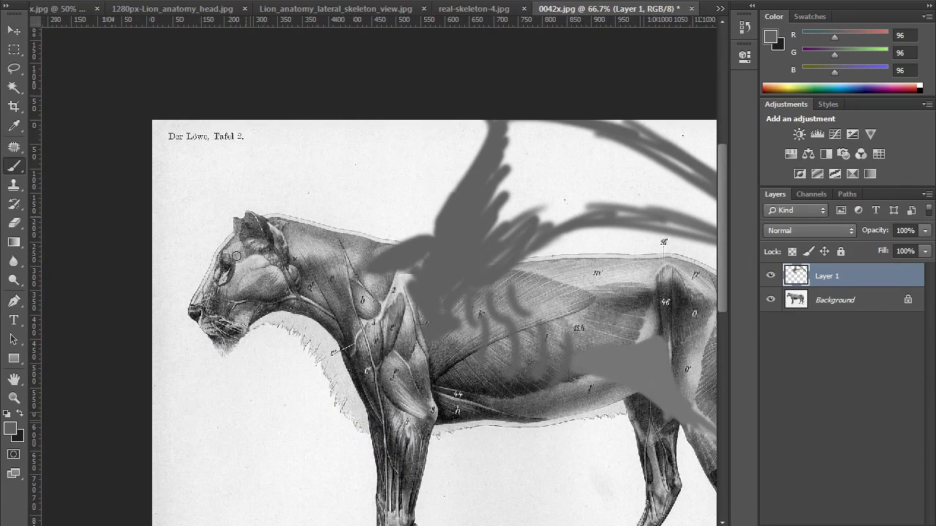
{"action": "mouse_move", "coordinate": [194, 306]}
{"action": "left_mouse_down"}
{"action": "mouse_move", "coordinate": [228, 223]}
{"action": "mouse_move", "coordinate": [212, 262]}
{"action": "mouse_move", "coordinate": [253, 240]}
{"action": "mouse_move", "coordinate": [203, 265]}
{"action": "mouse_move", "coordinate": [250, 231]}
{"action": "mouse_move", "coordinate": [203, 174]}
{"action": "mouse_move", "coordinate": [276, 230]}
{"action": "mouse_move", "coordinate": [242, 211]}
{"action": "left_mouse_up"}
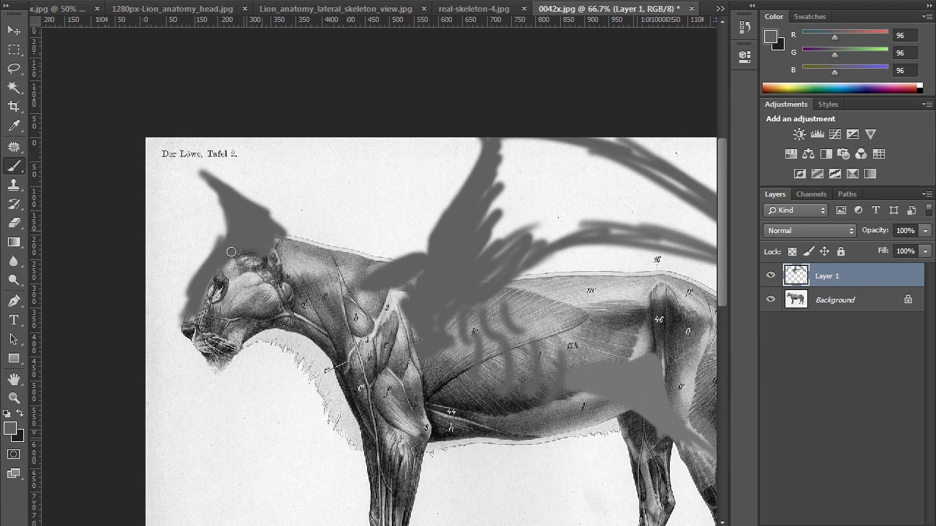
{"action": "mouse_move", "coordinate": [194, 293]}
{"action": "left_mouse_down"}
{"action": "mouse_move", "coordinate": [227, 263]}
{"action": "mouse_move", "coordinate": [259, 267]}
{"action": "mouse_move", "coordinate": [270, 292]}
{"action": "mouse_move", "coordinate": [239, 261]}
{"action": "mouse_move", "coordinate": [296, 321]}
{"action": "mouse_move", "coordinate": [289, 292]}
{"action": "mouse_move", "coordinate": [311, 278]}
{"action": "mouse_move", "coordinate": [276, 277]}
{"action": "mouse_move", "coordinate": [316, 307]}
{"action": "mouse_move", "coordinate": [350, 263]}
{"action": "mouse_move", "coordinate": [299, 292]}
{"action": "mouse_move", "coordinate": [267, 172]}
{"action": "mouse_move", "coordinate": [220, 166]}
{"action": "mouse_move", "coordinate": [279, 209]}
{"action": "mouse_move", "coordinate": [234, 190]}
{"action": "mouse_move", "coordinate": [241, 197]}
{"action": "mouse_move", "coordinate": [215, 214]}
{"action": "mouse_move", "coordinate": [197, 290]}
{"action": "left_mouse_up"}
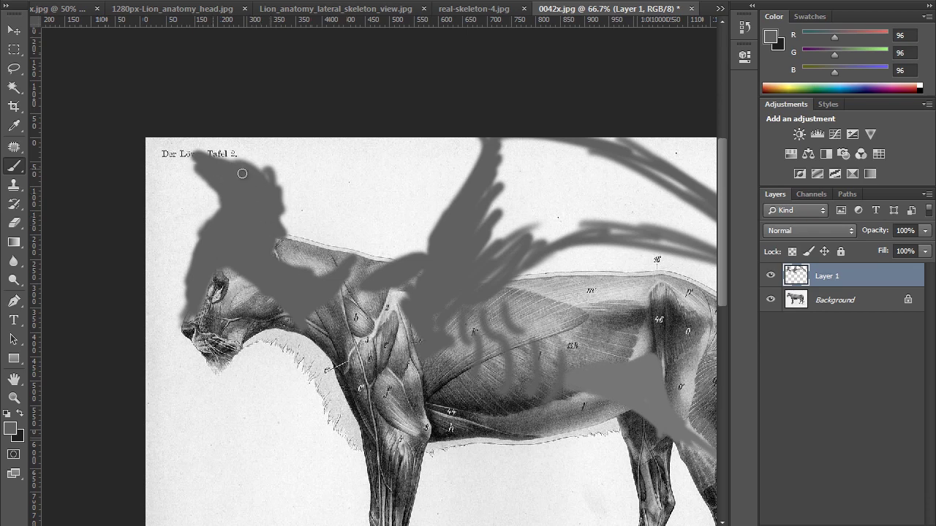
Paint a hanging strand below the lion's cheek and extend the front of the head into a taller, straighter forehead
{"action": "mouse_move", "coordinate": [266, 314]}
{"action": "left_mouse_down"}
{"action": "mouse_move", "coordinate": [268, 373]}
{"action": "mouse_move", "coordinate": [257, 312]}
{"action": "mouse_move", "coordinate": [273, 340]}
{"action": "mouse_move", "coordinate": [272, 319]}
{"action": "left_mouse_up"}
{"action": "mouse_move", "coordinate": [358, 436]}
{"action": "left_mouse_down"}
{"action": "mouse_move", "coordinate": [385, 422]}
{"action": "mouse_move", "coordinate": [354, 340]}
{"action": "left_mouse_up"}
{"action": "left_click_drag", "start_coordinate": [228, 177], "coordinate": [285, 282]}
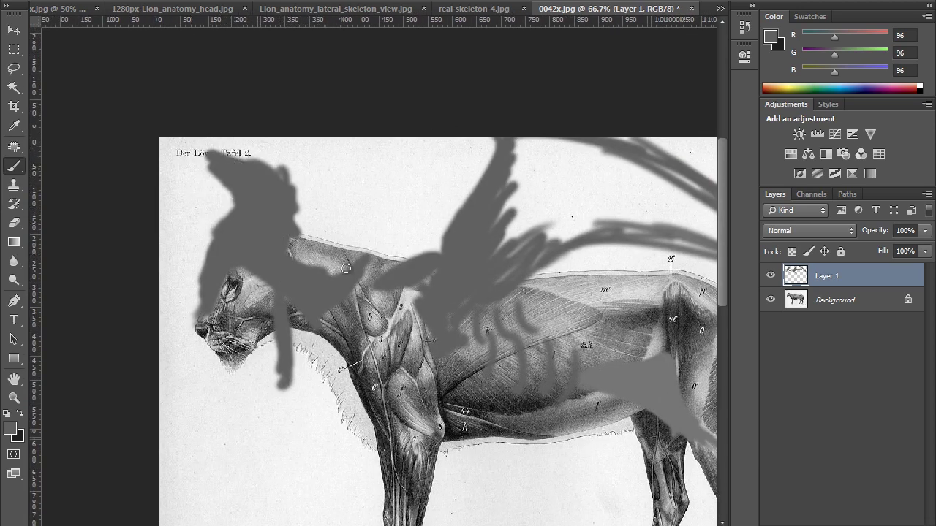
{"action": "left_click_drag", "start_coordinate": [390, 376], "coordinate": [377, 340]}
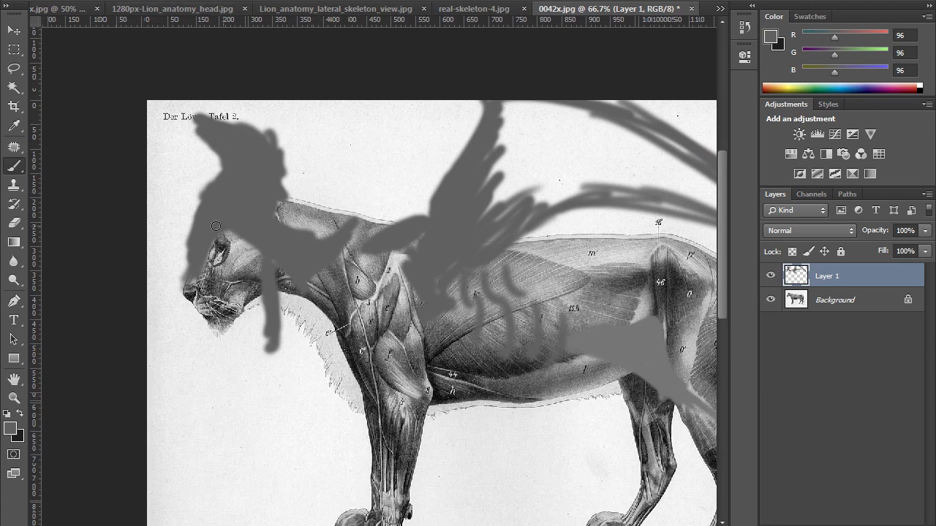
{"action": "mouse_move", "coordinate": [202, 239]}
{"action": "left_mouse_down"}
{"action": "mouse_move", "coordinate": [202, 183]}
{"action": "mouse_move", "coordinate": [182, 272]}
{"action": "left_mouse_up"}
{"action": "left_click_drag", "start_coordinate": [220, 180], "coordinate": [185, 106]}
{"action": "left_click_drag", "start_coordinate": [291, 293], "coordinate": [329, 339]}
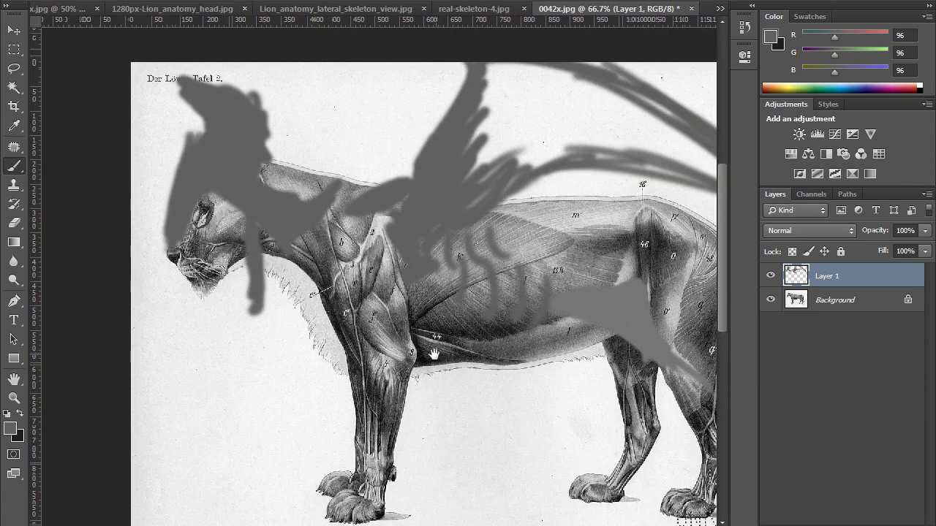
Try a long, bent lower leg and pointed foot over the near hind paw, and erase it
{"action": "left_click_drag", "start_coordinate": [542, 434], "coordinate": [384, 346]}
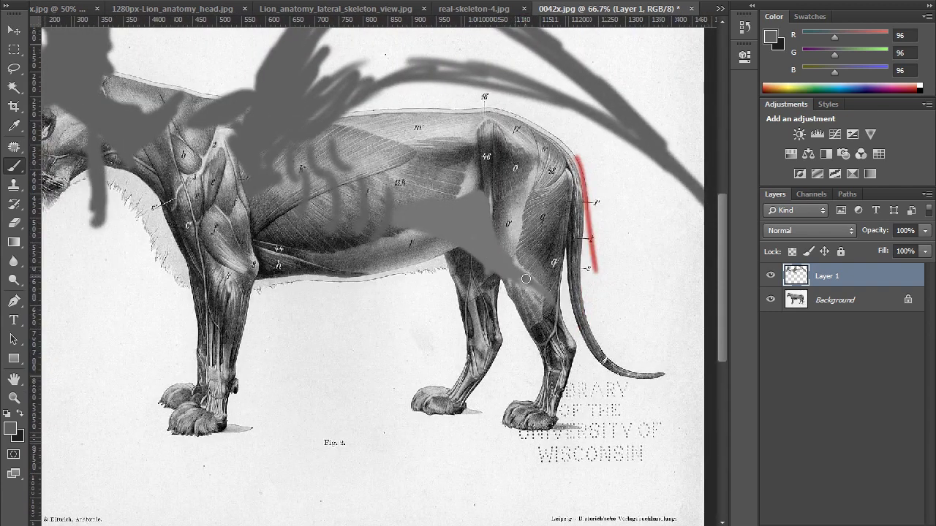
{"action": "left_click_drag", "start_coordinate": [480, 368], "coordinate": [475, 340]}
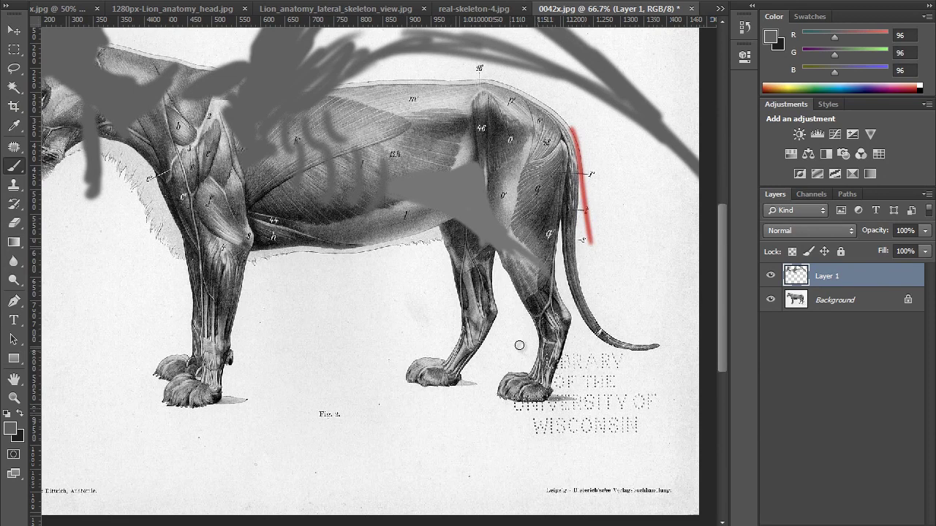
{"action": "mouse_move", "coordinate": [536, 422]}
{"action": "left_mouse_down"}
{"action": "mouse_move", "coordinate": [549, 320]}
{"action": "mouse_move", "coordinate": [516, 362]}
{"action": "mouse_move", "coordinate": [585, 284]}
{"action": "mouse_move", "coordinate": [564, 331]}
{"action": "mouse_move", "coordinate": [516, 356]}
{"action": "mouse_move", "coordinate": [524, 387]}
{"action": "mouse_move", "coordinate": [519, 369]}
{"action": "mouse_move", "coordinate": [493, 395]}
{"action": "mouse_move", "coordinate": [450, 398]}
{"action": "mouse_move", "coordinate": [558, 413]}
{"action": "mouse_move", "coordinate": [563, 373]}
{"action": "left_mouse_up"}
{"action": "mouse_move", "coordinate": [510, 378]}
{"action": "left_mouse_down"}
{"action": "mouse_move", "coordinate": [602, 404]}
{"action": "mouse_move", "coordinate": [576, 427]}
{"action": "mouse_move", "coordinate": [549, 416]}
{"action": "left_mouse_up"}
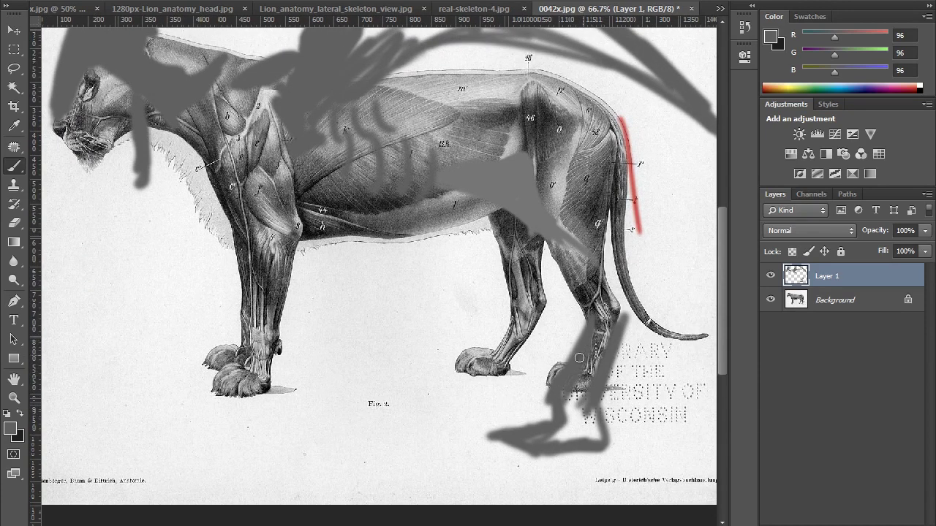
{"action": "key", "text": "e"}
{"action": "mouse_move", "coordinate": [532, 455]}
{"action": "left_mouse_down"}
{"action": "mouse_move", "coordinate": [554, 359]}
{"action": "mouse_move", "coordinate": [589, 330]}
{"action": "mouse_move", "coordinate": [548, 307]}
{"action": "left_mouse_up"}
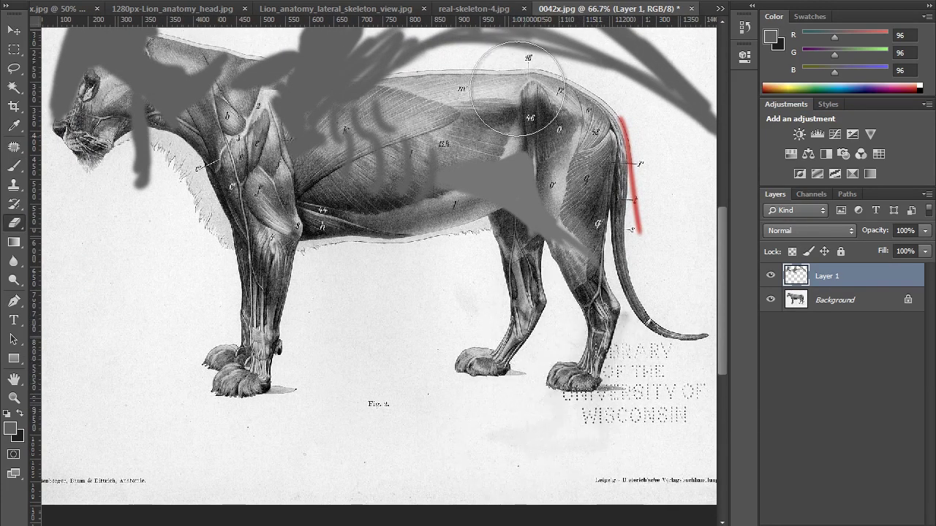
Try a thick lower leg with splayed talons over the near hind paw, and remove it
{"action": "key", "text": "b"}
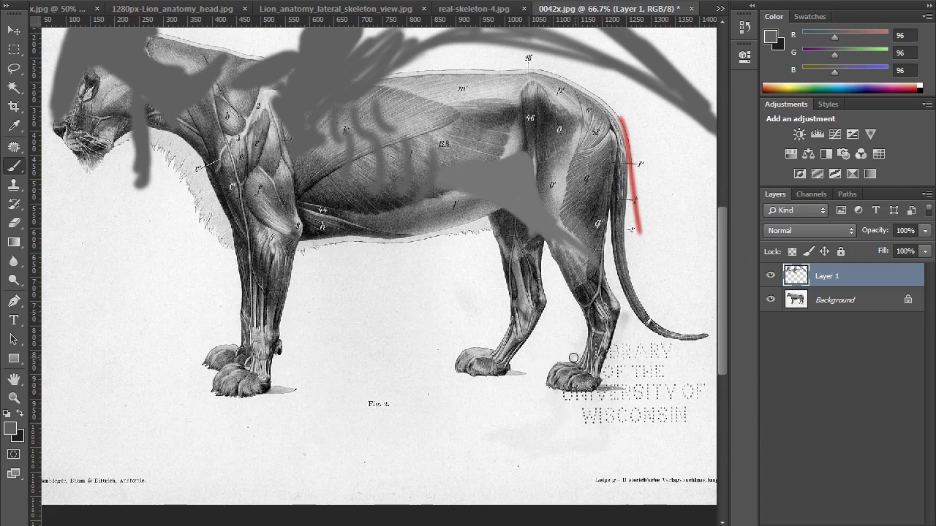
{"action": "mouse_move", "coordinate": [576, 372]}
{"action": "left_mouse_down"}
{"action": "mouse_move", "coordinate": [569, 343]}
{"action": "mouse_move", "coordinate": [583, 375]}
{"action": "mouse_move", "coordinate": [532, 385]}
{"action": "mouse_move", "coordinate": [567, 389]}
{"action": "mouse_move", "coordinate": [541, 406]}
{"action": "mouse_move", "coordinate": [585, 391]}
{"action": "mouse_move", "coordinate": [583, 406]}
{"action": "left_mouse_up"}
{"action": "mouse_move", "coordinate": [577, 356]}
{"action": "left_mouse_down"}
{"action": "mouse_move", "coordinate": [573, 292]}
{"action": "mouse_move", "coordinate": [603, 366]}
{"action": "mouse_move", "coordinate": [587, 360]}
{"action": "left_mouse_up"}
{"action": "mouse_move", "coordinate": [586, 304]}
{"action": "left_mouse_down"}
{"action": "mouse_move", "coordinate": [612, 298]}
{"action": "mouse_move", "coordinate": [616, 325]}
{"action": "mouse_move", "coordinate": [590, 367]}
{"action": "left_mouse_up"}
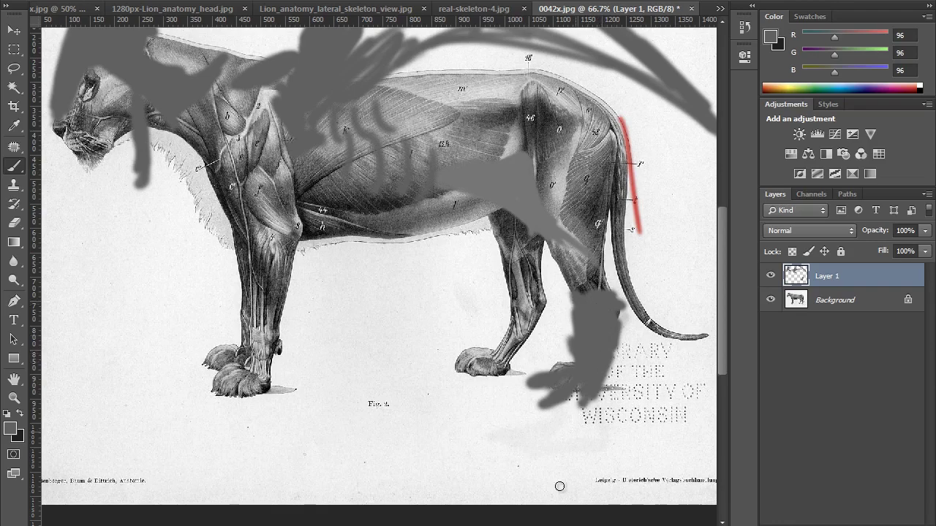
{"action": "key", "text": "ctrl+z"}
{"action": "key", "text": "e"}
{"action": "mouse_move", "coordinate": [532, 345]}
{"action": "left_mouse_down"}
{"action": "mouse_move", "coordinate": [584, 351]}
{"action": "mouse_move", "coordinate": [468, 276]}
{"action": "left_mouse_up"}
{"action": "mouse_move", "coordinate": [389, 338]}
{"action": "left_mouse_down"}
{"action": "mouse_move", "coordinate": [534, 478]}
{"action": "mouse_move", "coordinate": [533, 470]}
{"action": "left_mouse_up"}
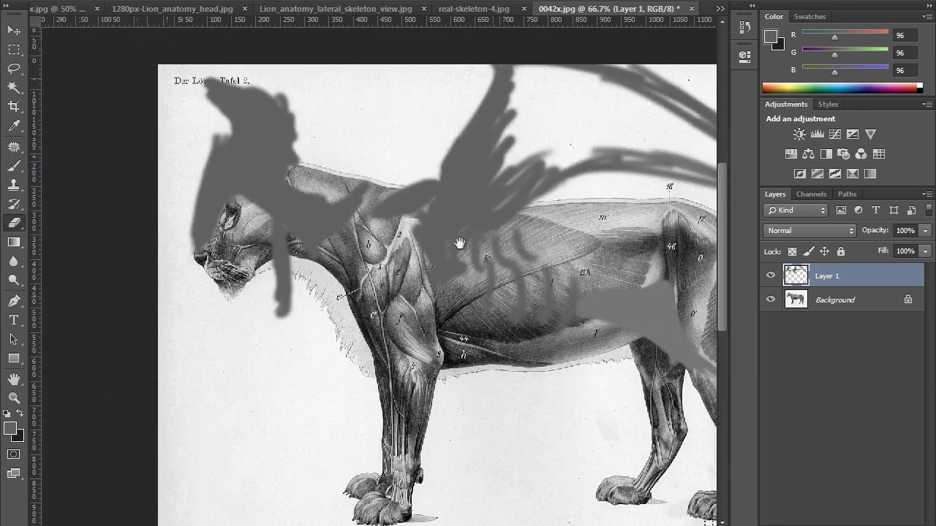
Extend the toes of both hind paws forward with dark grey brush strokes
{"action": "left_click_drag", "start_coordinate": [437, 352], "coordinate": [357, 275]}
{"action": "key", "text": "b"}
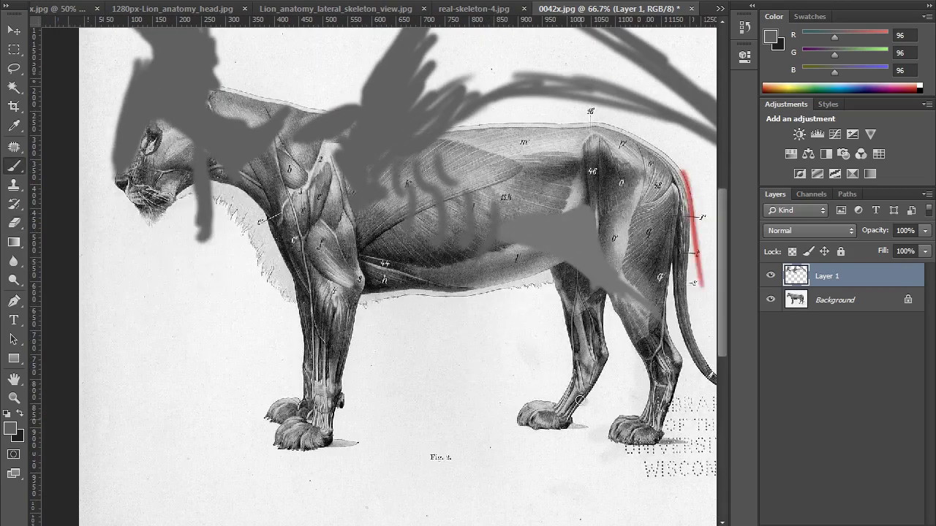
{"action": "left_click_drag", "start_coordinate": [547, 416], "coordinate": [518, 420]}
{"action": "left_click_drag", "start_coordinate": [611, 435], "coordinate": [604, 440]}
{"action": "scroll", "coordinate": [497, 495], "scroll_direction": "left", "scroll_amount": 3}
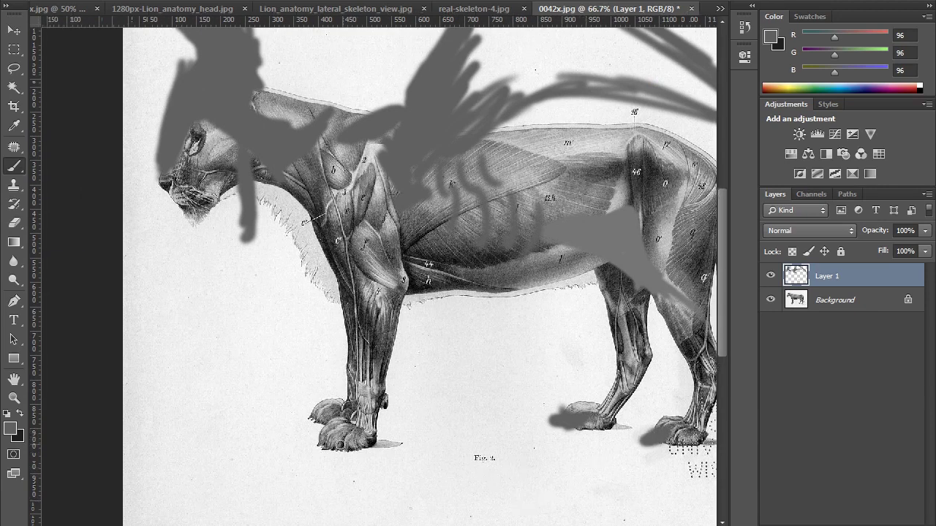
Paint long, splayed claw-like toes over both front paws and fill in the far hind paw
{"action": "left_click_drag", "start_coordinate": [325, 443], "coordinate": [312, 444]}
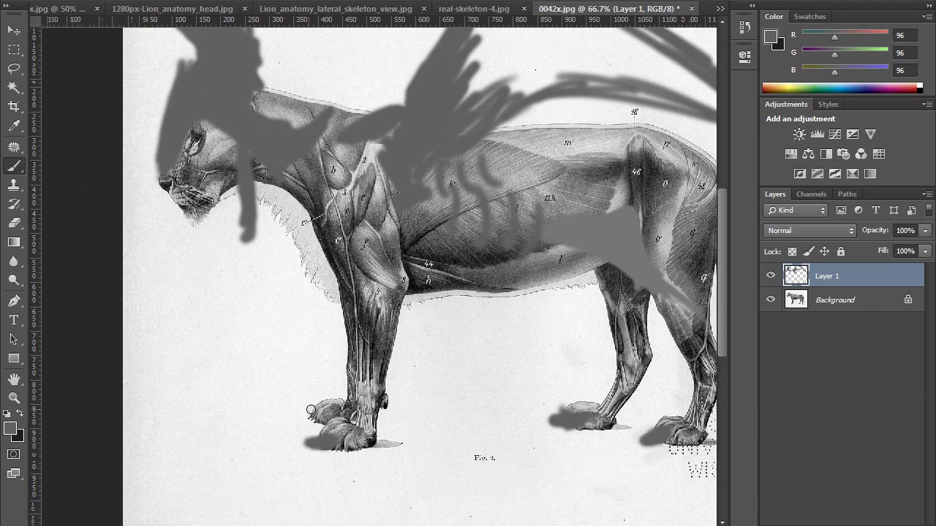
{"action": "mouse_move", "coordinate": [311, 410]}
{"action": "left_mouse_down"}
{"action": "mouse_move", "coordinate": [292, 423]}
{"action": "mouse_move", "coordinate": [321, 417]}
{"action": "mouse_move", "coordinate": [338, 392]}
{"action": "mouse_move", "coordinate": [364, 419]}
{"action": "mouse_move", "coordinate": [358, 457]}
{"action": "mouse_move", "coordinate": [340, 455]}
{"action": "mouse_move", "coordinate": [341, 431]}
{"action": "left_mouse_up"}
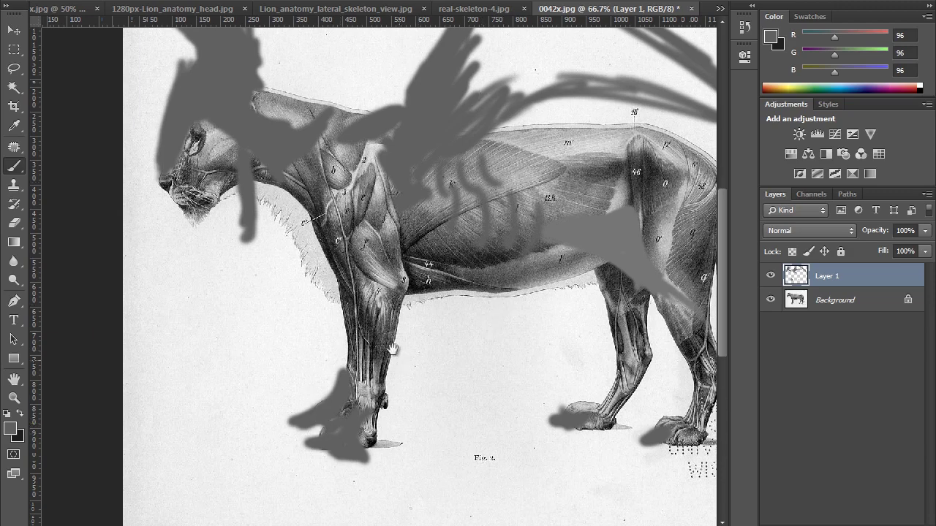
{"action": "left_click_drag", "start_coordinate": [400, 362], "coordinate": [346, 340]}
{"action": "left_click_drag", "start_coordinate": [355, 240], "coordinate": [367, 310]}
{"action": "left_click_drag", "start_coordinate": [483, 394], "coordinate": [453, 375]}
{"action": "mouse_move", "coordinate": [526, 447]}
{"action": "left_mouse_down"}
{"action": "mouse_move", "coordinate": [498, 434]}
{"action": "mouse_move", "coordinate": [521, 460]}
{"action": "mouse_move", "coordinate": [518, 439]}
{"action": "left_mouse_up"}
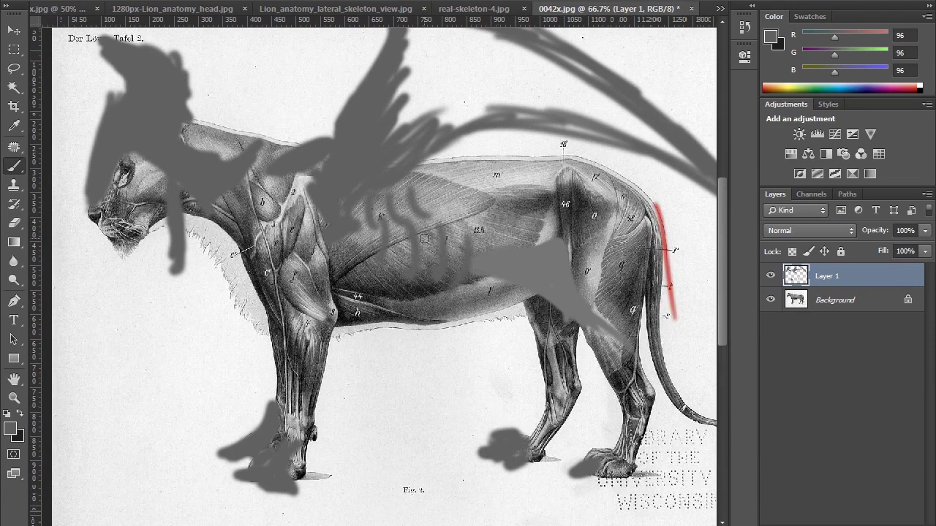
Paint a thick dark grey tail over the red guide line, sweeping down and back, and strengthen the flank muscle
{"action": "left_click_drag", "start_coordinate": [345, 156], "coordinate": [368, 240]}
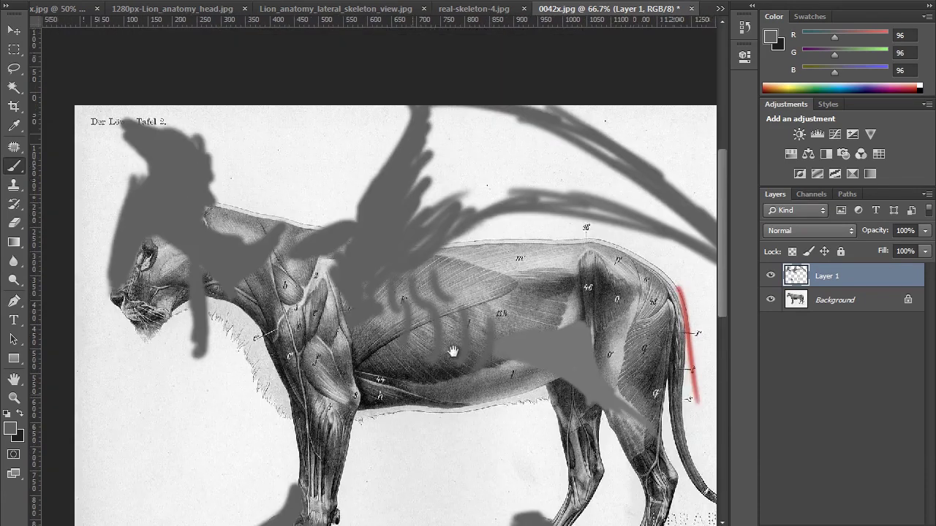
{"action": "left_click_drag", "start_coordinate": [406, 274], "coordinate": [380, 230]}
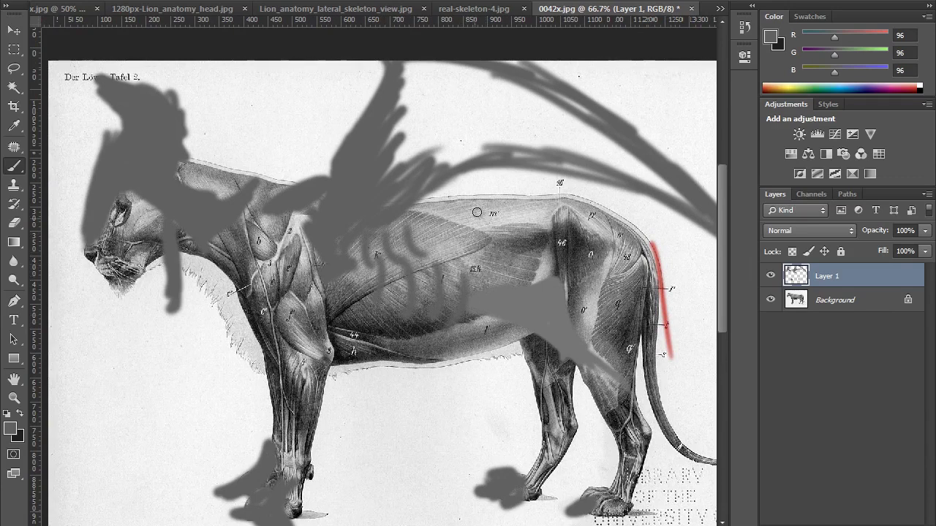
{"action": "left_click_drag", "start_coordinate": [538, 331], "coordinate": [498, 319]}
{"action": "mouse_move", "coordinate": [434, 291]}
{"action": "left_mouse_down"}
{"action": "mouse_move", "coordinate": [505, 330]}
{"action": "mouse_move", "coordinate": [501, 282]}
{"action": "mouse_move", "coordinate": [511, 274]}
{"action": "mouse_move", "coordinate": [519, 289]}
{"action": "mouse_move", "coordinate": [466, 291]}
{"action": "mouse_move", "coordinate": [490, 355]}
{"action": "mouse_move", "coordinate": [403, 243]}
{"action": "left_mouse_up"}
{"action": "mouse_move", "coordinate": [526, 214]}
{"action": "left_mouse_down"}
{"action": "mouse_move", "coordinate": [540, 253]}
{"action": "mouse_move", "coordinate": [547, 357]}
{"action": "mouse_move", "coordinate": [599, 409]}
{"action": "mouse_move", "coordinate": [654, 439]}
{"action": "left_mouse_up"}
{"action": "mouse_move", "coordinate": [521, 332]}
{"action": "left_mouse_down"}
{"action": "mouse_move", "coordinate": [545, 410]}
{"action": "mouse_move", "coordinate": [622, 454]}
{"action": "mouse_move", "coordinate": [585, 446]}
{"action": "mouse_move", "coordinate": [555, 423]}
{"action": "mouse_move", "coordinate": [528, 342]}
{"action": "mouse_move", "coordinate": [526, 223]}
{"action": "left_mouse_up"}
{"action": "left_click_drag", "start_coordinate": [450, 320], "coordinate": [538, 330]}
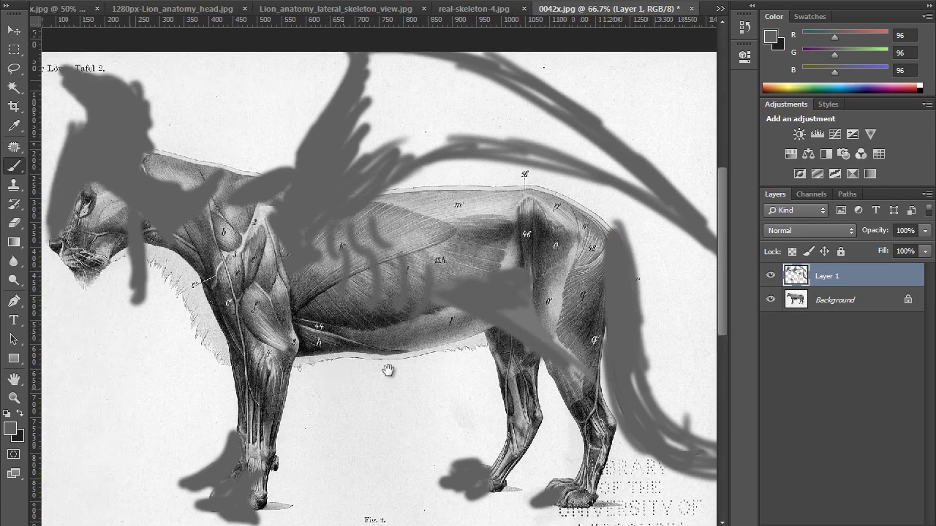
Paint a high, tucked-up belly contour in dark grey, curving from behind the front leg to the flank muscle
{"action": "left_click_drag", "start_coordinate": [331, 389], "coordinate": [403, 366]}
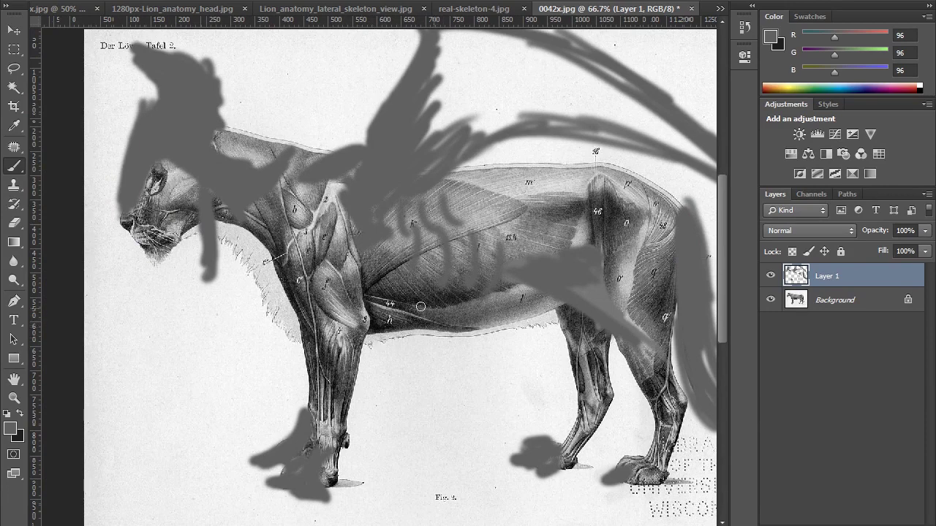
{"action": "mouse_move", "coordinate": [384, 336]}
{"action": "left_mouse_down"}
{"action": "mouse_move", "coordinate": [365, 339]}
{"action": "mouse_move", "coordinate": [488, 279]}
{"action": "left_mouse_up"}
{"action": "mouse_move", "coordinate": [443, 308]}
{"action": "left_mouse_down"}
{"action": "mouse_move", "coordinate": [527, 285]}
{"action": "mouse_move", "coordinate": [563, 314]}
{"action": "left_mouse_up"}
{"action": "left_click_drag", "start_coordinate": [510, 294], "coordinate": [571, 313]}
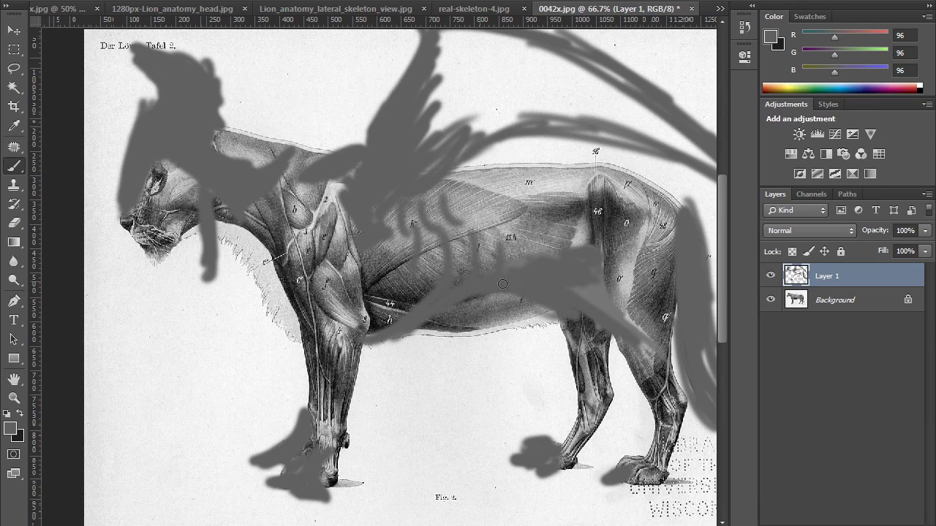
{"action": "left_click_drag", "start_coordinate": [507, 295], "coordinate": [448, 297]}
Sample the light paper tone (RGB 235, 235, 235) and paint out the old belly below the new contour
{"action": "key", "text": "i"}
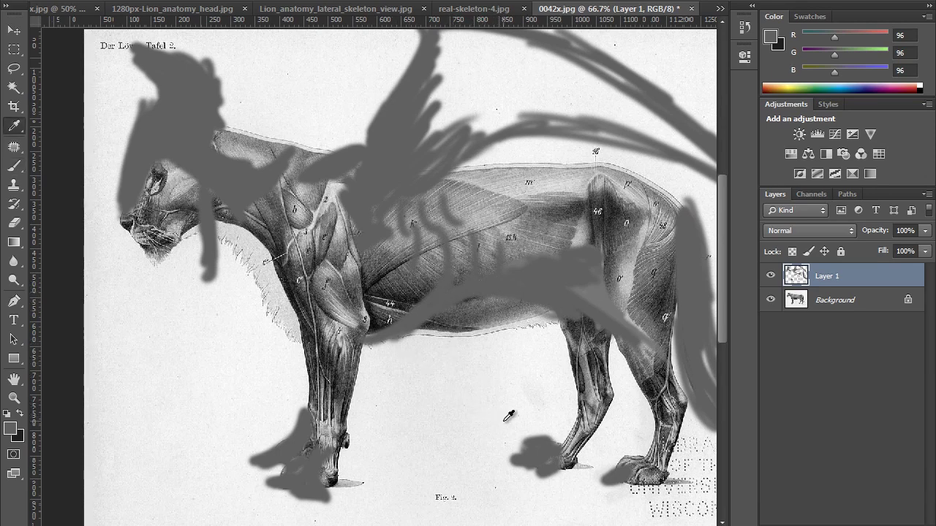
{"action": "left_click", "coordinate": [476, 360]}
{"action": "key", "text": "b"}
{"action": "mouse_move", "coordinate": [486, 330]}
{"action": "left_mouse_down"}
{"action": "mouse_move", "coordinate": [448, 350]}
{"action": "mouse_move", "coordinate": [475, 311]}
{"action": "mouse_move", "coordinate": [545, 331]}
{"action": "mouse_move", "coordinate": [512, 322]}
{"action": "mouse_move", "coordinate": [516, 311]}
{"action": "mouse_move", "coordinate": [467, 322]}
{"action": "mouse_move", "coordinate": [453, 336]}
{"action": "mouse_move", "coordinate": [432, 322]}
{"action": "mouse_move", "coordinate": [476, 303]}
{"action": "mouse_move", "coordinate": [503, 307]}
{"action": "left_mouse_up"}
{"action": "left_click_drag", "start_coordinate": [416, 307], "coordinate": [377, 266]}
{"action": "left_click_drag", "start_coordinate": [466, 332], "coordinate": [499, 376]}
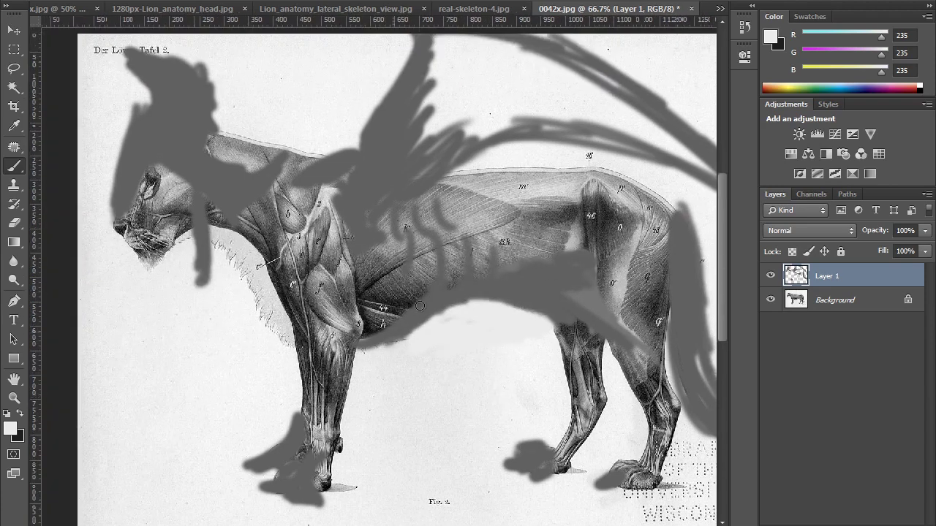
Paint out part of the upper back in light grey, and paint a dipped back contour in sampled dark grey over the hips
{"action": "left_click_drag", "start_coordinate": [510, 288], "coordinate": [448, 334]}
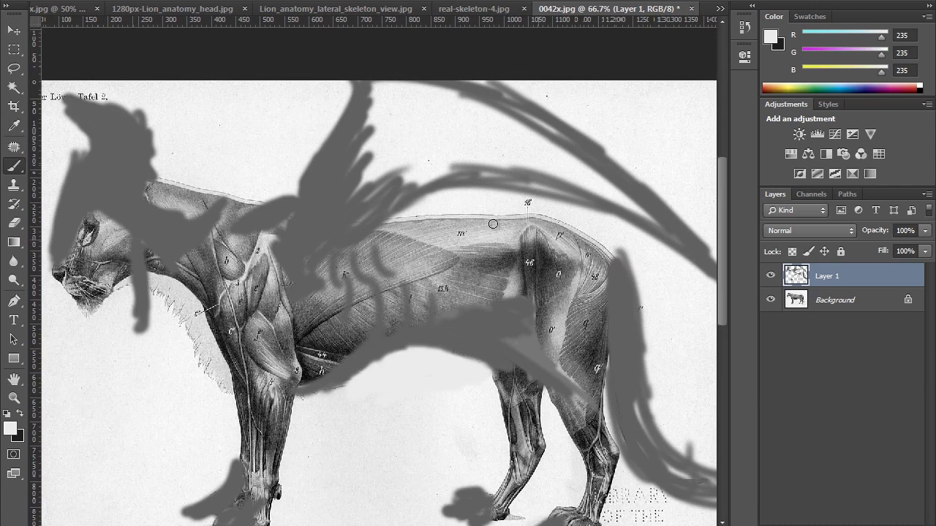
{"action": "mouse_move", "coordinate": [385, 220]}
{"action": "left_mouse_down"}
{"action": "mouse_move", "coordinate": [438, 216]}
{"action": "mouse_move", "coordinate": [389, 223]}
{"action": "left_mouse_up"}
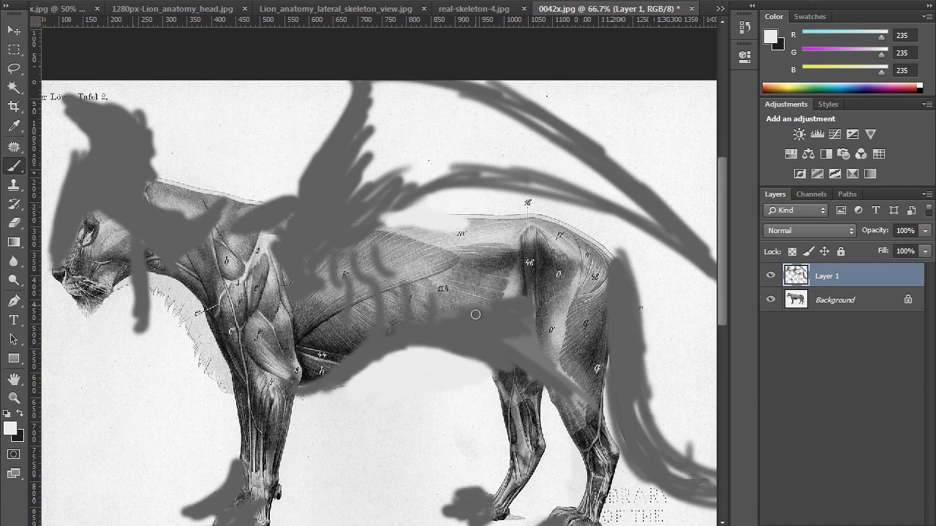
{"action": "left_click", "coordinate": [472, 327], "text": "alt"}
{"action": "left_click_drag", "start_coordinate": [456, 227], "coordinate": [537, 209]}
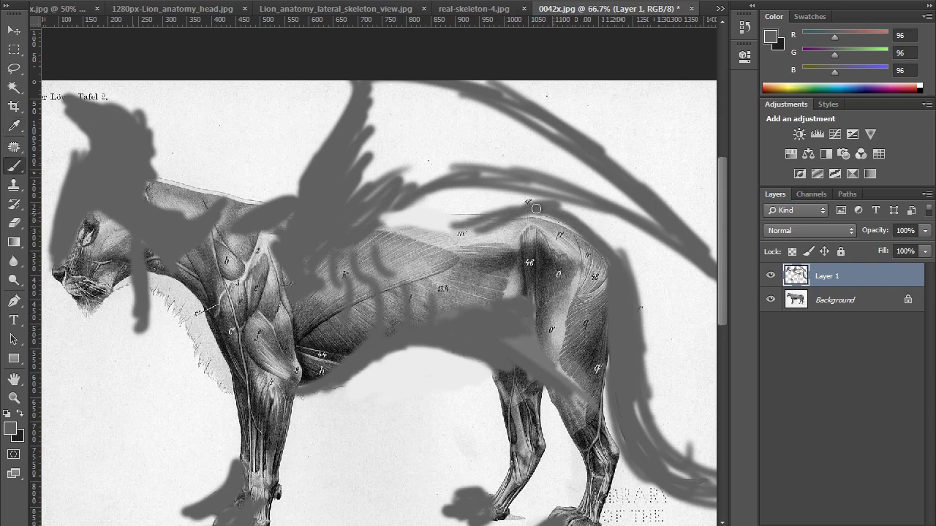
{"action": "left_click_drag", "start_coordinate": [428, 237], "coordinate": [370, 209]}
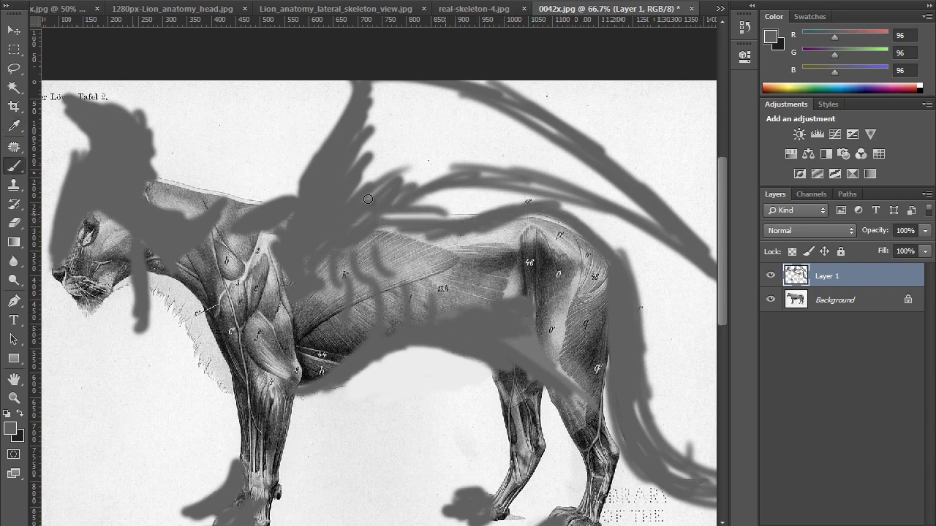
{"action": "left_click_drag", "start_coordinate": [581, 214], "coordinate": [555, 215]}
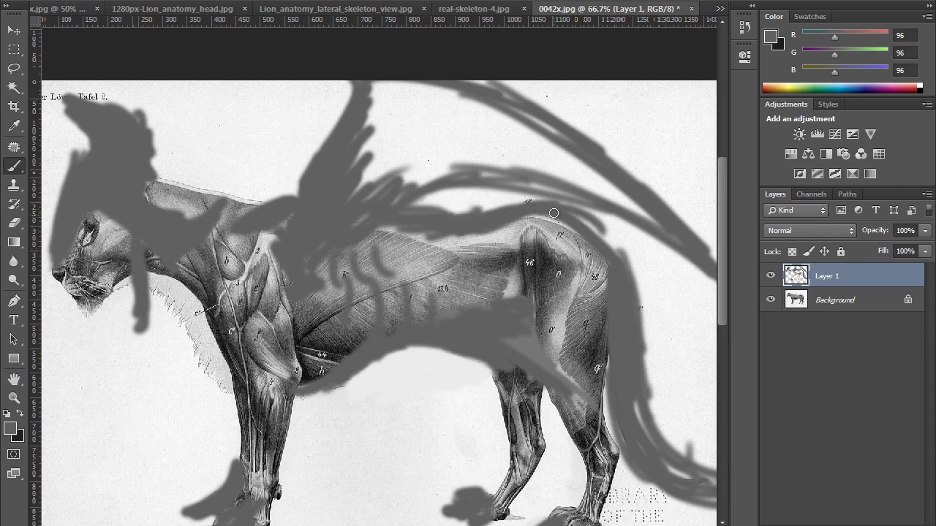
Paint a sloping neck contour from the crest to the wing base, and clean up above it in light grey (RGB 241, 241, 241)
{"action": "left_click_drag", "start_coordinate": [334, 194], "coordinate": [484, 235]}
{"action": "left_click_drag", "start_coordinate": [400, 242], "coordinate": [335, 238]}
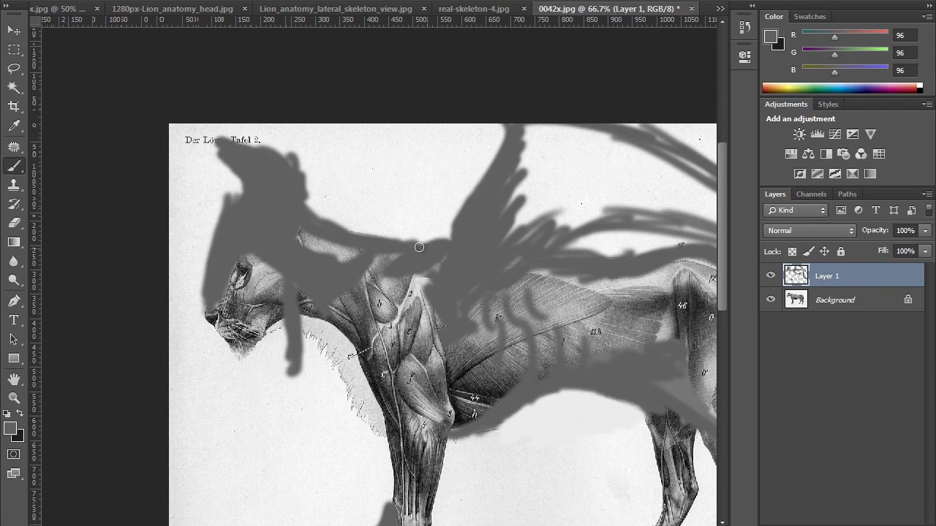
{"action": "left_click", "coordinate": [382, 222], "text": "alt"}
{"action": "left_click_drag", "start_coordinate": [307, 184], "coordinate": [357, 233]}
{"action": "mouse_move", "coordinate": [329, 200]}
{"action": "left_mouse_down"}
{"action": "mouse_move", "coordinate": [389, 240]}
{"action": "mouse_move", "coordinate": [432, 244]}
{"action": "left_mouse_up"}
{"action": "mouse_move", "coordinate": [446, 326]}
{"action": "left_mouse_down"}
{"action": "mouse_move", "coordinate": [348, 249]}
{"action": "mouse_move", "coordinate": [382, 349]}
{"action": "mouse_move", "coordinate": [337, 338]}
{"action": "mouse_move", "coordinate": [333, 278]}
{"action": "left_mouse_up"}
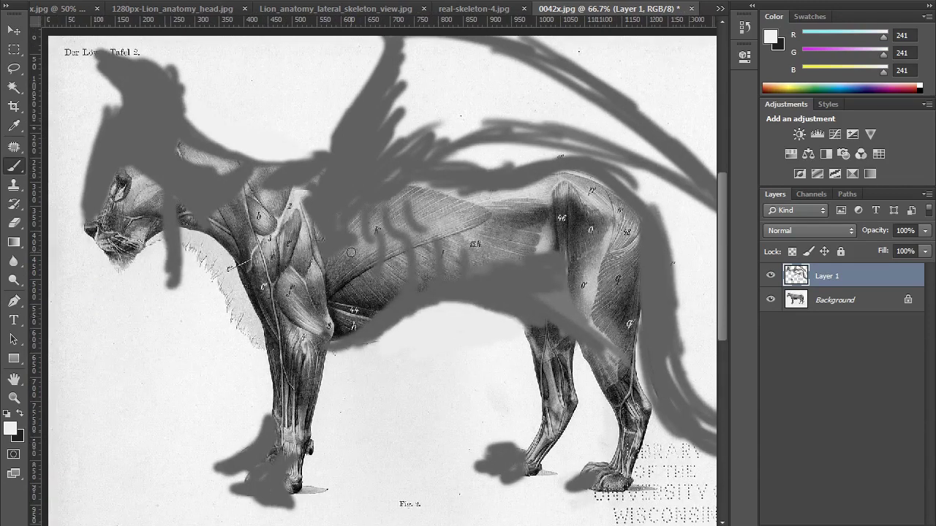
Fill the face and jaws in dark grey (RGB 96, 96, 96) and carve an open mouth in light grey (RGB 228, 228, 228)
{"action": "key", "text": "alt"}
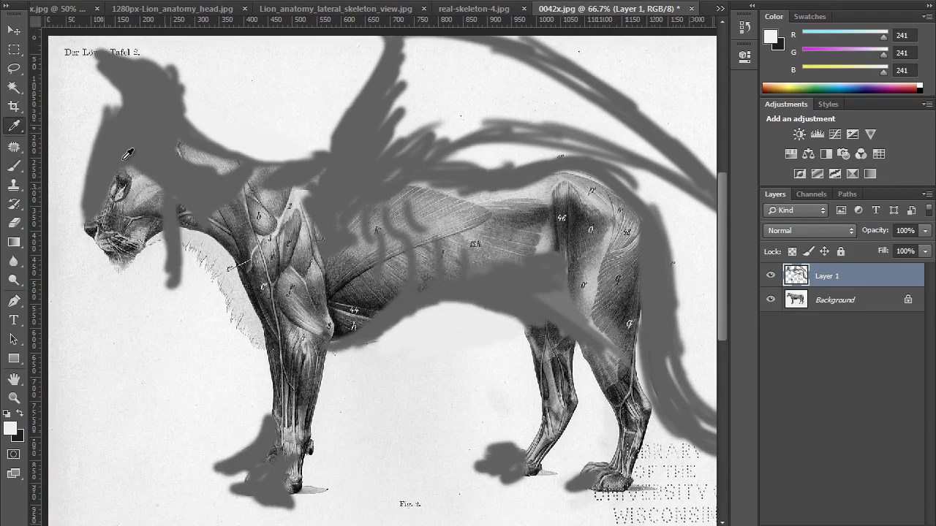
{"action": "left_click", "coordinate": [151, 145], "text": "alt"}
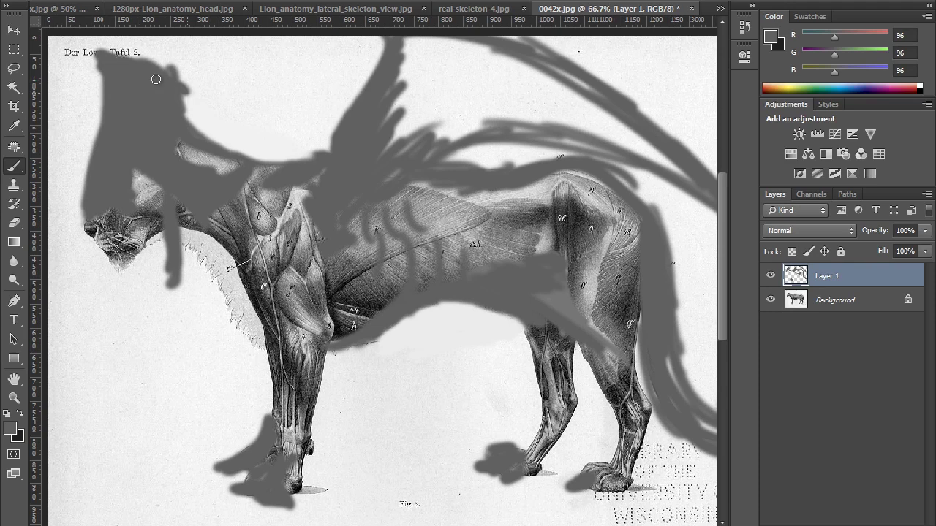
{"action": "mouse_move", "coordinate": [79, 237]}
{"action": "left_mouse_down"}
{"action": "mouse_move", "coordinate": [92, 253]}
{"action": "mouse_move", "coordinate": [120, 256]}
{"action": "mouse_move", "coordinate": [143, 234]}
{"action": "left_mouse_up"}
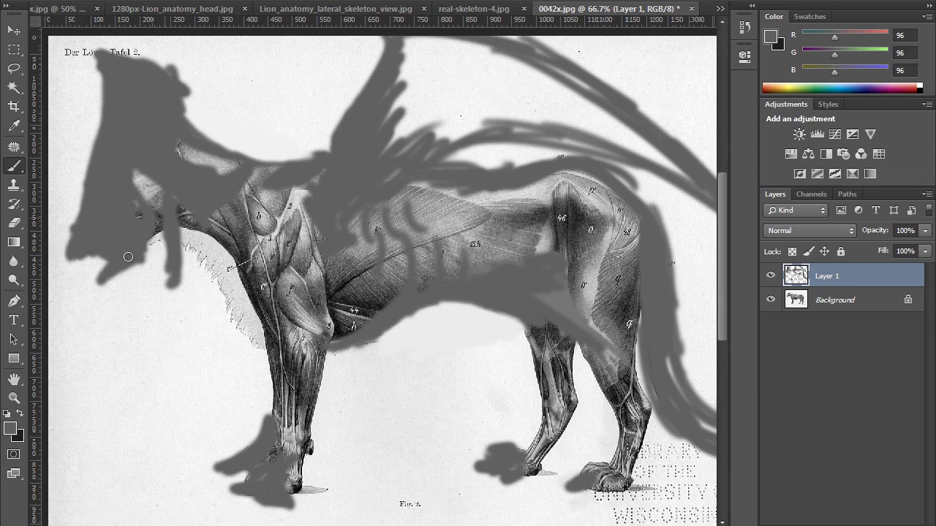
{"action": "left_click", "coordinate": [73, 291], "text": "alt"}
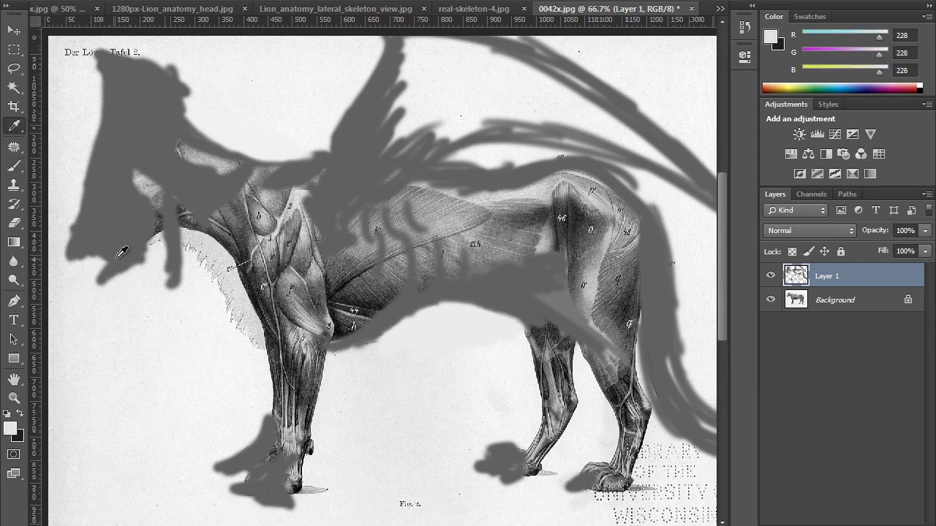
{"action": "left_click_drag", "start_coordinate": [106, 272], "coordinate": [106, 252]}
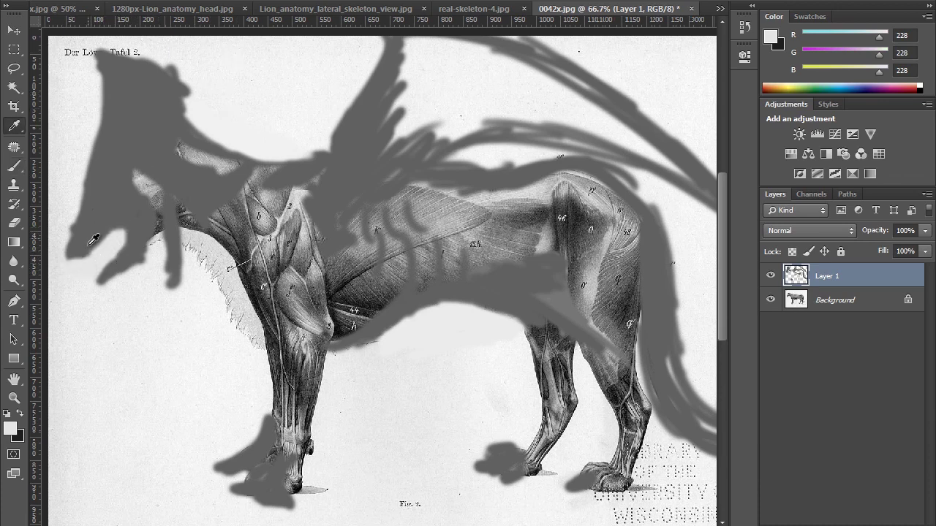
{"action": "left_click", "coordinate": [96, 233], "text": "alt"}
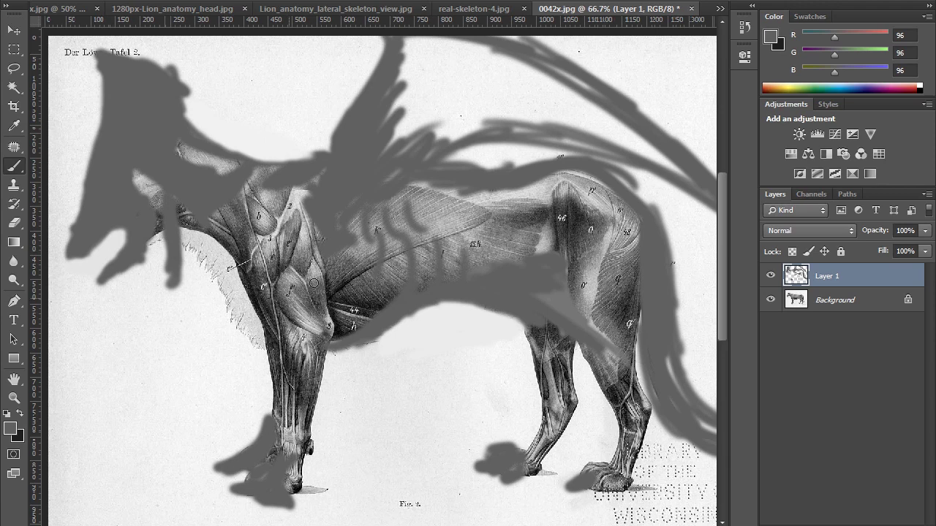
Sample near-black (RGB 11, 11, 11) from the illustration and paint a thick curved stroke running back from the tip of the muzzle
{"action": "key", "text": "alt"}
{"action": "left_click", "coordinate": [349, 298], "text": "alt"}
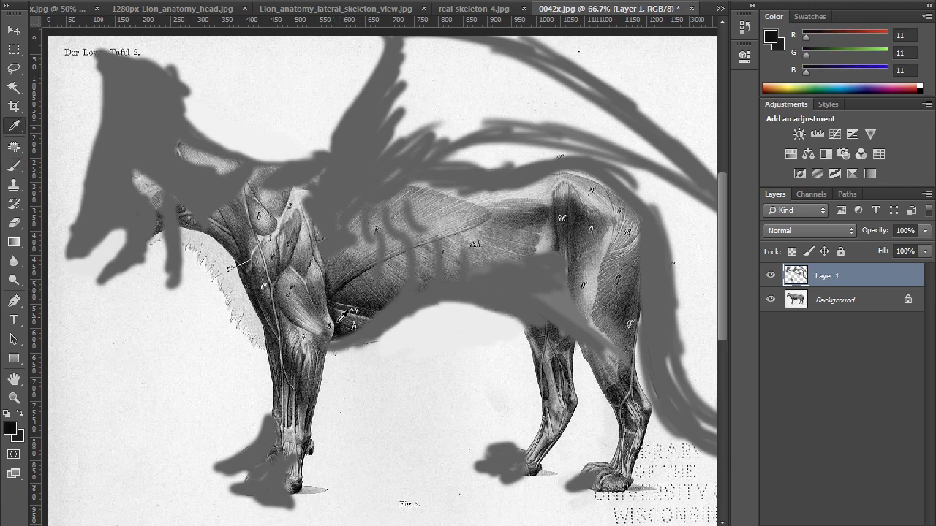
{"action": "mouse_move", "coordinate": [86, 255]}
{"action": "left_mouse_down"}
{"action": "mouse_move", "coordinate": [154, 305]}
{"action": "mouse_move", "coordinate": [132, 295]}
{"action": "left_mouse_up"}
{"action": "left_click_drag", "start_coordinate": [155, 343], "coordinate": [225, 372]}
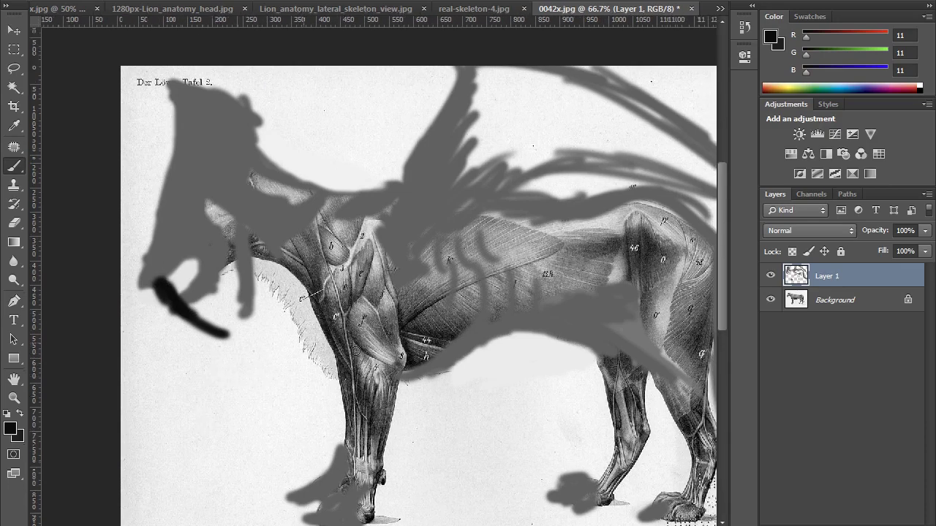
{"action": "left_click_drag", "start_coordinate": [358, 323], "coordinate": [293, 304]}
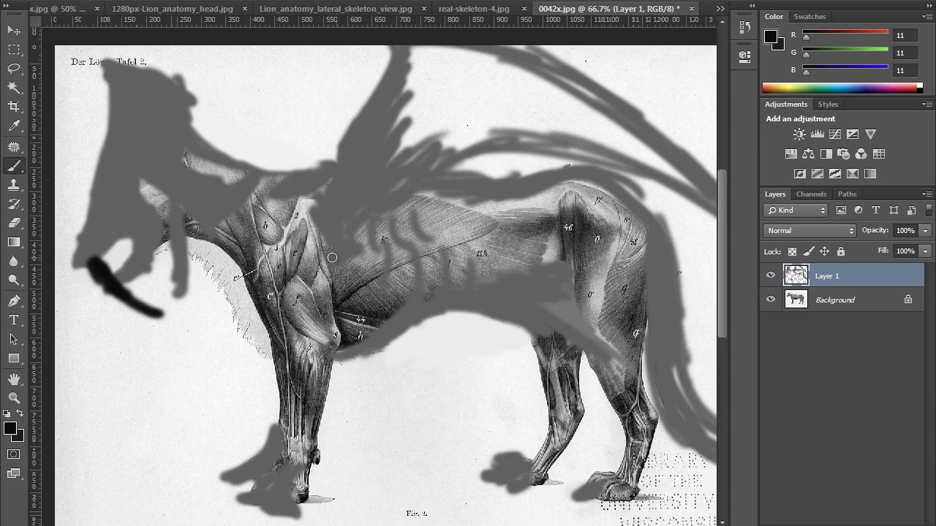
{"action": "left_click_drag", "start_coordinate": [390, 358], "coordinate": [417, 402]}
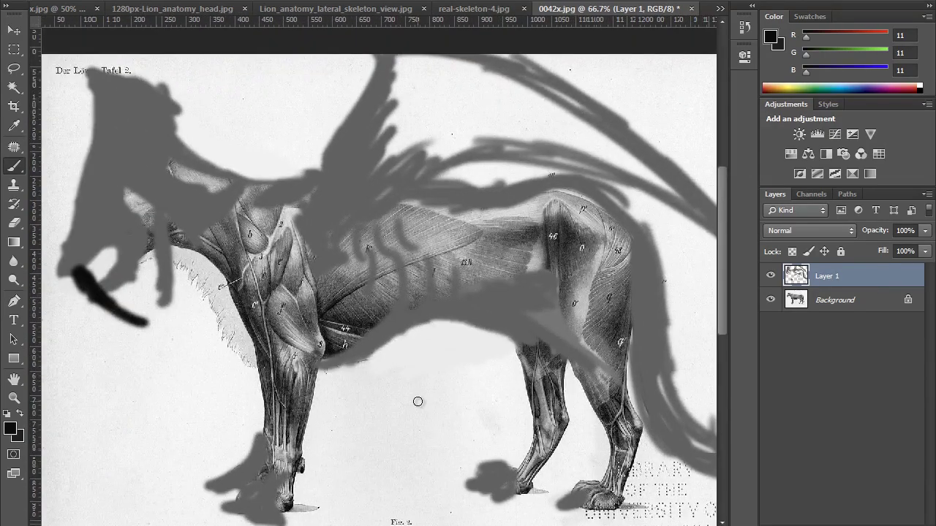
Toggle the visibility of Layer 1 to compare the painted creature with the original lion illustration
{"action": "left_click", "coordinate": [771, 276]}
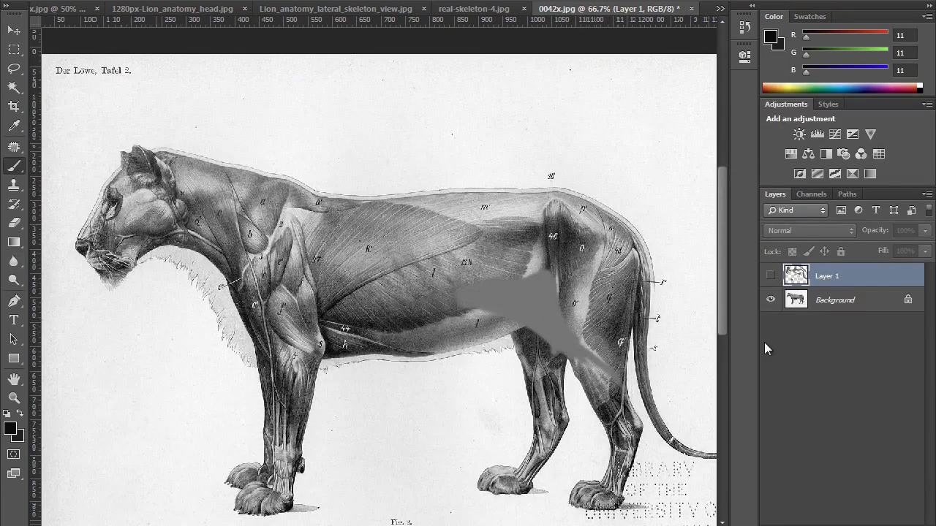
{"action": "left_click", "coordinate": [770, 276]}
{"action": "left_click", "coordinate": [769, 276]}
{"action": "left_click", "coordinate": [770, 277]}
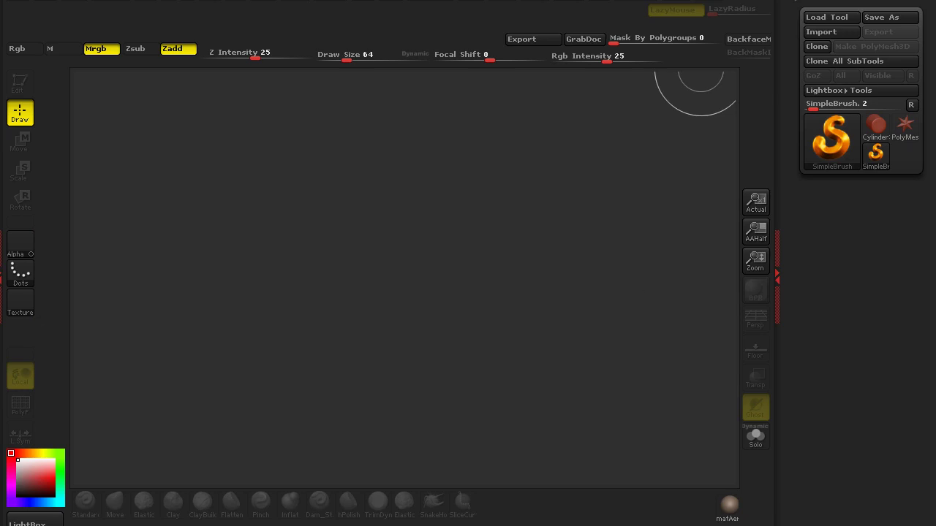
Switch to ZBrush and import the 0042x lion illustration from the Designing realistic creatures folder as a texture
{"action": "left_click", "coordinate": [575, 3]}
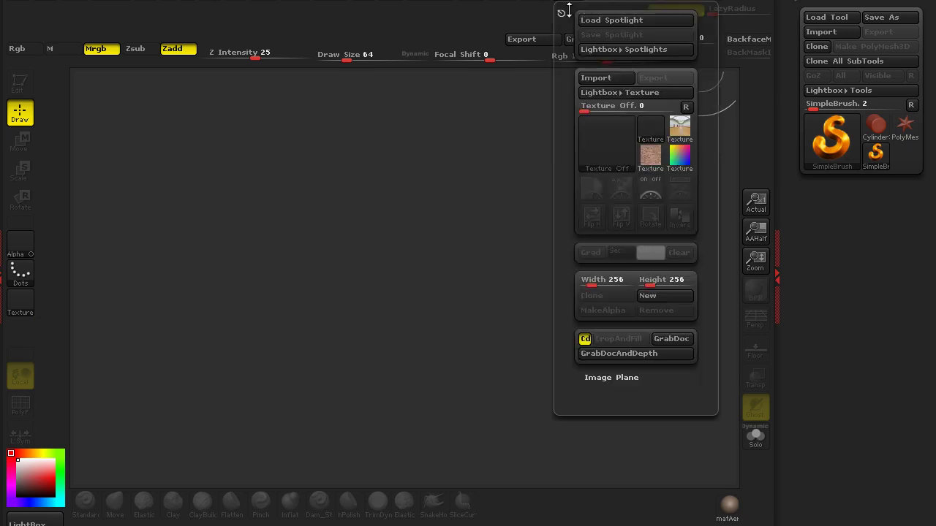
{"action": "left_click", "coordinate": [596, 78]}
{"action": "left_click", "coordinate": [66, 193]}
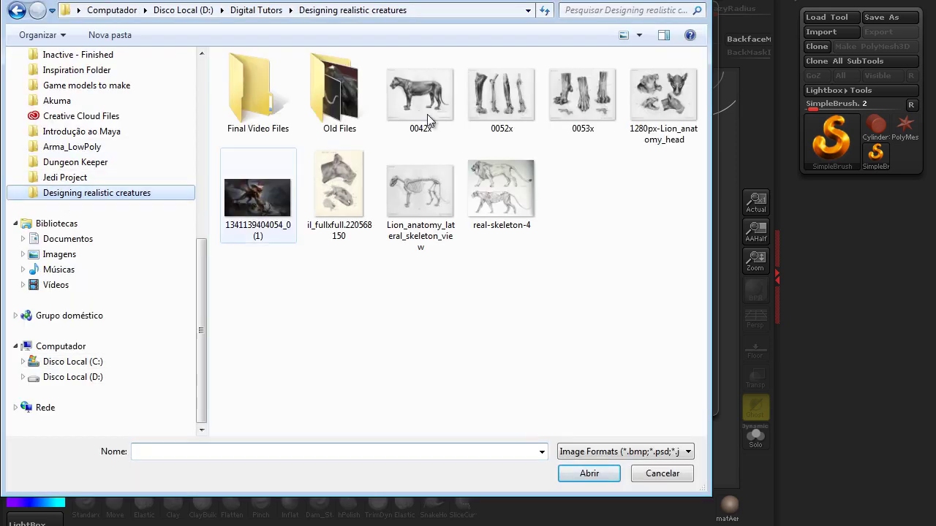
{"action": "left_click", "coordinate": [420, 95]}
{"action": "left_click", "coordinate": [590, 472]}
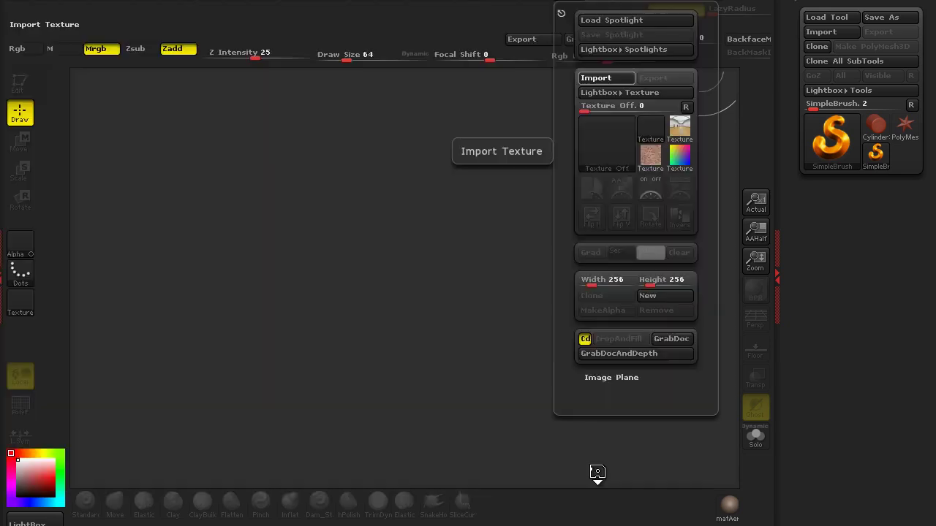
Clear the canvas, draw a single ZSphere on it and enter edit mode
{"action": "mouse_move", "coordinate": [398, 183]}
{"action": "left_mouse_down"}
{"action": "mouse_move", "coordinate": [406, 261]}
{"action": "mouse_move", "coordinate": [403, 252]}
{"action": "left_mouse_up"}
{"action": "key", "text": "ctrl+n"}
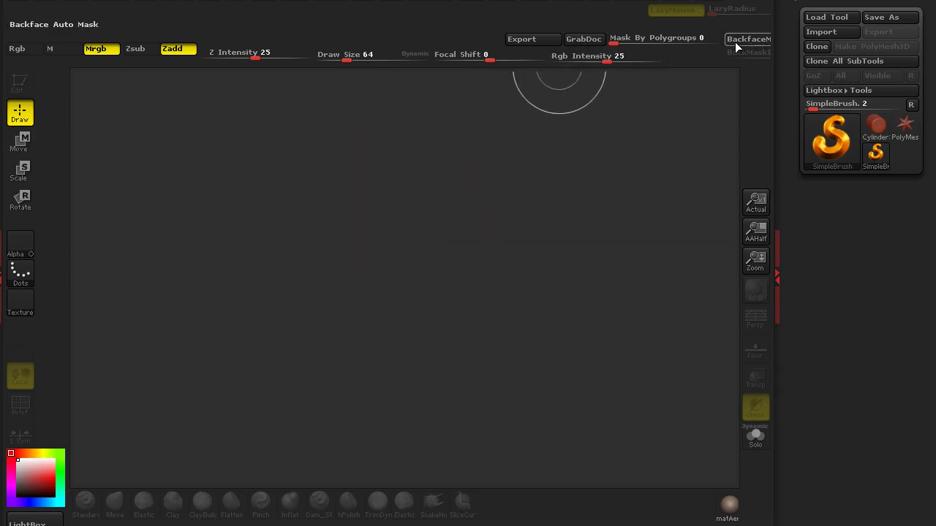
{"action": "left_click", "coordinate": [834, 146]}
{"action": "left_click", "coordinate": [515, 241]}
{"action": "left_click_drag", "start_coordinate": [448, 216], "coordinate": [500, 247]}
{"action": "key", "text": "t"}
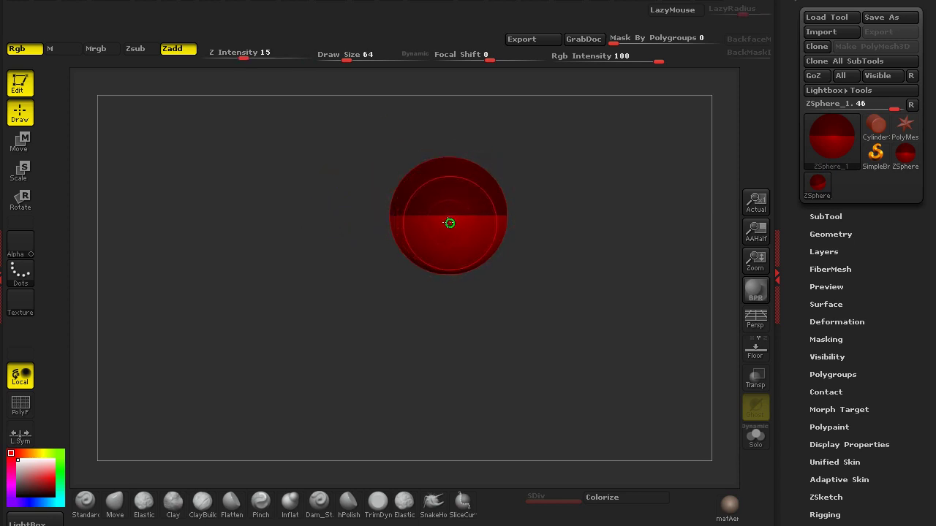
Add a symmetrical pair of ZSpheres on both sides of the root ZSphere
{"action": "left_click_drag", "start_coordinate": [443, 221], "coordinate": [497, 228]}
{"action": "key", "text": "a"}
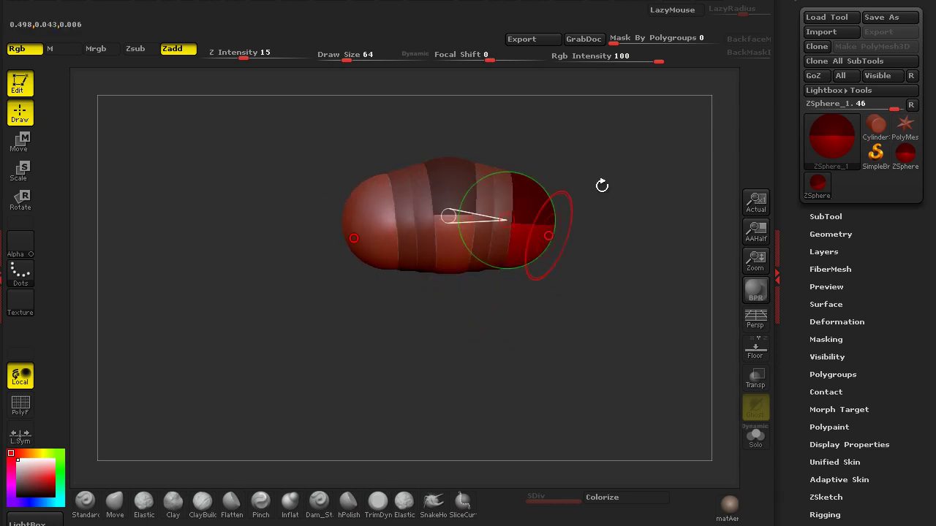
{"action": "left_click_drag", "start_coordinate": [619, 299], "coordinate": [471, 189]}
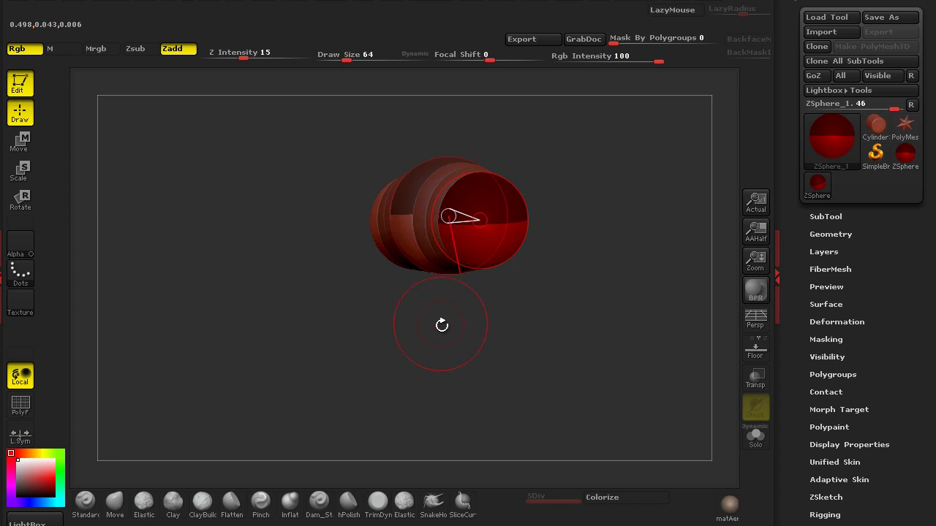
{"action": "left_click_drag", "start_coordinate": [495, 340], "coordinate": [427, 366]}
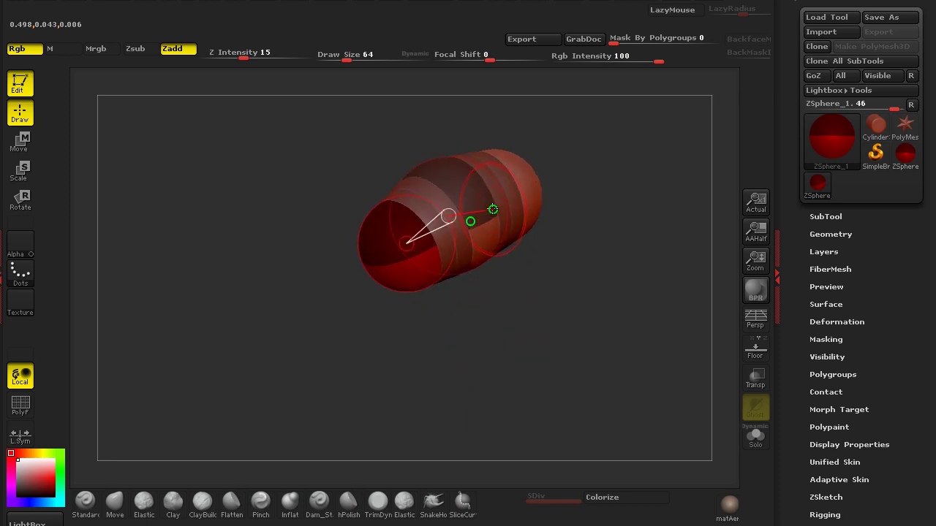
Add a ZSphere at the back of the root ZSphere and pull it away to form a long torso
{"action": "left_click_drag", "start_coordinate": [482, 213], "coordinate": [524, 244]}
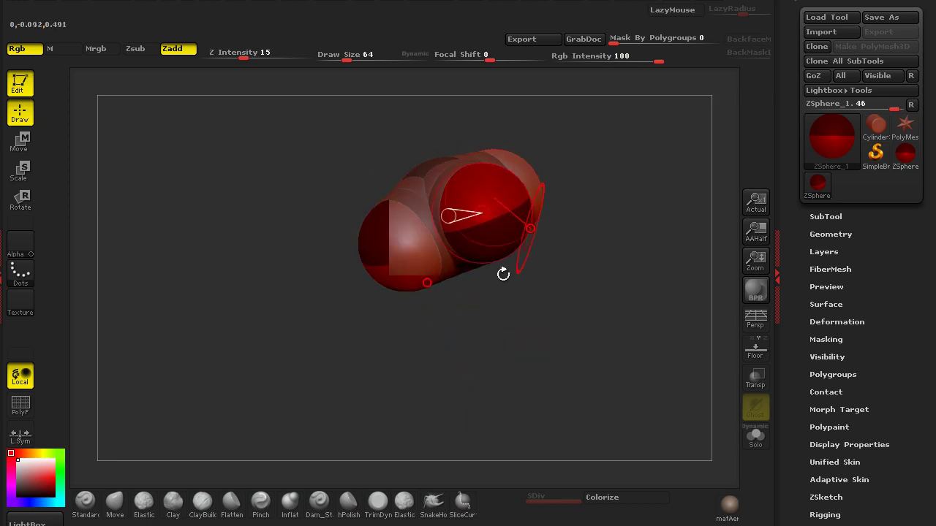
{"action": "left_click_drag", "start_coordinate": [599, 285], "coordinate": [498, 301]}
{"action": "left_click_drag", "start_coordinate": [575, 315], "coordinate": [300, 361]}
{"action": "key", "text": "w"}
{"action": "mouse_move", "coordinate": [358, 232]}
{"action": "left_mouse_down"}
{"action": "mouse_move", "coordinate": [565, 272]}
{"action": "mouse_move", "coordinate": [630, 248]}
{"action": "left_mouse_up"}
{"action": "left_click_drag", "start_coordinate": [598, 349], "coordinate": [526, 345], "text": "alt"}
Add a symmetrical pair of ZSpheres at the rear end of the torso and pull them down into hind legs
{"action": "key", "text": "q"}
{"action": "left_click_drag", "start_coordinate": [535, 250], "coordinate": [558, 270]}
{"action": "left_click_drag", "start_coordinate": [545, 308], "coordinate": [593, 259]}
{"action": "key", "text": "w"}
{"action": "mouse_move", "coordinate": [593, 217]}
{"action": "left_mouse_down"}
{"action": "mouse_move", "coordinate": [595, 337]}
{"action": "mouse_move", "coordinate": [595, 327]}
{"action": "left_mouse_up"}
Pull the front pair of side ZSpheres down to form the forelegs
{"action": "left_click_drag", "start_coordinate": [422, 349], "coordinate": [523, 354], "text": "alt"}
{"action": "left_click_drag", "start_coordinate": [348, 199], "coordinate": [349, 334]}
{"action": "left_click_drag", "start_coordinate": [576, 363], "coordinate": [532, 360], "text": "alt"}
{"action": "left_click_drag", "start_coordinate": [184, 293], "coordinate": [318, 322]}
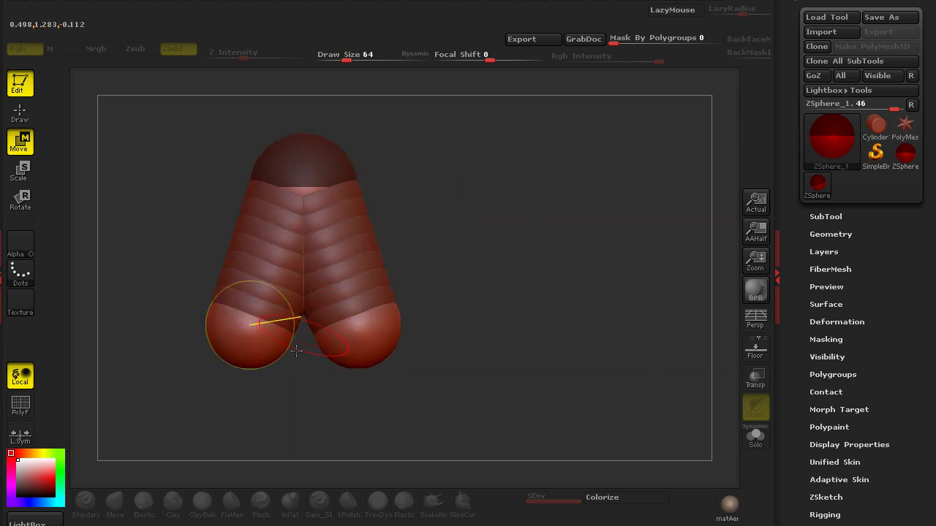
Insert a symmetrical pair of ZSpheres near the top of the forelegs, scale them down and move them outward as shoulders
{"action": "key", "text": "q"}
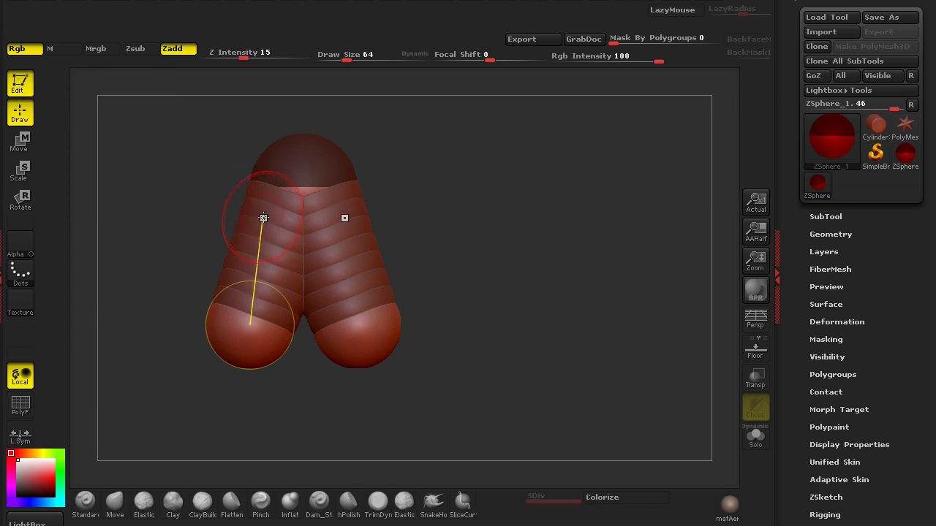
{"action": "left_click", "coordinate": [261, 212]}
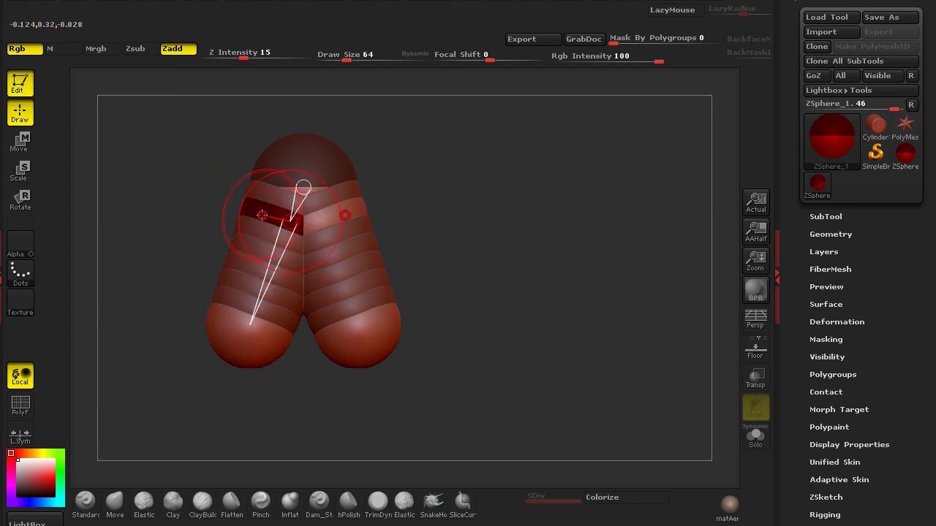
{"action": "key", "text": "e"}
{"action": "left_click_drag", "start_coordinate": [259, 215], "coordinate": [157, 146]}
{"action": "key", "text": "w"}
{"action": "left_click_drag", "start_coordinate": [282, 213], "coordinate": [212, 191]}
Scale down the ZSpheres at the ends of the forelegs
{"action": "key", "text": "e"}
{"action": "left_click_drag", "start_coordinate": [259, 340], "coordinate": [205, 347]}
{"action": "key", "text": "w"}
{"action": "left_click_drag", "start_coordinate": [565, 352], "coordinate": [496, 342]}
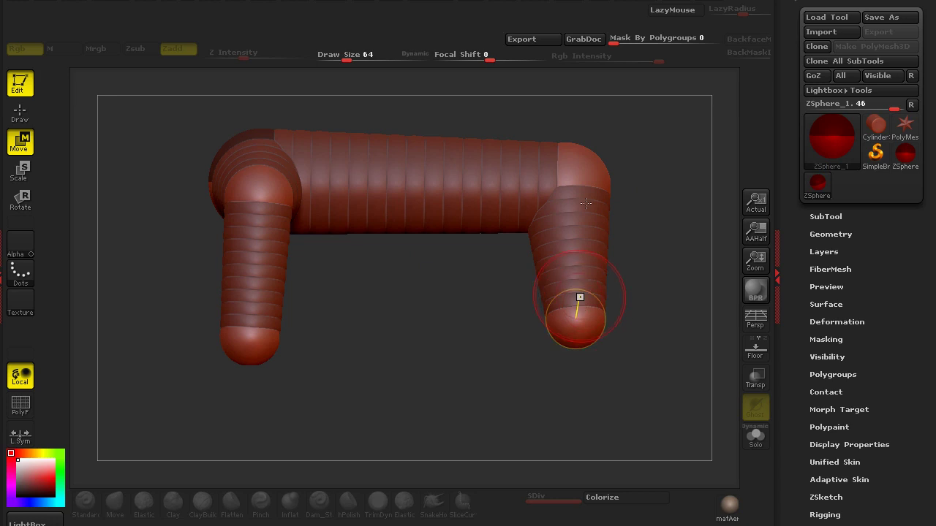
Lower the rear end of the torso slightly and lengthen the forelegs and hind legs downward
{"action": "left_click_drag", "start_coordinate": [577, 160], "coordinate": [569, 169]}
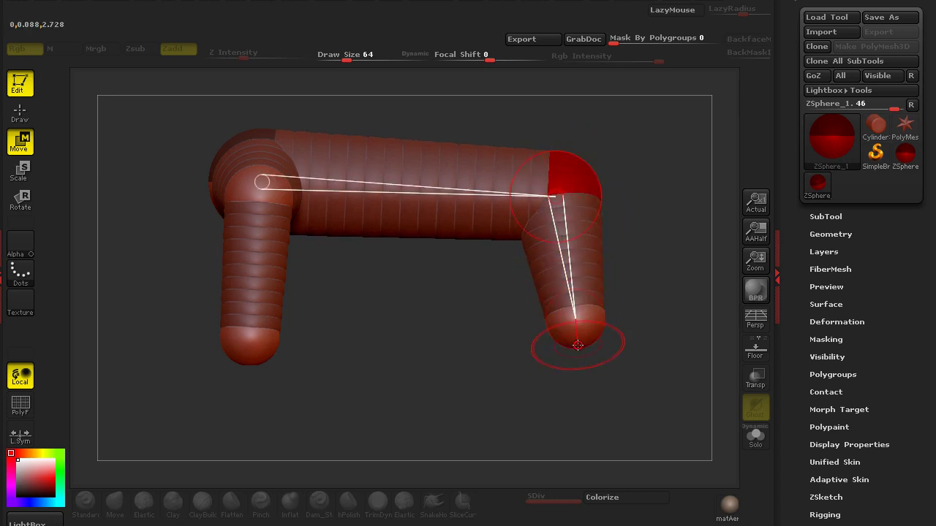
{"action": "left_click_drag", "start_coordinate": [577, 343], "coordinate": [574, 374]}
{"action": "left_click_drag", "start_coordinate": [256, 350], "coordinate": [251, 365]}
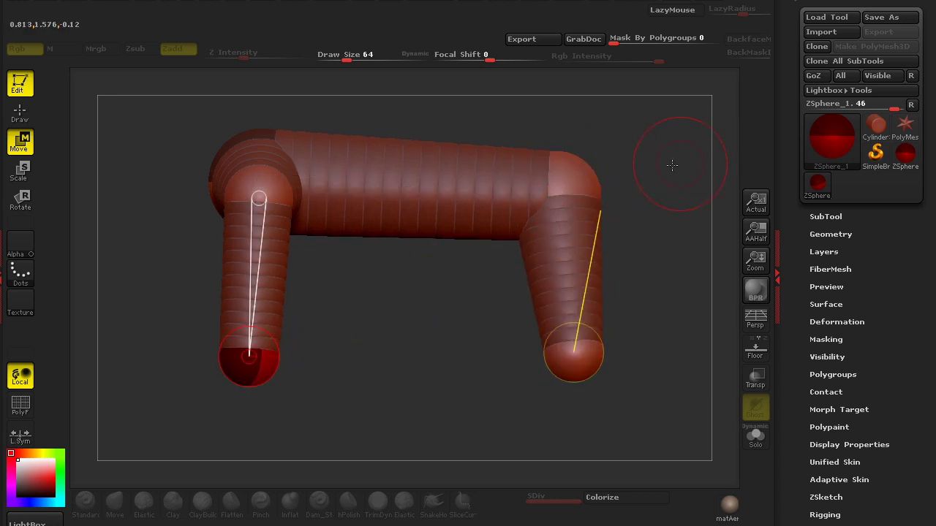
{"action": "left_click_drag", "start_coordinate": [674, 156], "coordinate": [626, 146]}
Insert hip ZSpheres at the top of the hind legs and reposition the hips and hind feet
{"action": "key", "text": "q"}
{"action": "key", "text": "w"}
{"action": "mouse_move", "coordinate": [389, 365]}
{"action": "left_mouse_down"}
{"action": "mouse_move", "coordinate": [465, 211]}
{"action": "mouse_move", "coordinate": [403, 217]}
{"action": "mouse_move", "coordinate": [416, 232]}
{"action": "mouse_move", "coordinate": [421, 424]}
{"action": "mouse_move", "coordinate": [437, 425]}
{"action": "left_mouse_up"}
{"action": "key", "text": "q"}
{"action": "key", "text": "w"}
{"action": "left_click_drag", "start_coordinate": [413, 247], "coordinate": [407, 222]}
{"action": "left_click_drag", "start_coordinate": [254, 255], "coordinate": [259, 215]}
{"action": "left_click_drag", "start_coordinate": [151, 292], "coordinate": [617, 291]}
{"action": "left_click_drag", "start_coordinate": [525, 268], "coordinate": [510, 263]}
{"action": "left_click_drag", "start_coordinate": [621, 335], "coordinate": [647, 269], "text": "alt"}
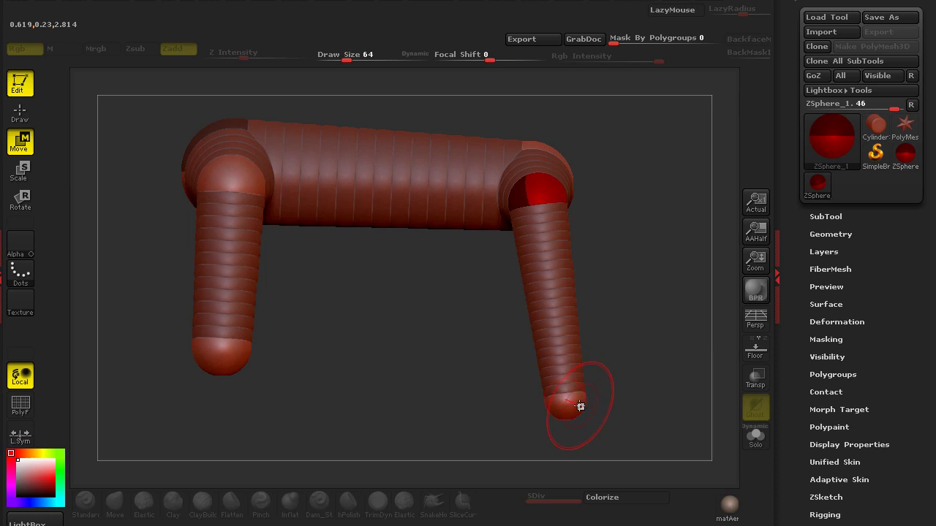
{"action": "left_click_drag", "start_coordinate": [569, 406], "coordinate": [551, 378]}
Insert a ZSphere in the middle of the torso and adjust its size and position to shape the belly
{"action": "left_click", "coordinate": [756, 320]}
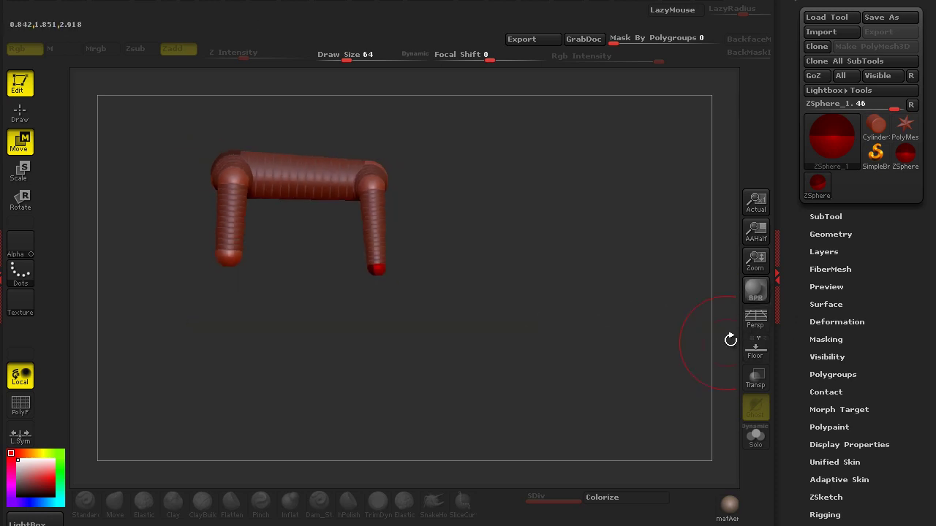
{"action": "left_click_drag", "start_coordinate": [276, 313], "coordinate": [525, 294]}
{"action": "mouse_move", "coordinate": [433, 351]}
{"action": "left_mouse_down"}
{"action": "mouse_move", "coordinate": [513, 218]}
{"action": "mouse_move", "coordinate": [476, 224]}
{"action": "left_mouse_up"}
{"action": "key", "text": "q"}
{"action": "left_click", "coordinate": [568, 210]}
{"action": "left_click_drag", "start_coordinate": [515, 324], "coordinate": [435, 325], "text": "alt"}
{"action": "key", "text": "w"}
{"action": "left_click_drag", "start_coordinate": [499, 213], "coordinate": [687, 314]}
{"action": "key", "text": "e"}
{"action": "left_click_drag", "start_coordinate": [482, 325], "coordinate": [446, 400], "text": "alt"}
{"action": "key", "text": "w"}
{"action": "mouse_move", "coordinate": [444, 316]}
{"action": "left_mouse_down"}
{"action": "mouse_move", "coordinate": [478, 297]}
{"action": "mouse_move", "coordinate": [453, 315]}
{"action": "left_mouse_up"}
{"action": "left_click_drag", "start_coordinate": [150, 267], "coordinate": [209, 268]}
Add a ZSphere at the front of the torso and pull it up and forward to form the neck
{"action": "key", "text": "q"}
{"action": "left_click_drag", "start_coordinate": [461, 255], "coordinate": [483, 255]}
{"action": "left_click_drag", "start_coordinate": [585, 169], "coordinate": [499, 169]}
{"action": "key", "text": "w"}
{"action": "mouse_move", "coordinate": [406, 258]}
{"action": "left_mouse_down"}
{"action": "mouse_move", "coordinate": [366, 238]}
{"action": "mouse_move", "coordinate": [359, 208]}
{"action": "left_mouse_up"}
{"action": "left_click_drag", "start_coordinate": [342, 273], "coordinate": [325, 296]}
{"action": "left_click_drag", "start_coordinate": [239, 286], "coordinate": [320, 297]}
{"action": "left_click_drag", "start_coordinate": [236, 193], "coordinate": [240, 238], "text": "alt"}
Add a head ZSphere at the end of the neck, move it forward and down, and adjust its size
{"action": "key", "text": "q"}
{"action": "left_click_drag", "start_coordinate": [418, 138], "coordinate": [448, 159]}
{"action": "left_click_drag", "start_coordinate": [606, 142], "coordinate": [497, 155], "text": "shift"}
{"action": "key", "text": "w"}
{"action": "left_click_drag", "start_coordinate": [352, 138], "coordinate": [255, 212]}
{"action": "key", "text": "e"}
{"action": "left_click_drag", "start_coordinate": [410, 149], "coordinate": [226, 332]}
{"action": "mouse_move", "coordinate": [622, 293]}
{"action": "left_mouse_down"}
{"action": "mouse_move", "coordinate": [595, 280]}
{"action": "mouse_move", "coordinate": [596, 269]}
{"action": "mouse_move", "coordinate": [564, 242]}
{"action": "mouse_move", "coordinate": [566, 266]}
{"action": "left_mouse_up"}
Extend a tail from a ZSphere at the rear of the torso and move its middle ZSphere close to the hips for a thin tail
{"action": "key", "text": "q"}
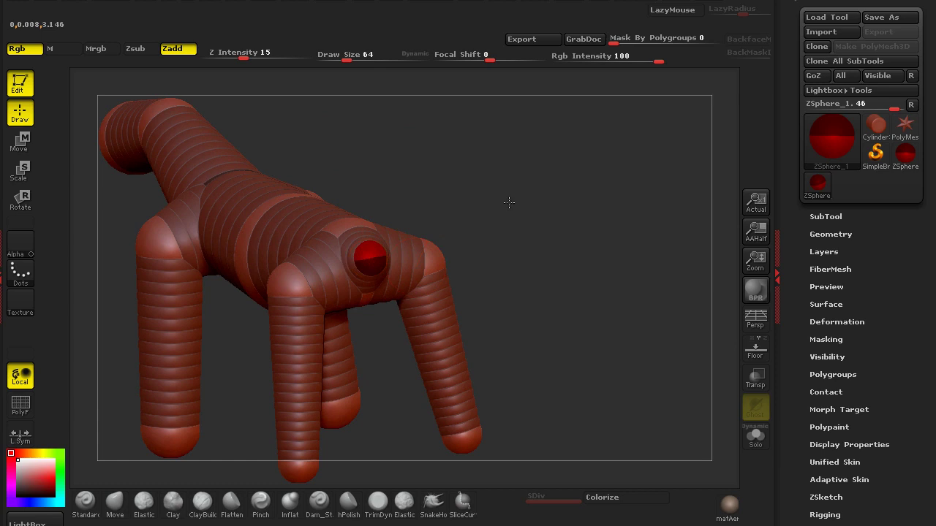
{"action": "left_click_drag", "start_coordinate": [509, 202], "coordinate": [530, 193]}
{"action": "left_click_drag", "start_coordinate": [413, 238], "coordinate": [667, 217]}
{"action": "key", "text": "w"}
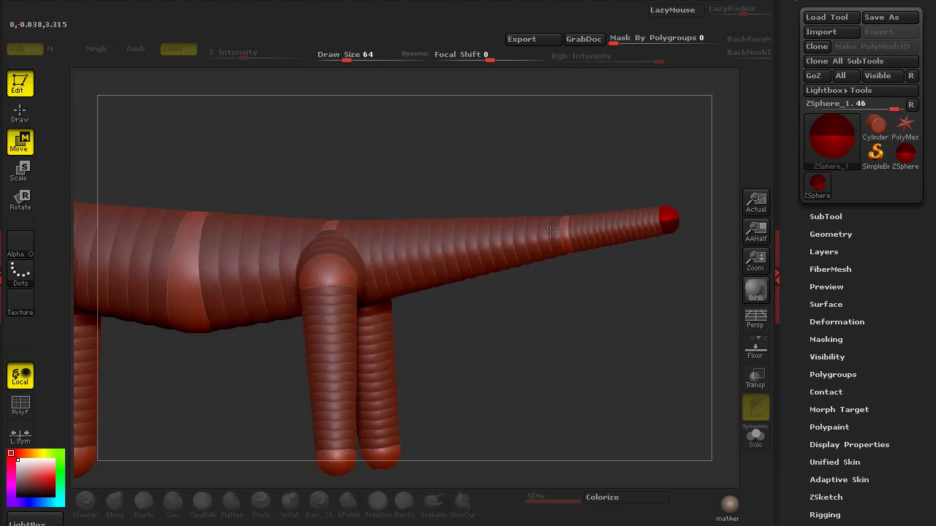
{"action": "left_click_drag", "start_coordinate": [557, 233], "coordinate": [389, 252]}
{"action": "left_click_drag", "start_coordinate": [437, 275], "coordinate": [395, 316]}
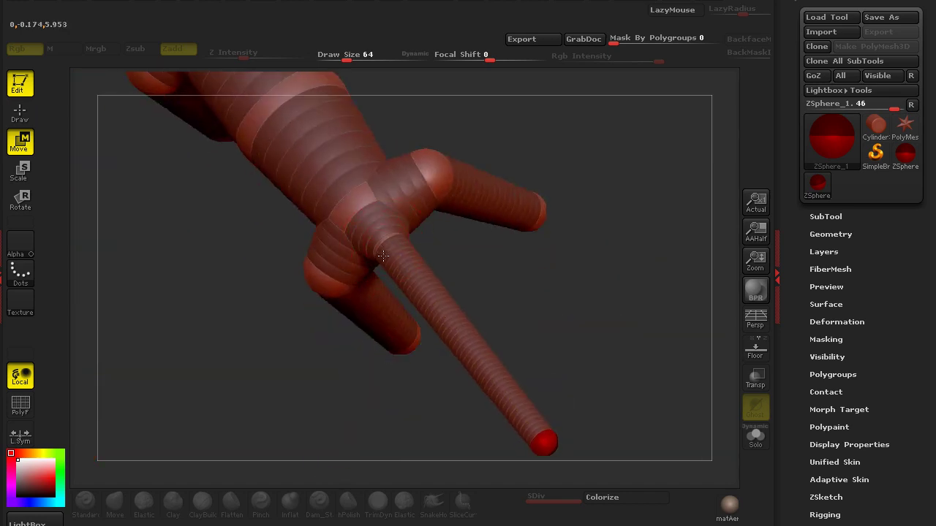
{"action": "left_click", "coordinate": [385, 249]}
{"action": "left_click_drag", "start_coordinate": [434, 390], "coordinate": [612, 357]}
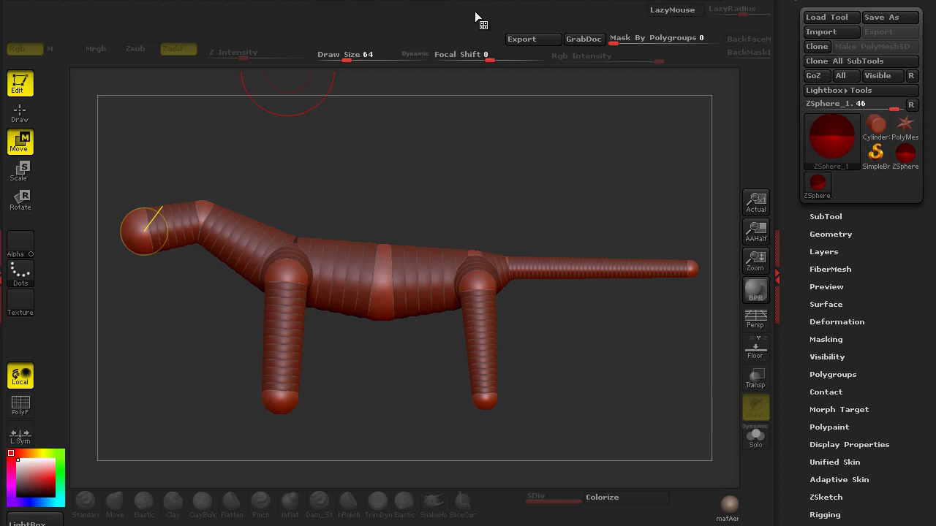
{"action": "left_click_drag", "start_coordinate": [460, 130], "coordinate": [541, 90]}
Add the 0042x texture to Spotlight and move the lion illustration over the ZSphere model
{"action": "left_click", "coordinate": [560, 3]}
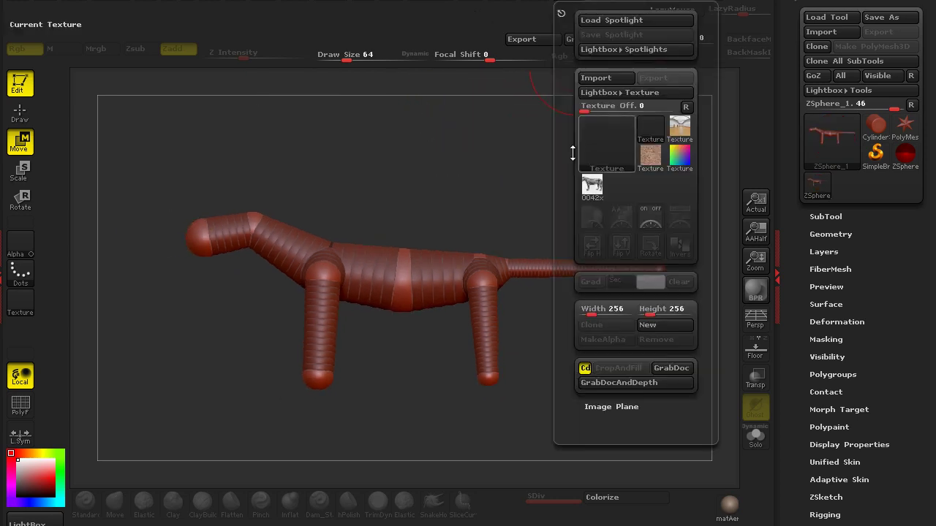
{"action": "left_click", "coordinate": [589, 187]}
{"action": "left_click", "coordinate": [686, 221]}
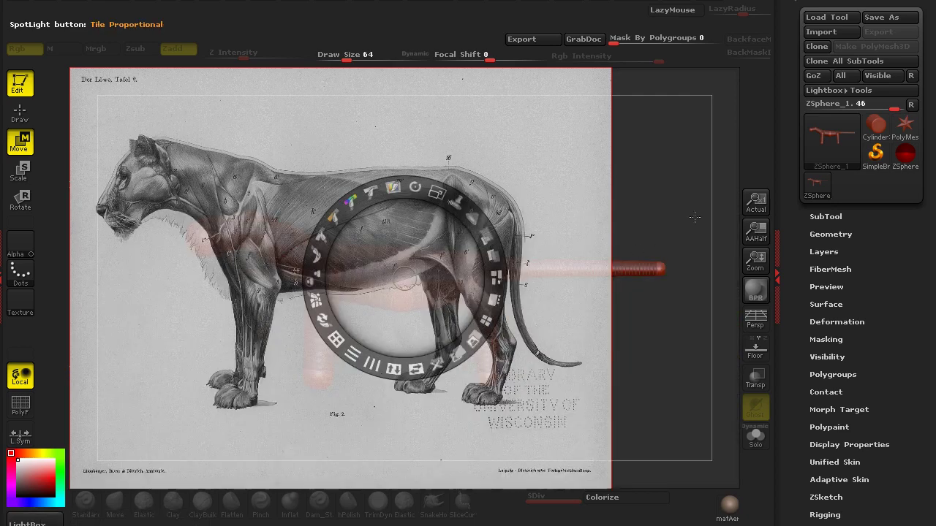
{"action": "left_click_drag", "start_coordinate": [620, 203], "coordinate": [691, 215]}
{"action": "key", "text": "z"}
{"action": "key", "text": "z"}
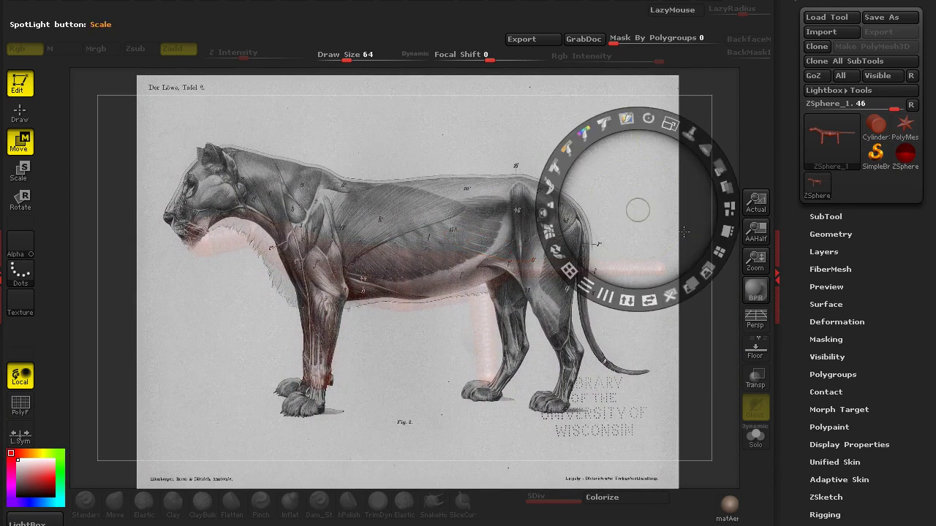
Lower the opacity of the Spotlight image so the model shows through, and leave Spotlight editing
{"action": "left_click", "coordinate": [721, 159]}
{"action": "left_click_drag", "start_coordinate": [721, 159], "coordinate": [654, 153]}
{"action": "key", "text": "z"}
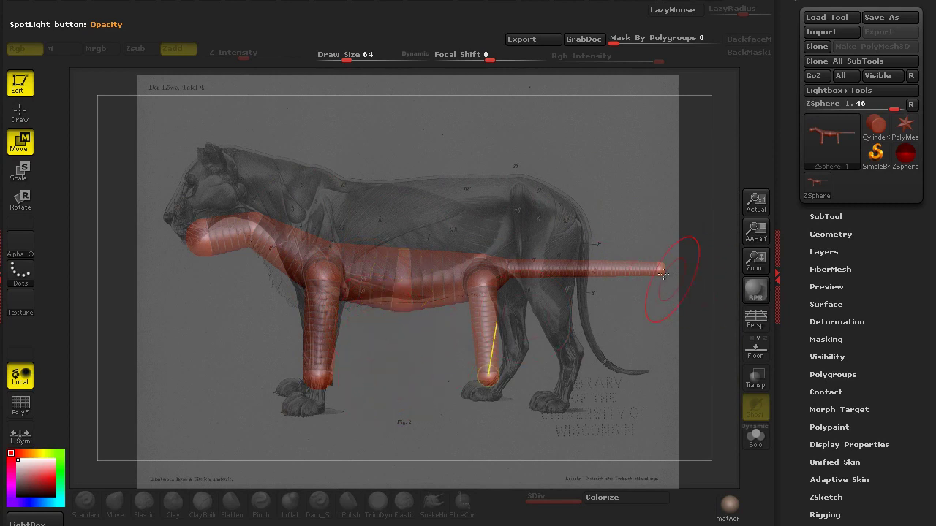
Shorten the tail, and move the neck-top and head ZSpheres to match the neck and head in the lion illustration
{"action": "left_click_drag", "start_coordinate": [661, 270], "coordinate": [554, 275]}
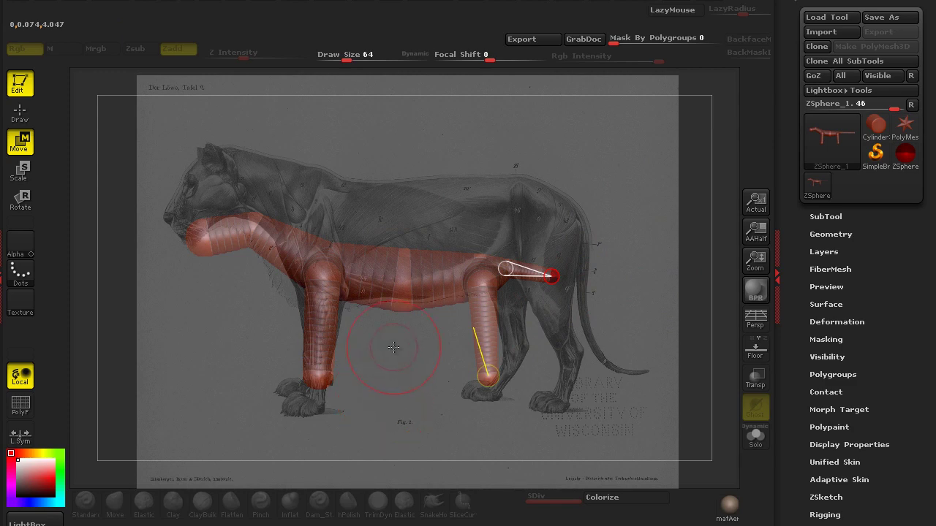
{"action": "left_click_drag", "start_coordinate": [369, 351], "coordinate": [389, 354], "text": "alt"}
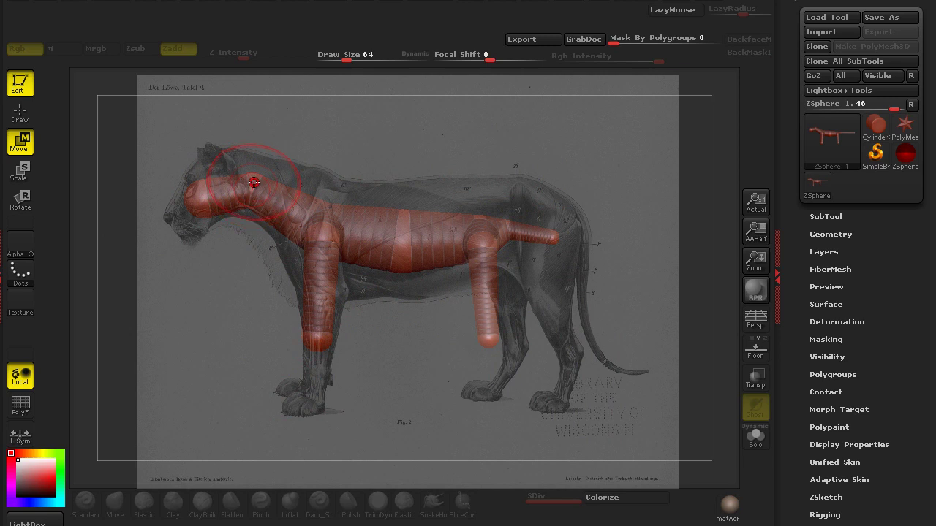
{"action": "key", "text": "e"}
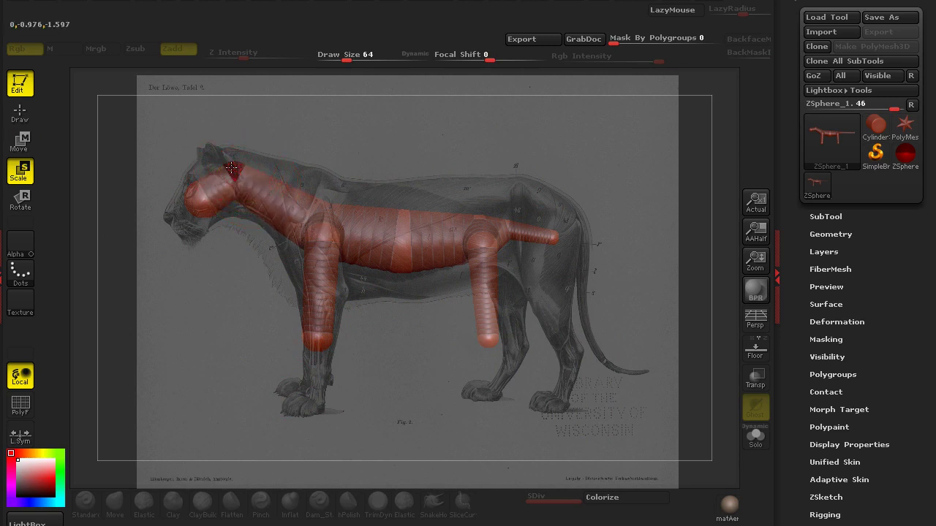
{"action": "left_click_drag", "start_coordinate": [196, 206], "coordinate": [203, 229]}
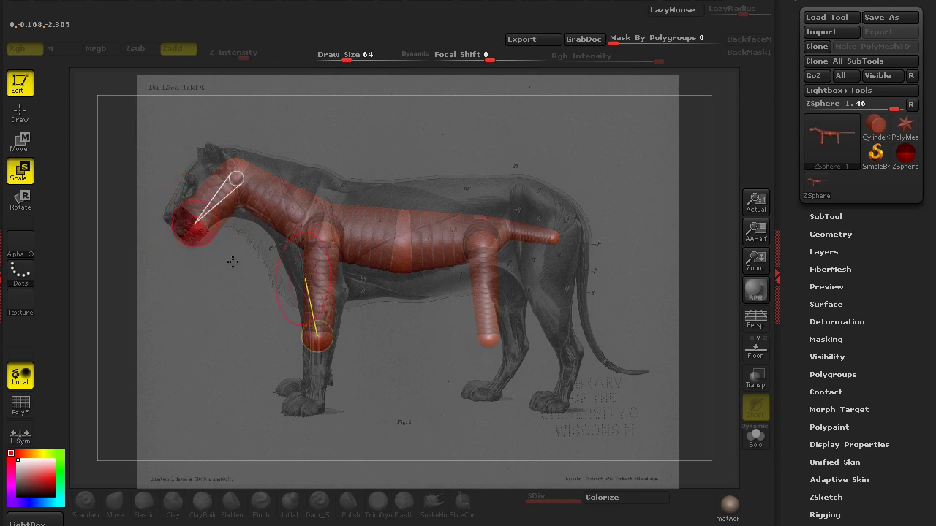
{"action": "key", "text": "w"}
{"action": "left_click_drag", "start_coordinate": [239, 167], "coordinate": [296, 180]}
Reposition the front leg's shoulder, elbow and wrist ZSpheres over the foreleg in the lion illustration
{"action": "left_click_drag", "start_coordinate": [325, 211], "coordinate": [313, 254]}
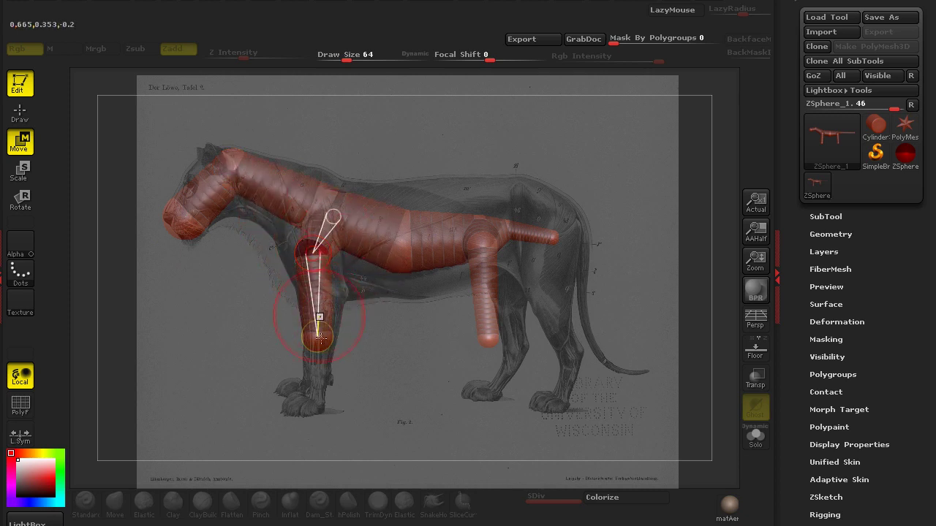
{"action": "left_click_drag", "start_coordinate": [320, 344], "coordinate": [322, 393]}
{"action": "mouse_move", "coordinate": [313, 253]}
{"action": "left_mouse_down"}
{"action": "mouse_move", "coordinate": [306, 247]}
{"action": "mouse_move", "coordinate": [303, 275]}
{"action": "mouse_move", "coordinate": [314, 269]}
{"action": "left_mouse_up"}
{"action": "left_click_drag", "start_coordinate": [334, 204], "coordinate": [326, 193]}
{"action": "left_click_drag", "start_coordinate": [309, 273], "coordinate": [330, 290]}
{"action": "left_click_drag", "start_coordinate": [330, 395], "coordinate": [324, 395]}
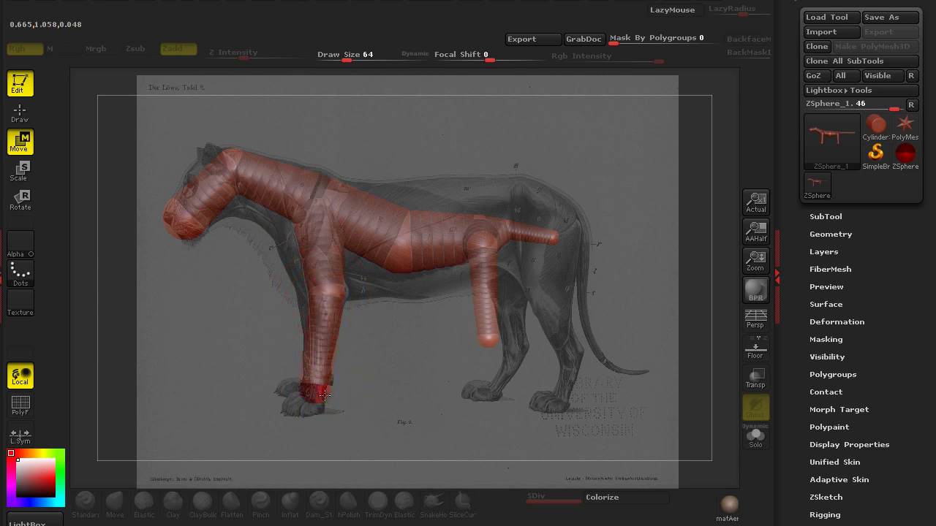
Add a paw ZSphere at the end of the front leg and move it forward over the illustrated front paw
{"action": "key", "text": "q"}
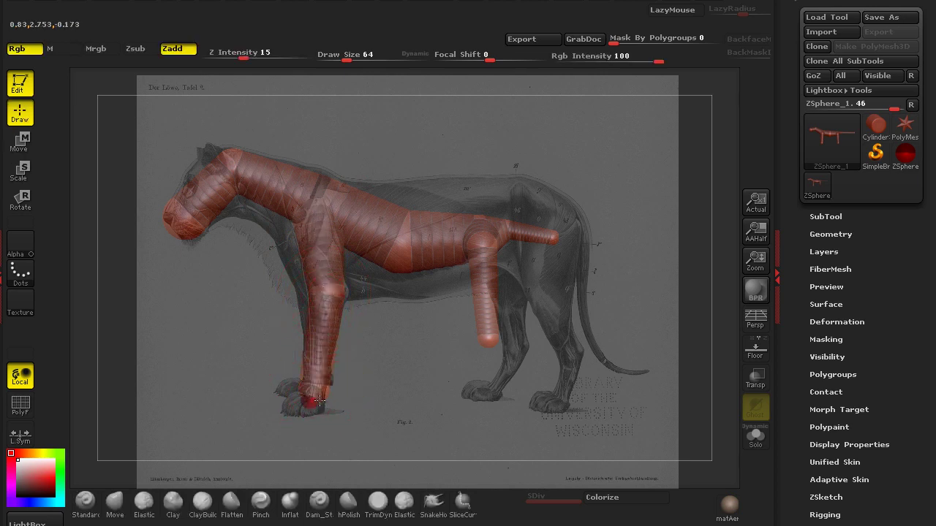
{"action": "key", "text": "w"}
{"action": "mouse_move", "coordinate": [310, 390]}
{"action": "left_mouse_down"}
{"action": "mouse_move", "coordinate": [295, 393]}
{"action": "mouse_move", "coordinate": [326, 397]}
{"action": "left_mouse_up"}
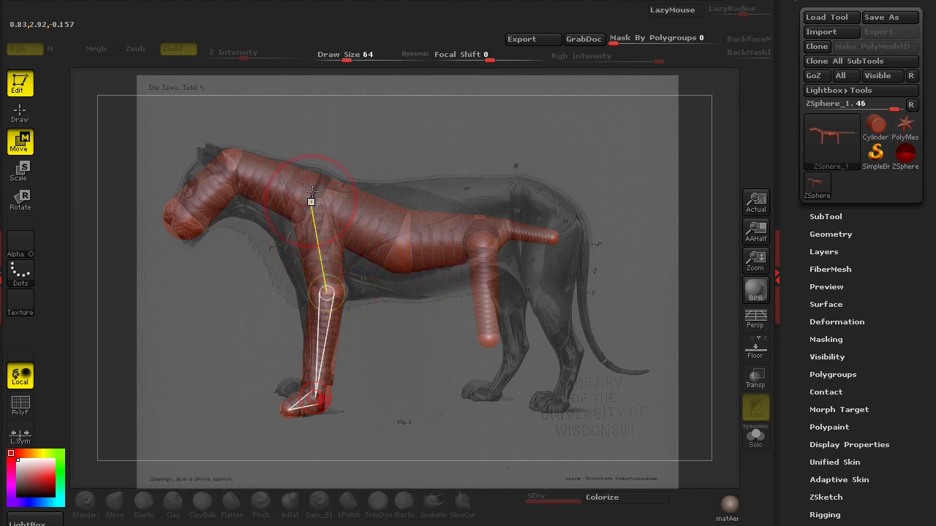
Adjust the chest ZSphere's size and position, and enlarge the mid-torso ZSphere to fill the illustrated ribcage and belly
{"action": "key", "text": "e"}
{"action": "left_click_drag", "start_coordinate": [324, 184], "coordinate": [299, 242]}
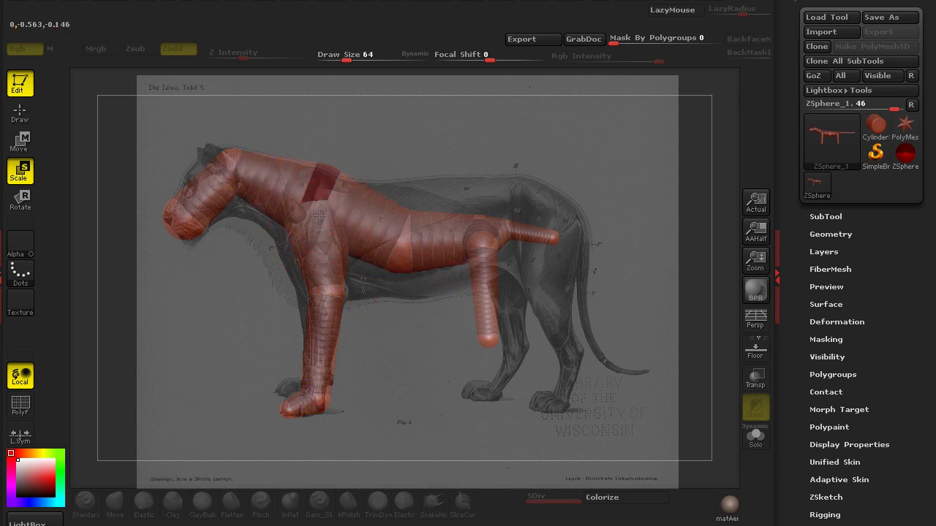
{"action": "key", "text": "w"}
{"action": "left_click_drag", "start_coordinate": [318, 189], "coordinate": [321, 184]}
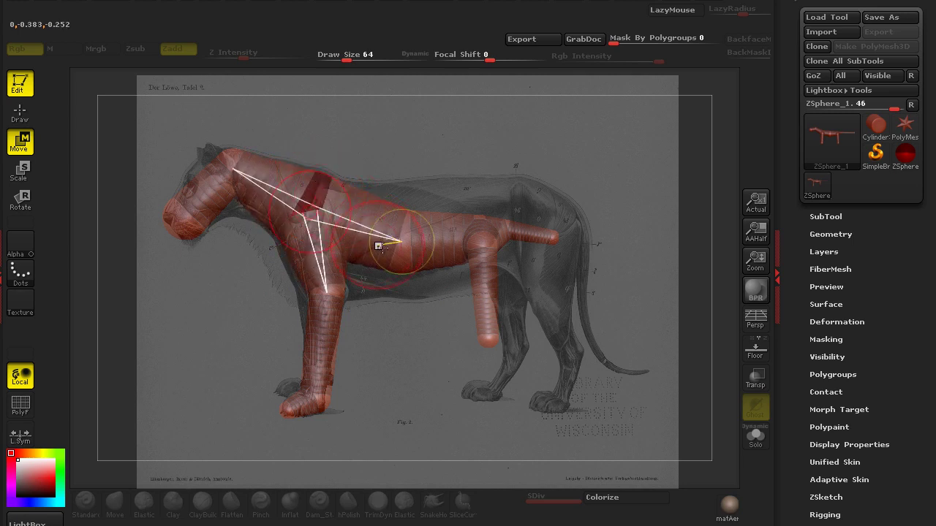
{"action": "key", "text": "e"}
{"action": "left_click_drag", "start_coordinate": [398, 240], "coordinate": [401, 518]}
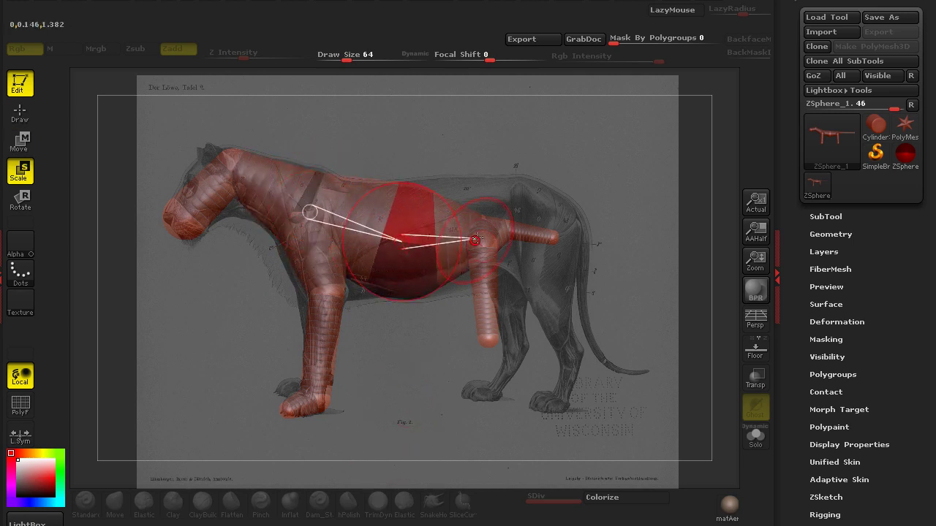
{"action": "key", "text": "w"}
{"action": "left_click_drag", "start_coordinate": [485, 243], "coordinate": [528, 259]}
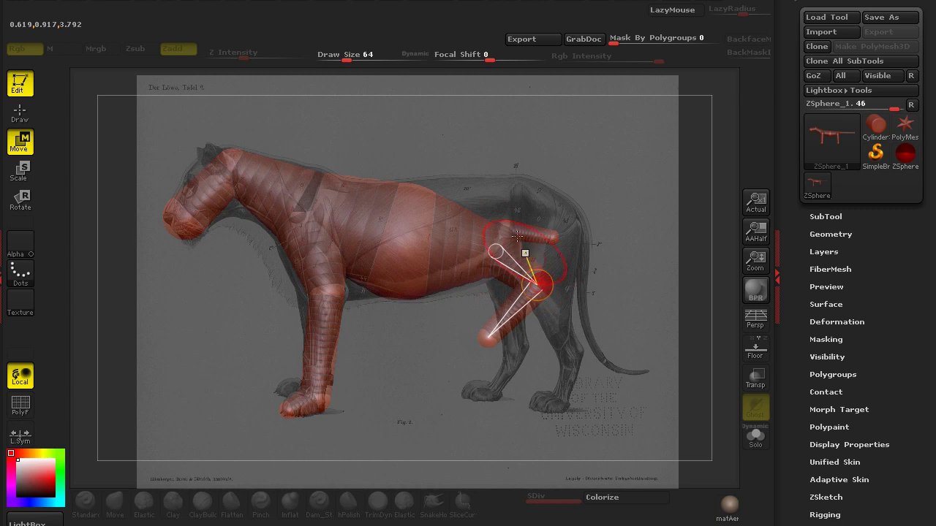
{"action": "left_click_drag", "start_coordinate": [501, 223], "coordinate": [587, 257]}
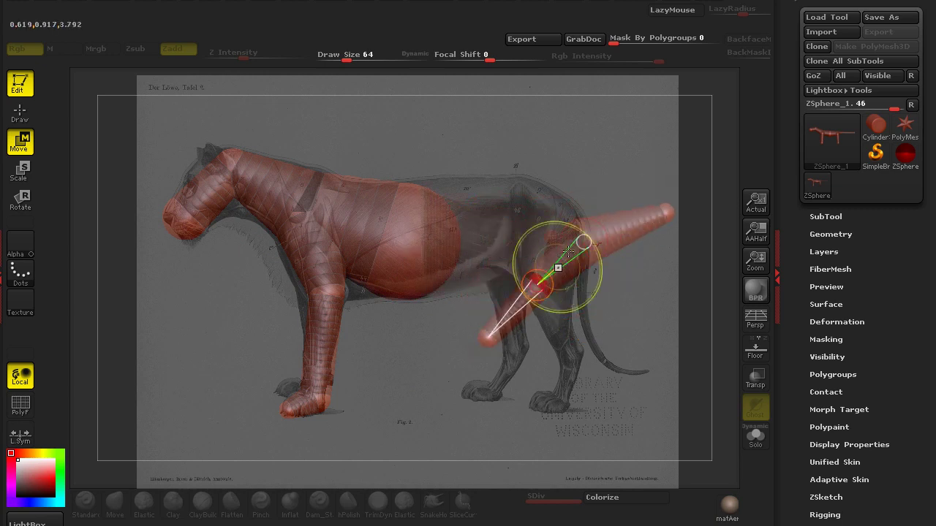
{"action": "key", "text": "ctrl+z"}
{"action": "key", "text": "ctrl+z"}
{"action": "key", "text": "ctrl+z"}
{"action": "key", "text": "ctrl+z"}
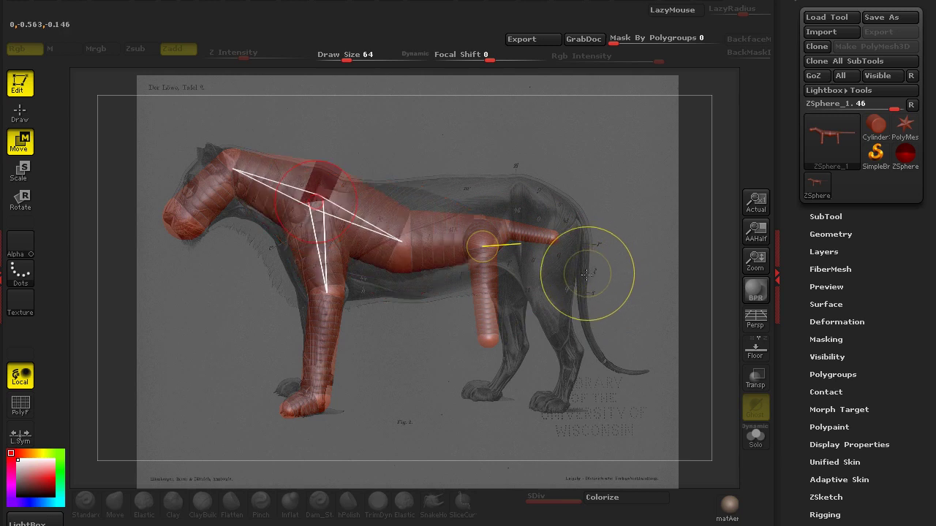
{"action": "key", "text": "ctrl+shift+z"}
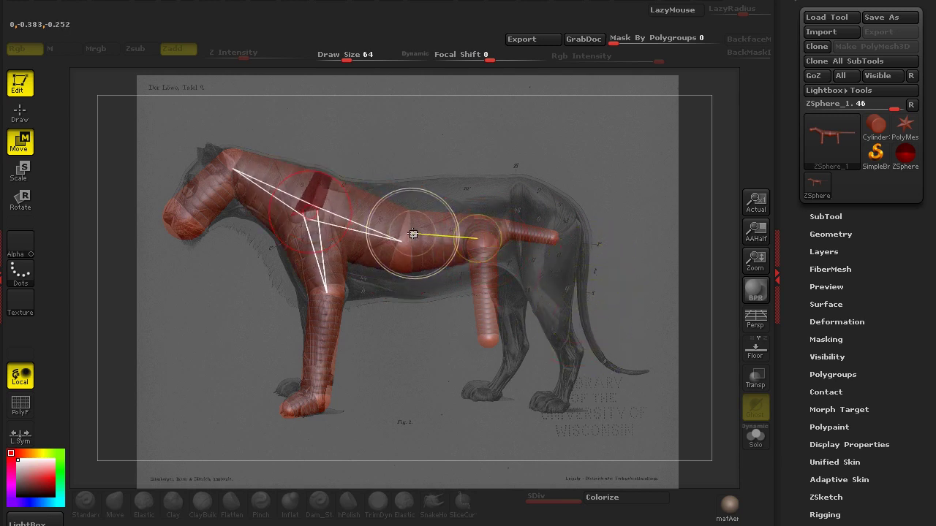
{"action": "key", "text": "ctrl+shift+z"}
Move the upper hind-leg, hip and tail ZSpheres back toward the illustrated rump, and set Draw Size to 25
{"action": "left_click_drag", "start_coordinate": [482, 242], "coordinate": [561, 259]}
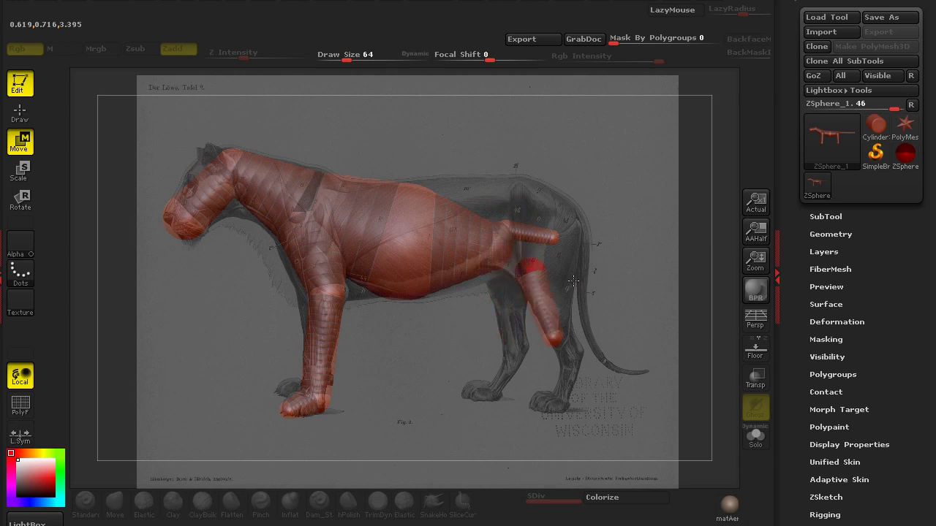
{"action": "left_click_drag", "start_coordinate": [488, 245], "coordinate": [522, 215]}
{"action": "left_click_drag", "start_coordinate": [346, 59], "coordinate": [337, 58]}
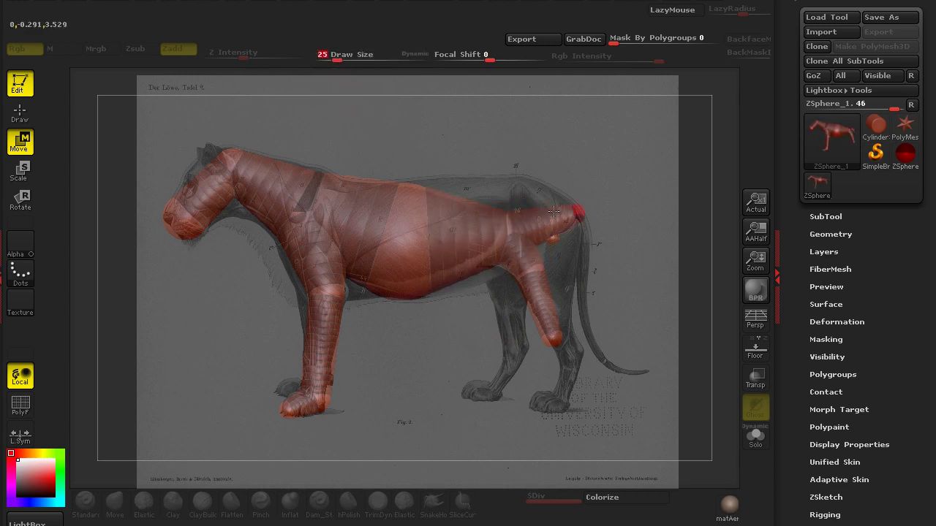
{"action": "left_click_drag", "start_coordinate": [556, 238], "coordinate": [629, 245]}
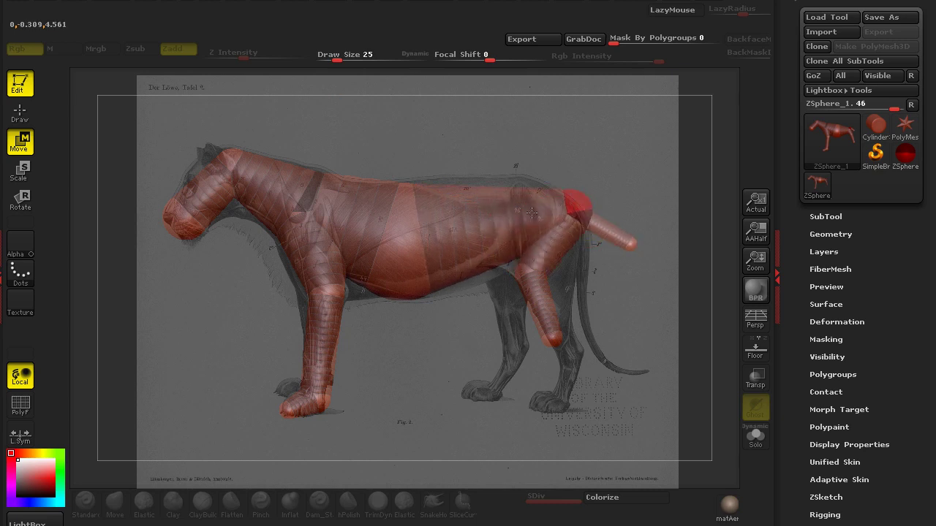
Move the hind leg's knee and lower-leg ZSpheres onto the illustration, and adjust the hip ZSphere to fit the rump
{"action": "left_click_drag", "start_coordinate": [526, 268], "coordinate": [551, 295]}
{"action": "left_click_drag", "start_coordinate": [591, 340], "coordinate": [579, 365]}
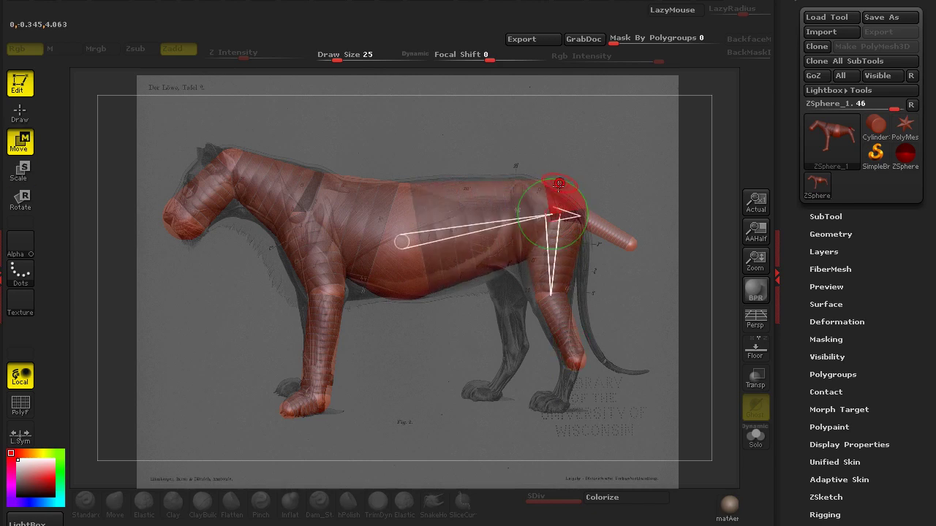
{"action": "key", "text": "e"}
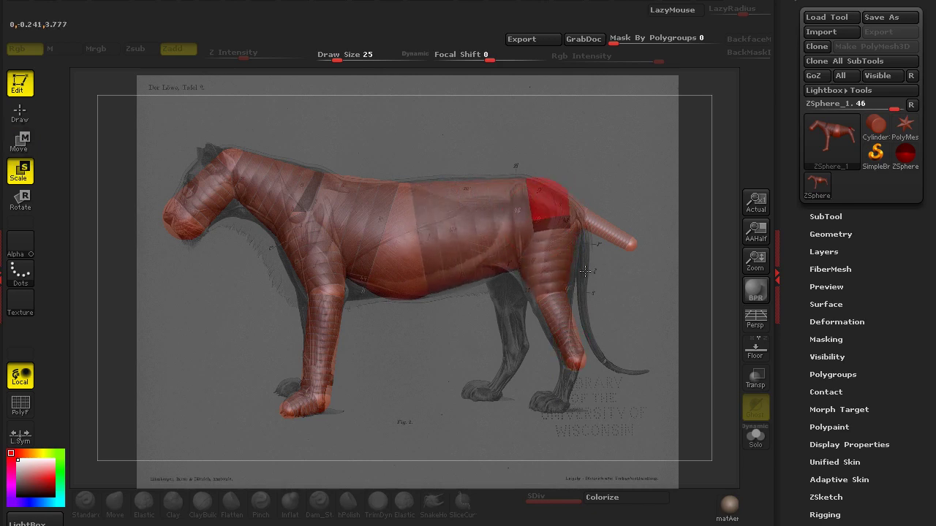
Move the tail tip down, insert two ZSpheres along the tail, and bend it to follow the illustrated tail's curve
{"action": "key", "text": "w"}
{"action": "left_click_drag", "start_coordinate": [643, 243], "coordinate": [682, 372]}
{"action": "left_click_drag", "start_coordinate": [582, 214], "coordinate": [585, 213]}
{"action": "key", "text": "q"}
{"action": "left_click", "coordinate": [619, 294]}
{"action": "key", "text": "w"}
{"action": "mouse_move", "coordinate": [619, 292]}
{"action": "left_mouse_down"}
{"action": "mouse_move", "coordinate": [596, 314]}
{"action": "mouse_move", "coordinate": [596, 330]}
{"action": "mouse_move", "coordinate": [629, 362]}
{"action": "left_mouse_up"}
{"action": "key", "text": "q"}
{"action": "left_click", "coordinate": [632, 354]}
{"action": "key", "text": "w"}
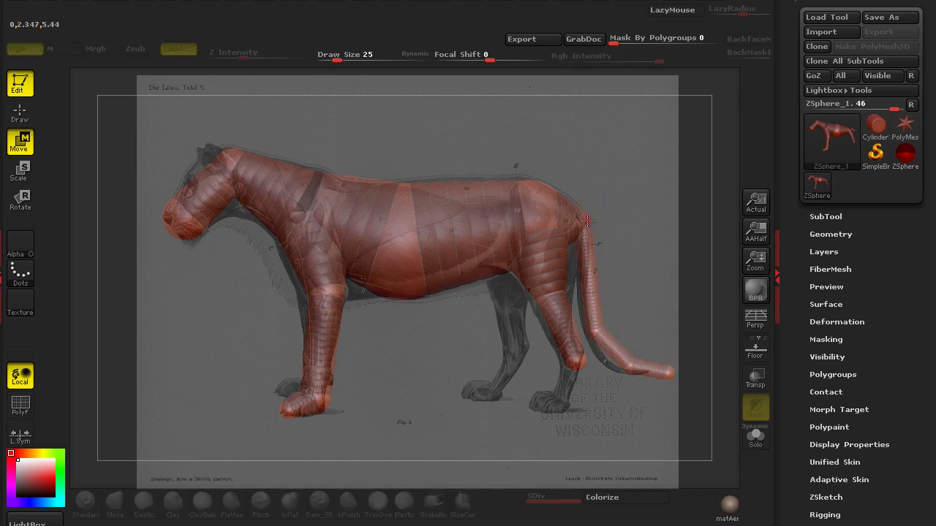
Scale the tail-base ZSphere and slightly reduce the mid-torso ZSphere to fit the illustrated outline
{"action": "key", "text": "e"}
{"action": "key", "text": "w"}
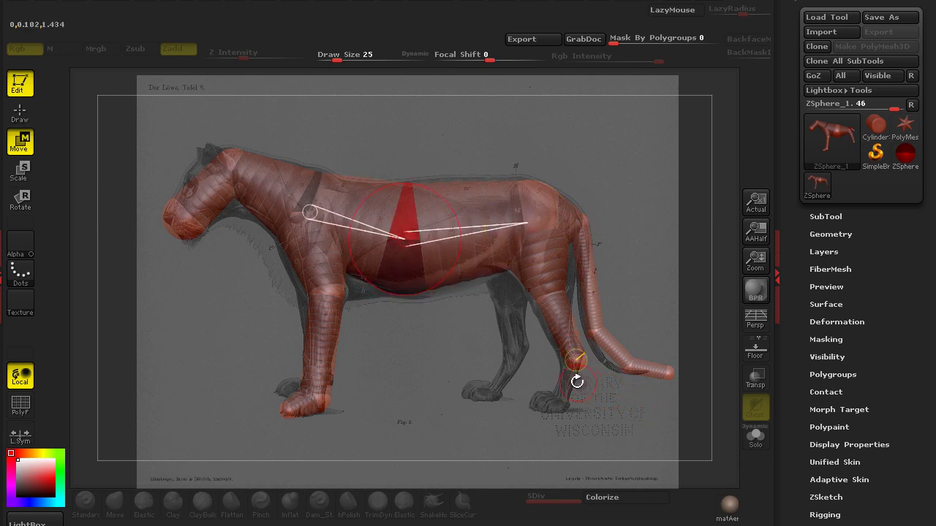
Extend the hind leg with ankle and paw ZSpheres following the illustration, and fine-tune the front leg's ZSphere positions
{"action": "key", "text": "q"}
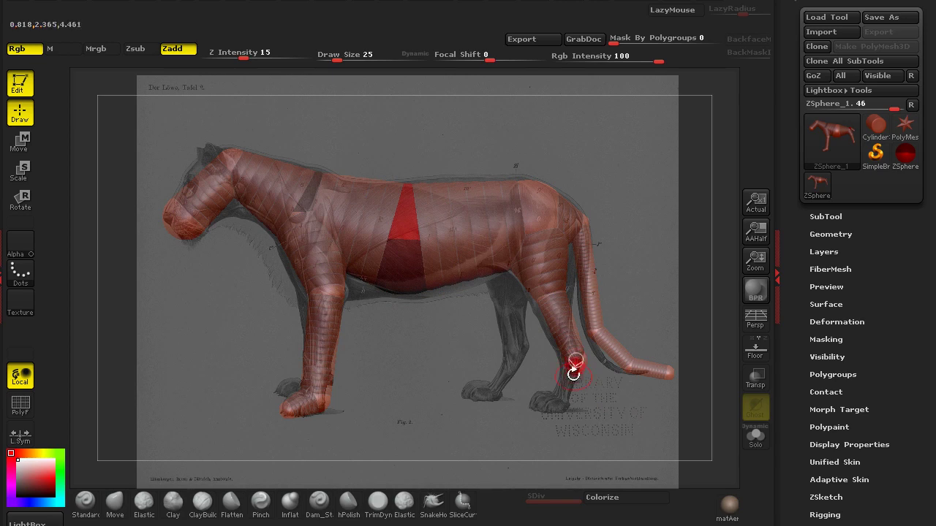
{"action": "key", "text": "w"}
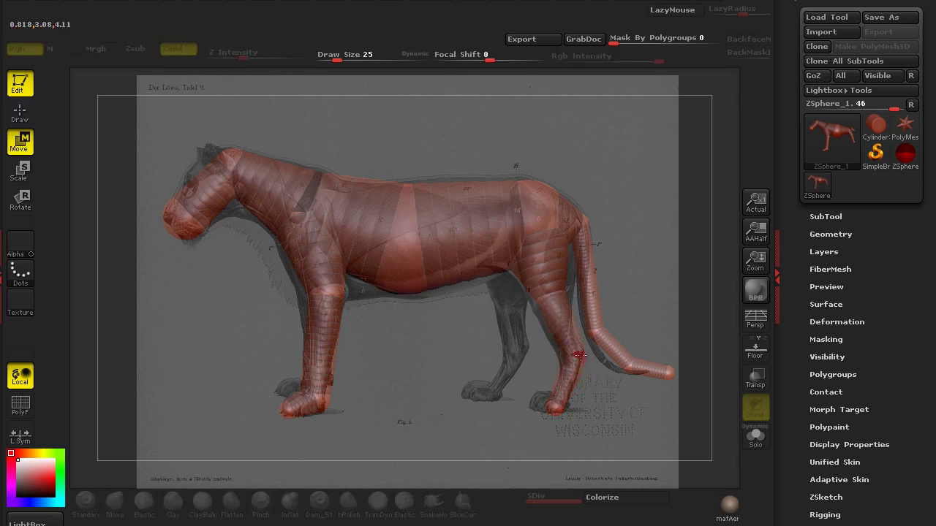
{"action": "key", "text": "q"}
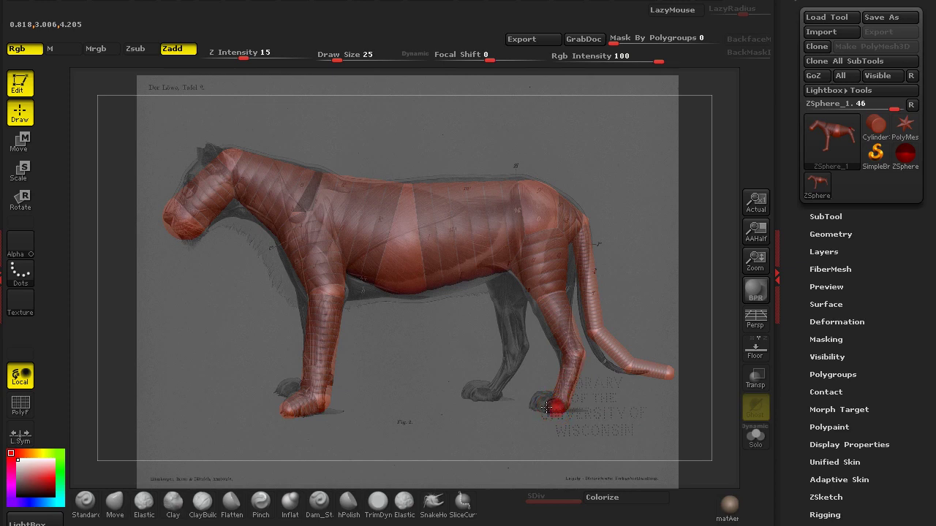
{"action": "key", "text": "w"}
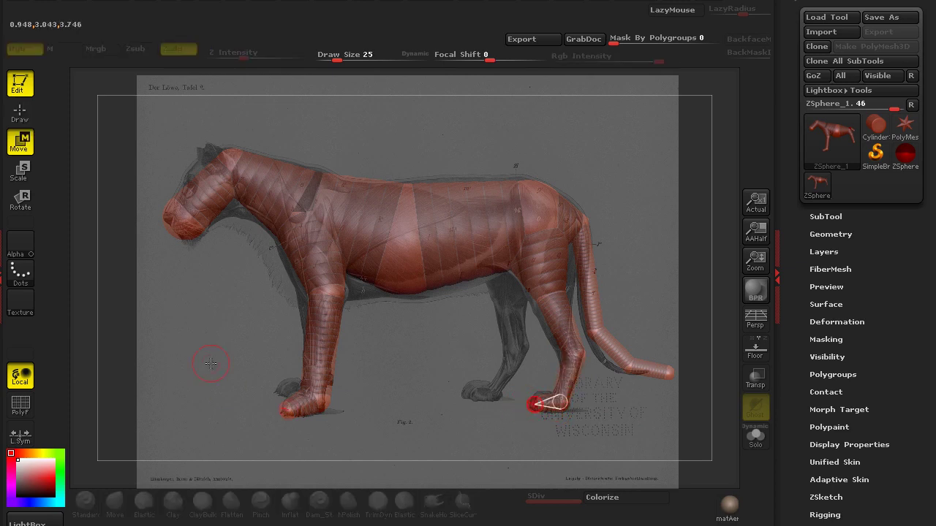
{"action": "mouse_move", "coordinate": [322, 406]}
{"action": "left_mouse_down"}
{"action": "mouse_move", "coordinate": [310, 401]}
{"action": "mouse_move", "coordinate": [330, 411]}
{"action": "left_mouse_up"}
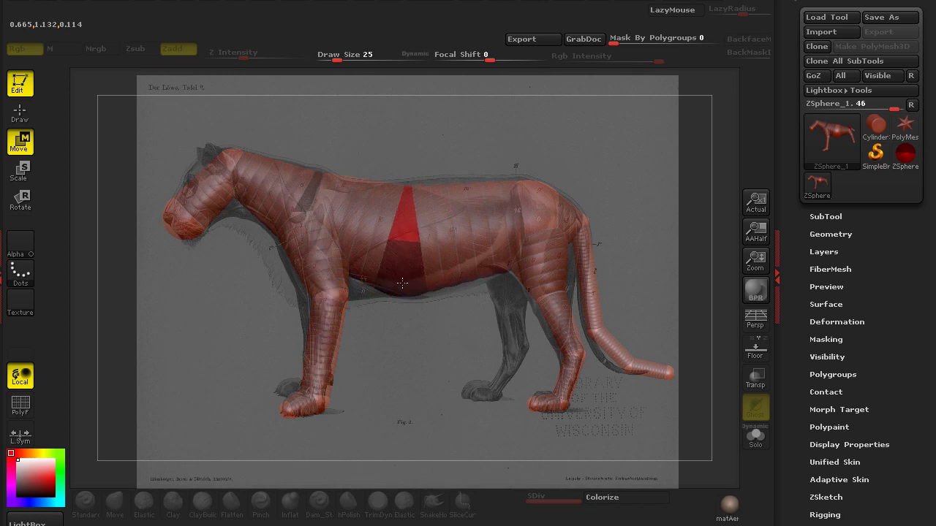
Insert a ZSphere in the torso between the belly and hips and scale it to fit the illustrated body
{"action": "key", "text": "q"}
{"action": "key", "text": "e"}
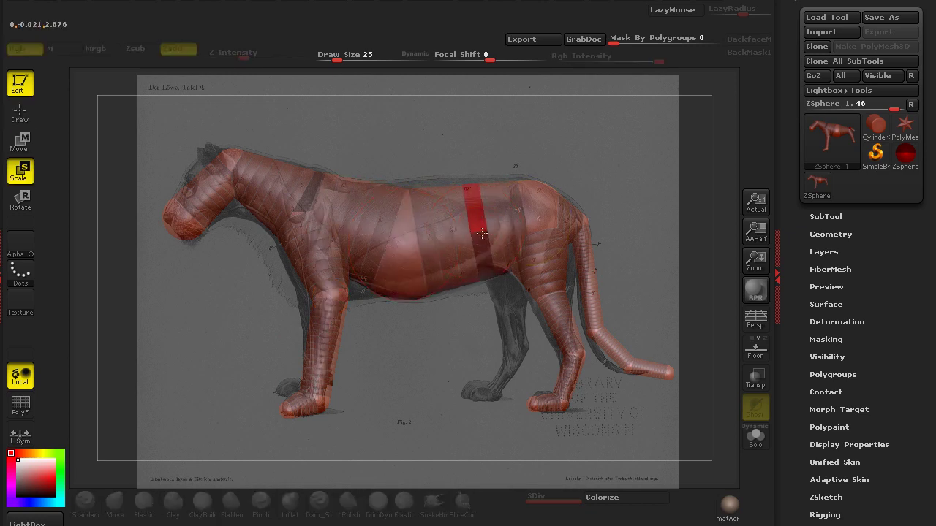
{"action": "key", "text": "w"}
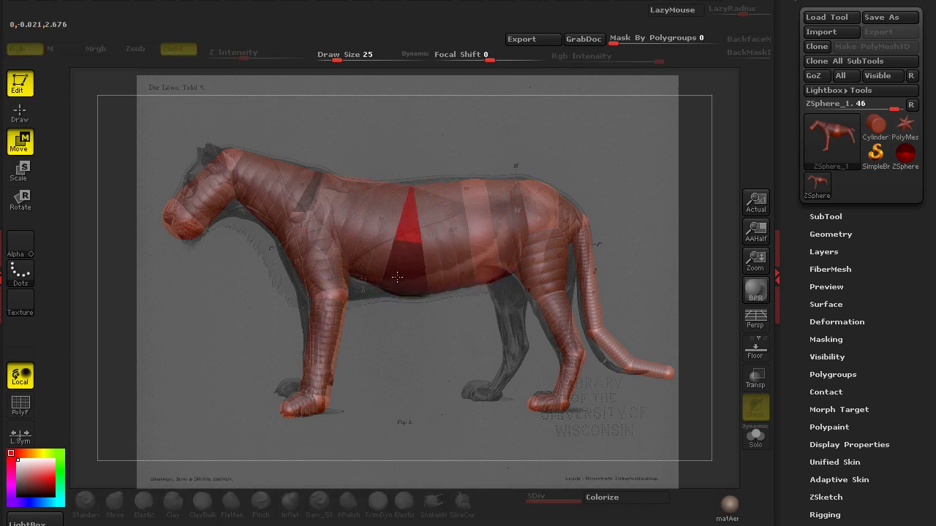
{"action": "key", "text": "q"}
{"action": "key", "text": "e"}
{"action": "key", "text": "w"}
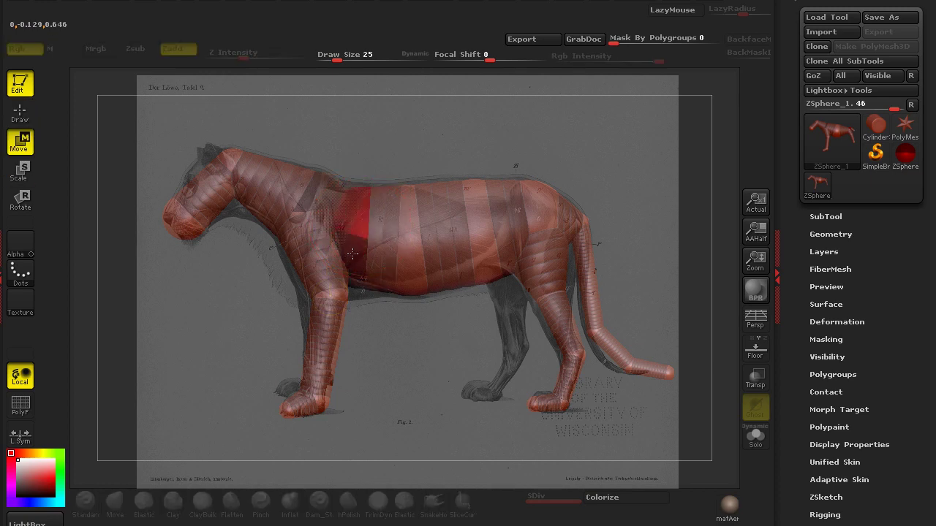
{"action": "key", "text": "shift+z"}
{"action": "key", "text": "ctrl+z"}
{"action": "key", "text": "ctrl+z"}
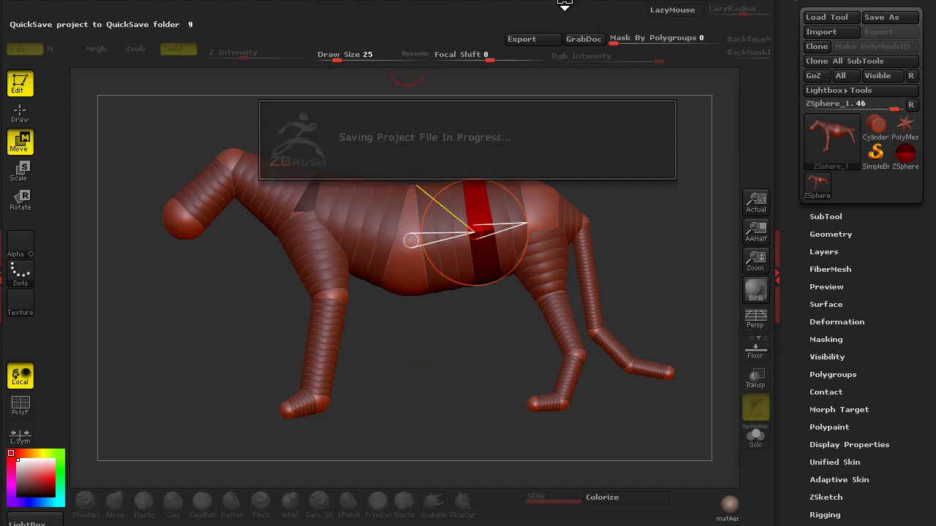
Add the 0042x texture to Spotlight again, realign the lion illustration over the ZSphere model, and leave Spotlight editing
{"action": "left_click", "coordinate": [576, 7]}
{"action": "left_click", "coordinate": [591, 185]}
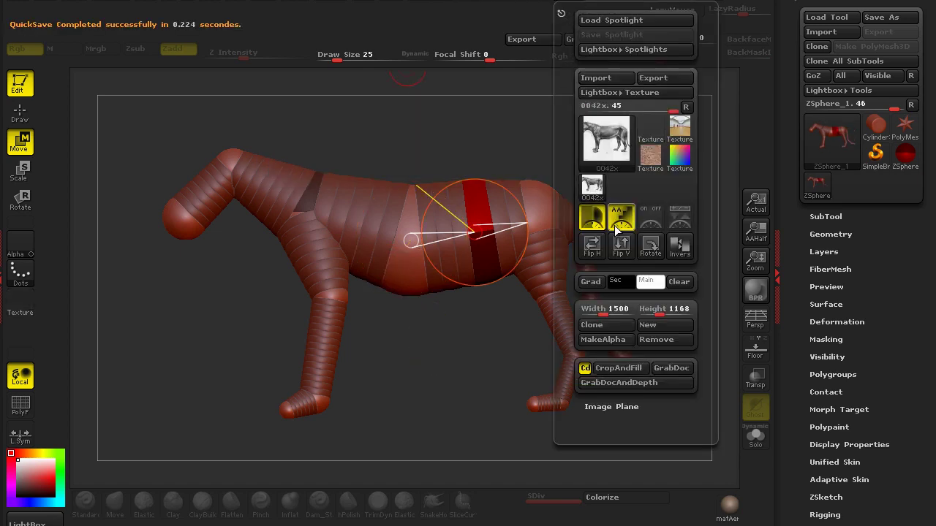
{"action": "left_click", "coordinate": [682, 229]}
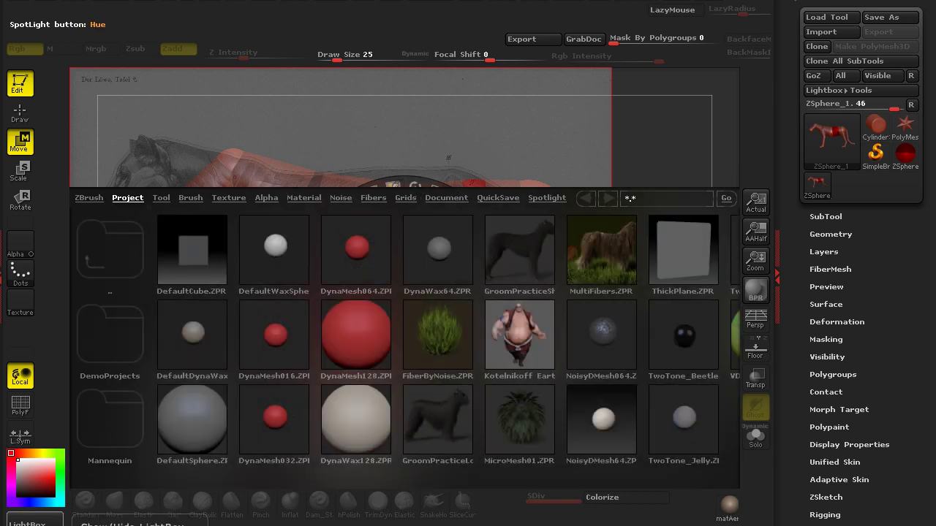
{"action": "left_click", "coordinate": [26, 524]}
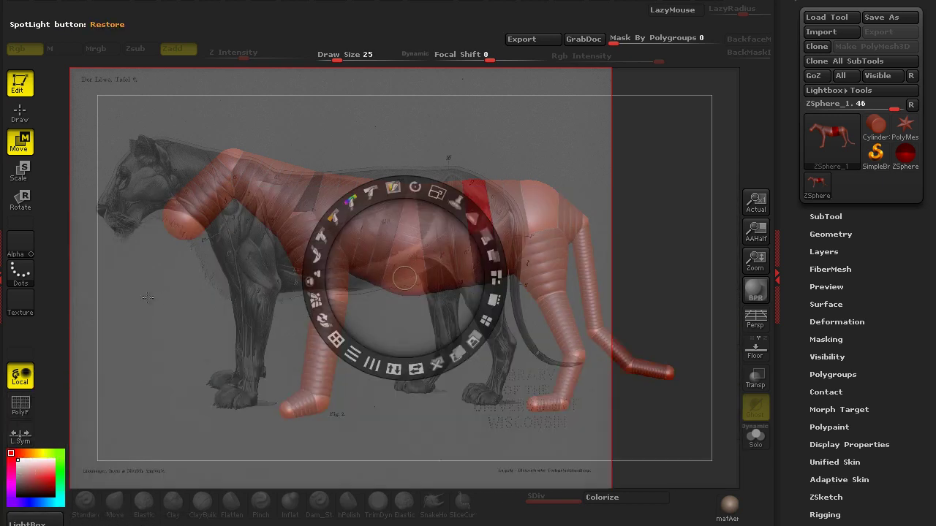
{"action": "left_click_drag", "start_coordinate": [168, 292], "coordinate": [241, 299]}
{"action": "key", "text": "z"}
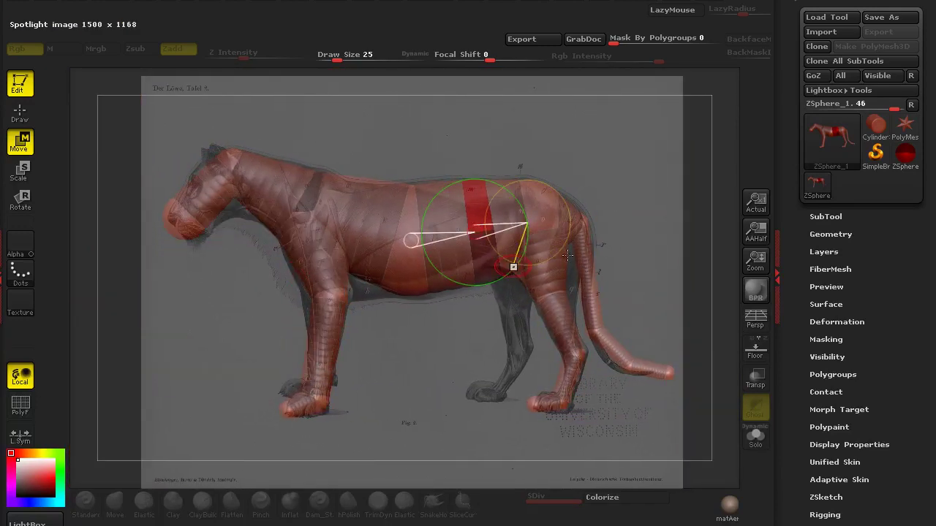
Shift the belly ZSphere forward and nudge the rear torso ZSphere to fit the illustrated body outline
{"action": "left_click_drag", "start_coordinate": [472, 234], "coordinate": [470, 272]}
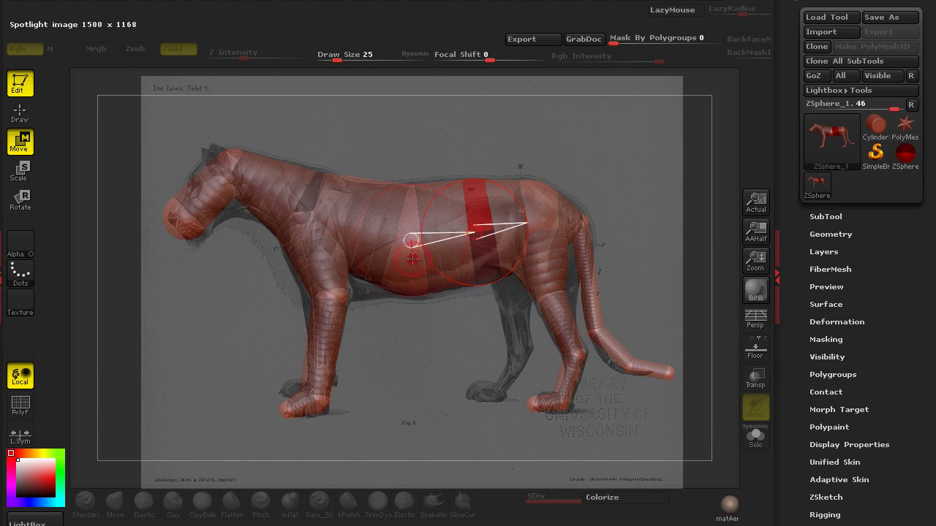
{"action": "left_click_drag", "start_coordinate": [402, 247], "coordinate": [394, 245]}
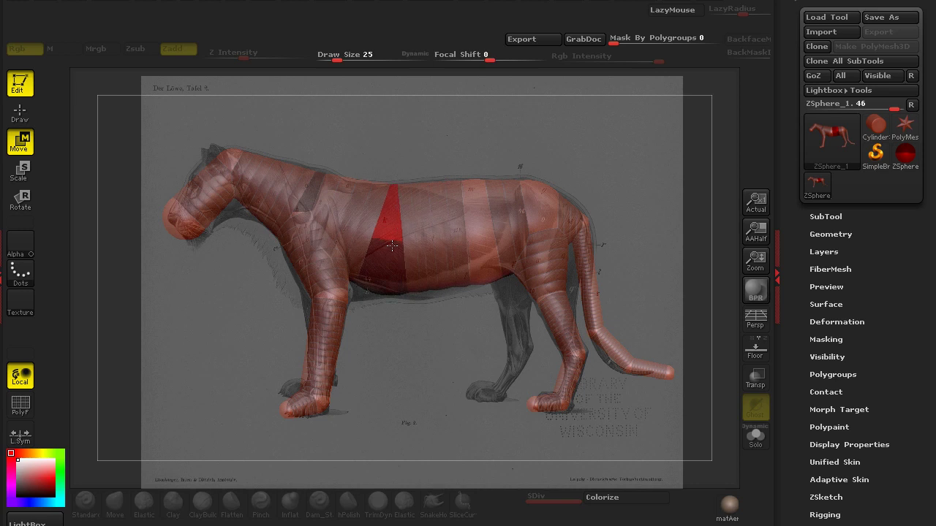
{"action": "left_click_drag", "start_coordinate": [480, 238], "coordinate": [477, 237], "text": "ctrl"}
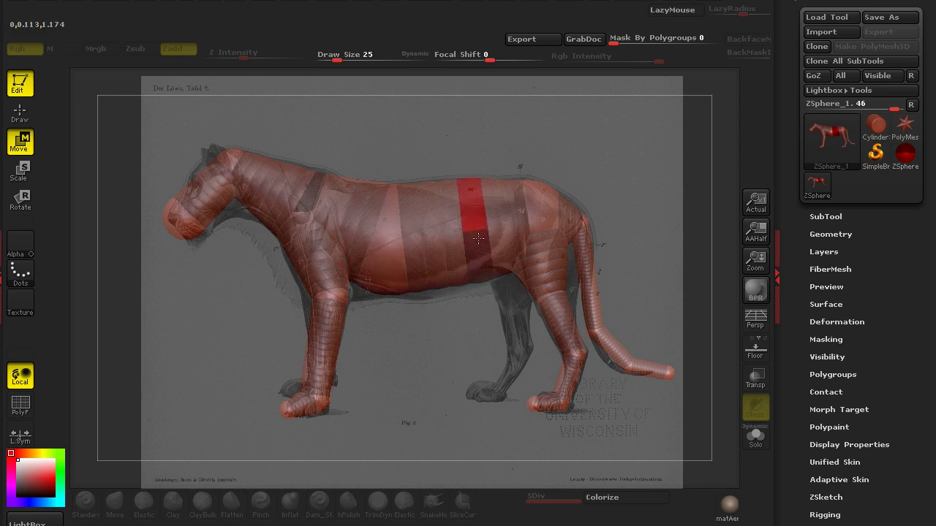
Try inserting and moving a ZSphere in the upper hind leg, and undo the attempt
{"action": "key", "text": "q"}
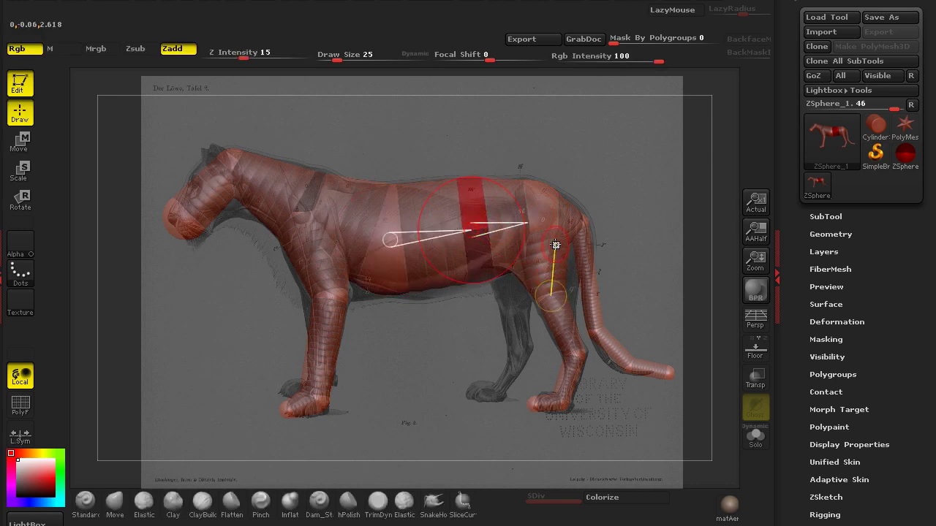
{"action": "left_click", "coordinate": [555, 247]}
{"action": "key", "text": "w"}
{"action": "left_click_drag", "start_coordinate": [553, 247], "coordinate": [560, 265]}
{"action": "key", "text": "ctrl+z"}
{"action": "key", "text": "ctrl+z"}
{"action": "key", "text": "ctrl+z"}
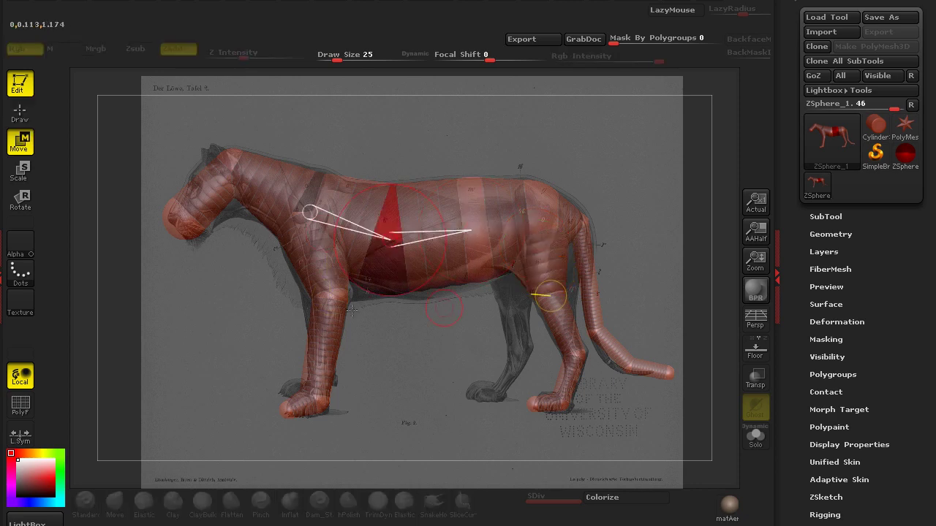
Pull the muzzle ZSphere back into the illustrated head, compare the model with and without the reference, and hide the illustration
{"action": "mouse_move", "coordinate": [176, 212]}
{"action": "left_mouse_down"}
{"action": "mouse_move", "coordinate": [187, 221]}
{"action": "mouse_move", "coordinate": [190, 209]}
{"action": "left_mouse_up"}
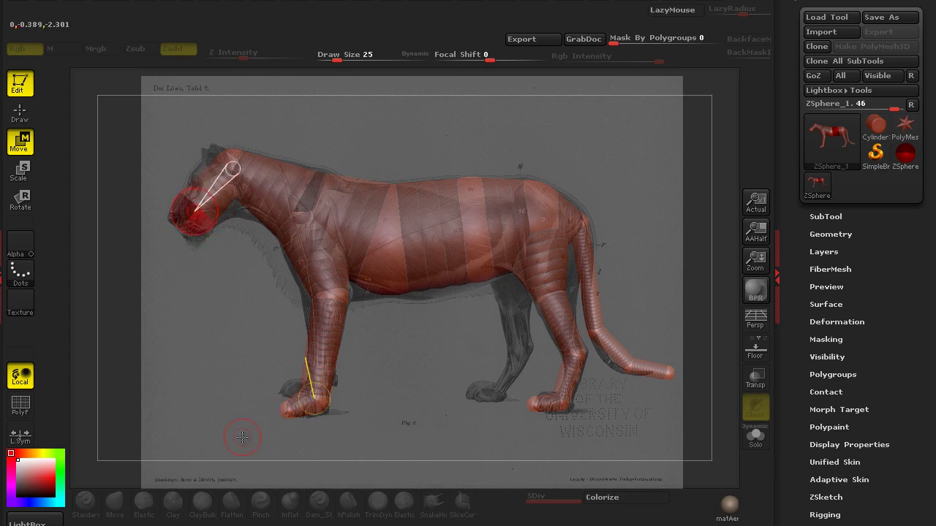
{"action": "key", "text": "shift+z"}
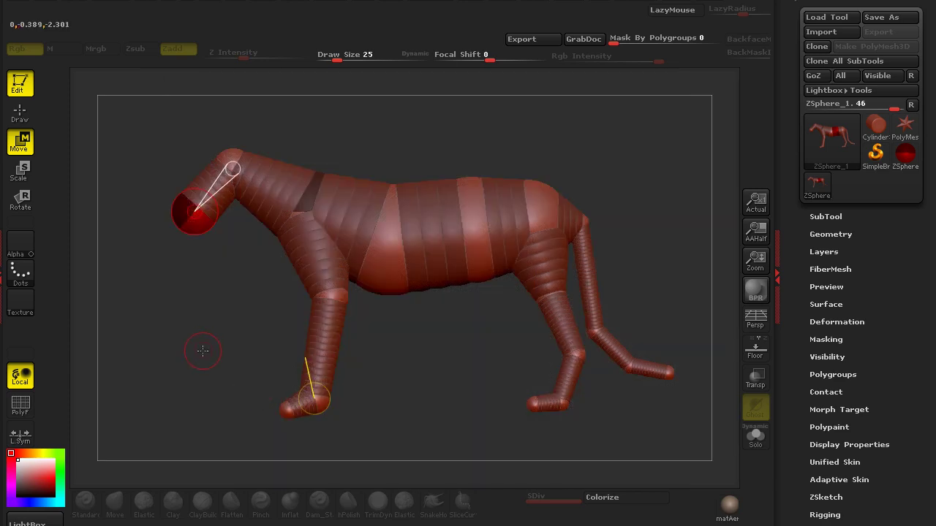
{"action": "key", "text": "shift+z"}
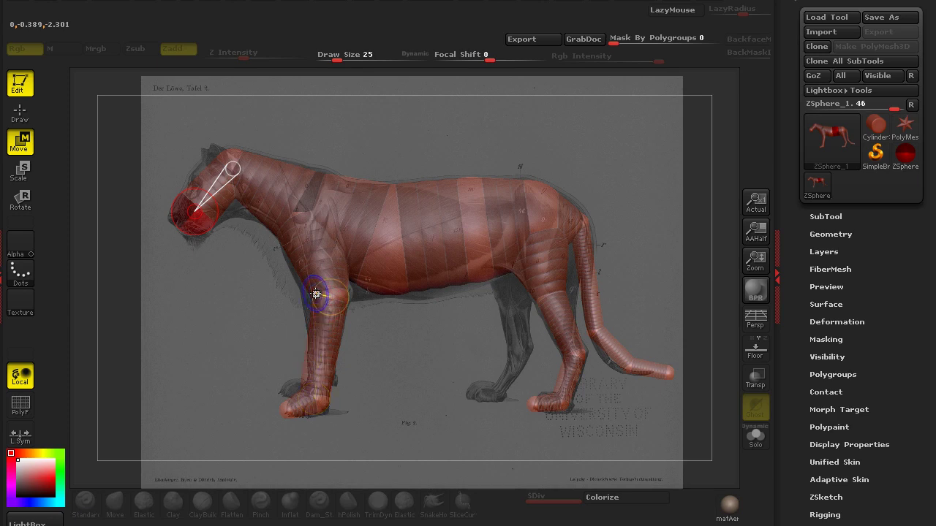
{"action": "key", "text": "shift+z"}
Insert mirrored shoulder ZSpheres in the upper front legs, position them at the outside of the body, and adjust their size
{"action": "left_click_drag", "start_coordinate": [209, 321], "coordinate": [269, 315], "text": "shift"}
{"action": "left_click_drag", "start_coordinate": [337, 278], "coordinate": [288, 280], "text": "alt"}
{"action": "key", "text": "q"}
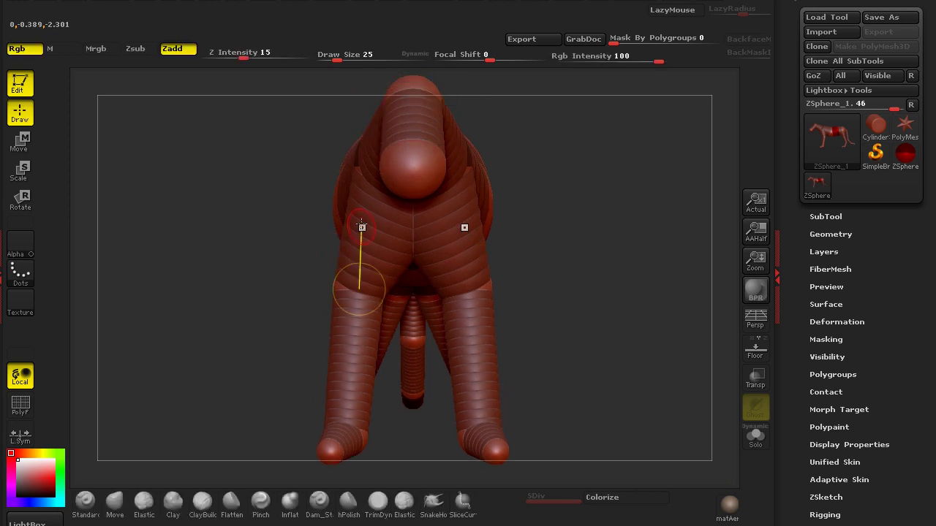
{"action": "left_click", "coordinate": [357, 217]}
{"action": "key", "text": "w"}
{"action": "mouse_move", "coordinate": [357, 218]}
{"action": "left_mouse_down"}
{"action": "mouse_move", "coordinate": [313, 224]}
{"action": "mouse_move", "coordinate": [232, 69]}
{"action": "mouse_move", "coordinate": [229, 79]}
{"action": "left_mouse_up"}
{"action": "key", "text": "e"}
{"action": "left_click_drag", "start_coordinate": [332, 222], "coordinate": [300, 162]}
Move the mirrored elbow ZSpheres slightly outward so the front legs line up with the shoulders
{"action": "left_click_drag", "start_coordinate": [259, 335], "coordinate": [260, 307], "text": "alt"}
{"action": "mouse_move", "coordinate": [222, 351]}
{"action": "left_mouse_down"}
{"action": "mouse_move", "coordinate": [282, 356]}
{"action": "mouse_move", "coordinate": [215, 361]}
{"action": "left_mouse_up"}
{"action": "left_click_drag", "start_coordinate": [268, 307], "coordinate": [414, 268]}
{"action": "key", "text": "w"}
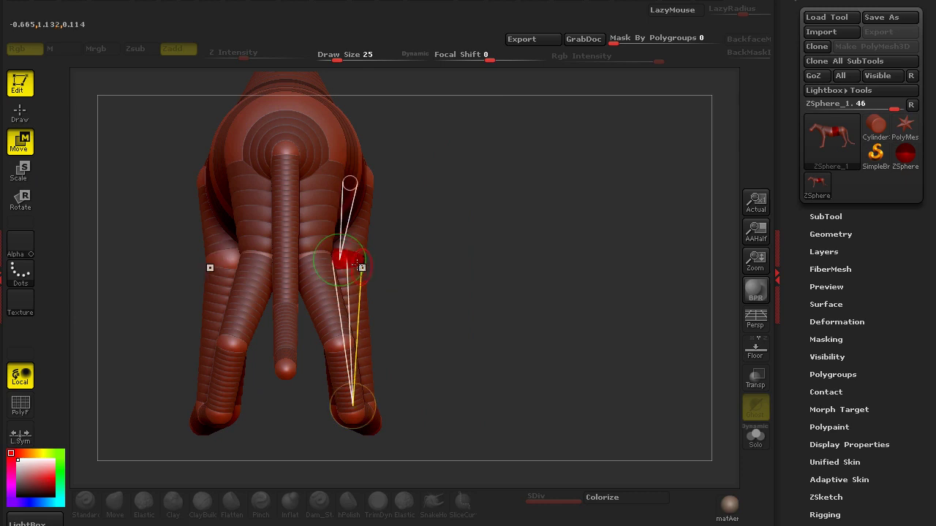
{"action": "mouse_move", "coordinate": [344, 259]}
{"action": "left_mouse_down"}
{"action": "mouse_move", "coordinate": [365, 259]}
{"action": "mouse_move", "coordinate": [353, 259]}
{"action": "left_mouse_up"}
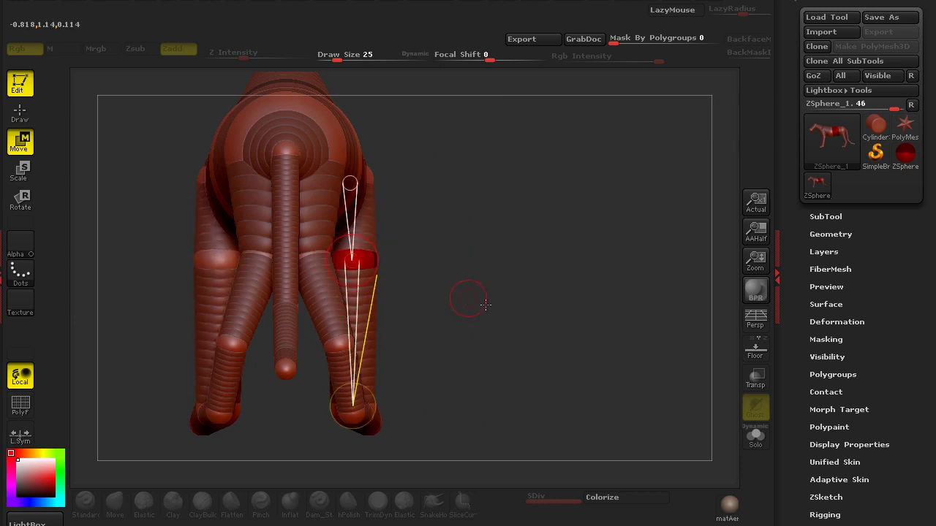
Insert mirrored hip ZSpheres at the top of the hind legs and move them outward from the pelvis
{"action": "left_click_drag", "start_coordinate": [467, 297], "coordinate": [555, 304], "text": "alt"}
{"action": "left_click_drag", "start_coordinate": [344, 262], "coordinate": [366, 280]}
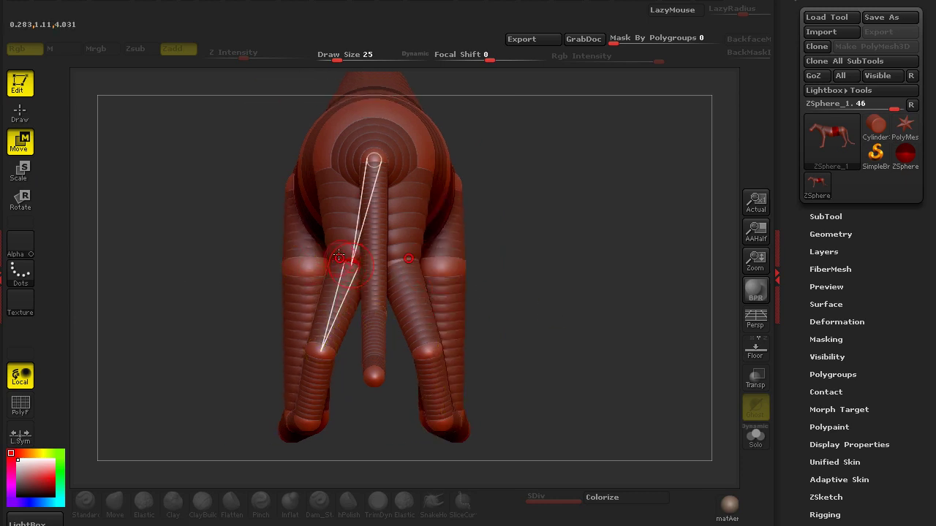
{"action": "key", "text": "q"}
{"action": "left_click", "coordinate": [324, 198]}
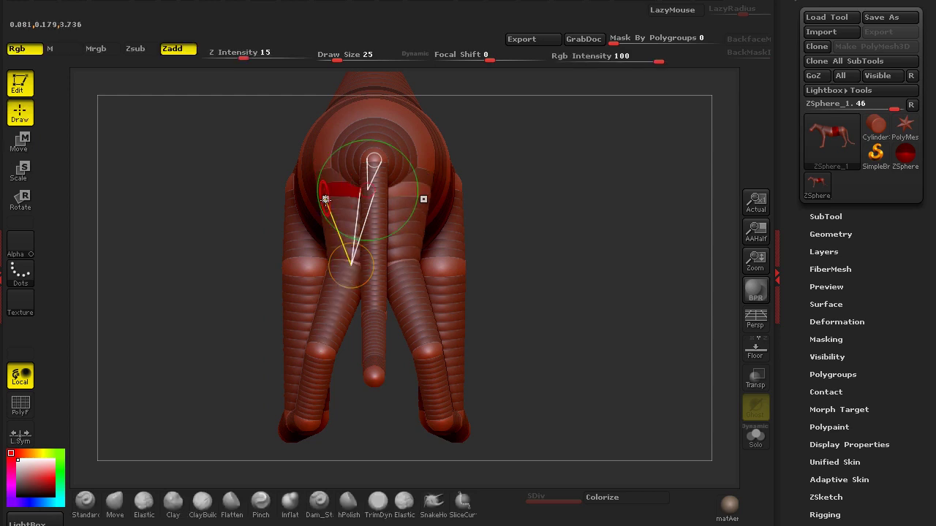
{"action": "key", "text": "w"}
{"action": "left_click_drag", "start_coordinate": [324, 197], "coordinate": [255, 189]}
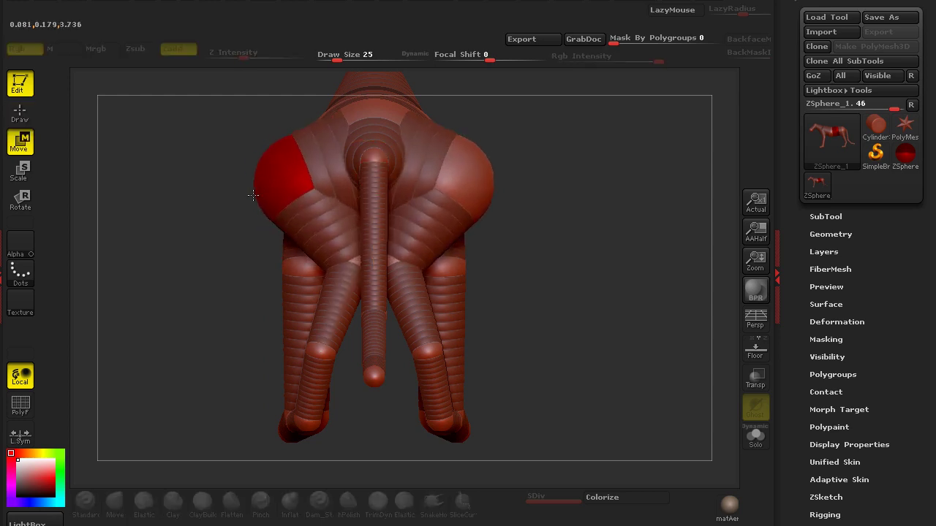
Move the mirrored hind knee ZSpheres outward to sit below the hips, and check the leg from the side
{"action": "left_click_drag", "start_coordinate": [352, 265], "coordinate": [307, 277]}
{"action": "key", "text": "ctrl+z"}
{"action": "left_click", "coordinate": [352, 262]}
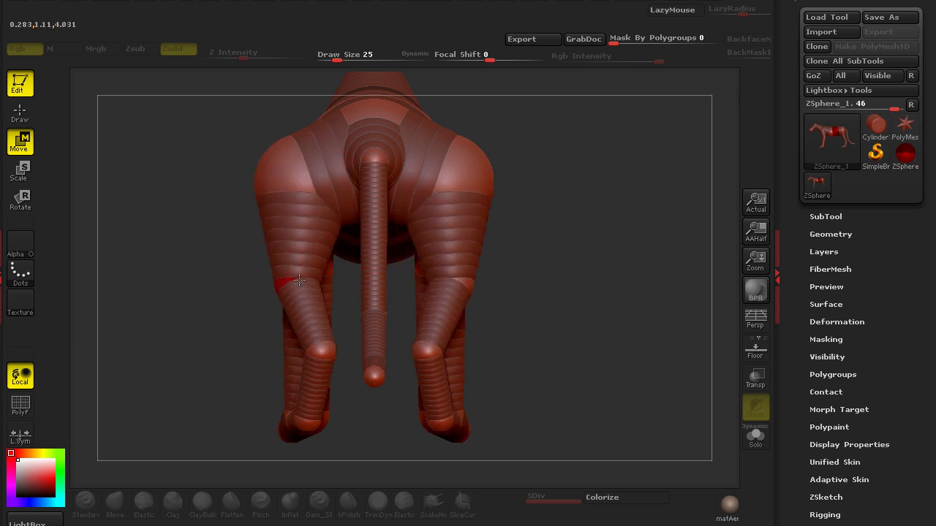
{"action": "left_click_drag", "start_coordinate": [246, 268], "coordinate": [266, 275], "text": "shift"}
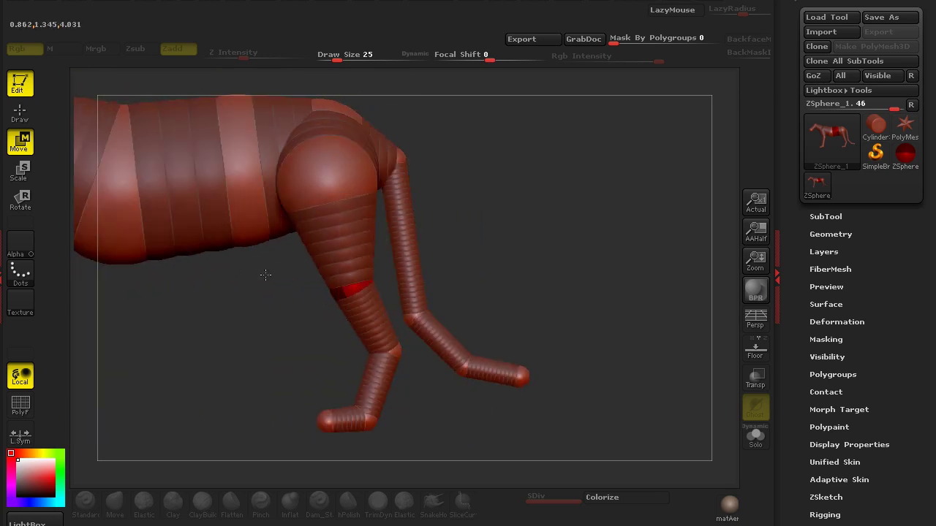
{"action": "left_click_drag", "start_coordinate": [329, 337], "coordinate": [371, 258]}
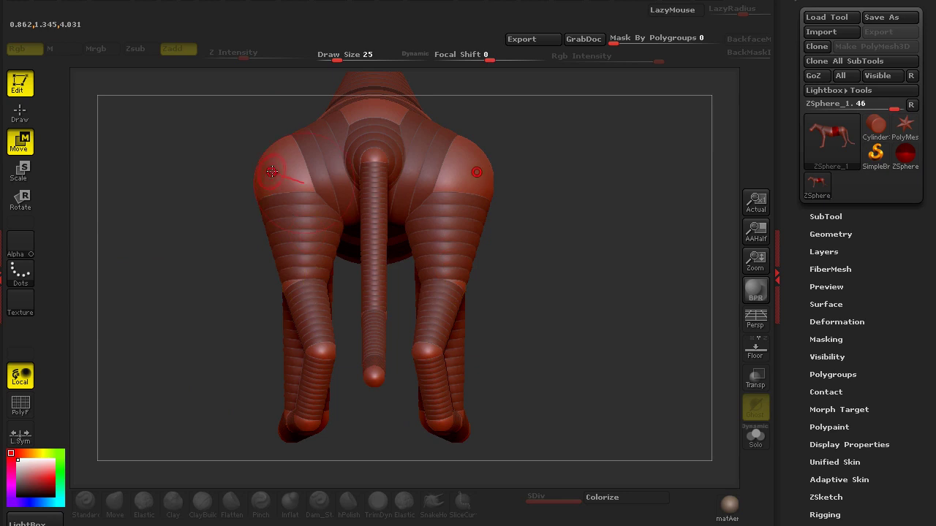
Shrink the hip ZSpheres, bring them closer to the body, and nudge the hock ZSpheres outward
{"action": "left_click_drag", "start_coordinate": [278, 167], "coordinate": [222, 67]}
{"action": "key", "text": "e"}
{"action": "key", "text": "w"}
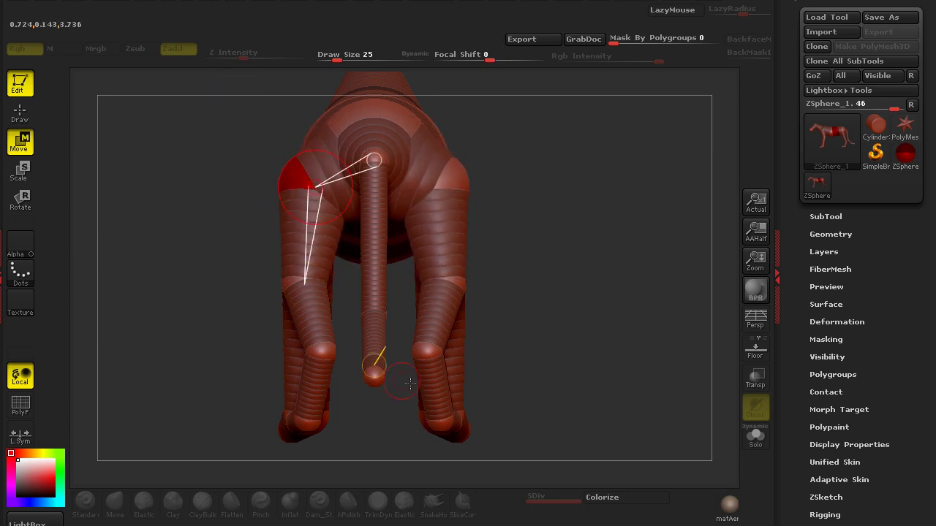
{"action": "mouse_move", "coordinate": [427, 349]}
{"action": "left_mouse_down"}
{"action": "mouse_move", "coordinate": [447, 349]}
{"action": "mouse_move", "coordinate": [436, 351]}
{"action": "left_mouse_up"}
{"action": "left_click_drag", "start_coordinate": [567, 286], "coordinate": [143, 311]}
{"action": "left_click_drag", "start_coordinate": [433, 242], "coordinate": [514, 290], "text": "alt"}
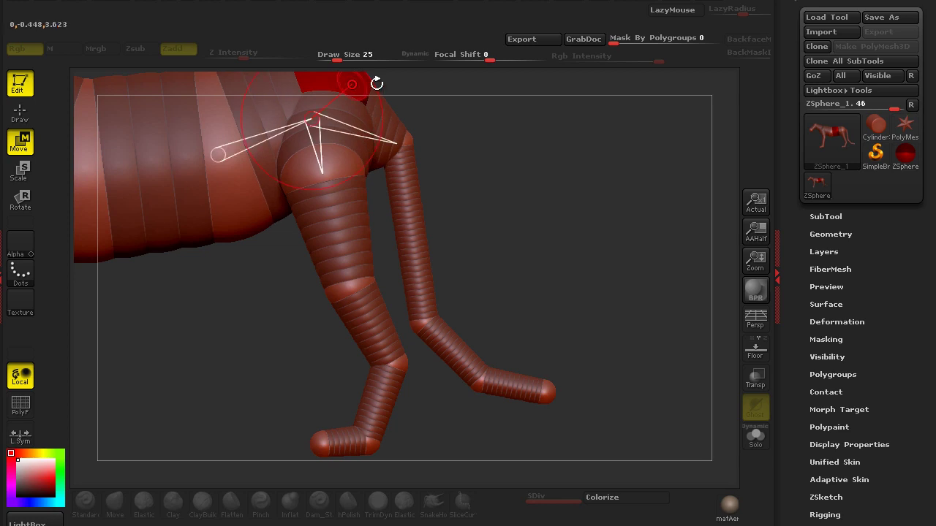
Adjust the size of the shoulder ZSpheres and the torso ZSphere between them
{"action": "left_click_drag", "start_coordinate": [529, 163], "coordinate": [385, 179], "text": "alt"}
{"action": "left_click_drag", "start_coordinate": [236, 99], "coordinate": [364, 125], "text": "alt"}
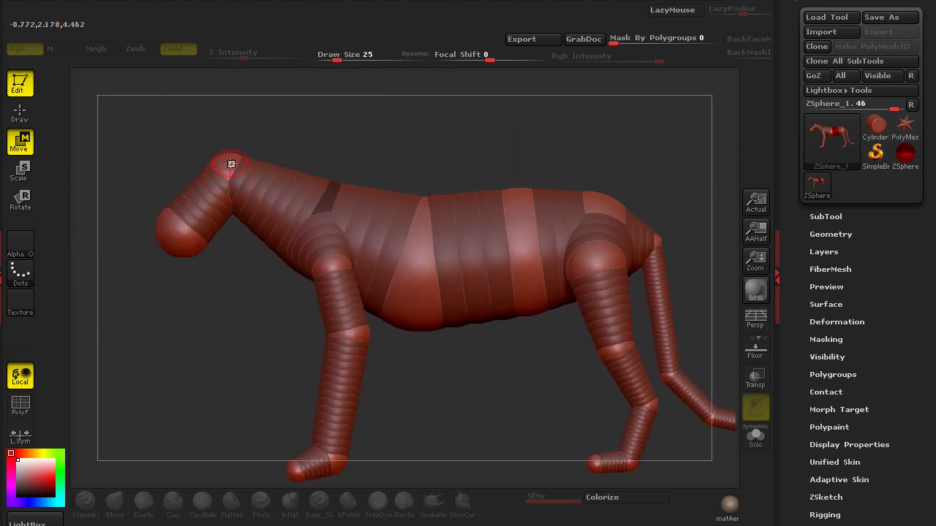
{"action": "left_click_drag", "start_coordinate": [217, 321], "coordinate": [219, 351], "text": "shift"}
{"action": "key", "text": "e"}
{"action": "mouse_move", "coordinate": [340, 256]}
{"action": "left_mouse_down"}
{"action": "mouse_move", "coordinate": [334, 306]}
{"action": "mouse_move", "coordinate": [337, 246]}
{"action": "left_mouse_up"}
{"action": "key", "text": "w"}
{"action": "left_click_drag", "start_coordinate": [221, 311], "coordinate": [210, 283]}
{"action": "key", "text": "e"}
{"action": "left_click_drag", "start_coordinate": [448, 207], "coordinate": [438, 253]}
{"action": "left_click_drag", "start_coordinate": [228, 180], "coordinate": [149, 347], "text": "shift"}
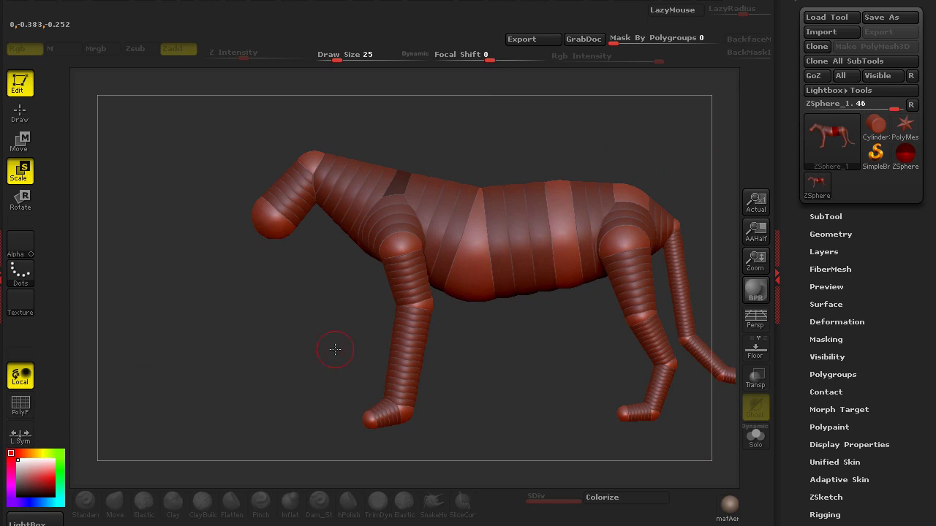
Nudge the front elbow ZSpheres slightly back and down in the side profile
{"action": "key", "text": "w"}
{"action": "left_click_drag", "start_coordinate": [422, 305], "coordinate": [430, 311]}
{"action": "mouse_move", "coordinate": [439, 346]}
{"action": "left_mouse_down", "text": "alt"}
{"action": "mouse_move", "coordinate": [410, 360]}
{"action": "mouse_move", "coordinate": [351, 357]}
{"action": "left_mouse_up", "text": "alt"}
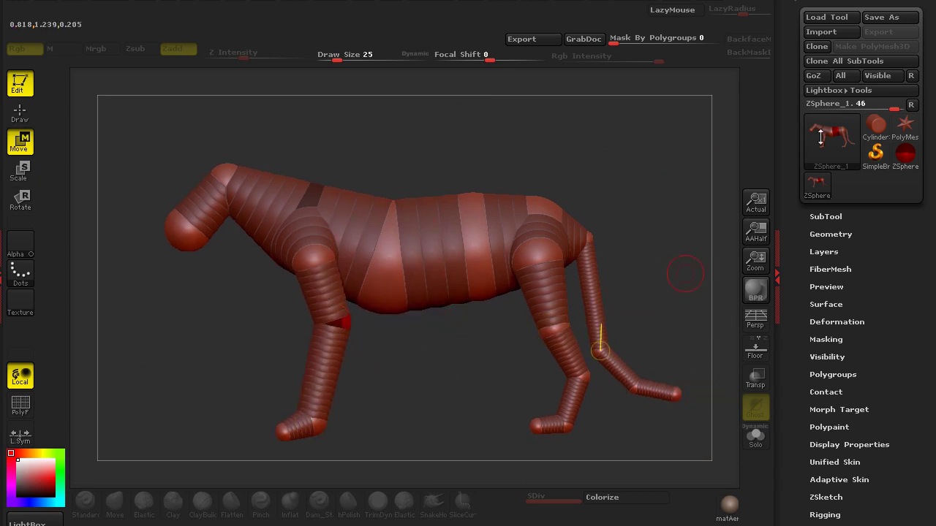
Move the chest ZSphere between the shoulders down to form the breast, and lower the belly ZSphere slightly
{"action": "left_click_drag", "start_coordinate": [407, 397], "coordinate": [627, 299]}
{"action": "left_click_drag", "start_coordinate": [585, 278], "coordinate": [541, 227]}
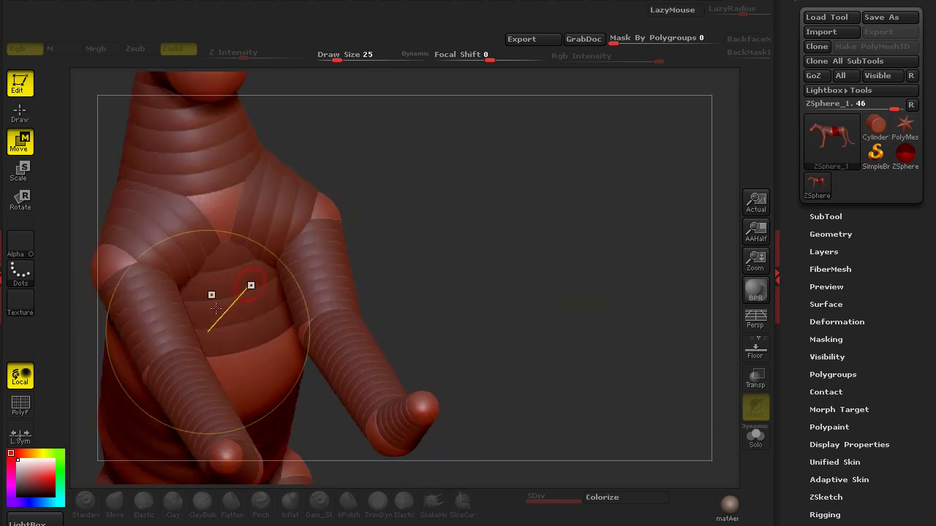
{"action": "left_click_drag", "start_coordinate": [398, 219], "coordinate": [478, 204]}
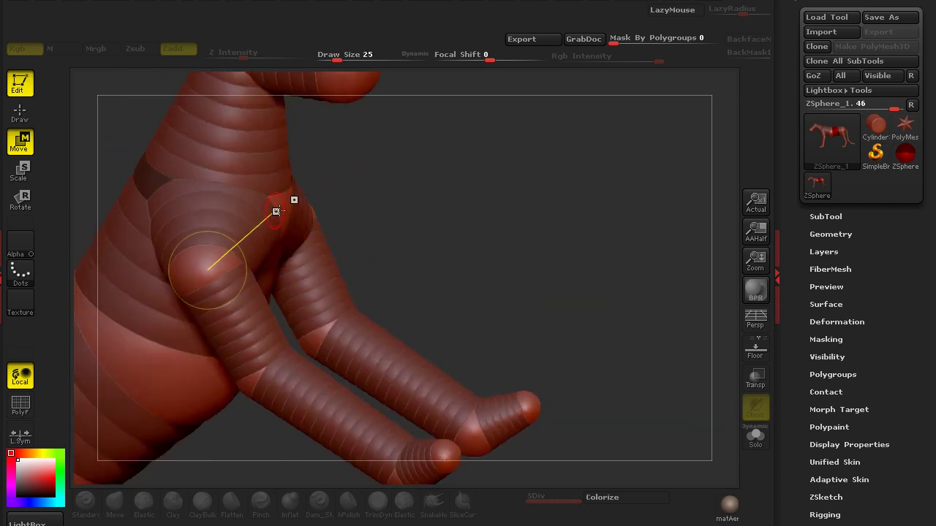
{"action": "left_click_drag", "start_coordinate": [282, 206], "coordinate": [307, 226]}
{"action": "left_click_drag", "start_coordinate": [474, 202], "coordinate": [407, 253]}
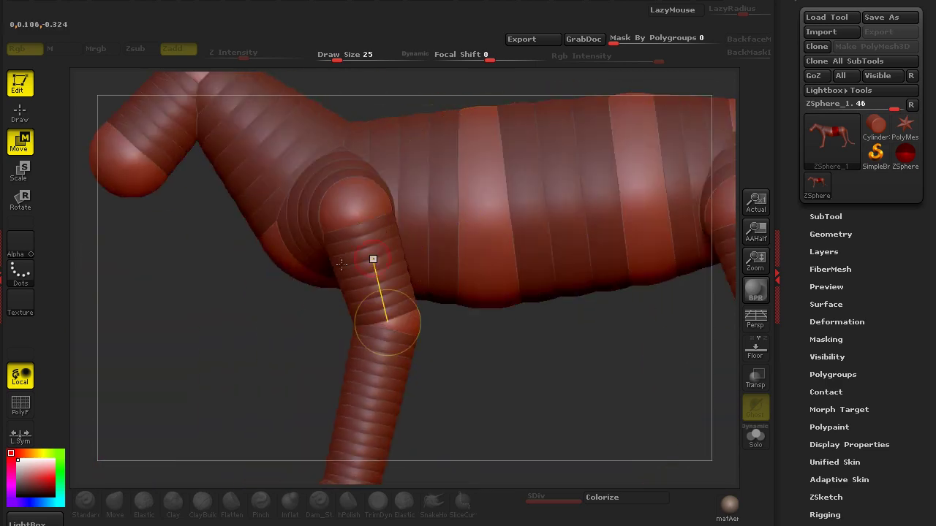
{"action": "left_click_drag", "start_coordinate": [281, 259], "coordinate": [285, 256]}
{"action": "left_click_drag", "start_coordinate": [472, 284], "coordinate": [474, 294]}
{"action": "left_click_drag", "start_coordinate": [344, 324], "coordinate": [328, 330], "text": "alt"}
{"action": "left_click_drag", "start_coordinate": [297, 364], "coordinate": [579, 315], "text": "alt"}
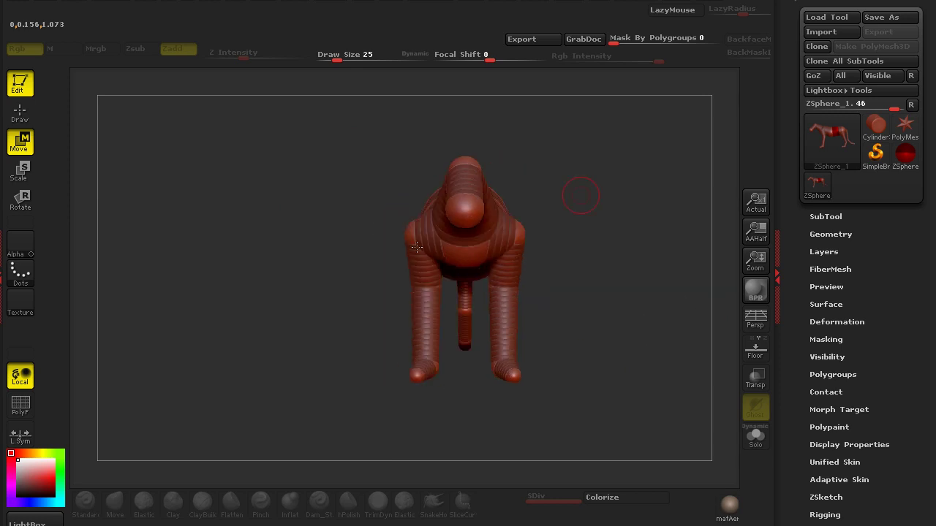
{"action": "left_click_drag", "start_coordinate": [580, 195], "coordinate": [547, 282]}
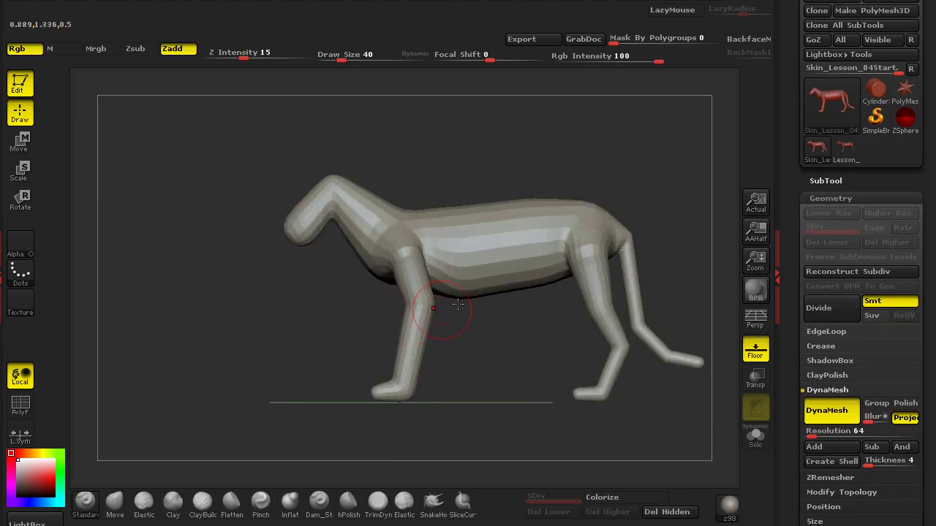
Compare the Lesson_04Start ZSphere model with its skinned mesh, Skin_Lesson_04Start
{"action": "mouse_move", "coordinate": [506, 341]}
{"action": "left_mouse_down"}
{"action": "mouse_move", "coordinate": [556, 344]}
{"action": "mouse_move", "coordinate": [507, 334]}
{"action": "left_mouse_up"}
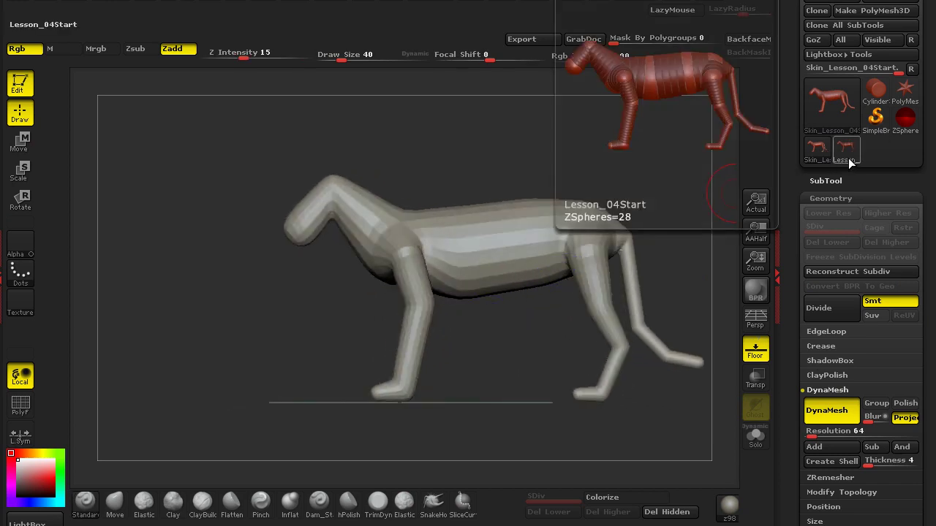
{"action": "left_click", "coordinate": [849, 162]}
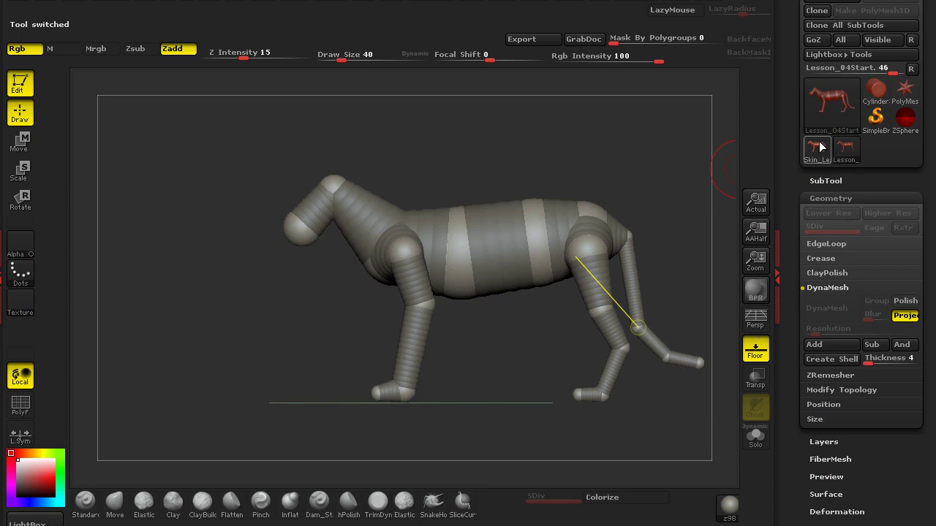
{"action": "left_click", "coordinate": [819, 148]}
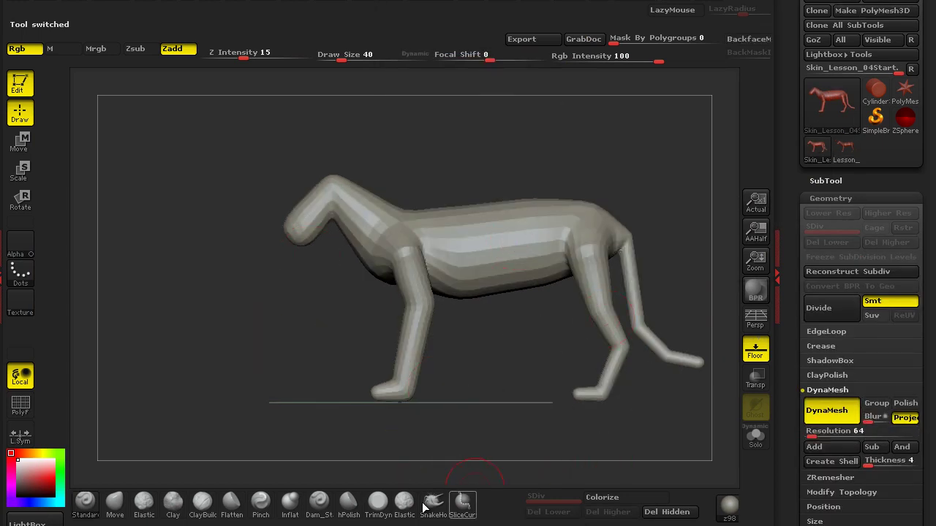
Switch back to the Lesson_04Start ZSphere tool and open its Adaptive Skin settings
{"action": "left_click", "coordinate": [850, 153]}
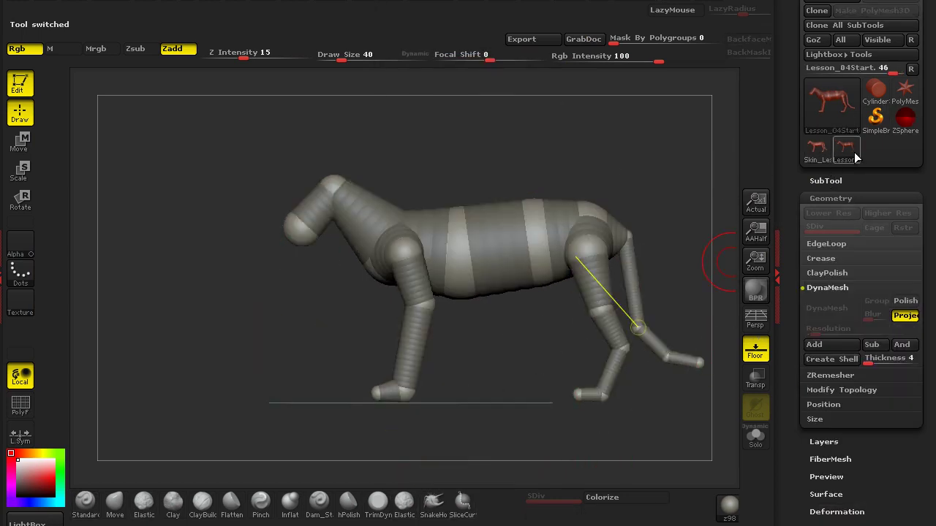
{"action": "left_click_drag", "start_coordinate": [891, 479], "coordinate": [875, 347]}
{"action": "left_click", "coordinate": [823, 359]}
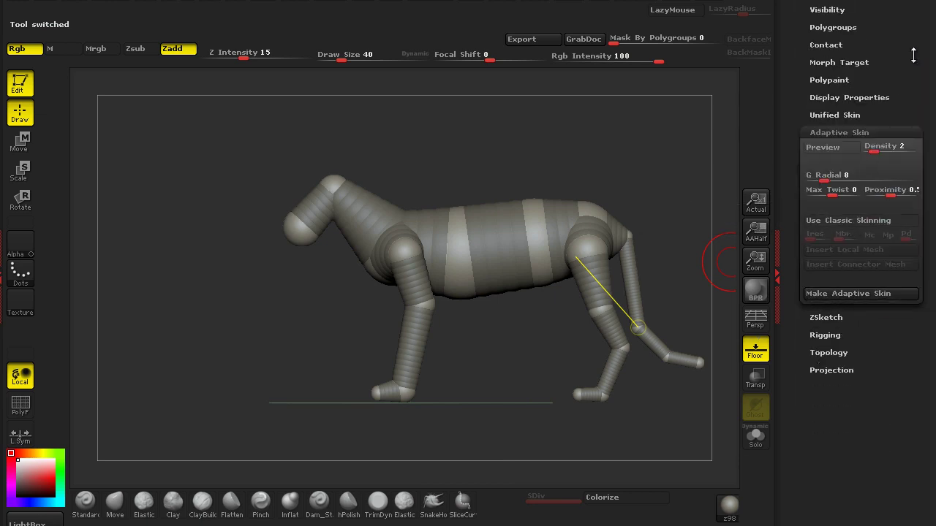
Make the Skin_Lesson_04Start mesh active and display its polygroups and wireframe with PolyFrame
{"action": "left_click_drag", "start_coordinate": [913, 54], "coordinate": [886, 254]}
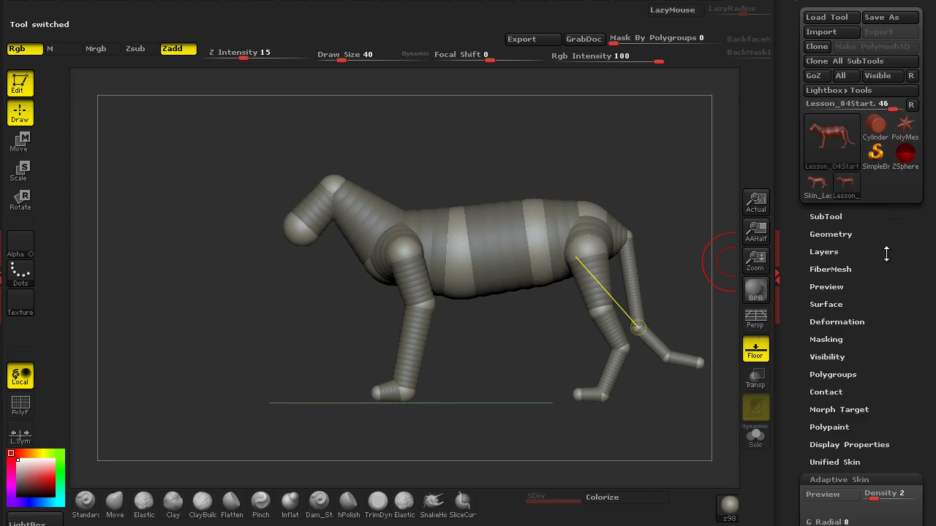
{"action": "left_click", "coordinate": [817, 183]}
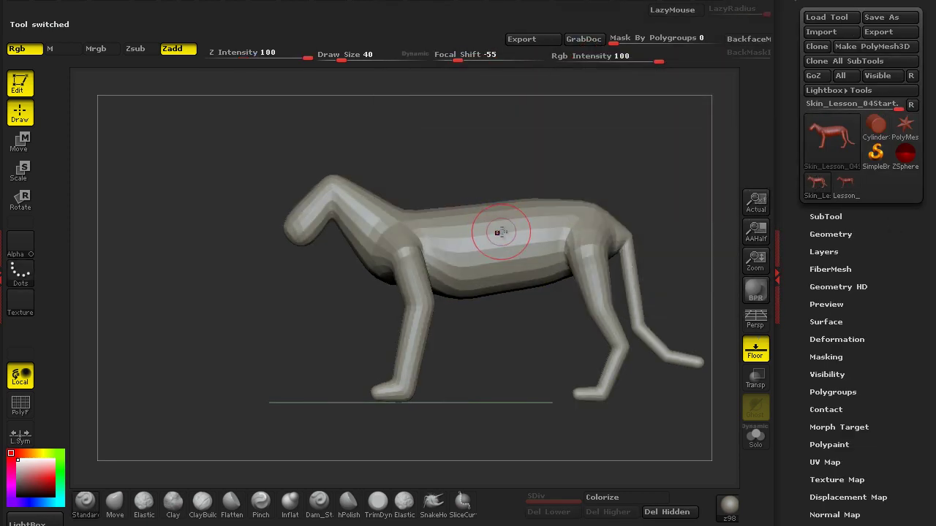
{"action": "key", "text": "shift+f"}
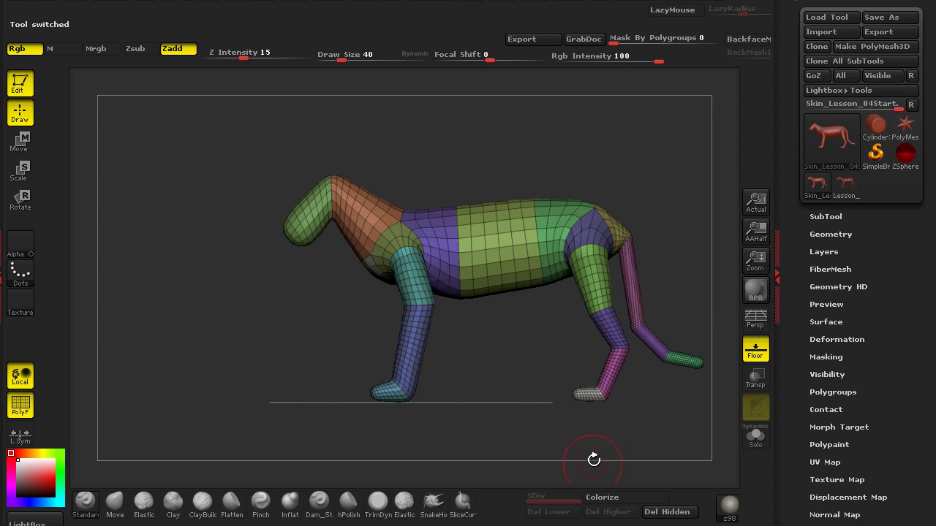
Delete the skin mesh's lower subdivision levels and turn off the PolyFrame display
{"action": "key", "text": "shift+d"}
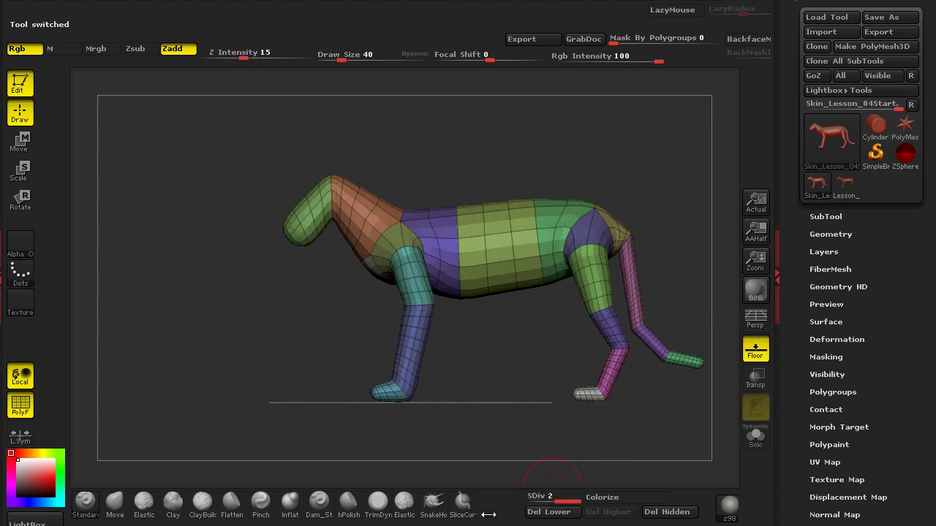
{"action": "left_click", "coordinate": [554, 511]}
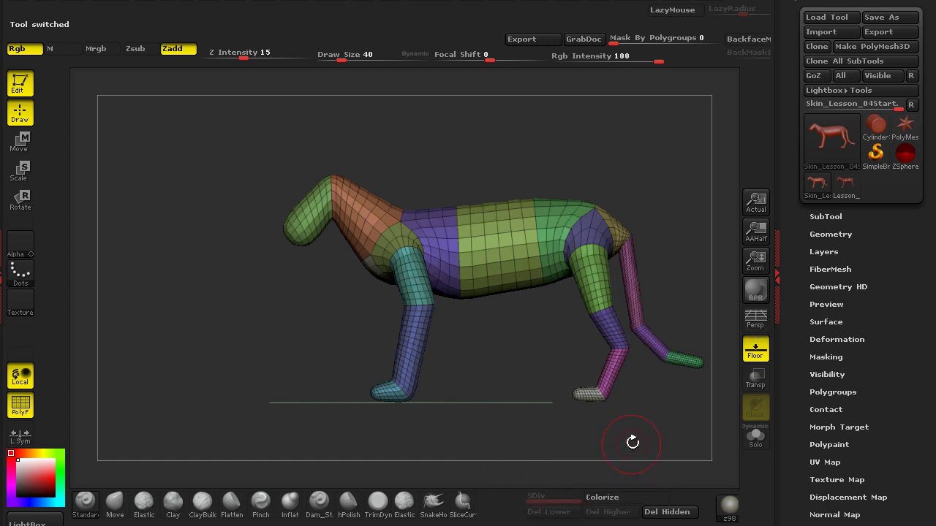
{"action": "key", "text": "shift+f"}
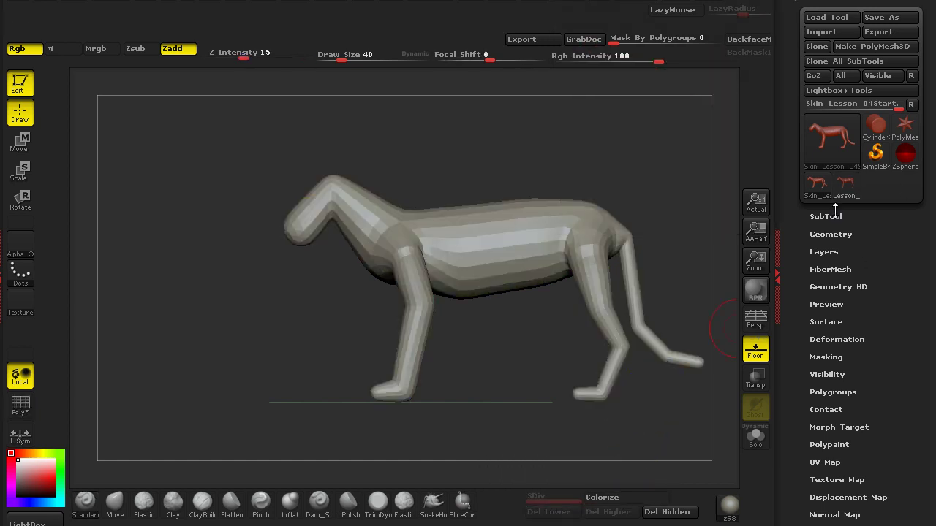
Convert the skin mesh to DynaMesh at resolution 64 and check its wireframe
{"action": "left_click", "coordinate": [831, 234]}
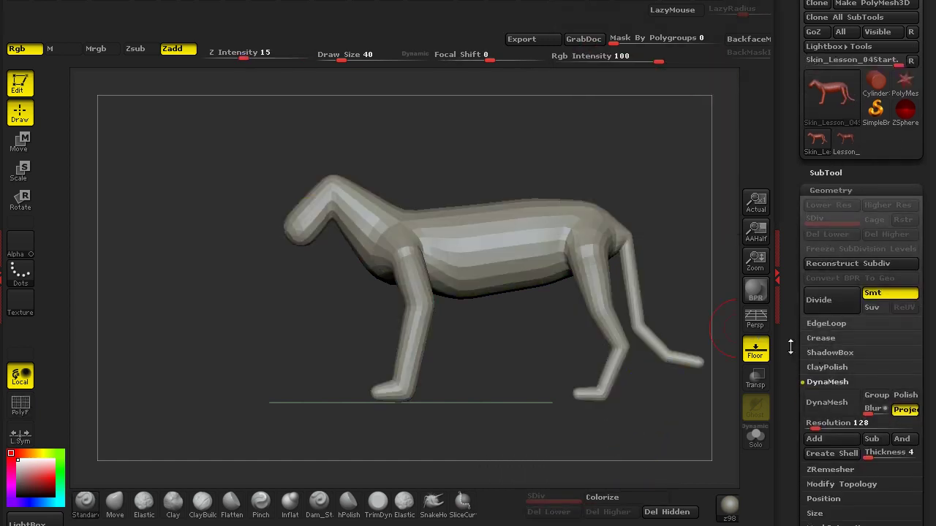
{"action": "left_click_drag", "start_coordinate": [795, 391], "coordinate": [794, 318]}
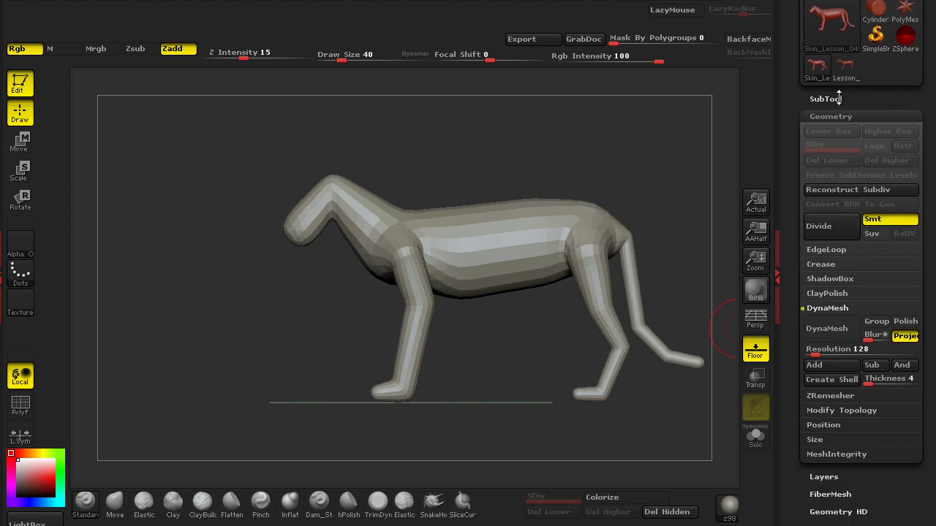
{"action": "left_click", "coordinate": [815, 352]}
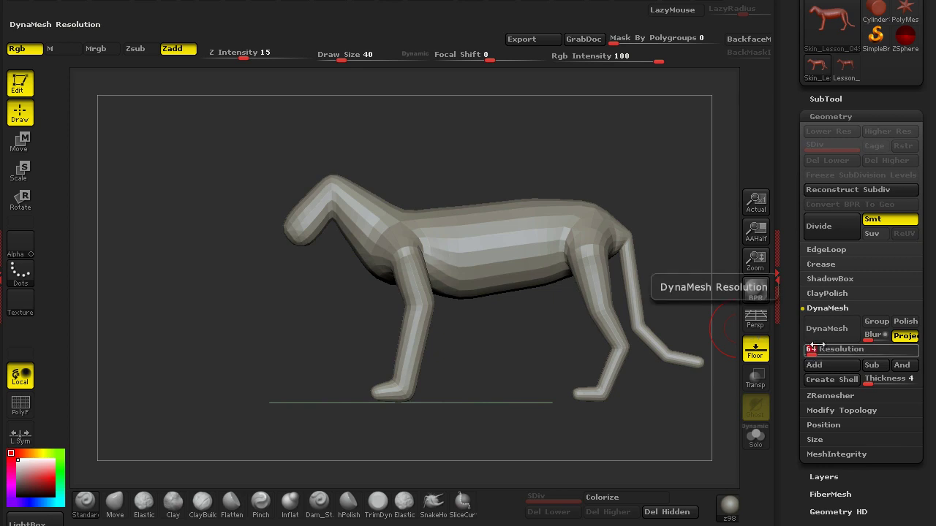
{"action": "left_click", "coordinate": [825, 329]}
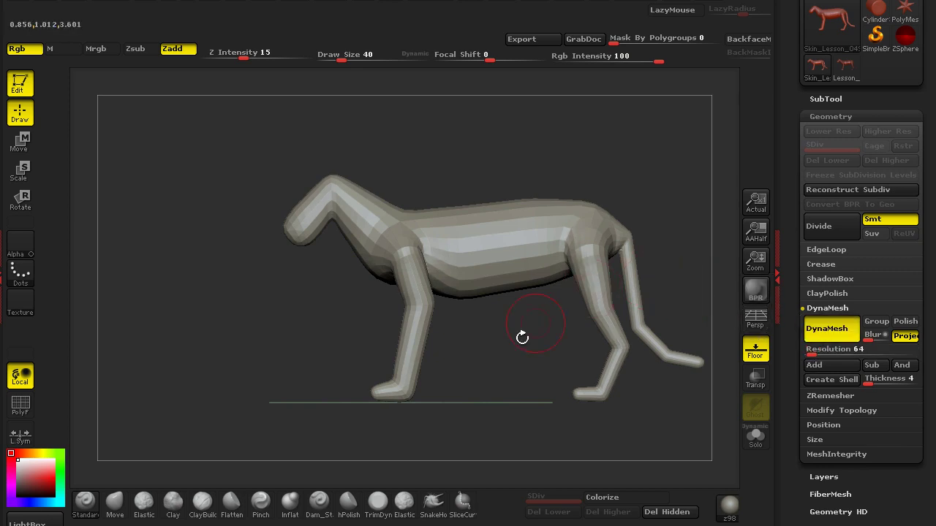
{"action": "key", "text": "shift+f"}
{"action": "key", "text": "shift+f"}
Regroup the body's polygroups with Auto Groups and check the result in PolyFrame
{"action": "left_click_drag", "start_coordinate": [793, 510], "coordinate": [803, 356]}
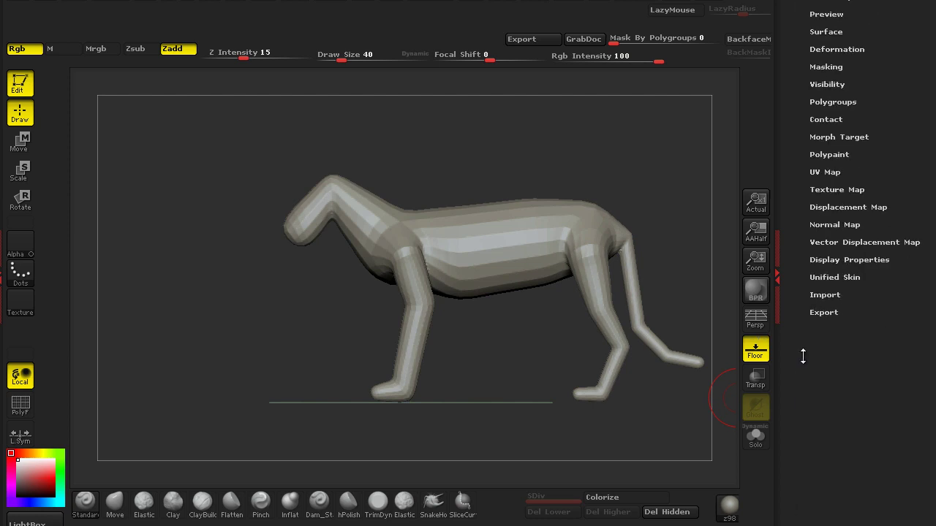
{"action": "left_click", "coordinate": [835, 103]}
{"action": "left_click_drag", "start_coordinate": [832, 105], "coordinate": [833, 260]}
{"action": "left_click", "coordinate": [820, 119]}
{"action": "key", "text": "shift+f"}
{"action": "mouse_move", "coordinate": [565, 405]}
{"action": "left_mouse_down"}
{"action": "mouse_move", "coordinate": [606, 406]}
{"action": "mouse_move", "coordinate": [547, 407]}
{"action": "left_mouse_up"}
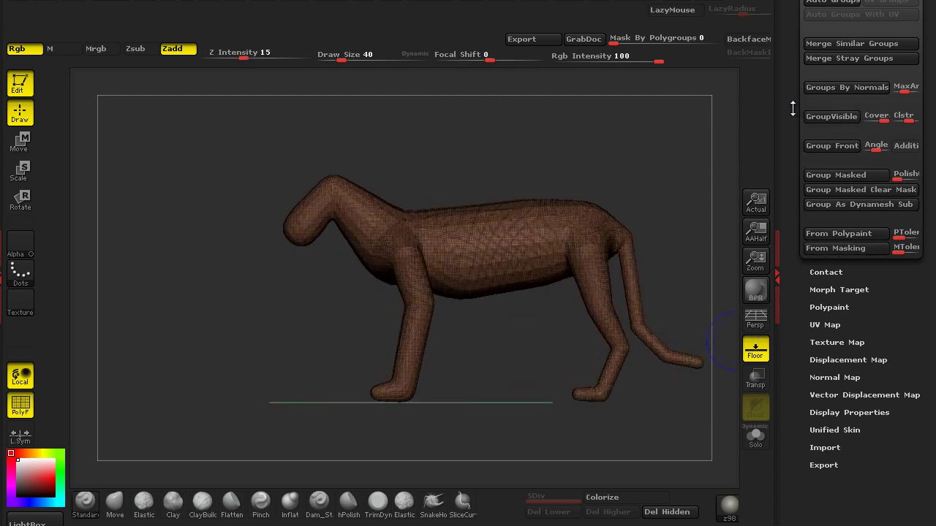
{"action": "left_click_drag", "start_coordinate": [792, 108], "coordinate": [783, 246]}
{"action": "key", "text": "shift+f"}
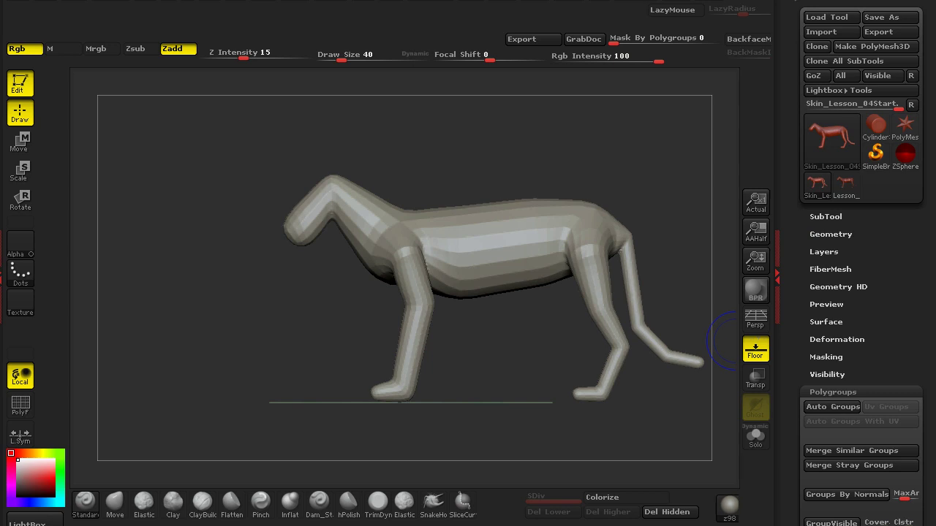
Examine the lion head, skeleton and side-view muscle plates in Windows Photo Viewer, then return to ZBrush
{"action": "left_click_drag", "start_coordinate": [935, 234], "coordinate": [264, 36]}
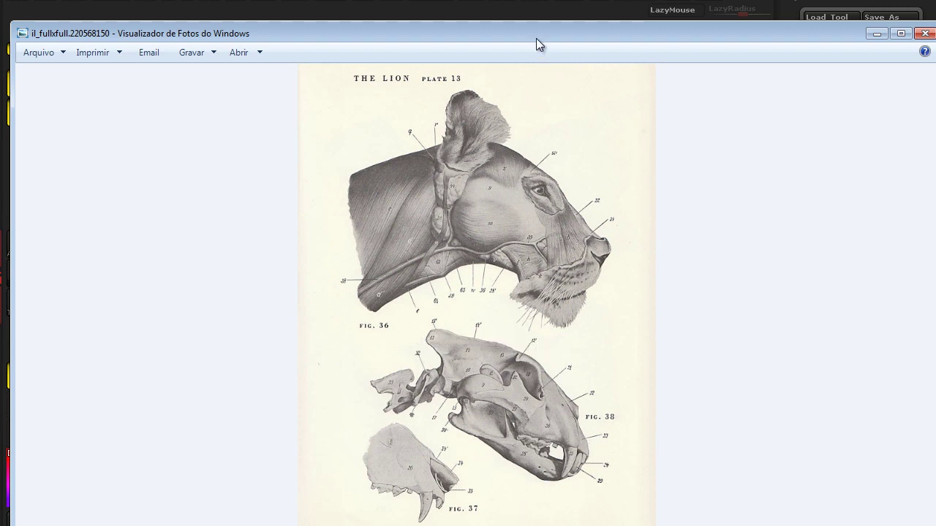
{"action": "left_click_drag", "start_coordinate": [540, 24], "coordinate": [539, 0]}
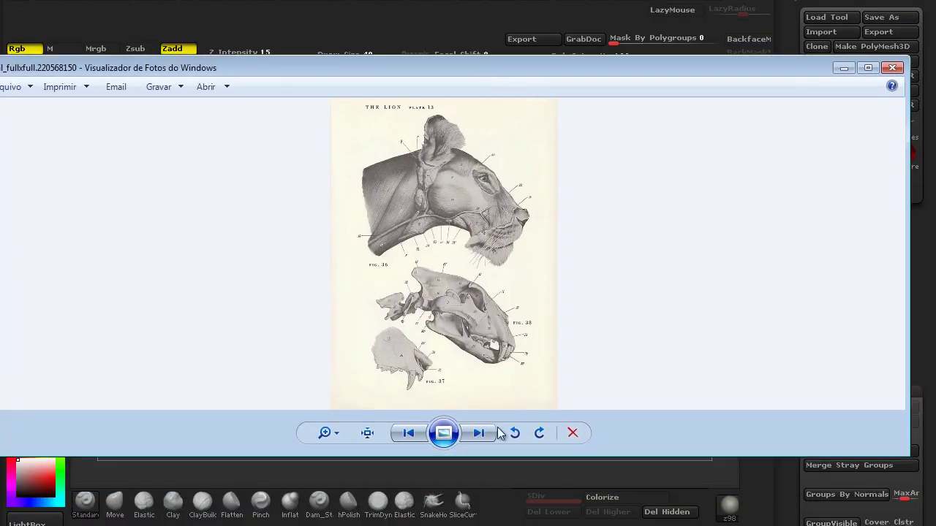
{"action": "left_click", "coordinate": [481, 433]}
{"action": "left_click", "coordinate": [485, 433]}
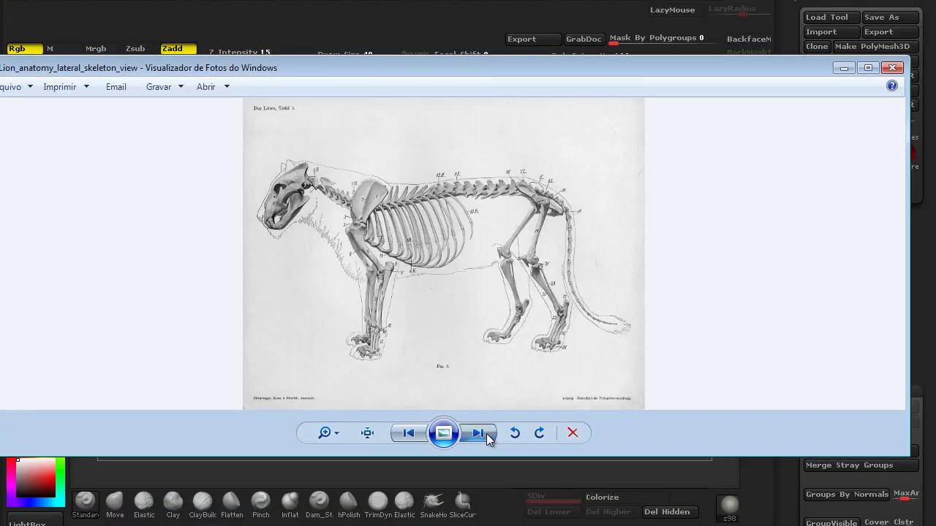
{"action": "left_click", "coordinate": [482, 433]}
{"action": "scroll", "coordinate": [418, 198], "scroll_direction": "up", "scroll_amount": 5}
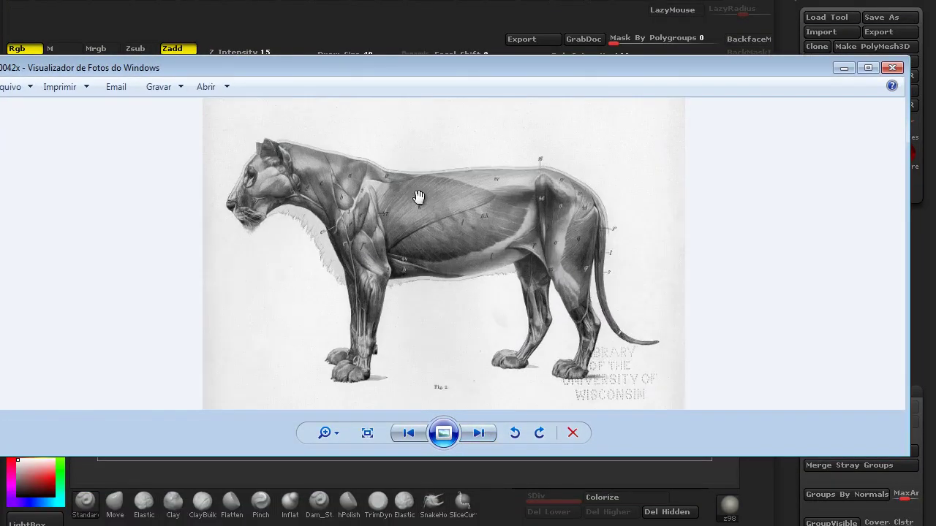
{"action": "left_click_drag", "start_coordinate": [430, 285], "coordinate": [428, 257]}
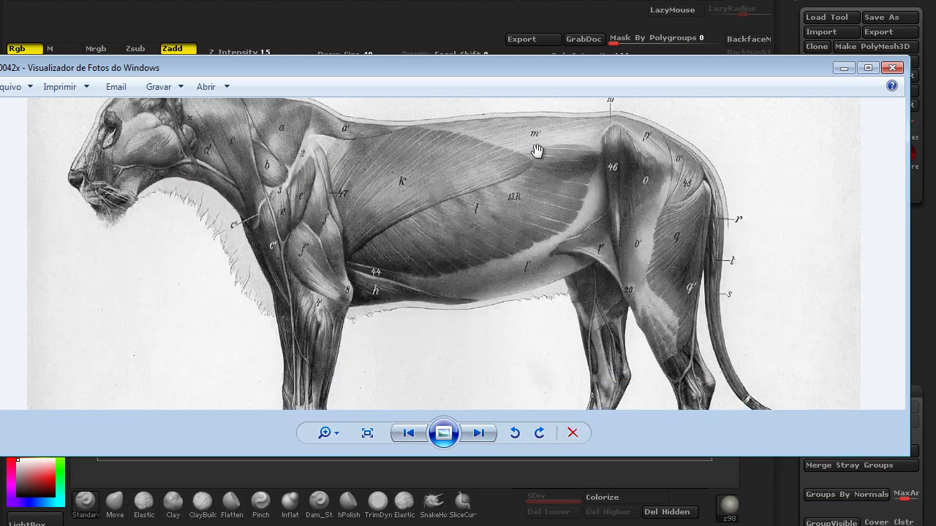
{"action": "scroll", "coordinate": [481, 316], "scroll_direction": "down", "scroll_amount": 2}
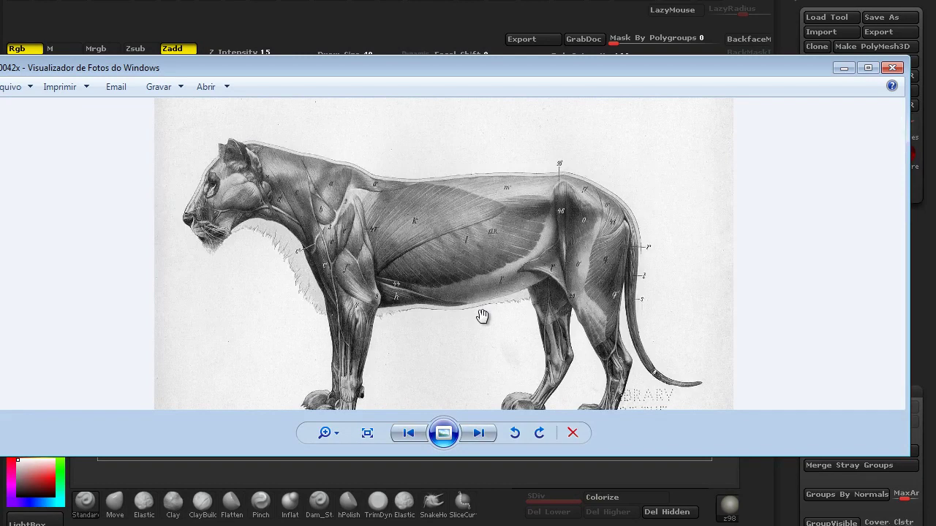
{"action": "scroll", "coordinate": [357, 316], "scroll_direction": "down", "scroll_amount": 1}
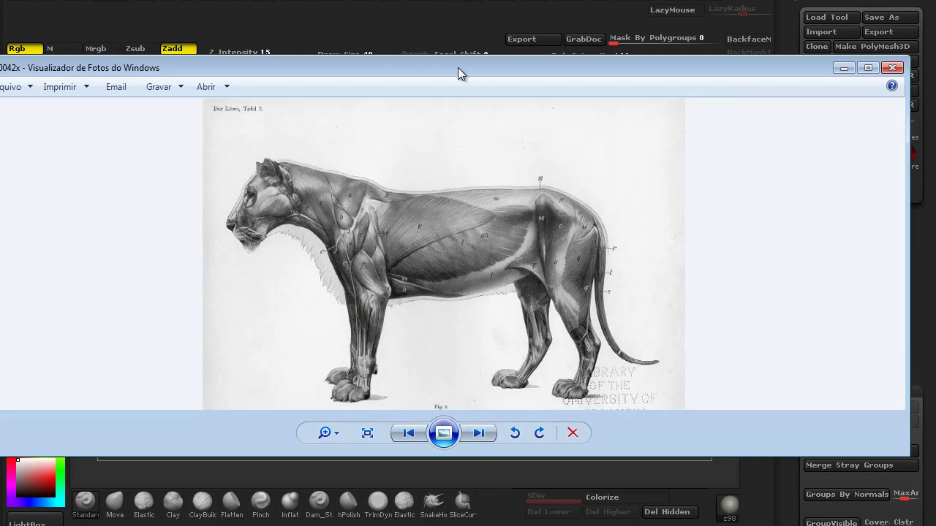
{"action": "left_click_drag", "start_coordinate": [458, 68], "coordinate": [935, 69]}
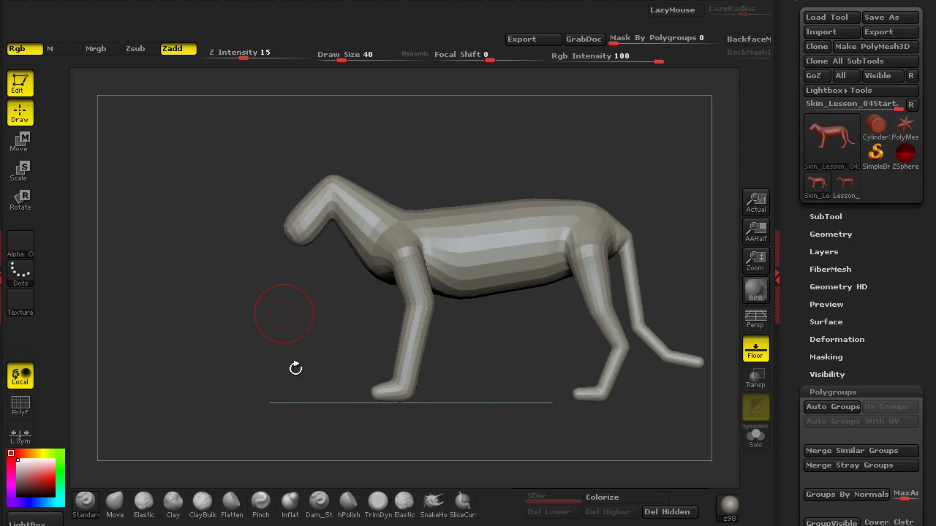
With the Move brush at draw size 84, tuck the rear belly up in front of the hind legs
{"action": "left_click", "coordinate": [114, 501]}
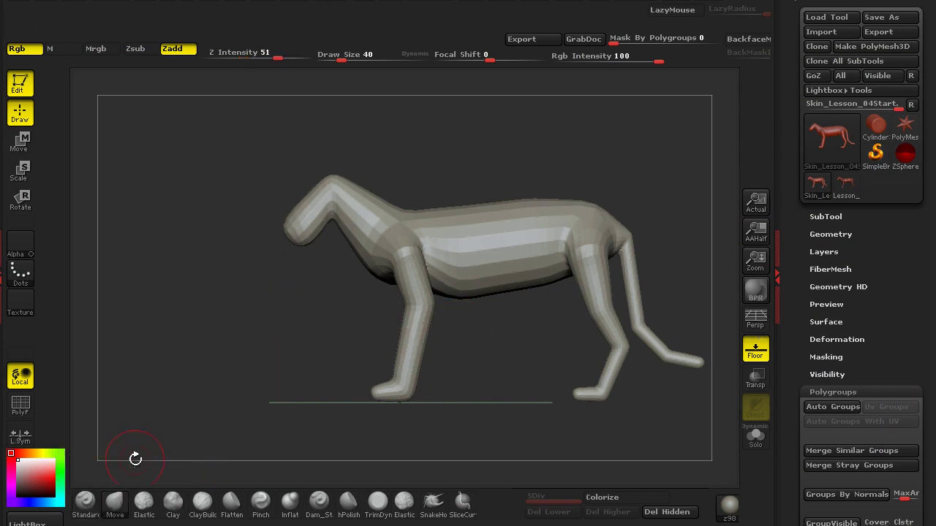
{"action": "left_click_drag", "start_coordinate": [346, 68], "coordinate": [356, 71]}
{"action": "left_click_drag", "start_coordinate": [361, 121], "coordinate": [421, 142]}
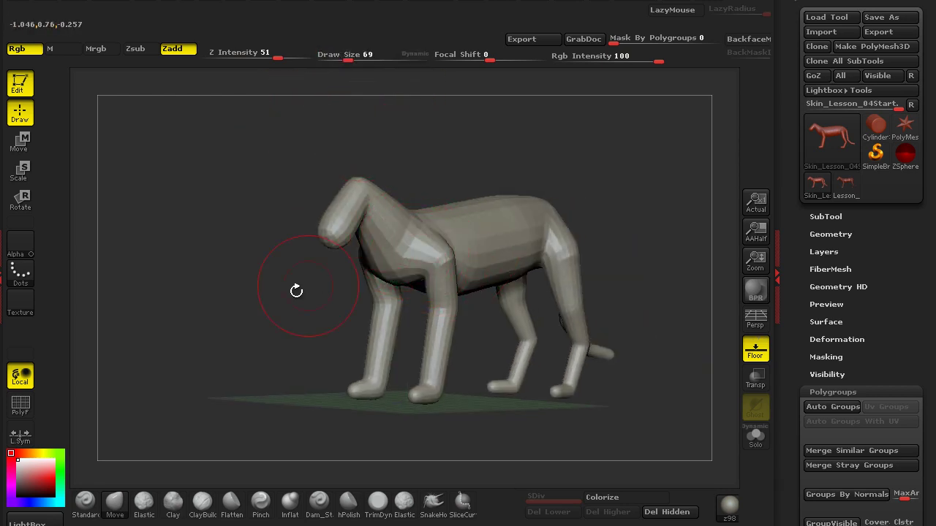
{"action": "left_click_drag", "start_coordinate": [297, 288], "coordinate": [413, 281]}
{"action": "left_click_drag", "start_coordinate": [339, 272], "coordinate": [357, 344], "text": "alt"}
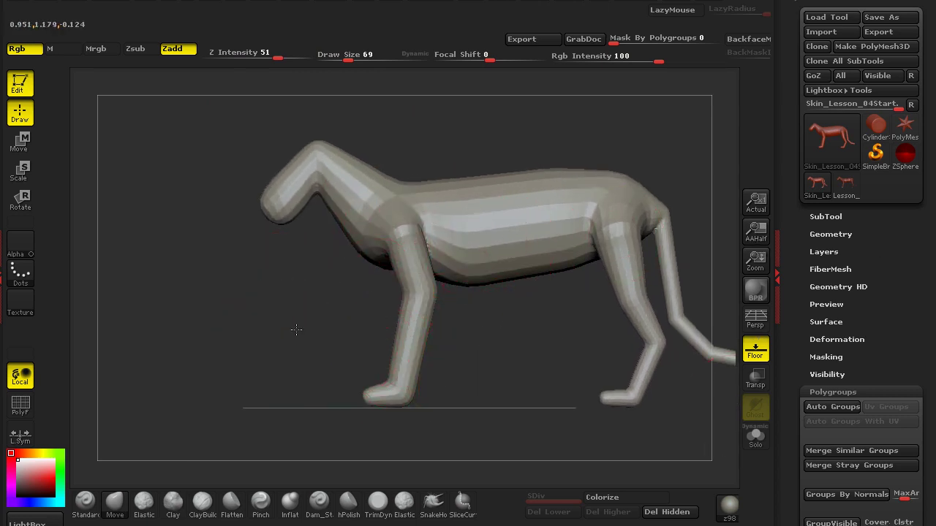
{"action": "left_click_drag", "start_coordinate": [529, 365], "coordinate": [463, 354]}
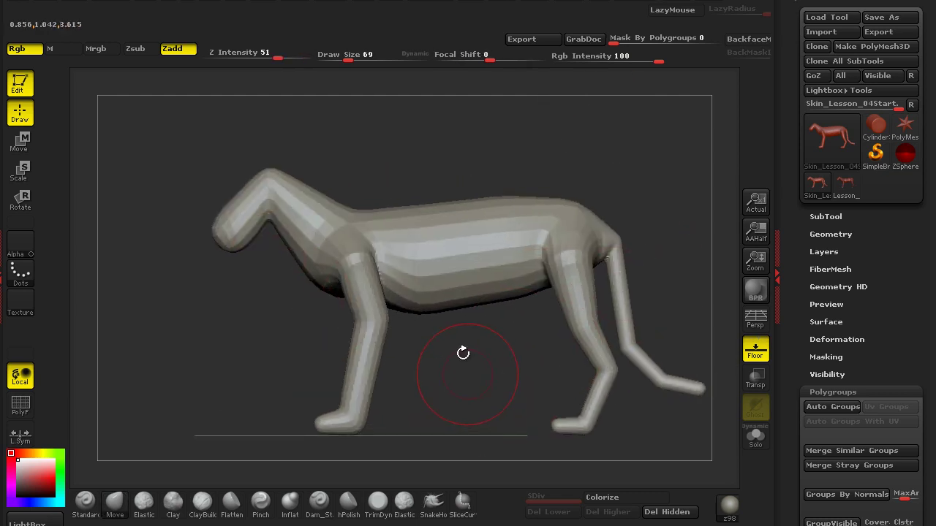
{"action": "left_click_drag", "start_coordinate": [347, 57], "coordinate": [351, 56]}
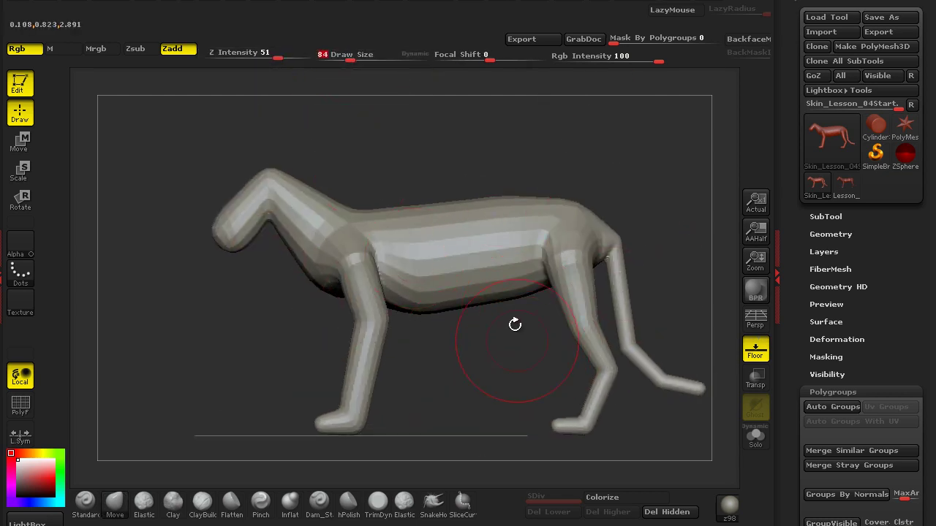
{"action": "key", "text": "Return"}
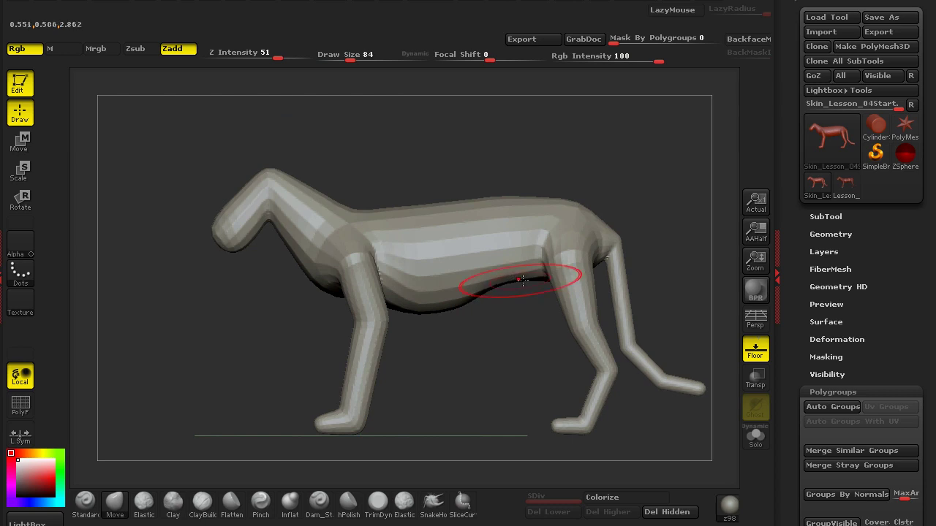
Smooth away the faceted surface across the creature's body and legs
{"action": "left_click_drag", "start_coordinate": [307, 351], "coordinate": [271, 307]}
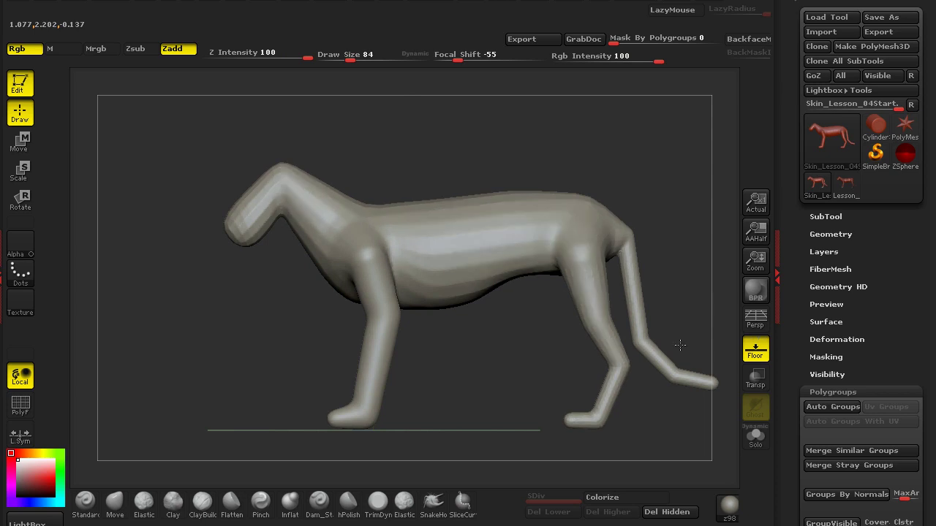
{"action": "mouse_move", "coordinate": [257, 329]}
{"action": "left_mouse_down", "text": "alt"}
{"action": "mouse_move", "coordinate": [253, 374]}
{"action": "mouse_move", "coordinate": [235, 371]}
{"action": "left_mouse_up", "text": "alt"}
{"action": "mouse_move", "coordinate": [384, 322]}
{"action": "left_mouse_down", "text": "shift"}
{"action": "mouse_move", "coordinate": [451, 297]}
{"action": "mouse_move", "coordinate": [420, 248]}
{"action": "left_mouse_up", "text": "shift"}
{"action": "left_click_drag", "start_coordinate": [410, 206], "coordinate": [392, 230], "text": "alt"}
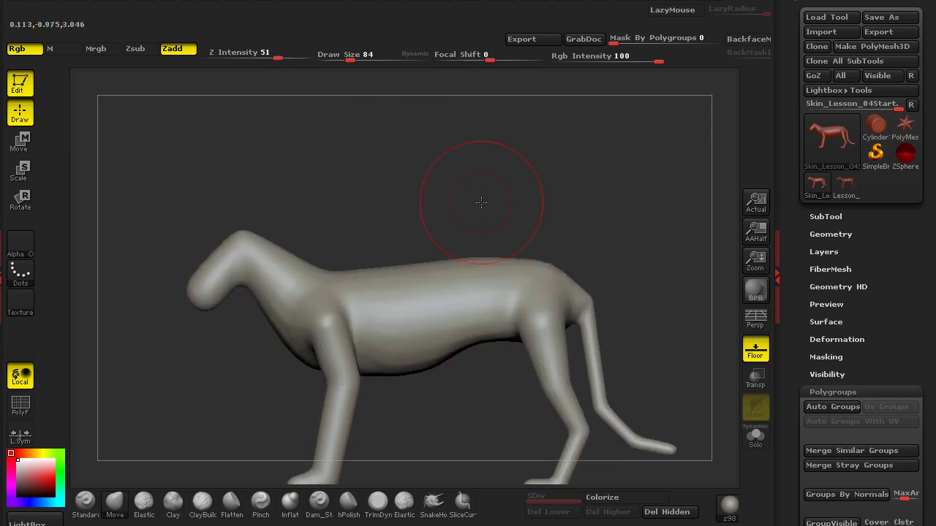
Raise the top of the rump with the Move brush to arch the hips
{"action": "left_click_drag", "start_coordinate": [480, 202], "coordinate": [477, 180], "text": "alt"}
{"action": "left_click_drag", "start_coordinate": [507, 276], "coordinate": [513, 260]}
{"action": "mouse_move", "coordinate": [456, 357]}
{"action": "left_mouse_down", "text": "alt"}
{"action": "mouse_move", "coordinate": [434, 282]}
{"action": "mouse_move", "coordinate": [474, 312]}
{"action": "mouse_move", "coordinate": [456, 213]}
{"action": "mouse_move", "coordinate": [501, 293]}
{"action": "mouse_move", "coordinate": [524, 288]}
{"action": "mouse_move", "coordinate": [527, 332]}
{"action": "mouse_move", "coordinate": [484, 345]}
{"action": "left_mouse_up", "text": "alt"}
Broaden the hind thigh by pulling its front and rear contours outward, and smooth the hip area
{"action": "left_click_drag", "start_coordinate": [479, 291], "coordinate": [499, 332]}
{"action": "left_click_drag", "start_coordinate": [462, 343], "coordinate": [473, 315], "text": "alt"}
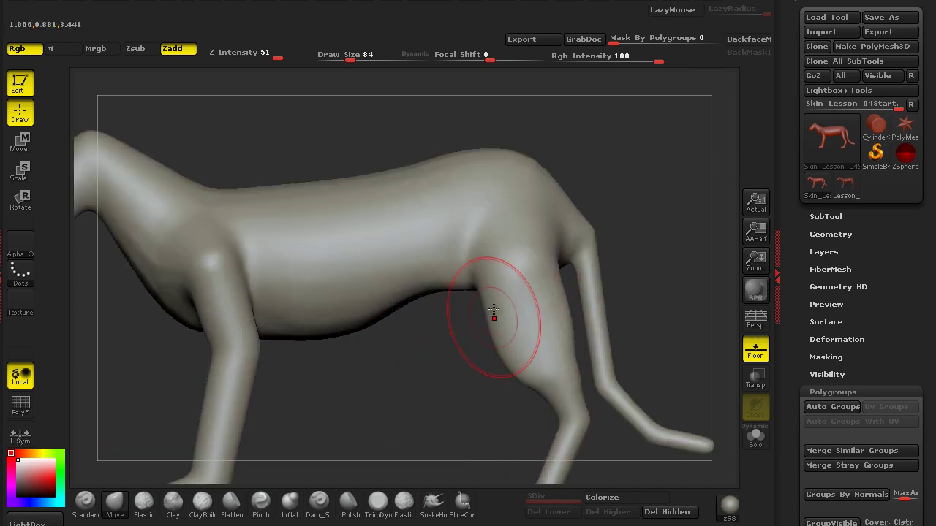
{"action": "left_click_drag", "start_coordinate": [494, 346], "coordinate": [516, 354]}
{"action": "left_click_drag", "start_coordinate": [554, 391], "coordinate": [539, 397]}
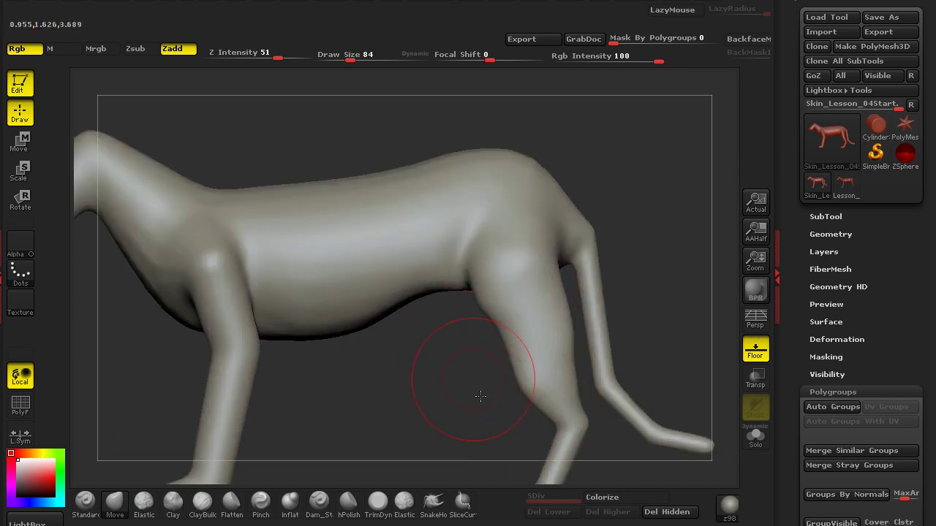
{"action": "left_click_drag", "start_coordinate": [482, 394], "coordinate": [503, 428], "text": "alt"}
{"action": "left_click_drag", "start_coordinate": [534, 353], "coordinate": [516, 355]}
{"action": "left_click_drag", "start_coordinate": [486, 382], "coordinate": [519, 305], "text": "alt"}
{"action": "left_click_drag", "start_coordinate": [541, 287], "coordinate": [527, 278]}
{"action": "left_click_drag", "start_coordinate": [549, 236], "coordinate": [543, 255], "text": "shift"}
Widen the shoulder and upper foreleg with the Move brush, smoothing the transitions and bending the elbow area
{"action": "left_click_drag", "start_coordinate": [468, 315], "coordinate": [573, 330], "text": "alt"}
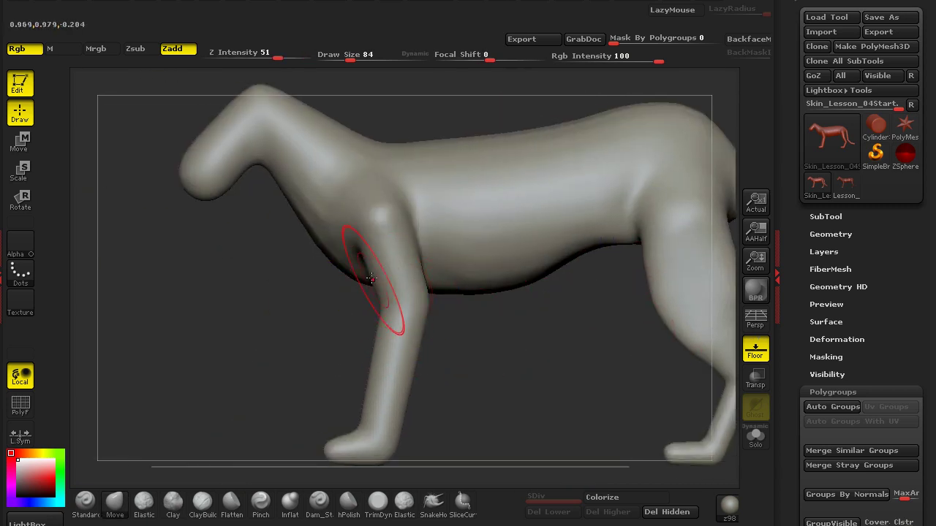
{"action": "mouse_move", "coordinate": [406, 311]}
{"action": "left_mouse_down"}
{"action": "mouse_move", "coordinate": [401, 287]}
{"action": "mouse_move", "coordinate": [424, 220]}
{"action": "mouse_move", "coordinate": [407, 188]}
{"action": "mouse_move", "coordinate": [351, 252]}
{"action": "mouse_move", "coordinate": [343, 233]}
{"action": "left_mouse_up"}
{"action": "left_click_drag", "start_coordinate": [358, 183], "coordinate": [378, 227], "text": "shift"}
{"action": "left_click_drag", "start_coordinate": [404, 326], "coordinate": [397, 328], "text": "shift"}
{"action": "left_click_drag", "start_coordinate": [339, 330], "coordinate": [340, 278], "text": "alt"}
{"action": "mouse_move", "coordinate": [377, 344]}
{"action": "left_mouse_down"}
{"action": "mouse_move", "coordinate": [384, 345]}
{"action": "mouse_move", "coordinate": [351, 334]}
{"action": "mouse_move", "coordinate": [357, 298]}
{"action": "left_mouse_up"}
{"action": "left_click_drag", "start_coordinate": [305, 220], "coordinate": [258, 327], "text": "alt"}
Reshape the hind leg below the thigh to define the hock with the Move brush
{"action": "left_click_drag", "start_coordinate": [516, 395], "coordinate": [476, 335], "text": "alt"}
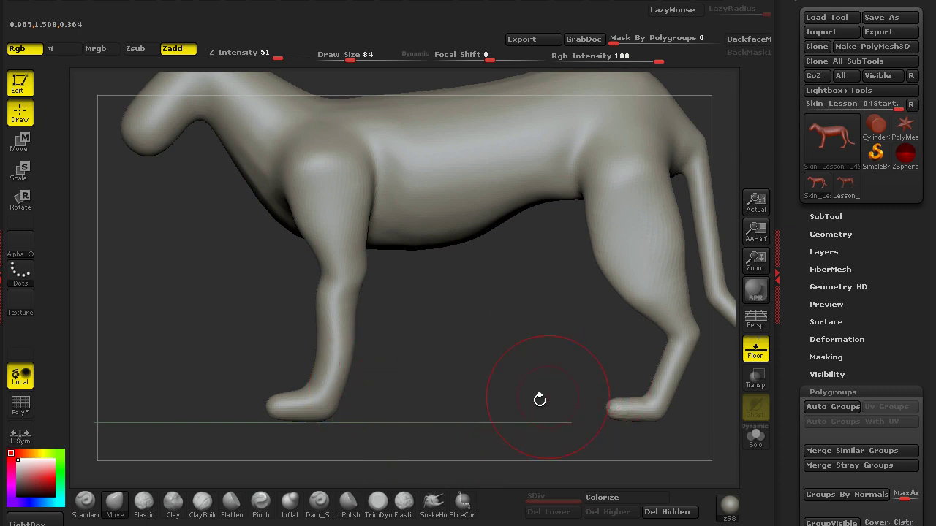
{"action": "left_click_drag", "start_coordinate": [543, 399], "coordinate": [485, 375], "text": "alt"}
{"action": "left_click_drag", "start_coordinate": [430, 312], "coordinate": [419, 395], "text": "alt"}
{"action": "left_click_drag", "start_coordinate": [563, 310], "coordinate": [576, 318]}
{"action": "left_click_drag", "start_coordinate": [525, 343], "coordinate": [543, 328]}
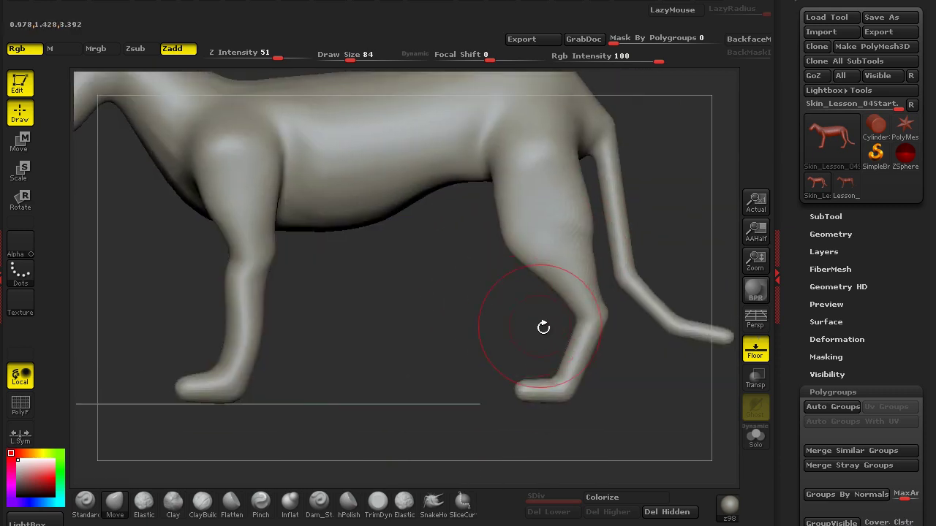
{"action": "left_click_drag", "start_coordinate": [590, 298], "coordinate": [579, 272]}
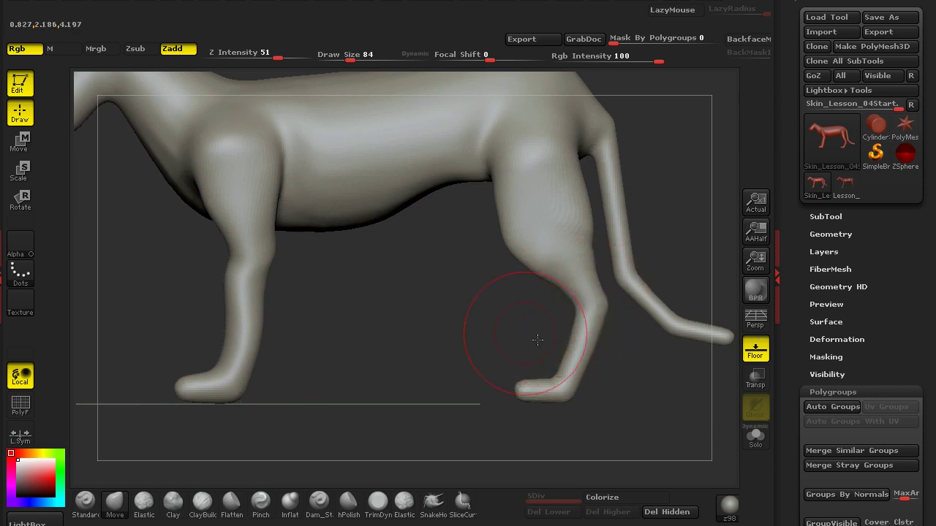
Thicken the hind leg between hock and ankle, and extend the hind paw forward
{"action": "left_click_drag", "start_coordinate": [538, 340], "coordinate": [550, 358], "text": "alt"}
{"action": "left_click_drag", "start_coordinate": [585, 308], "coordinate": [572, 312]}
{"action": "left_click_drag", "start_coordinate": [553, 368], "coordinate": [548, 369]}
{"action": "left_click_drag", "start_coordinate": [574, 314], "coordinate": [565, 316]}
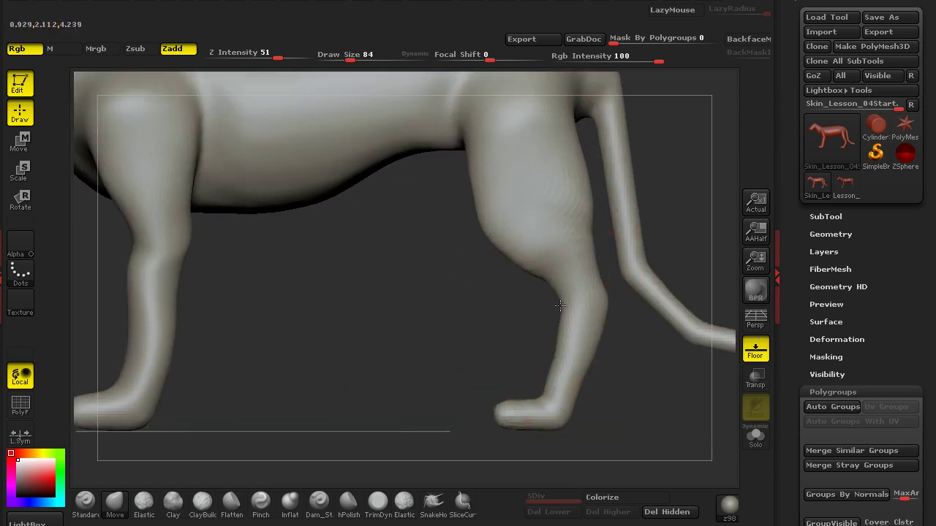
{"action": "left_click_drag", "start_coordinate": [557, 379], "coordinate": [542, 383]}
{"action": "left_click_drag", "start_coordinate": [503, 415], "coordinate": [486, 421]}
{"action": "mouse_move", "coordinate": [568, 368]}
{"action": "left_mouse_down"}
{"action": "mouse_move", "coordinate": [577, 365]}
{"action": "mouse_move", "coordinate": [561, 326]}
{"action": "mouse_move", "coordinate": [593, 354]}
{"action": "left_mouse_up"}
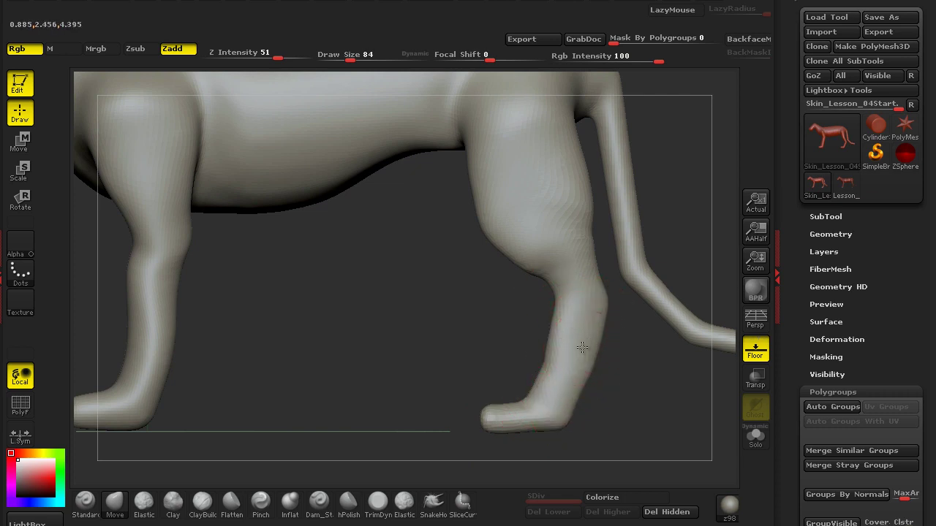
{"action": "left_click_drag", "start_coordinate": [512, 307], "coordinate": [520, 381], "text": "alt"}
{"action": "mouse_move", "coordinate": [416, 329]}
{"action": "left_mouse_down", "text": "alt"}
{"action": "mouse_move", "coordinate": [364, 354]}
{"action": "mouse_move", "coordinate": [558, 251]}
{"action": "left_mouse_up", "text": "alt"}
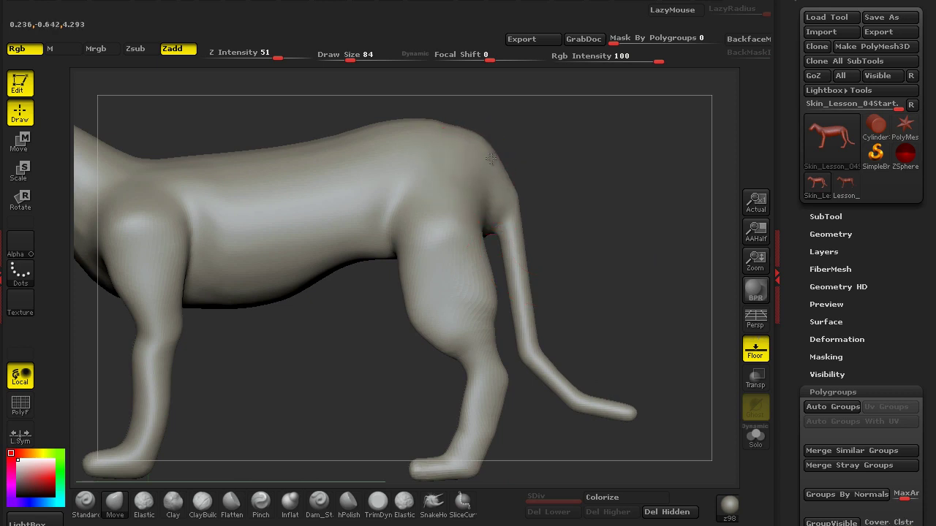
{"action": "left_click", "coordinate": [294, 493]}
{"action": "mouse_move", "coordinate": [504, 235]}
{"action": "left_mouse_down"}
{"action": "mouse_move", "coordinate": [538, 352]}
{"action": "mouse_move", "coordinate": [626, 411]}
{"action": "mouse_move", "coordinate": [551, 376]}
{"action": "left_mouse_up"}
{"action": "key", "text": "ctrl+z"}
Lengthen the tail by pulling its tip backward with the Move brush
{"action": "left_click", "coordinate": [119, 506]}
{"action": "mouse_move", "coordinate": [324, 419]}
{"action": "left_mouse_down", "text": "alt"}
{"action": "mouse_move", "coordinate": [298, 351]}
{"action": "mouse_move", "coordinate": [300, 299]}
{"action": "left_mouse_up", "text": "alt"}
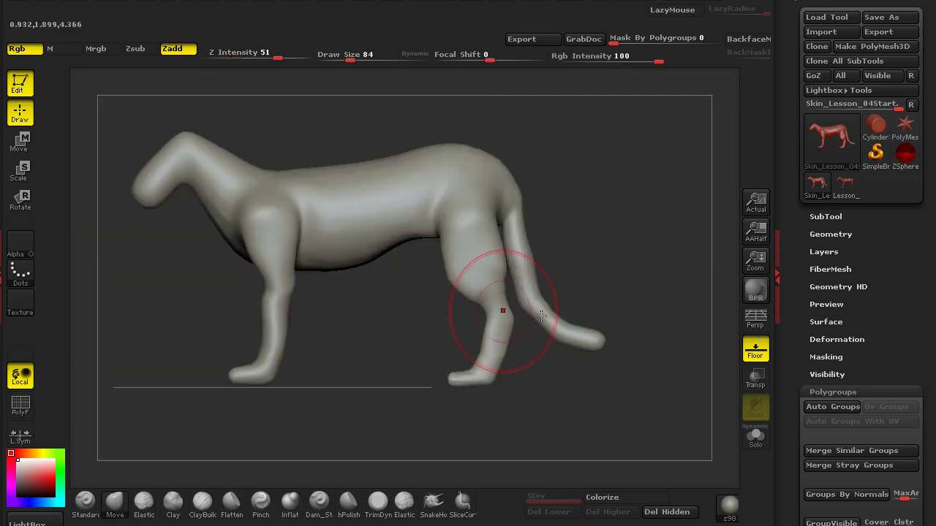
{"action": "left_click_drag", "start_coordinate": [600, 337], "coordinate": [739, 359]}
{"action": "key", "text": "f"}
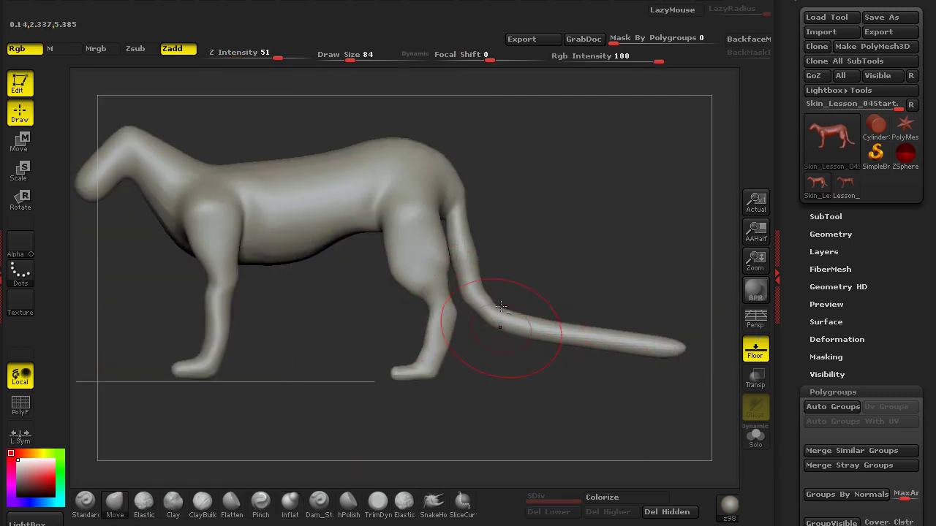
Thicken the tail base and upper tail by pulling their contours outward, blending them into the rump
{"action": "mouse_move", "coordinate": [490, 267]}
{"action": "left_mouse_down", "text": "shift"}
{"action": "mouse_move", "coordinate": [505, 286]}
{"action": "mouse_move", "coordinate": [479, 249]}
{"action": "left_mouse_up", "text": "shift"}
{"action": "left_click_drag", "start_coordinate": [516, 188], "coordinate": [521, 232], "text": "alt"}
{"action": "left_click_drag", "start_coordinate": [469, 215], "coordinate": [481, 211]}
{"action": "left_click_drag", "start_coordinate": [452, 161], "coordinate": [456, 158]}
{"action": "left_click_drag", "start_coordinate": [548, 226], "coordinate": [500, 203], "text": "alt"}
{"action": "mouse_move", "coordinate": [432, 206]}
{"action": "left_mouse_down"}
{"action": "mouse_move", "coordinate": [426, 228]}
{"action": "mouse_move", "coordinate": [484, 315]}
{"action": "left_mouse_up"}
{"action": "mouse_move", "coordinate": [454, 260]}
{"action": "left_mouse_down"}
{"action": "mouse_move", "coordinate": [441, 257]}
{"action": "mouse_move", "coordinate": [488, 242]}
{"action": "left_mouse_up"}
{"action": "left_click_drag", "start_coordinate": [490, 282], "coordinate": [504, 285]}
{"action": "mouse_move", "coordinate": [489, 335]}
{"action": "left_mouse_down"}
{"action": "mouse_move", "coordinate": [477, 338]}
{"action": "mouse_move", "coordinate": [503, 386]}
{"action": "mouse_move", "coordinate": [543, 385]}
{"action": "left_mouse_up"}
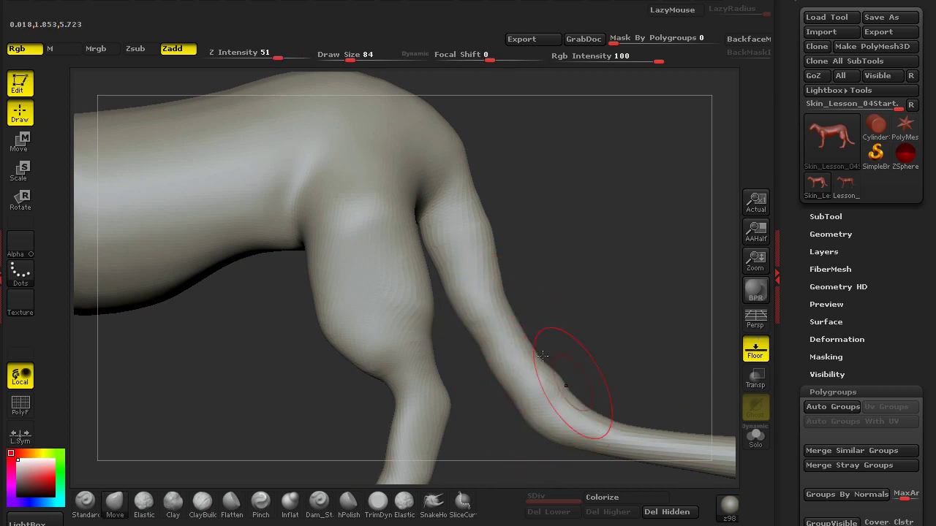
Refine the tail's bend and shape its rear section toward the tip with the Move brush
{"action": "mouse_move", "coordinate": [497, 288]}
{"action": "left_mouse_down"}
{"action": "mouse_move", "coordinate": [508, 282]}
{"action": "mouse_move", "coordinate": [454, 172]}
{"action": "left_mouse_up"}
{"action": "left_click_drag", "start_coordinate": [555, 268], "coordinate": [468, 222]}
{"action": "mouse_move", "coordinate": [472, 275]}
{"action": "left_mouse_down"}
{"action": "mouse_move", "coordinate": [476, 264]}
{"action": "mouse_move", "coordinate": [472, 298]}
{"action": "mouse_move", "coordinate": [516, 277]}
{"action": "left_mouse_up"}
{"action": "left_click_drag", "start_coordinate": [542, 311], "coordinate": [541, 323]}
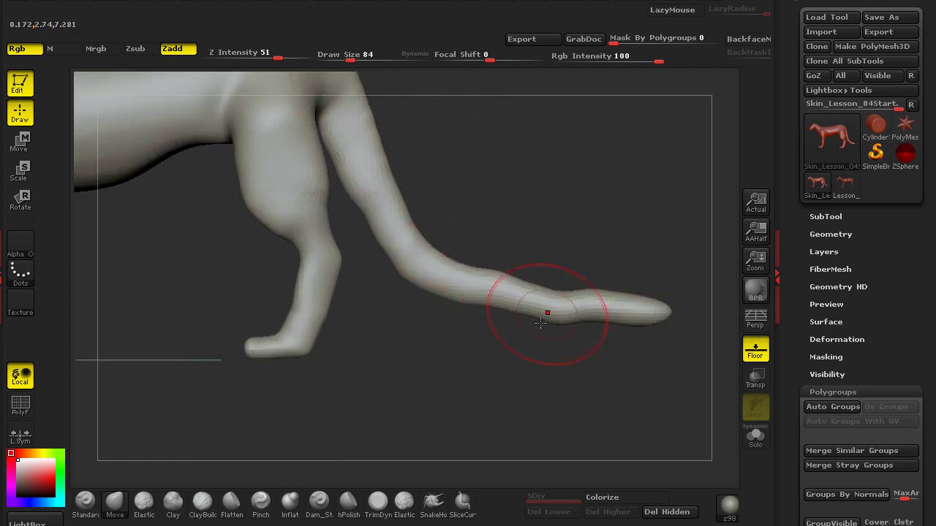
{"action": "left_click_drag", "start_coordinate": [538, 370], "coordinate": [505, 311], "text": "alt"}
{"action": "left_click_drag", "start_coordinate": [555, 197], "coordinate": [706, 278], "text": "alt"}
{"action": "left_click_drag", "start_coordinate": [232, 363], "coordinate": [186, 312], "text": "alt"}
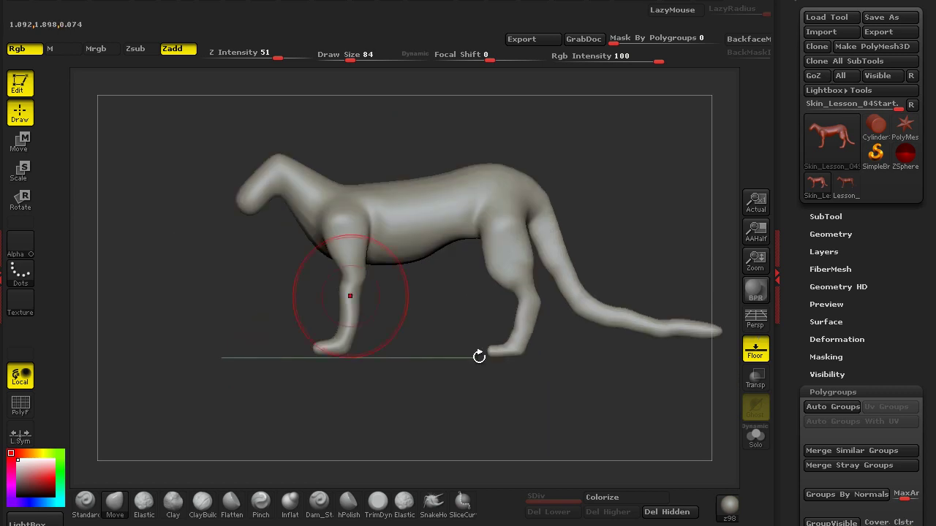
Reshape the head and neck contours with the Move brush at draw size 101
{"action": "left_click_drag", "start_coordinate": [479, 356], "coordinate": [424, 348]}
{"action": "left_click_drag", "start_coordinate": [350, 57], "coordinate": [357, 68]}
{"action": "left_click_drag", "start_coordinate": [370, 102], "coordinate": [391, 175], "text": "alt"}
{"action": "mouse_move", "coordinate": [283, 149]}
{"action": "left_mouse_down", "text": "alt"}
{"action": "mouse_move", "coordinate": [373, 183]}
{"action": "mouse_move", "coordinate": [403, 167]}
{"action": "left_mouse_up", "text": "alt"}
{"action": "left_click_drag", "start_coordinate": [382, 242], "coordinate": [383, 215]}
{"action": "left_click_drag", "start_coordinate": [256, 310], "coordinate": [370, 221], "text": "alt"}
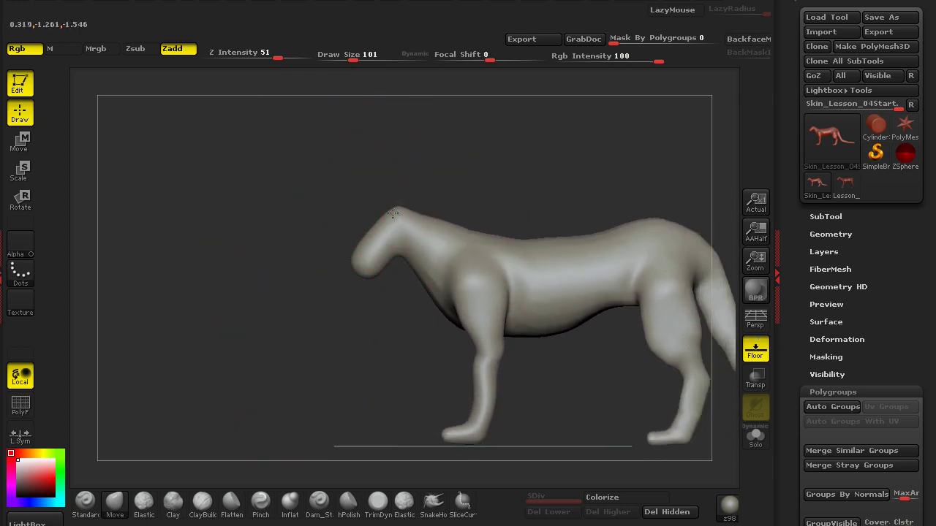
{"action": "mouse_move", "coordinate": [298, 294]}
{"action": "left_mouse_down", "text": "alt"}
{"action": "mouse_move", "coordinate": [381, 301]}
{"action": "mouse_move", "coordinate": [318, 320]}
{"action": "mouse_move", "coordinate": [375, 274]}
{"action": "mouse_move", "coordinate": [330, 320]}
{"action": "mouse_move", "coordinate": [336, 343]}
{"action": "mouse_move", "coordinate": [374, 365]}
{"action": "mouse_move", "coordinate": [337, 375]}
{"action": "left_mouse_up", "text": "alt"}
{"action": "mouse_move", "coordinate": [305, 320]}
{"action": "left_mouse_down", "text": "alt"}
{"action": "mouse_move", "coordinate": [278, 313]}
{"action": "mouse_move", "coordinate": [242, 242]}
{"action": "left_mouse_up", "text": "alt"}
{"action": "left_click_drag", "start_coordinate": [221, 312], "coordinate": [204, 327], "text": "alt"}
{"action": "mouse_move", "coordinate": [284, 261]}
{"action": "left_mouse_down"}
{"action": "mouse_move", "coordinate": [330, 324]}
{"action": "mouse_move", "coordinate": [288, 254]}
{"action": "left_mouse_up"}
{"action": "mouse_move", "coordinate": [276, 320]}
{"action": "left_mouse_down"}
{"action": "mouse_move", "coordinate": [386, 324]}
{"action": "mouse_move", "coordinate": [264, 330]}
{"action": "mouse_move", "coordinate": [395, 296]}
{"action": "left_mouse_up"}
Refine the foreleg's contour around the elbow with the Move brush
{"action": "key", "text": "b"}
{"action": "key", "text": "m"}
{"action": "key", "text": "v"}
{"action": "left_click_drag", "start_coordinate": [611, 249], "coordinate": [418, 233]}
{"action": "left_click_drag", "start_coordinate": [246, 276], "coordinate": [343, 276]}
{"action": "left_click_drag", "start_coordinate": [428, 250], "coordinate": [445, 293]}
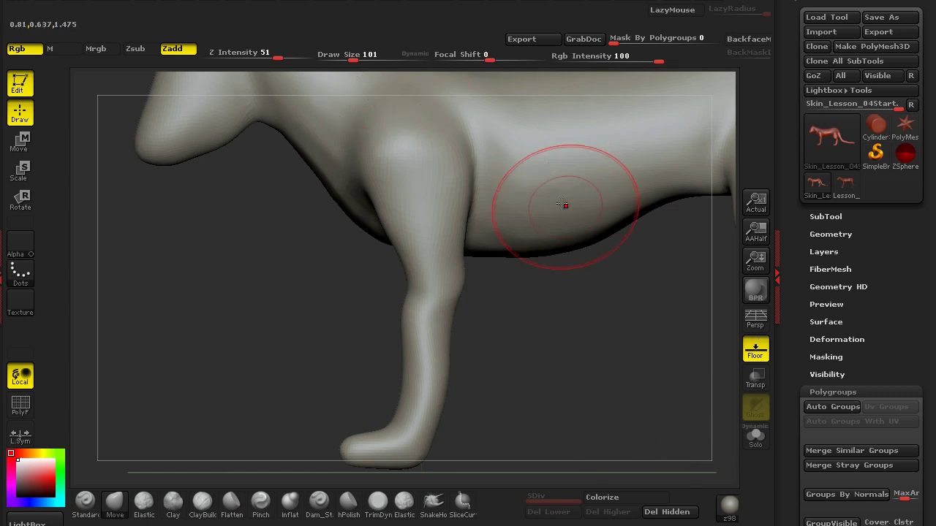
Build up the hip and upper thigh with the Clay brush, using a lazy radius of 1 and draw size 84
{"action": "left_click_drag", "start_coordinate": [589, 359], "coordinate": [119, 435], "text": "alt"}
{"action": "left_click", "coordinate": [173, 500]}
{"action": "left_click_drag", "start_coordinate": [354, 53], "coordinate": [336, 48]}
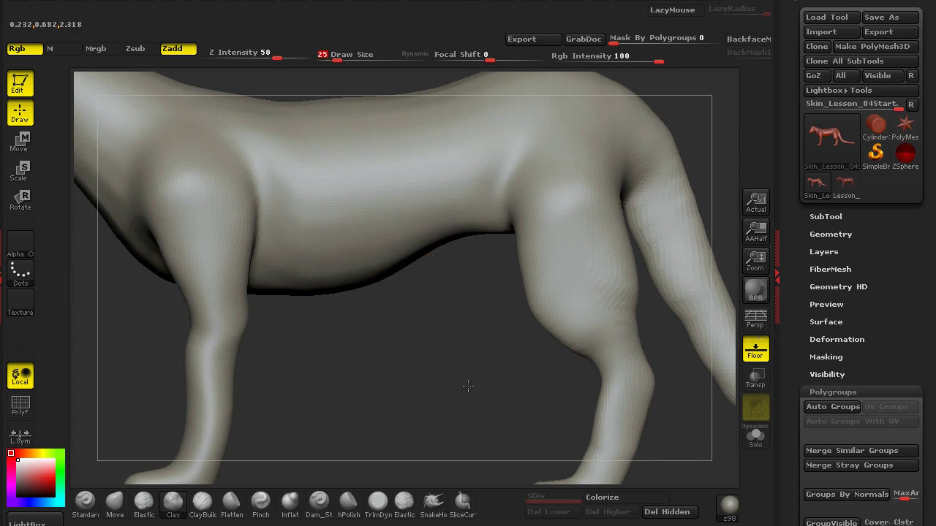
{"action": "left_click_drag", "start_coordinate": [468, 385], "coordinate": [477, 423], "text": "alt"}
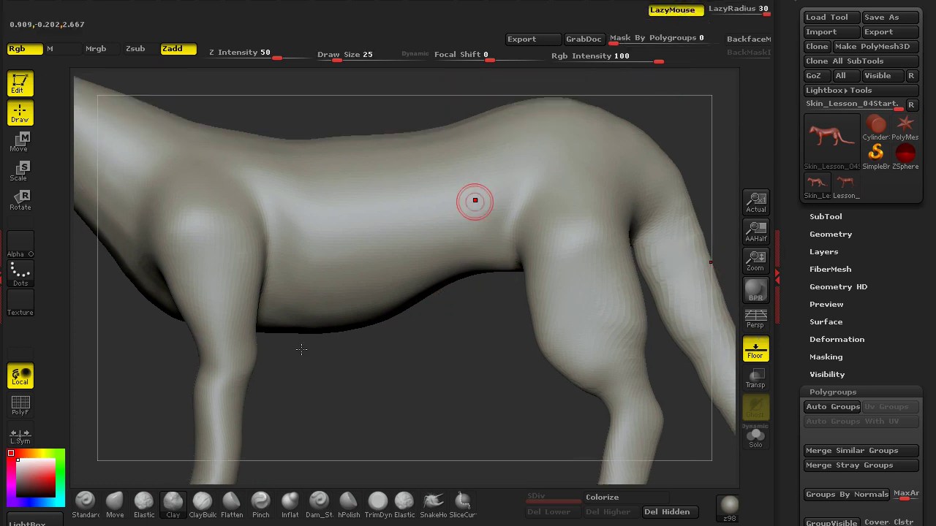
{"action": "left_click_drag", "start_coordinate": [751, 8], "coordinate": [704, 9]}
{"action": "mouse_move", "coordinate": [337, 57]}
{"action": "left_mouse_down"}
{"action": "mouse_move", "coordinate": [326, 53]}
{"action": "mouse_move", "coordinate": [352, 54]}
{"action": "left_mouse_up"}
{"action": "mouse_move", "coordinate": [420, 394]}
{"action": "left_mouse_down"}
{"action": "mouse_move", "coordinate": [449, 403]}
{"action": "mouse_move", "coordinate": [456, 430]}
{"action": "left_mouse_up"}
{"action": "left_click_drag", "start_coordinate": [503, 219], "coordinate": [618, 226]}
{"action": "left_click_drag", "start_coordinate": [531, 193], "coordinate": [623, 228]}
{"action": "mouse_move", "coordinate": [528, 188]}
{"action": "left_mouse_down"}
{"action": "mouse_move", "coordinate": [558, 201]}
{"action": "mouse_move", "coordinate": [662, 292]}
{"action": "left_mouse_up"}
{"action": "left_click_drag", "start_coordinate": [555, 184], "coordinate": [673, 307]}
Add Clay volume across the flank into the hip and thigh, and smooth the transition
{"action": "left_click_drag", "start_coordinate": [429, 385], "coordinate": [316, 402], "text": "alt"}
{"action": "left_click_drag", "start_coordinate": [445, 226], "coordinate": [603, 347]}
{"action": "mouse_move", "coordinate": [521, 260]}
{"action": "left_mouse_down"}
{"action": "mouse_move", "coordinate": [566, 377]}
{"action": "mouse_move", "coordinate": [619, 338]}
{"action": "left_mouse_up"}
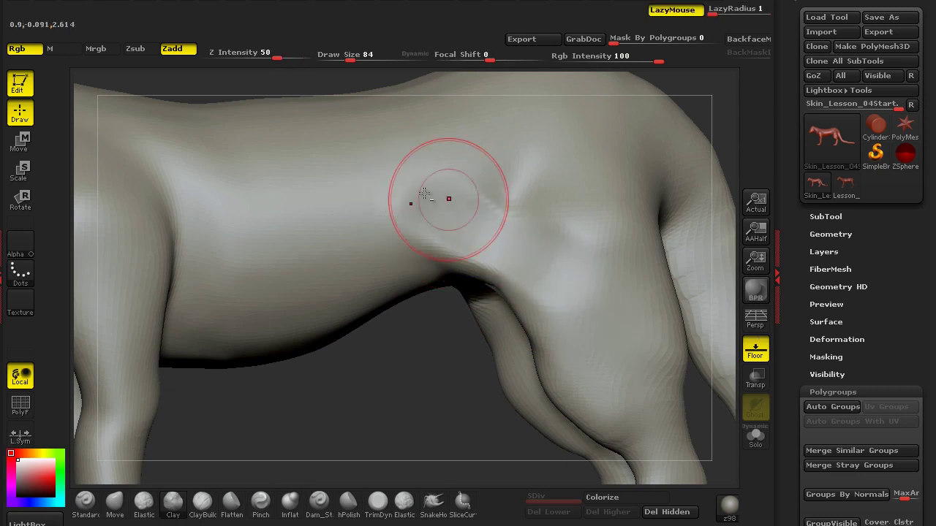
{"action": "left_click_drag", "start_coordinate": [464, 185], "coordinate": [614, 271]}
{"action": "mouse_move", "coordinate": [489, 379]}
{"action": "left_mouse_down"}
{"action": "mouse_move", "coordinate": [459, 370]}
{"action": "mouse_move", "coordinate": [560, 276]}
{"action": "left_mouse_up"}
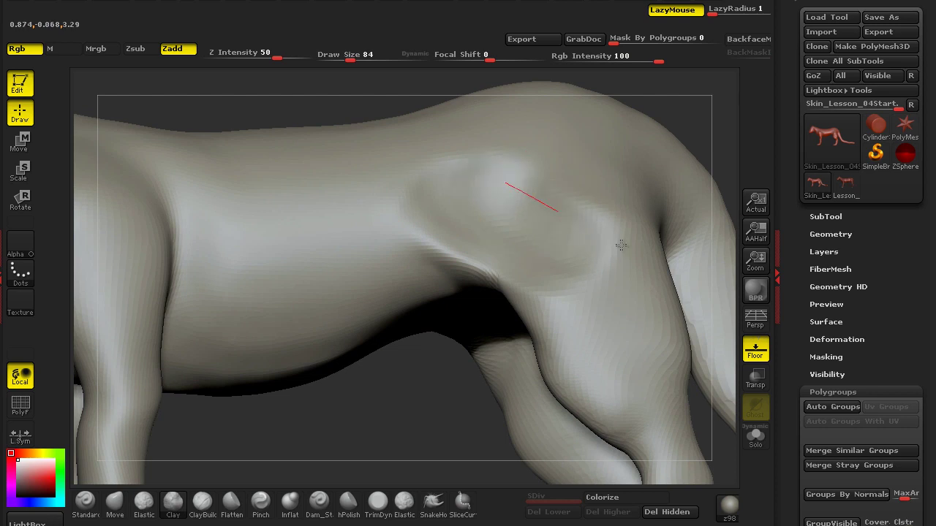
{"action": "left_click_drag", "start_coordinate": [428, 202], "coordinate": [434, 190], "text": "shift"}
Build up the front of the thigh down to the lower hind leg with Clay, smoothing the surface
{"action": "left_click_drag", "start_coordinate": [453, 395], "coordinate": [407, 422]}
{"action": "left_click_drag", "start_coordinate": [483, 354], "coordinate": [447, 424]}
{"action": "mouse_move", "coordinate": [500, 282]}
{"action": "left_mouse_down"}
{"action": "mouse_move", "coordinate": [511, 154]}
{"action": "mouse_move", "coordinate": [454, 235]}
{"action": "mouse_move", "coordinate": [560, 184]}
{"action": "mouse_move", "coordinate": [582, 280]}
{"action": "mouse_move", "coordinate": [617, 263]}
{"action": "mouse_move", "coordinate": [601, 448]}
{"action": "left_mouse_up"}
{"action": "left_click_drag", "start_coordinate": [505, 444], "coordinate": [484, 375], "text": "alt"}
{"action": "mouse_move", "coordinate": [540, 308]}
{"action": "left_mouse_down"}
{"action": "mouse_move", "coordinate": [526, 283]}
{"action": "mouse_move", "coordinate": [516, 318]}
{"action": "left_mouse_up"}
{"action": "left_click_drag", "start_coordinate": [504, 393], "coordinate": [636, 388]}
{"action": "mouse_move", "coordinate": [513, 290]}
{"action": "left_mouse_down"}
{"action": "mouse_move", "coordinate": [530, 347]}
{"action": "mouse_move", "coordinate": [538, 329]}
{"action": "left_mouse_up"}
{"action": "left_click_drag", "start_coordinate": [523, 439], "coordinate": [377, 426]}
{"action": "left_click_drag", "start_coordinate": [428, 391], "coordinate": [384, 327], "text": "alt"}
{"action": "mouse_move", "coordinate": [445, 232]}
{"action": "left_mouse_down", "text": "shift"}
{"action": "mouse_move", "coordinate": [422, 212]}
{"action": "mouse_move", "coordinate": [489, 330]}
{"action": "left_mouse_up", "text": "shift"}
{"action": "mouse_move", "coordinate": [427, 366]}
{"action": "left_mouse_down"}
{"action": "mouse_move", "coordinate": [577, 369]}
{"action": "mouse_move", "coordinate": [397, 345]}
{"action": "mouse_move", "coordinate": [393, 369]}
{"action": "mouse_move", "coordinate": [594, 336]}
{"action": "left_mouse_up"}
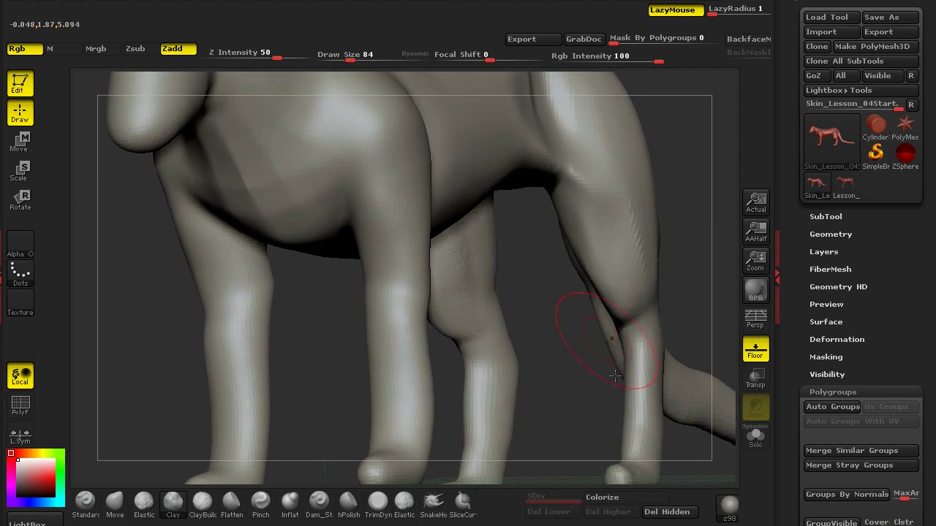
{"action": "mouse_move", "coordinate": [669, 387]}
{"action": "left_mouse_down", "text": "alt"}
{"action": "mouse_move", "coordinate": [606, 334]}
{"action": "mouse_move", "coordinate": [631, 239]}
{"action": "left_mouse_up", "text": "alt"}
{"action": "mouse_move", "coordinate": [569, 306]}
{"action": "left_mouse_down"}
{"action": "mouse_move", "coordinate": [569, 293]}
{"action": "mouse_move", "coordinate": [571, 333]}
{"action": "mouse_move", "coordinate": [587, 347]}
{"action": "left_mouse_up"}
{"action": "key", "text": "ctrl+z"}
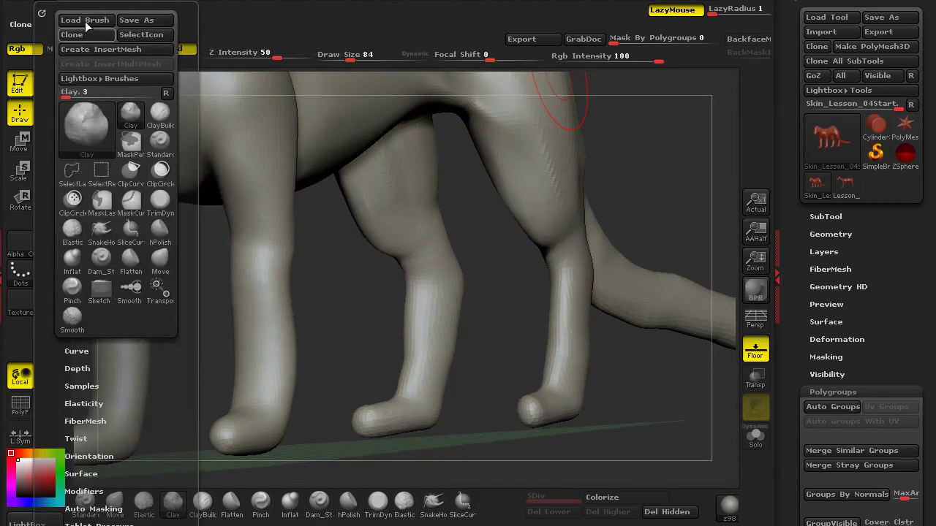
Turn on backface masking for the Clay brush
{"action": "mouse_move", "coordinate": [52, 5]}
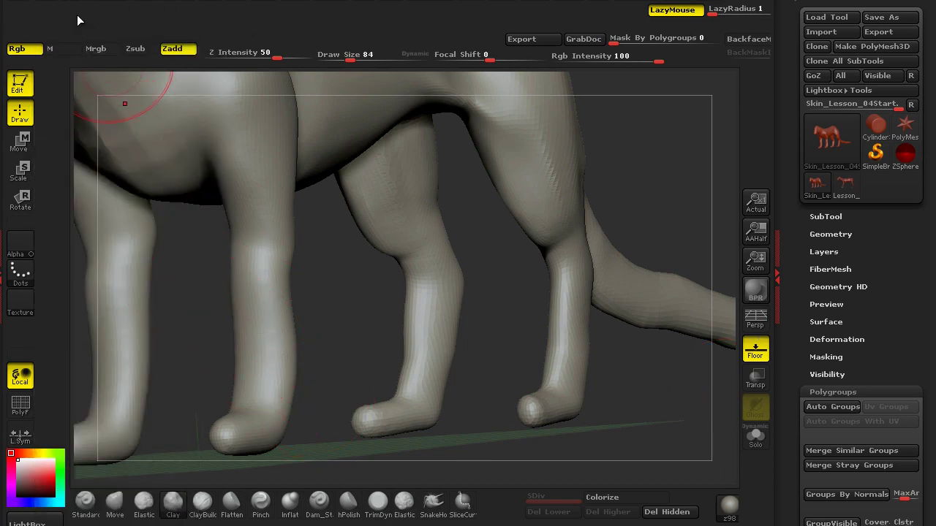
{"action": "left_click", "coordinate": [48, 8]}
{"action": "scroll", "coordinate": [163, 388], "scroll_direction": "down", "scroll_amount": 10}
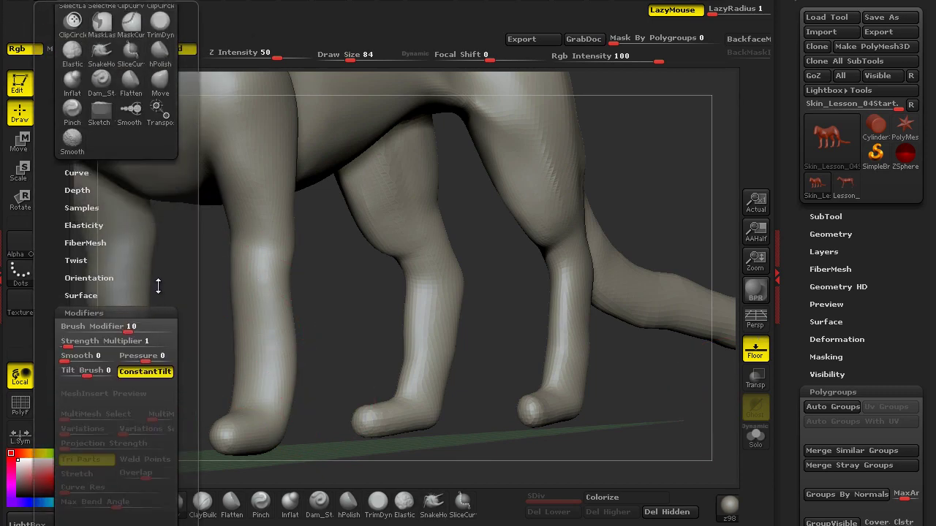
{"action": "left_click", "coordinate": [106, 393]}
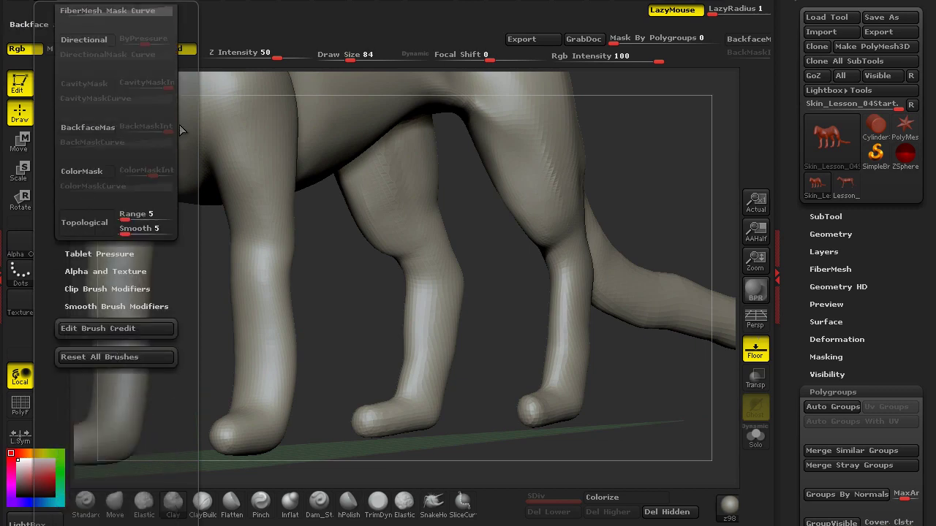
{"action": "scroll", "coordinate": [181, 130], "scroll_direction": "up", "scroll_amount": 5}
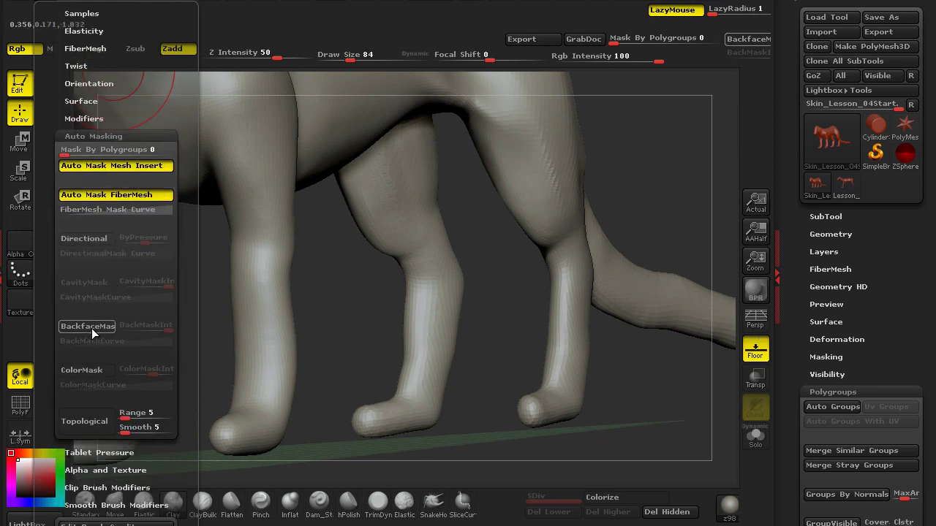
{"action": "left_click", "coordinate": [89, 327]}
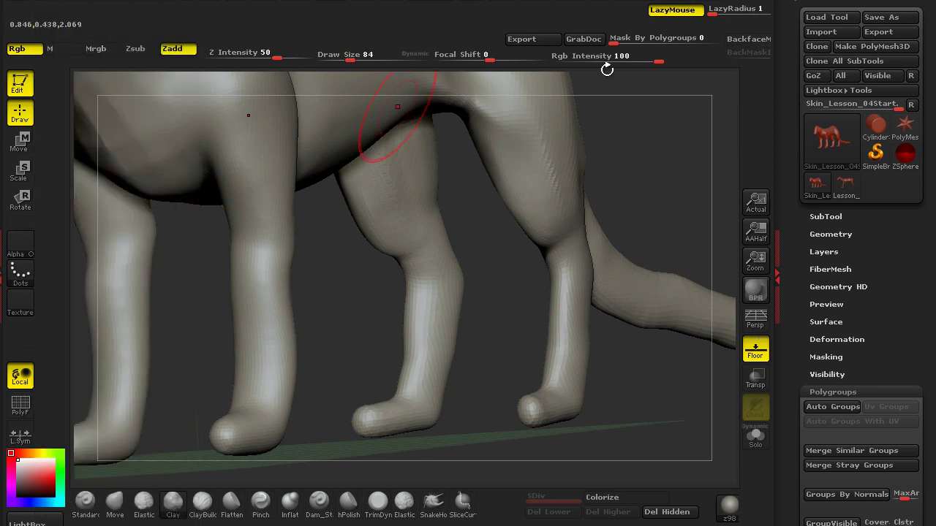
{"action": "left_click", "coordinate": [739, 39]}
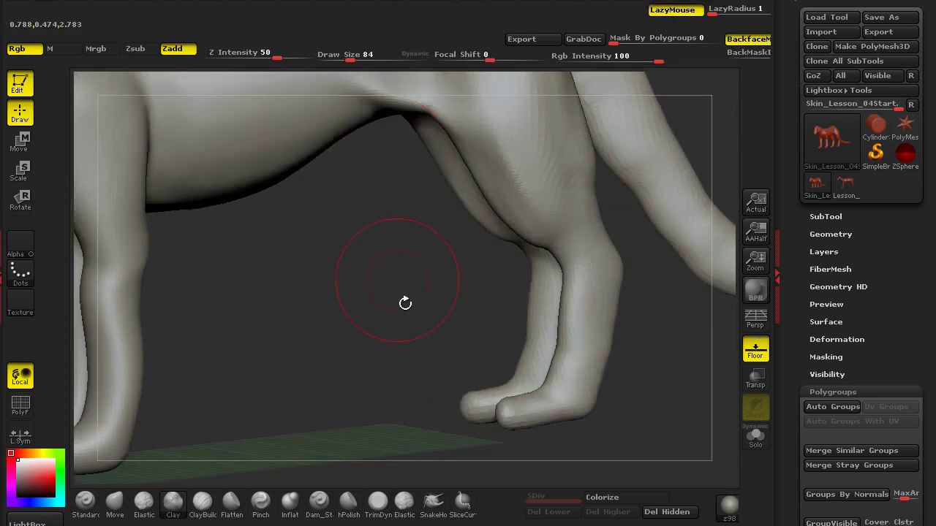
Build up the lower hind leg and hock with Clay strokes
{"action": "left_click_drag", "start_coordinate": [405, 303], "coordinate": [387, 318]}
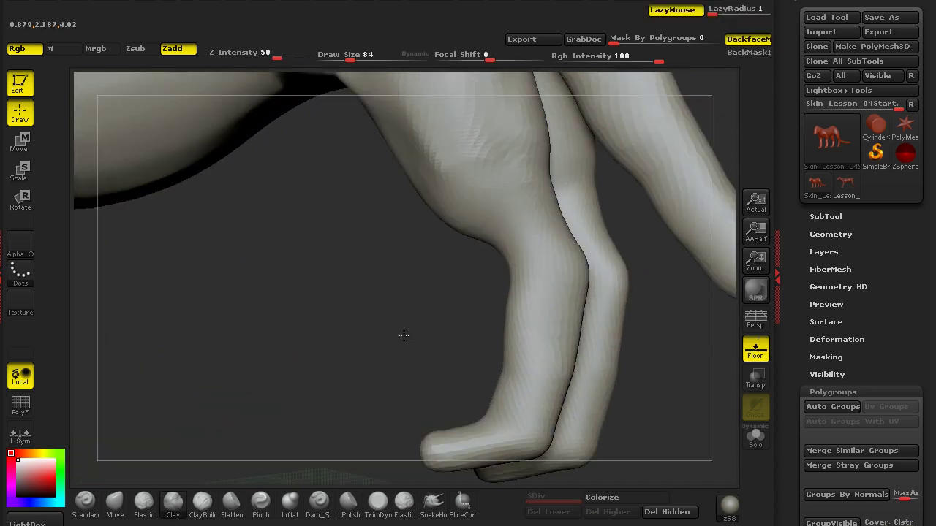
{"action": "left_click_drag", "start_coordinate": [403, 335], "coordinate": [501, 222]}
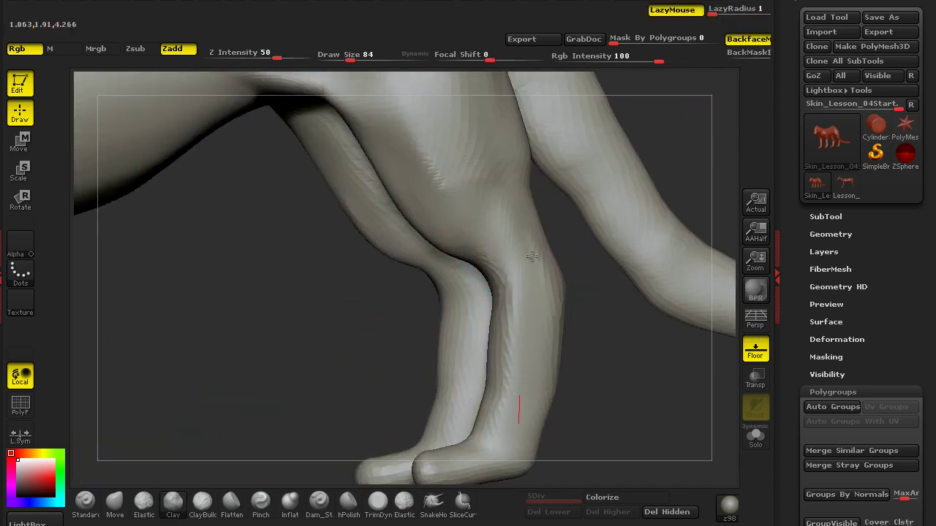
{"action": "left_click_drag", "start_coordinate": [533, 264], "coordinate": [501, 383]}
{"action": "left_click_drag", "start_coordinate": [340, 374], "coordinate": [443, 328]}
{"action": "mouse_move", "coordinate": [421, 361]}
{"action": "left_mouse_down"}
{"action": "mouse_move", "coordinate": [479, 318]}
{"action": "mouse_move", "coordinate": [532, 386]}
{"action": "mouse_move", "coordinate": [595, 293]}
{"action": "mouse_move", "coordinate": [670, 276]}
{"action": "mouse_move", "coordinate": [544, 168]}
{"action": "left_mouse_up"}
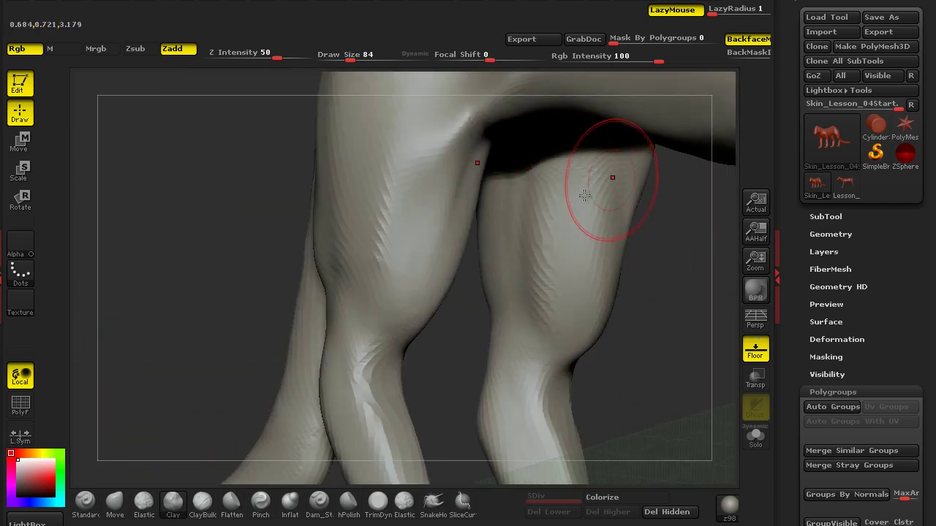
Build up the outer thigh muscle and the fold in front of the hip with Clay, smoothing rough spots
{"action": "mouse_move", "coordinate": [527, 258]}
{"action": "left_mouse_down"}
{"action": "mouse_move", "coordinate": [622, 278]}
{"action": "mouse_move", "coordinate": [432, 293]}
{"action": "left_mouse_up"}
{"action": "mouse_move", "coordinate": [485, 167]}
{"action": "left_mouse_down"}
{"action": "mouse_move", "coordinate": [498, 200]}
{"action": "mouse_move", "coordinate": [582, 256]}
{"action": "mouse_move", "coordinate": [567, 176]}
{"action": "left_mouse_up"}
{"action": "mouse_move", "coordinate": [407, 397]}
{"action": "left_mouse_down"}
{"action": "mouse_move", "coordinate": [443, 339]}
{"action": "mouse_move", "coordinate": [429, 407]}
{"action": "mouse_move", "coordinate": [519, 399]}
{"action": "left_mouse_up"}
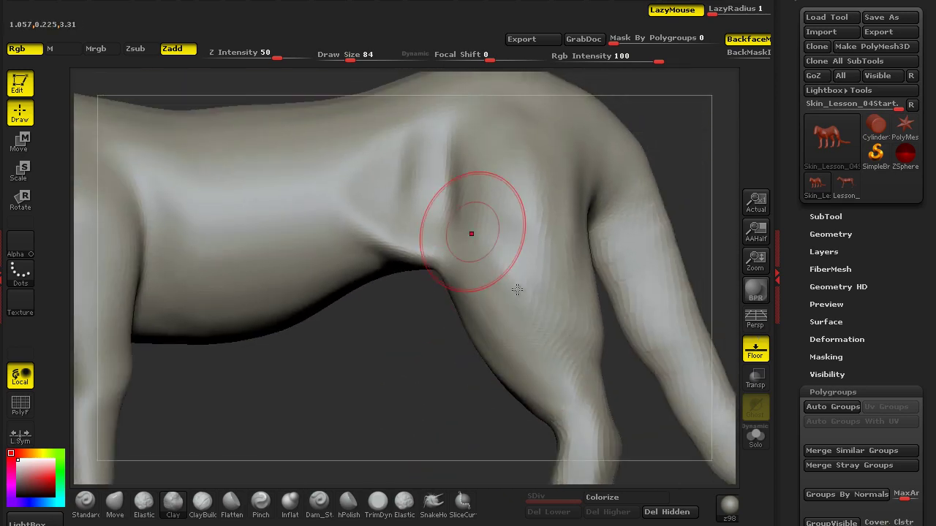
{"action": "left_click_drag", "start_coordinate": [600, 315], "coordinate": [573, 215]}
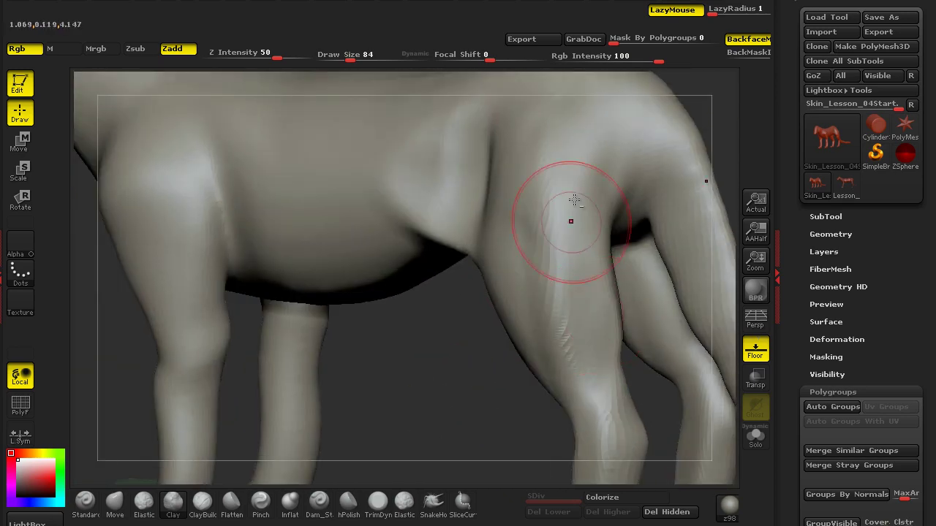
{"action": "mouse_move", "coordinate": [611, 320]}
{"action": "left_mouse_down"}
{"action": "mouse_move", "coordinate": [608, 292]}
{"action": "mouse_move", "coordinate": [574, 347]}
{"action": "mouse_move", "coordinate": [613, 219]}
{"action": "mouse_move", "coordinate": [600, 385]}
{"action": "mouse_move", "coordinate": [607, 197]}
{"action": "left_mouse_up"}
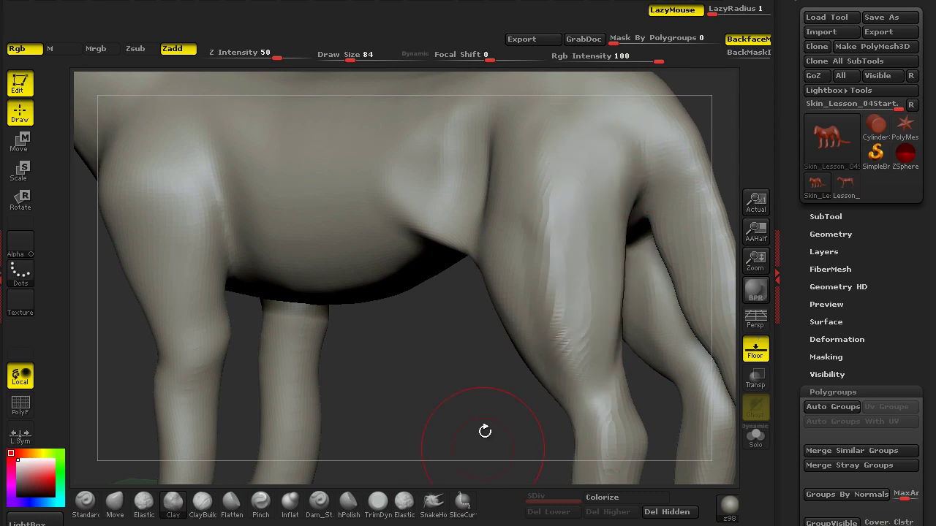
{"action": "left_click_drag", "start_coordinate": [485, 430], "coordinate": [488, 457], "text": "shift"}
{"action": "left_click_drag", "start_coordinate": [553, 184], "coordinate": [592, 380]}
{"action": "mouse_move", "coordinate": [528, 142]}
{"action": "left_mouse_down"}
{"action": "mouse_move", "coordinate": [549, 257]}
{"action": "mouse_move", "coordinate": [504, 125]}
{"action": "mouse_move", "coordinate": [589, 159]}
{"action": "left_mouse_up"}
Refine the thigh and flank forms with Clay, and smooth the flank in front of the hind leg
{"action": "left_click_drag", "start_coordinate": [540, 473], "coordinate": [455, 156], "text": "alt"}
{"action": "mouse_move", "coordinate": [395, 267]}
{"action": "left_mouse_down"}
{"action": "mouse_move", "coordinate": [409, 382]}
{"action": "mouse_move", "coordinate": [575, 253]}
{"action": "mouse_move", "coordinate": [591, 173]}
{"action": "mouse_move", "coordinate": [631, 147]}
{"action": "left_mouse_up"}
{"action": "left_click_drag", "start_coordinate": [568, 344], "coordinate": [574, 377]}
{"action": "left_click_drag", "start_coordinate": [483, 406], "coordinate": [529, 454], "text": "alt"}
{"action": "left_click_drag", "start_coordinate": [526, 282], "coordinate": [428, 224]}
{"action": "mouse_move", "coordinate": [538, 410]}
{"action": "left_mouse_down", "text": "alt"}
{"action": "mouse_move", "coordinate": [566, 438]}
{"action": "mouse_move", "coordinate": [574, 468]}
{"action": "left_mouse_up", "text": "alt"}
{"action": "left_click_drag", "start_coordinate": [488, 327], "coordinate": [613, 369]}
{"action": "mouse_move", "coordinate": [461, 302]}
{"action": "left_mouse_down"}
{"action": "mouse_move", "coordinate": [587, 341]}
{"action": "mouse_move", "coordinate": [618, 369]}
{"action": "mouse_move", "coordinate": [588, 354]}
{"action": "left_mouse_up"}
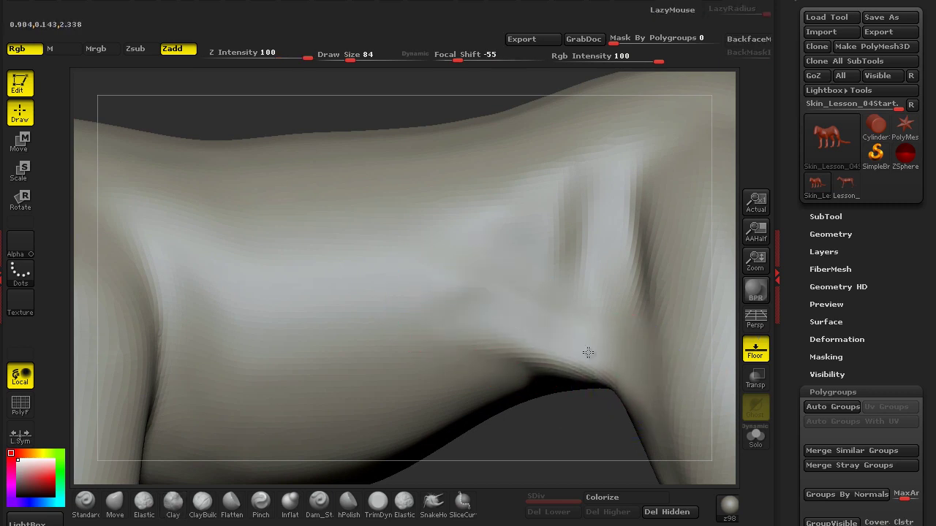
Carve a crease along the skin fold between belly and thigh with the Dam_Standard brush, softening its front end
{"action": "left_click", "coordinate": [319, 503]}
{"action": "mouse_move", "coordinate": [489, 424]}
{"action": "left_mouse_down"}
{"action": "mouse_move", "coordinate": [524, 373]}
{"action": "mouse_move", "coordinate": [528, 347]}
{"action": "left_mouse_up"}
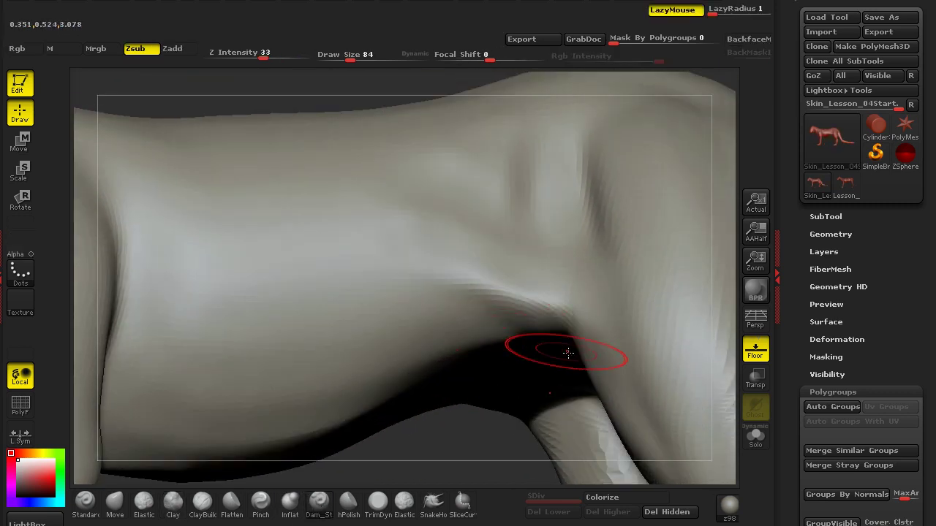
{"action": "left_click_drag", "start_coordinate": [485, 298], "coordinate": [573, 332]}
{"action": "mouse_move", "coordinate": [561, 338]}
{"action": "left_mouse_down"}
{"action": "mouse_move", "coordinate": [367, 245]}
{"action": "mouse_move", "coordinate": [567, 341]}
{"action": "left_mouse_up"}
{"action": "mouse_move", "coordinate": [424, 258]}
{"action": "left_mouse_down"}
{"action": "mouse_move", "coordinate": [457, 277]}
{"action": "mouse_move", "coordinate": [325, 226]}
{"action": "left_mouse_up"}
{"action": "left_click_drag", "start_coordinate": [483, 424], "coordinate": [475, 464]}
{"action": "mouse_move", "coordinate": [516, 300]}
{"action": "left_mouse_down", "text": "shift"}
{"action": "mouse_move", "coordinate": [431, 288]}
{"action": "mouse_move", "coordinate": [365, 252]}
{"action": "left_mouse_up", "text": "shift"}
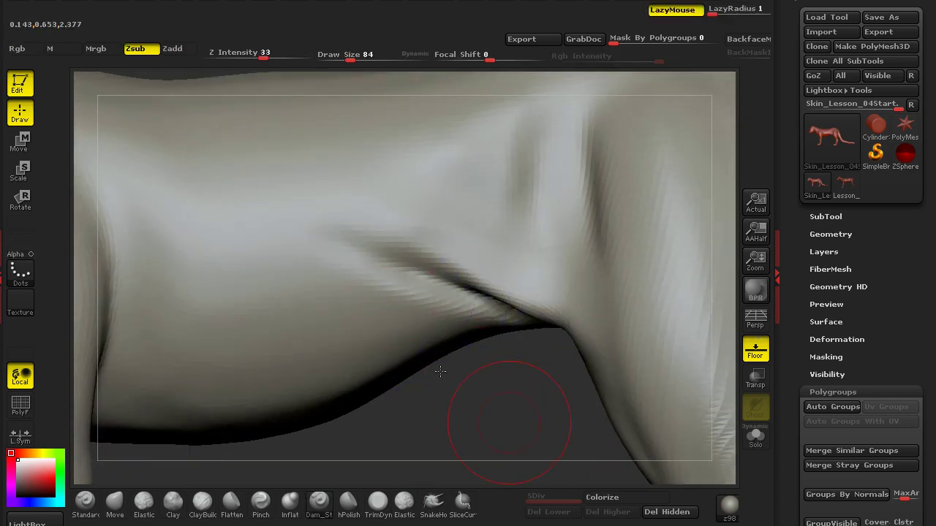
{"action": "key", "text": "f"}
Carve a diagonal crease behind the shoulder, running up across the rib cage, with the Dam_Standard brush
{"action": "left_click_drag", "start_coordinate": [472, 402], "coordinate": [485, 452], "text": "alt"}
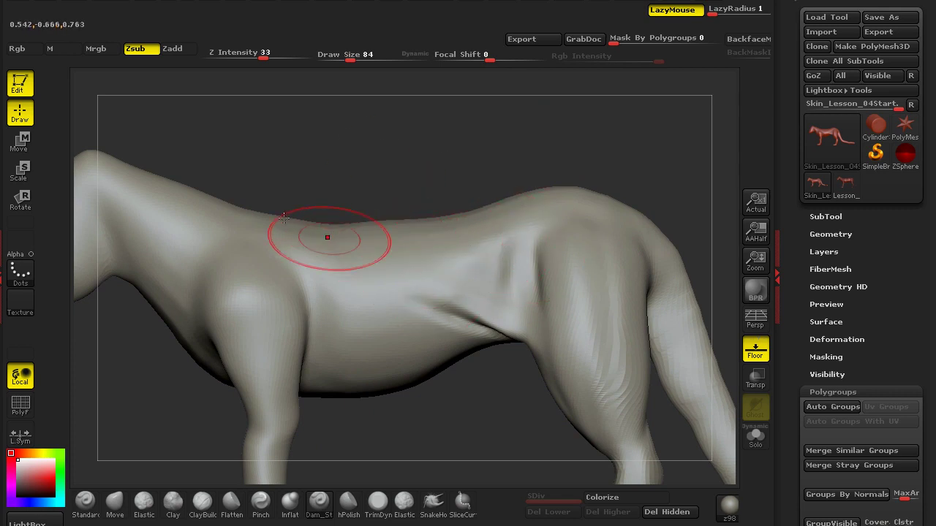
{"action": "left_click_drag", "start_coordinate": [205, 148], "coordinate": [250, 150], "text": "alt"}
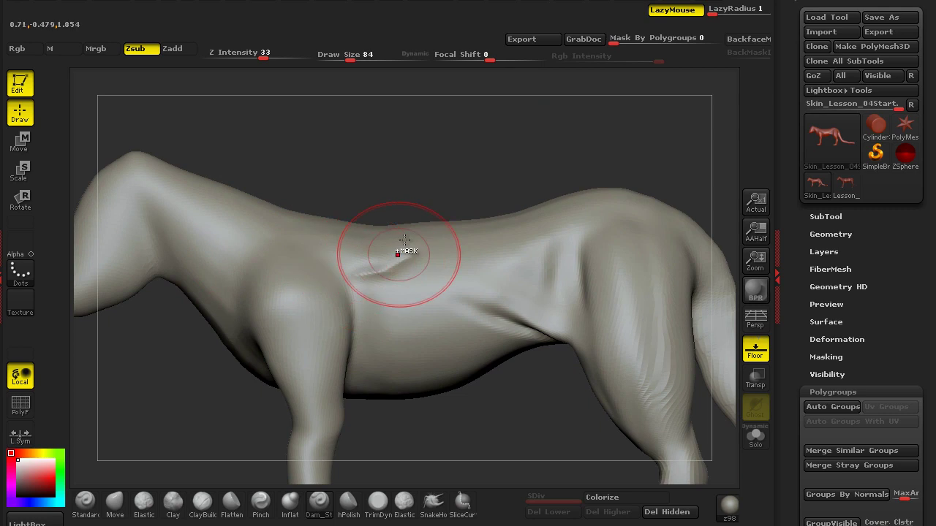
{"action": "key", "text": "ctrl+z"}
{"action": "mouse_move", "coordinate": [360, 336]}
{"action": "left_mouse_down"}
{"action": "mouse_move", "coordinate": [420, 280]}
{"action": "mouse_move", "coordinate": [400, 296]}
{"action": "left_mouse_up"}
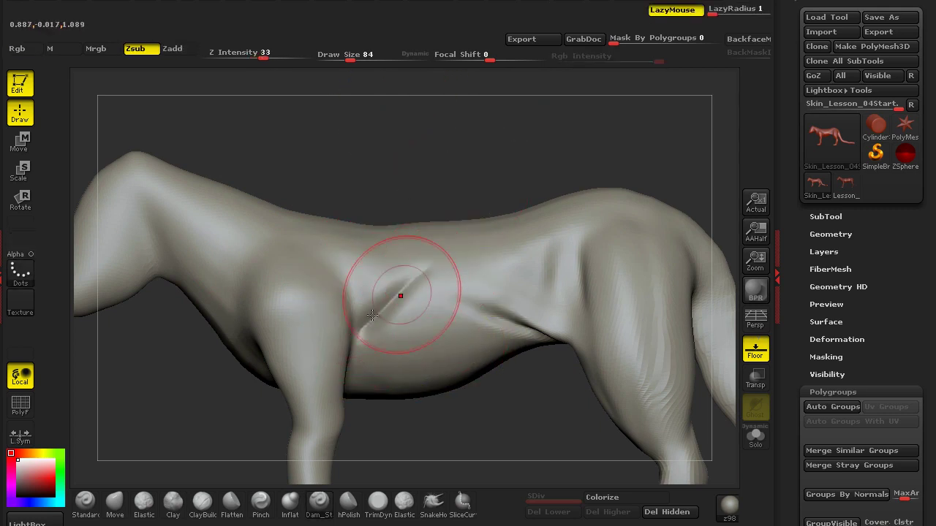
{"action": "mouse_move", "coordinate": [417, 165]}
{"action": "left_mouse_down", "text": "alt"}
{"action": "mouse_move", "coordinate": [492, 204]}
{"action": "mouse_move", "coordinate": [399, 181]}
{"action": "left_mouse_up", "text": "alt"}
Build up the shoulder blade and neck muscles with the Clay brush
{"action": "left_click", "coordinate": [172, 503]}
{"action": "mouse_move", "coordinate": [174, 446]}
{"action": "left_mouse_down"}
{"action": "mouse_move", "coordinate": [316, 243]}
{"action": "mouse_move", "coordinate": [431, 229]}
{"action": "left_mouse_up"}
{"action": "mouse_move", "coordinate": [294, 297]}
{"action": "left_mouse_down"}
{"action": "mouse_move", "coordinate": [302, 257]}
{"action": "mouse_move", "coordinate": [201, 161]}
{"action": "mouse_move", "coordinate": [302, 173]}
{"action": "left_mouse_up"}
{"action": "left_click_drag", "start_coordinate": [330, 143], "coordinate": [363, 169]}
{"action": "left_click_drag", "start_coordinate": [428, 185], "coordinate": [391, 192]}
Carve a crease along the top of the shoulder toward the back with the Dam_Standard brush
{"action": "left_click", "coordinate": [319, 502]}
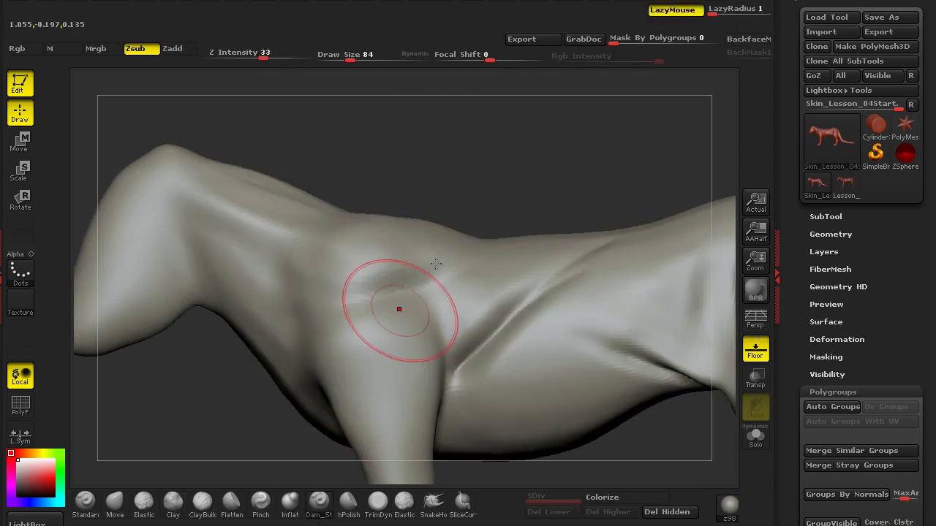
{"action": "left_click_drag", "start_coordinate": [354, 287], "coordinate": [415, 235]}
{"action": "left_click_drag", "start_coordinate": [481, 187], "coordinate": [432, 253]}
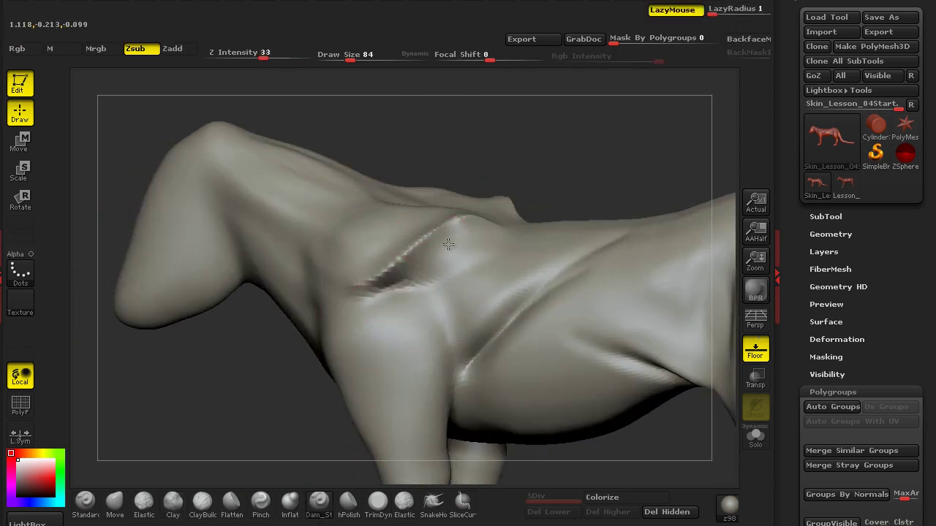
Isolate a patch behind the shoulder blade with an inverted mask and pull it upward into a limb-like stub with the Move brush
{"action": "left_click_drag", "start_coordinate": [308, 391], "coordinate": [327, 424], "text": "alt"}
{"action": "mouse_move", "coordinate": [457, 320]}
{"action": "left_mouse_down", "text": "ctrl"}
{"action": "mouse_move", "coordinate": [430, 311]}
{"action": "mouse_move", "coordinate": [463, 301]}
{"action": "mouse_move", "coordinate": [487, 316]}
{"action": "left_mouse_up", "text": "ctrl"}
{"action": "mouse_move", "coordinate": [174, 439]}
{"action": "left_mouse_down", "text": "alt"}
{"action": "mouse_move", "coordinate": [276, 426]}
{"action": "mouse_move", "coordinate": [197, 453]}
{"action": "mouse_move", "coordinate": [324, 369]}
{"action": "left_mouse_up", "text": "alt"}
{"action": "left_click", "coordinate": [276, 426], "text": "ctrl"}
{"action": "left_click", "coordinate": [115, 504]}
{"action": "mouse_move", "coordinate": [448, 297]}
{"action": "left_mouse_down"}
{"action": "mouse_move", "coordinate": [518, 178]}
{"action": "mouse_move", "coordinate": [428, 225]}
{"action": "mouse_move", "coordinate": [421, 283]}
{"action": "left_mouse_up"}
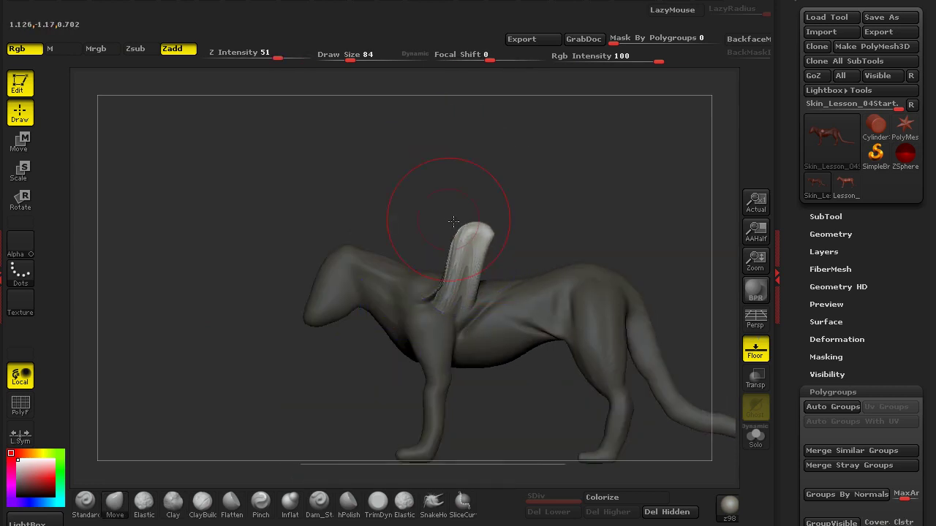
Clear the mask and remesh the DynaMesh with the pulled-out shoulder stubs
{"action": "left_click_drag", "start_coordinate": [359, 360], "coordinate": [409, 417], "text": "alt"}
{"action": "left_click_drag", "start_coordinate": [563, 169], "coordinate": [558, 165], "text": "ctrl"}
{"action": "left_click_drag", "start_coordinate": [558, 164], "coordinate": [462, 113]}
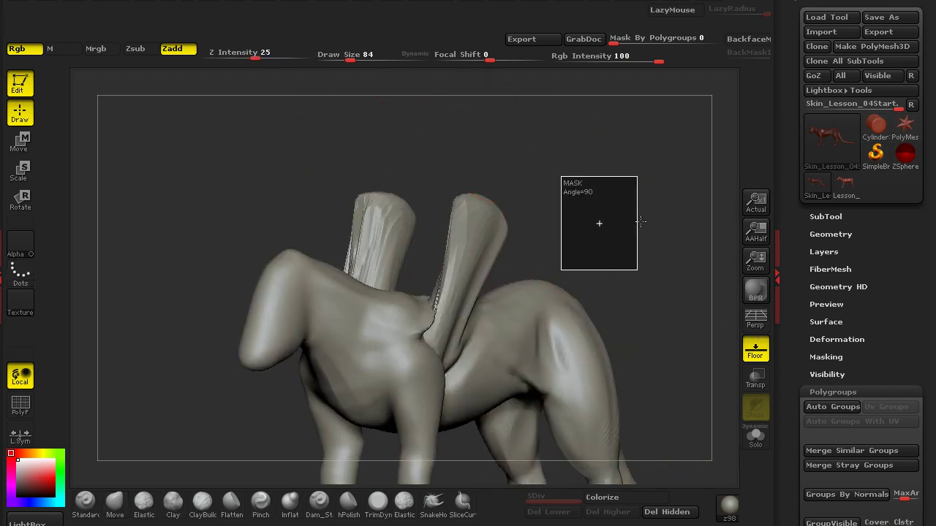
{"action": "left_click_drag", "start_coordinate": [590, 219], "coordinate": [564, 184]}
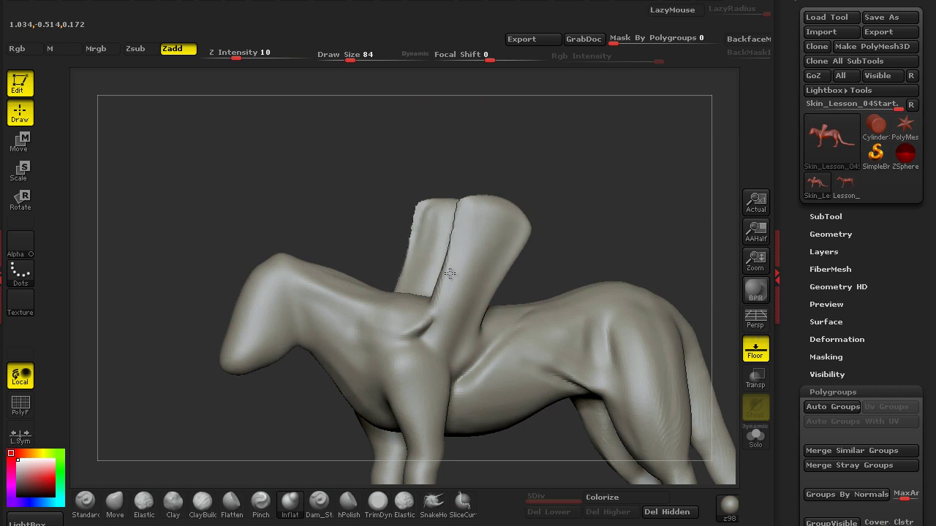
Thicken and round the two shoulder stubs with the Inflat brush
{"action": "left_click_drag", "start_coordinate": [501, 169], "coordinate": [491, 211]}
{"action": "mouse_move", "coordinate": [443, 250]}
{"action": "left_mouse_down"}
{"action": "mouse_move", "coordinate": [466, 192]}
{"action": "mouse_move", "coordinate": [454, 181]}
{"action": "left_mouse_up"}
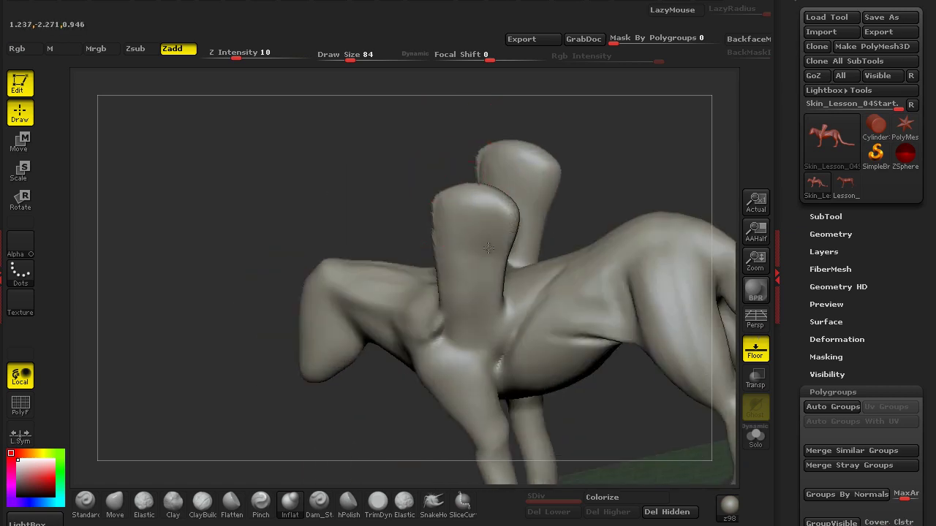
{"action": "left_click_drag", "start_coordinate": [454, 343], "coordinate": [382, 224]}
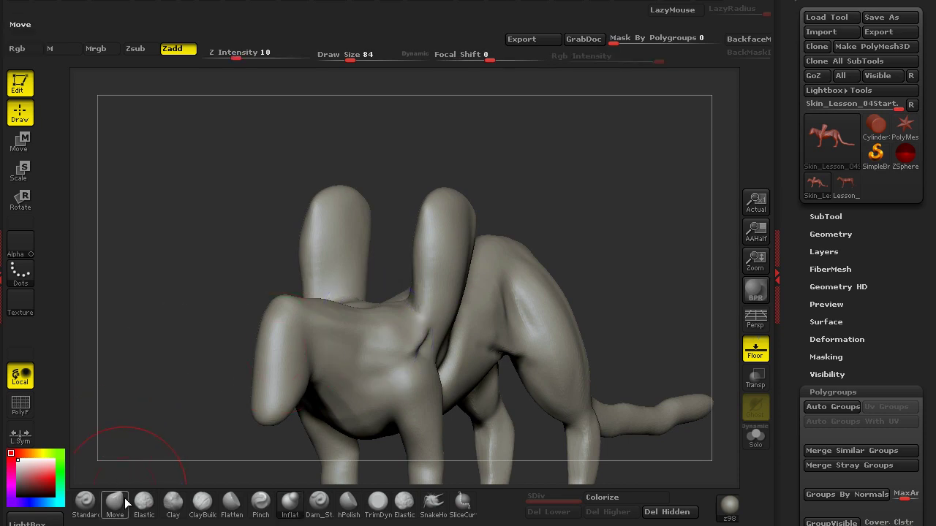
Spread the stubs outward and widen their ends into a paddle shape with the Move brush
{"action": "left_click_drag", "start_coordinate": [457, 194], "coordinate": [429, 180]}
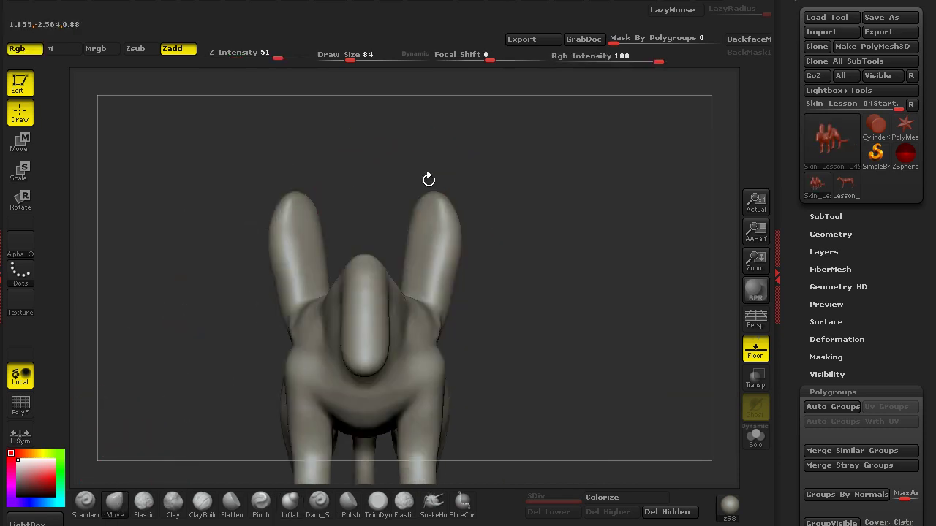
{"action": "mouse_move", "coordinate": [442, 252]}
{"action": "left_mouse_down"}
{"action": "mouse_move", "coordinate": [426, 264]}
{"action": "mouse_move", "coordinate": [422, 210]}
{"action": "left_mouse_up"}
{"action": "mouse_move", "coordinate": [500, 226]}
{"action": "left_mouse_down"}
{"action": "mouse_move", "coordinate": [407, 230]}
{"action": "mouse_move", "coordinate": [324, 188]}
{"action": "mouse_move", "coordinate": [397, 271]}
{"action": "mouse_move", "coordinate": [452, 280]}
{"action": "left_mouse_up"}
{"action": "mouse_move", "coordinate": [452, 223]}
{"action": "left_mouse_down"}
{"action": "mouse_move", "coordinate": [487, 215]}
{"action": "mouse_move", "coordinate": [461, 202]}
{"action": "mouse_move", "coordinate": [446, 177]}
{"action": "mouse_move", "coordinate": [422, 182]}
{"action": "left_mouse_up"}
{"action": "left_click_drag", "start_coordinate": [377, 212], "coordinate": [474, 220]}
{"action": "mouse_move", "coordinate": [324, 146]}
{"action": "left_mouse_down"}
{"action": "mouse_move", "coordinate": [278, 142]}
{"action": "mouse_move", "coordinate": [372, 132]}
{"action": "left_mouse_up"}
{"action": "left_click_drag", "start_coordinate": [410, 159], "coordinate": [449, 134]}
{"action": "left_click_drag", "start_coordinate": [444, 154], "coordinate": [526, 109]}
{"action": "left_click_drag", "start_coordinate": [465, 162], "coordinate": [508, 219]}
Undo the last Move strokes on the stubs
{"action": "key", "text": "ctrl+z"}
{"action": "key", "text": "ctrl+z"}
{"action": "key", "text": "ctrl+z"}
{"action": "key", "text": "ctrl+z"}
{"action": "mouse_move", "coordinate": [327, 121]}
{"action": "left_mouse_down", "text": "alt"}
{"action": "mouse_move", "coordinate": [368, 249]}
{"action": "mouse_move", "coordinate": [402, 200]}
{"action": "mouse_move", "coordinate": [436, 292]}
{"action": "mouse_move", "coordinate": [464, 267]}
{"action": "mouse_move", "coordinate": [454, 275]}
{"action": "left_mouse_up", "text": "alt"}
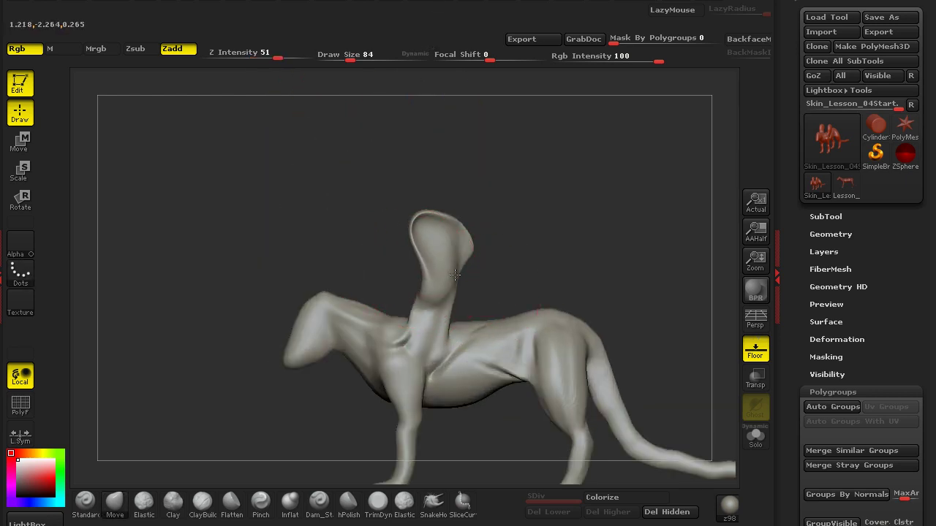
{"action": "key", "text": "ctrl+z"}
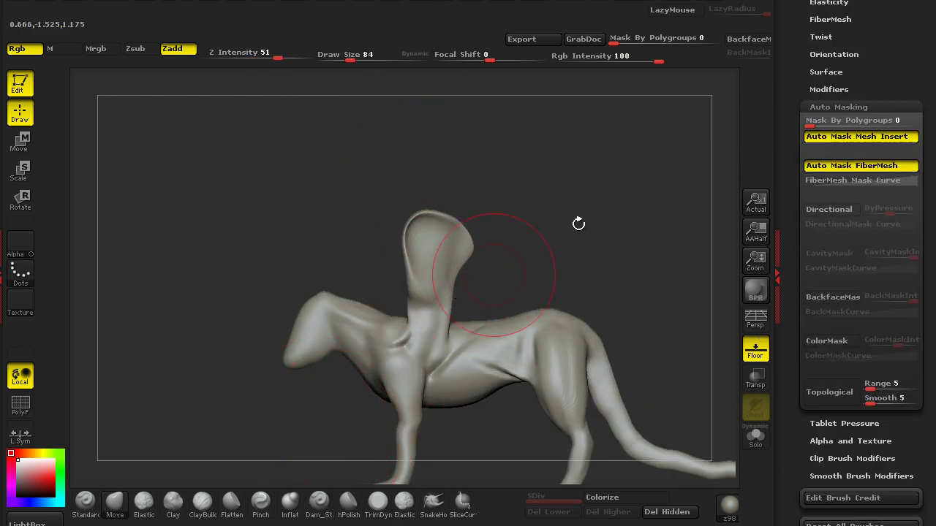
{"action": "scroll", "coordinate": [908, 43], "scroll_direction": "up", "scroll_amount": 5}
{"action": "scroll", "coordinate": [925, 44], "scroll_direction": "up", "scroll_amount": 1}
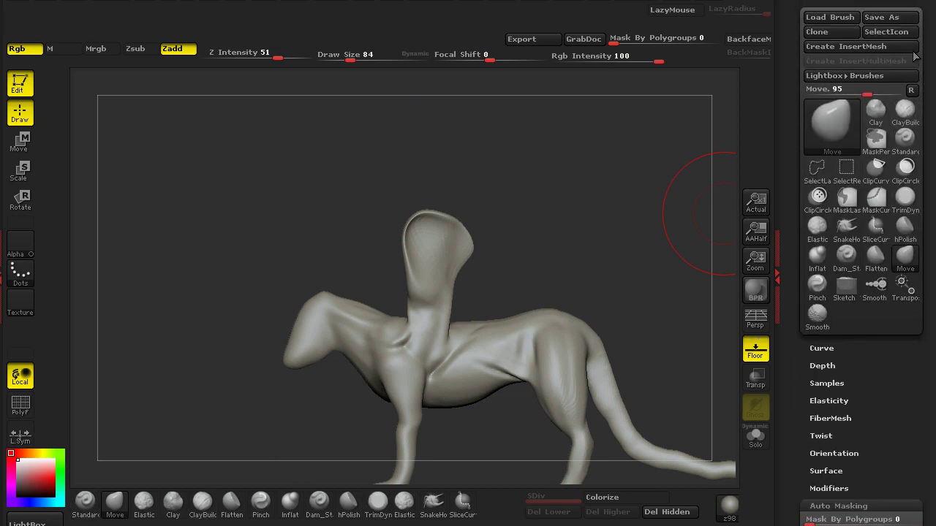
{"action": "left_click", "coordinate": [921, 1]}
Mask the front of the body and pull the stub ends up and back into the beginning of a wing with the Move brush
{"action": "mouse_move", "coordinate": [364, 278]}
{"action": "left_mouse_down"}
{"action": "mouse_move", "coordinate": [395, 261]}
{"action": "mouse_move", "coordinate": [318, 234]}
{"action": "mouse_move", "coordinate": [323, 213]}
{"action": "left_mouse_up"}
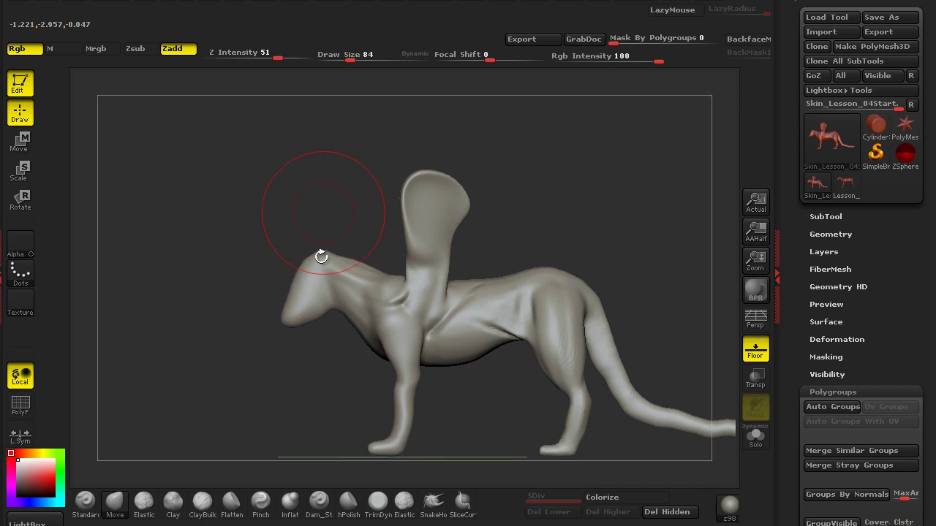
{"action": "mouse_move", "coordinate": [245, 453]}
{"action": "left_mouse_down", "text": "ctrl"}
{"action": "mouse_move", "coordinate": [439, 414]}
{"action": "mouse_move", "coordinate": [457, 234]}
{"action": "mouse_move", "coordinate": [292, 168]}
{"action": "mouse_move", "coordinate": [227, 205]}
{"action": "mouse_move", "coordinate": [231, 171]}
{"action": "left_mouse_up", "text": "ctrl"}
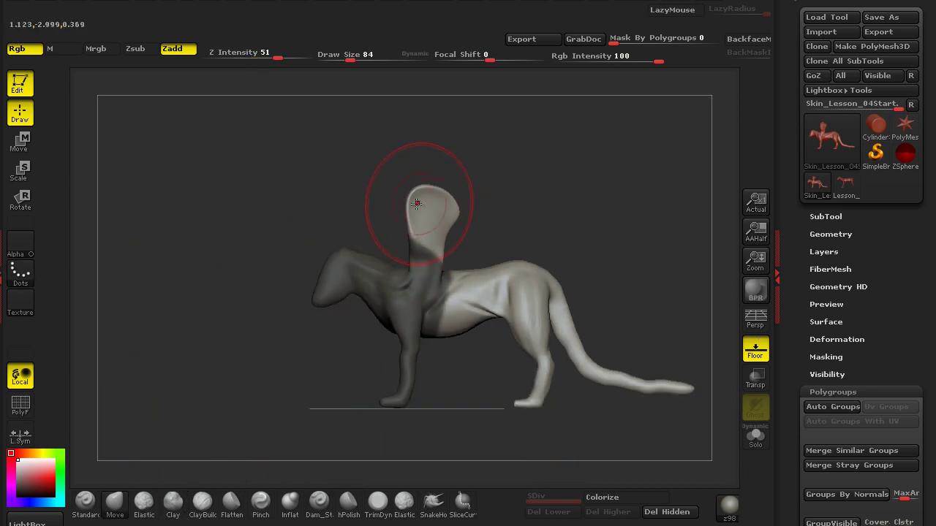
{"action": "left_click_drag", "start_coordinate": [418, 202], "coordinate": [460, 116]}
{"action": "left_click_drag", "start_coordinate": [445, 171], "coordinate": [518, 82]}
{"action": "left_click_drag", "start_coordinate": [465, 136], "coordinate": [434, 129]}
{"action": "mouse_move", "coordinate": [472, 167]}
{"action": "left_mouse_down"}
{"action": "mouse_move", "coordinate": [533, 167]}
{"action": "mouse_move", "coordinate": [537, 208]}
{"action": "left_mouse_up"}
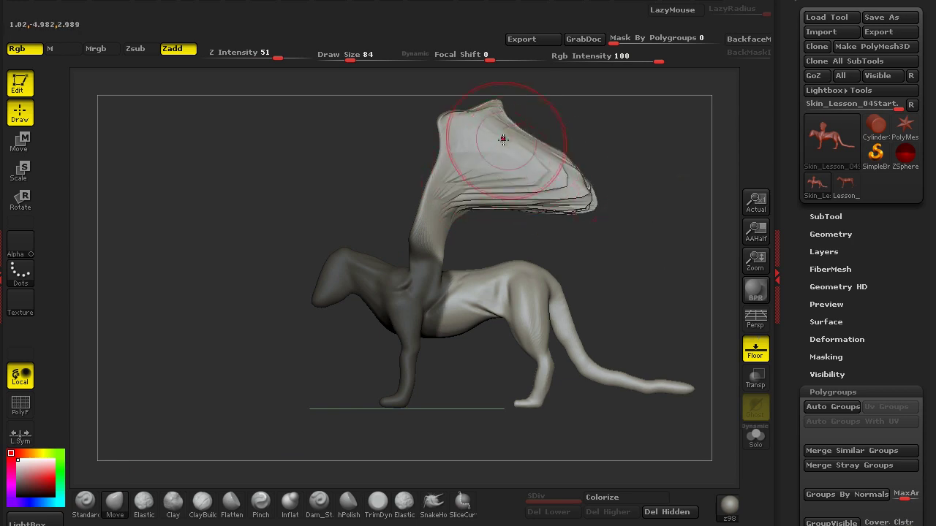
Stretch the wing into a broad shape sweeping back over the hindquarters with the Move brush
{"action": "left_click_drag", "start_coordinate": [502, 140], "coordinate": [532, 102]}
{"action": "left_click_drag", "start_coordinate": [457, 109], "coordinate": [446, 82]}
{"action": "left_click_drag", "start_coordinate": [430, 162], "coordinate": [402, 170]}
{"action": "mouse_move", "coordinate": [558, 200]}
{"action": "left_mouse_down"}
{"action": "mouse_move", "coordinate": [615, 253]}
{"action": "mouse_move", "coordinate": [625, 247]}
{"action": "left_mouse_up"}
{"action": "left_click_drag", "start_coordinate": [574, 146], "coordinate": [636, 109]}
{"action": "mouse_move", "coordinate": [664, 139]}
{"action": "left_mouse_down"}
{"action": "mouse_move", "coordinate": [495, 149]}
{"action": "mouse_move", "coordinate": [359, 280]}
{"action": "mouse_move", "coordinate": [408, 255]}
{"action": "mouse_move", "coordinate": [383, 288]}
{"action": "mouse_move", "coordinate": [448, 244]}
{"action": "mouse_move", "coordinate": [517, 178]}
{"action": "mouse_move", "coordinate": [390, 119]}
{"action": "mouse_move", "coordinate": [455, 149]}
{"action": "mouse_move", "coordinate": [447, 293]}
{"action": "mouse_move", "coordinate": [390, 305]}
{"action": "mouse_move", "coordinate": [457, 219]}
{"action": "mouse_move", "coordinate": [267, 302]}
{"action": "mouse_move", "coordinate": [361, 210]}
{"action": "left_mouse_up"}
{"action": "left_click_drag", "start_coordinate": [332, 173], "coordinate": [346, 169]}
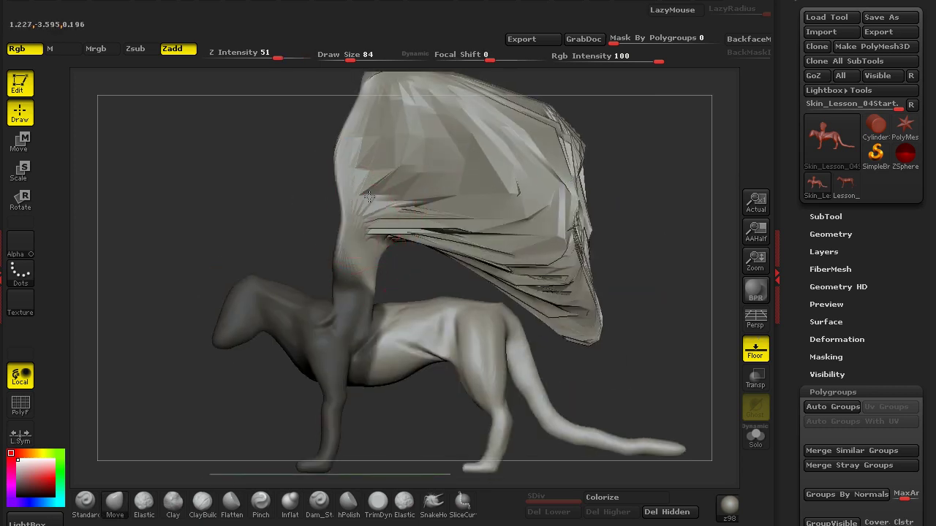
{"action": "left_click_drag", "start_coordinate": [339, 222], "coordinate": [360, 225]}
Clear the mask, remesh the DynaMesh, and smooth the stretched wing surface
{"action": "left_click_drag", "start_coordinate": [223, 195], "coordinate": [230, 176], "text": "ctrl"}
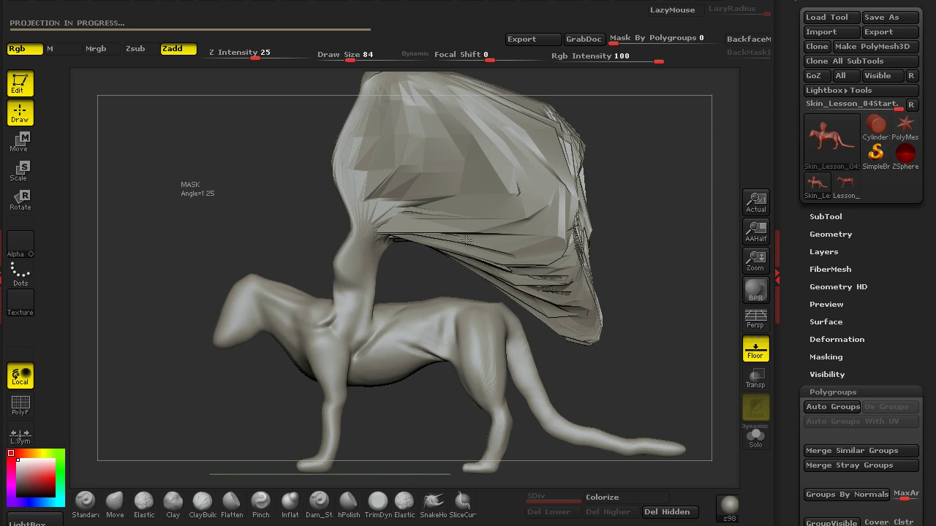
{"action": "mouse_move", "coordinate": [471, 212]}
{"action": "left_mouse_down", "text": "shift"}
{"action": "mouse_move", "coordinate": [461, 238]}
{"action": "mouse_move", "coordinate": [567, 310]}
{"action": "left_mouse_up", "text": "shift"}
{"action": "left_click_drag", "start_coordinate": [565, 175], "coordinate": [587, 211], "text": "shift"}
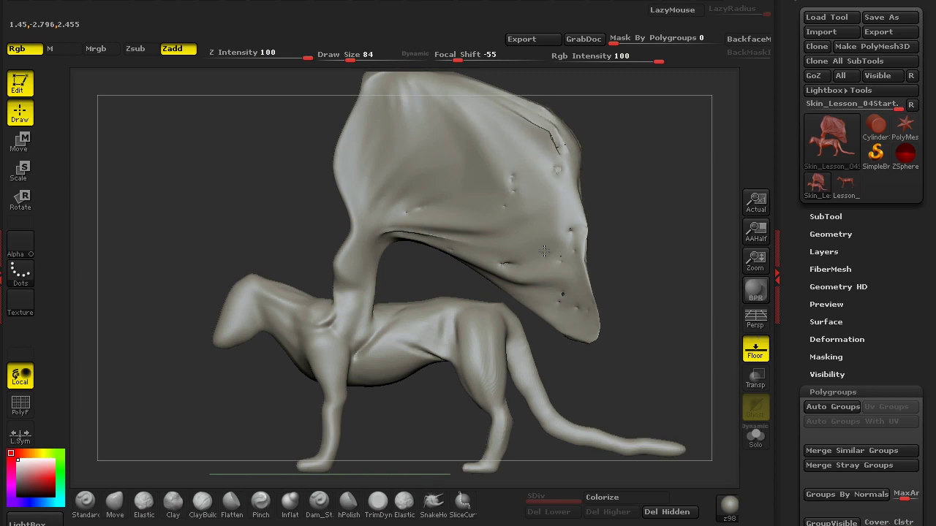
Thicken the thin lower edges of the wings with the Inflat brush
{"action": "mouse_move", "coordinate": [613, 291]}
{"action": "left_mouse_down"}
{"action": "mouse_move", "coordinate": [624, 198]}
{"action": "mouse_move", "coordinate": [460, 182]}
{"action": "mouse_move", "coordinate": [501, 238]}
{"action": "left_mouse_up"}
{"action": "mouse_move", "coordinate": [308, 236]}
{"action": "left_mouse_down"}
{"action": "mouse_move", "coordinate": [394, 231]}
{"action": "mouse_move", "coordinate": [455, 279]}
{"action": "left_mouse_up"}
{"action": "left_click_drag", "start_coordinate": [357, 391], "coordinate": [349, 341], "text": "alt"}
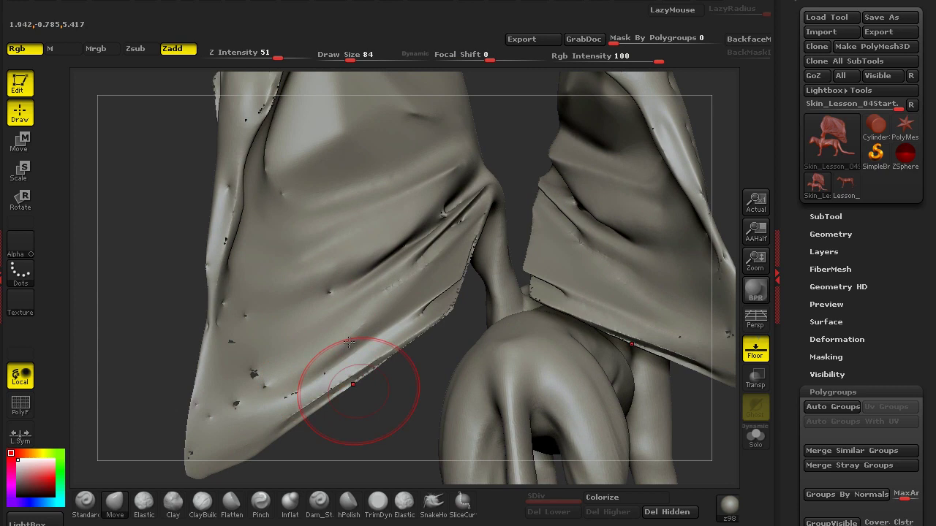
{"action": "left_click", "coordinate": [289, 501]}
{"action": "mouse_move", "coordinate": [163, 355]}
{"action": "left_mouse_down"}
{"action": "mouse_move", "coordinate": [282, 366]}
{"action": "mouse_move", "coordinate": [407, 319]}
{"action": "mouse_move", "coordinate": [338, 388]}
{"action": "mouse_move", "coordinate": [267, 172]}
{"action": "left_mouse_up"}
{"action": "left_click_drag", "start_coordinate": [322, 264], "coordinate": [344, 257]}
Inflate the thin upper and rear edges of the wings with the Inflat brush
{"action": "mouse_move", "coordinate": [272, 248]}
{"action": "left_mouse_down", "text": "alt"}
{"action": "mouse_move", "coordinate": [298, 391]}
{"action": "mouse_move", "coordinate": [322, 249]}
{"action": "mouse_move", "coordinate": [359, 172]}
{"action": "left_mouse_up", "text": "alt"}
{"action": "mouse_move", "coordinate": [504, 146]}
{"action": "left_mouse_down"}
{"action": "mouse_move", "coordinate": [599, 219]}
{"action": "mouse_move", "coordinate": [365, 190]}
{"action": "left_mouse_up"}
{"action": "left_click_drag", "start_coordinate": [336, 194], "coordinate": [220, 175]}
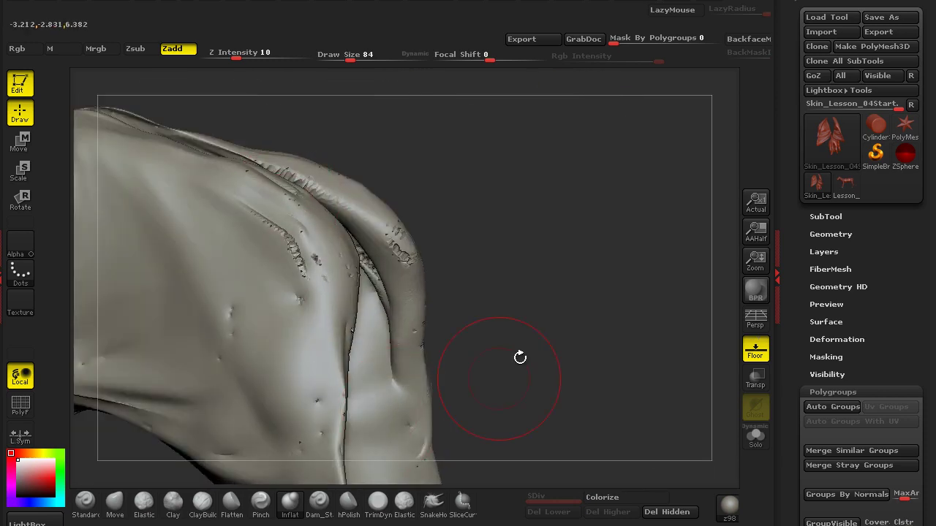
{"action": "left_click_drag", "start_coordinate": [518, 355], "coordinate": [335, 293]}
{"action": "mouse_move", "coordinate": [563, 321]}
{"action": "left_mouse_down"}
{"action": "mouse_move", "coordinate": [623, 305]}
{"action": "mouse_move", "coordinate": [702, 344]}
{"action": "left_mouse_up"}
{"action": "mouse_move", "coordinate": [308, 289]}
{"action": "left_mouse_down"}
{"action": "mouse_move", "coordinate": [406, 314]}
{"action": "mouse_move", "coordinate": [263, 281]}
{"action": "left_mouse_up"}
{"action": "left_click_drag", "start_coordinate": [223, 243], "coordinate": [282, 215]}
Remesh the DynaMesh and smooth the pits and rough ridges on the wing's outer side
{"action": "left_click_drag", "start_coordinate": [653, 193], "coordinate": [736, 297], "text": "ctrl"}
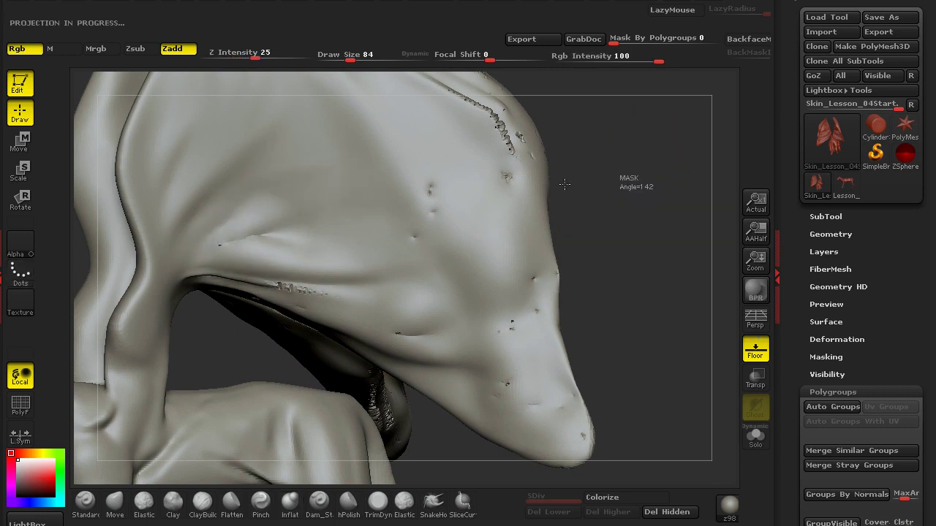
{"action": "left_click_drag", "start_coordinate": [466, 150], "coordinate": [461, 227], "text": "shift"}
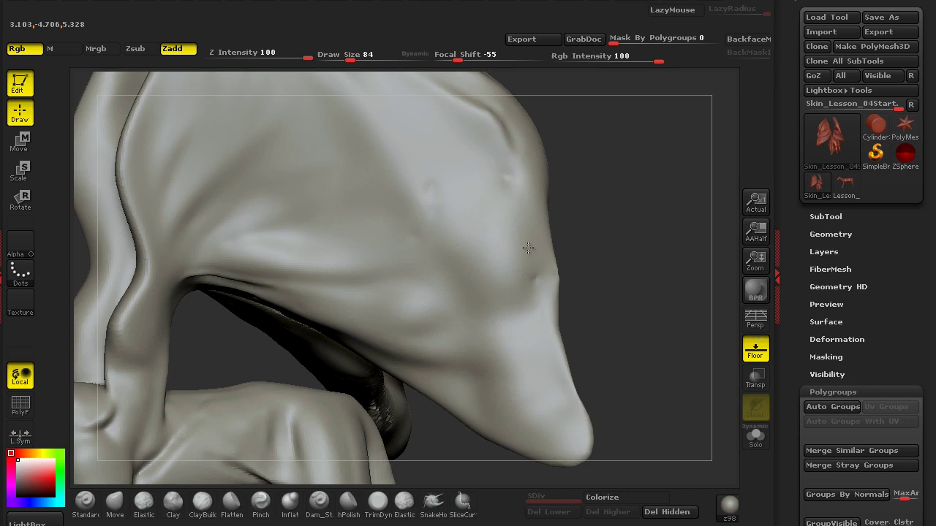
{"action": "left_click_drag", "start_coordinate": [319, 290], "coordinate": [238, 284], "text": "shift"}
Smooth the remaining rough spots on the wing from other sides
{"action": "mouse_move", "coordinate": [588, 258]}
{"action": "left_mouse_down"}
{"action": "mouse_move", "coordinate": [385, 183]}
{"action": "mouse_move", "coordinate": [311, 326]}
{"action": "left_mouse_up"}
{"action": "left_click_drag", "start_coordinate": [515, 417], "coordinate": [640, 341], "text": "shift"}
{"action": "mouse_move", "coordinate": [676, 314]}
{"action": "left_mouse_down", "text": "shift"}
{"action": "mouse_move", "coordinate": [651, 326]}
{"action": "mouse_move", "coordinate": [658, 335]}
{"action": "mouse_move", "coordinate": [667, 323]}
{"action": "left_mouse_up", "text": "shift"}
Inflate the remaining thin spots along the wing's edges and remesh the DynaMesh
{"action": "left_click_drag", "start_coordinate": [712, 257], "coordinate": [647, 294]}
{"action": "mouse_move", "coordinate": [329, 245]}
{"action": "left_mouse_down"}
{"action": "mouse_move", "coordinate": [346, 244]}
{"action": "mouse_move", "coordinate": [329, 143]}
{"action": "mouse_move", "coordinate": [346, 272]}
{"action": "left_mouse_up"}
{"action": "left_click_drag", "start_coordinate": [536, 242], "coordinate": [575, 217]}
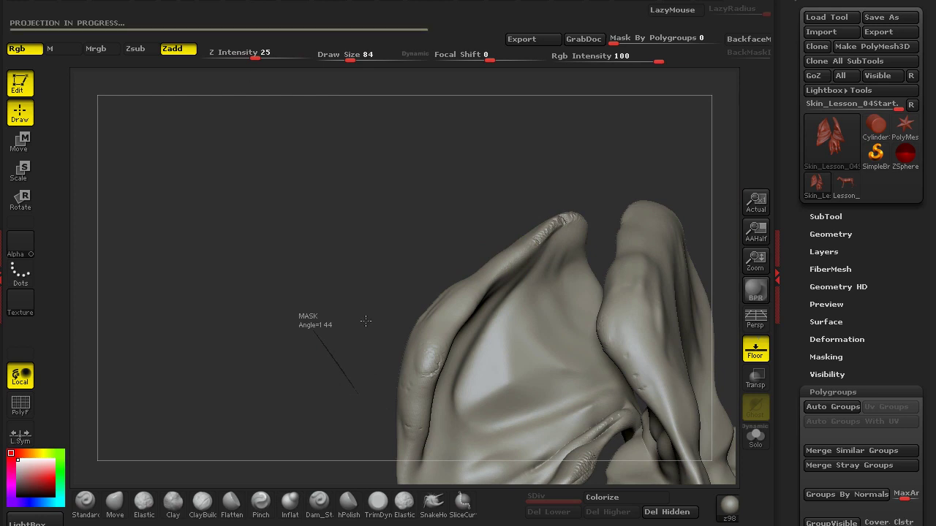
{"action": "left_click_drag", "start_coordinate": [323, 363], "coordinate": [372, 212]}
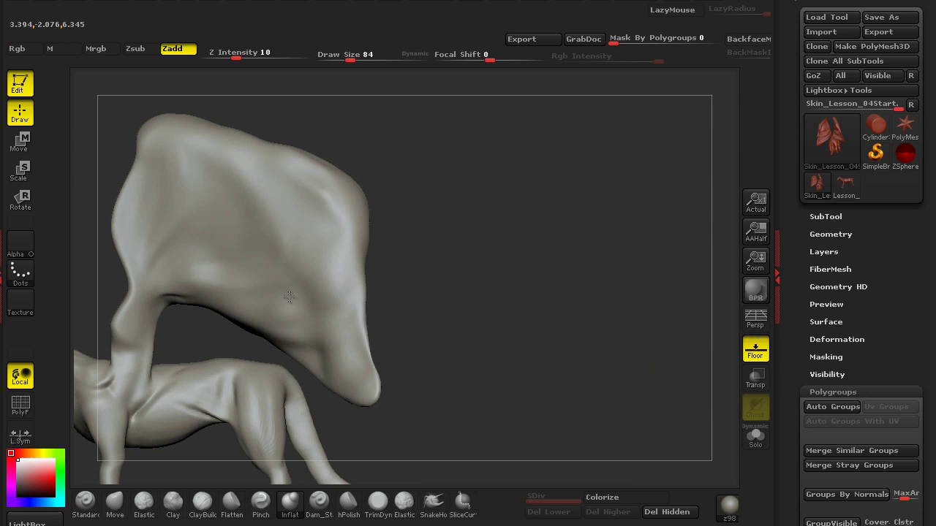
{"action": "left_click_drag", "start_coordinate": [502, 265], "coordinate": [443, 220]}
{"action": "left_click_drag", "start_coordinate": [202, 211], "coordinate": [605, 338]}
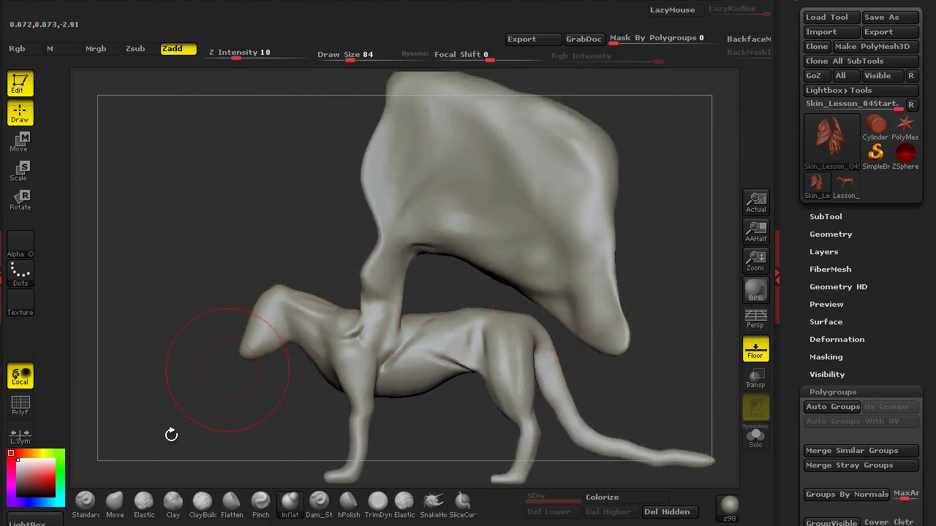
Mask the creature's body up to the base of the wings and choose the Move brush for reshaping
{"action": "left_click", "coordinate": [117, 499]}
{"action": "mouse_move", "coordinate": [236, 424]}
{"action": "left_mouse_down", "text": "alt"}
{"action": "mouse_move", "coordinate": [207, 366]}
{"action": "mouse_move", "coordinate": [353, 467]}
{"action": "mouse_move", "coordinate": [562, 377]}
{"action": "mouse_move", "coordinate": [545, 303]}
{"action": "mouse_move", "coordinate": [484, 240]}
{"action": "mouse_move", "coordinate": [161, 300]}
{"action": "left_mouse_up", "text": "alt"}
{"action": "mouse_move", "coordinate": [475, 284]}
{"action": "left_mouse_down", "text": "ctrl"}
{"action": "mouse_move", "coordinate": [490, 244]}
{"action": "mouse_move", "coordinate": [525, 359]}
{"action": "mouse_move", "coordinate": [519, 384]}
{"action": "left_mouse_up", "text": "ctrl"}
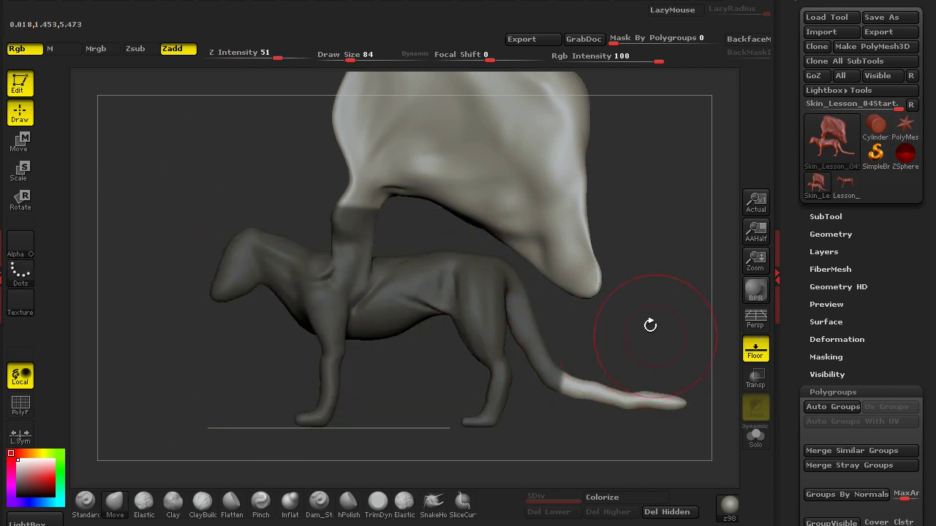
Bend the wing into a backward-sweeping arc tapering to a point with the Move brush
{"action": "left_click_drag", "start_coordinate": [649, 324], "coordinate": [577, 300], "text": "alt"}
{"action": "left_click", "coordinate": [512, 49]}
{"action": "left_click_drag", "start_coordinate": [444, 383], "coordinate": [313, 277], "text": "alt"}
{"action": "mouse_move", "coordinate": [547, 238]}
{"action": "left_mouse_down"}
{"action": "mouse_move", "coordinate": [550, 183]}
{"action": "mouse_move", "coordinate": [606, 187]}
{"action": "mouse_move", "coordinate": [614, 197]}
{"action": "mouse_move", "coordinate": [563, 202]}
{"action": "left_mouse_up"}
{"action": "left_click_drag", "start_coordinate": [386, 183], "coordinate": [376, 274], "text": "alt"}
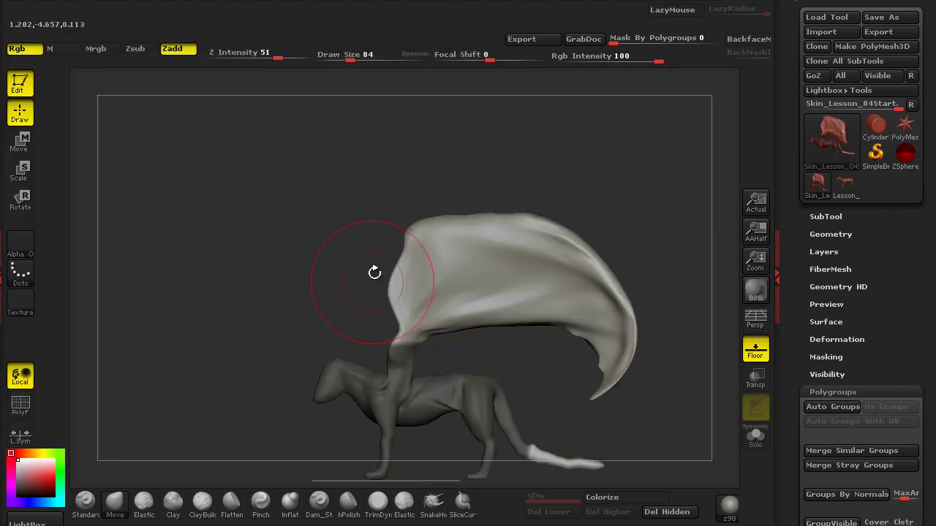
{"action": "left_click_drag", "start_coordinate": [338, 326], "coordinate": [329, 307], "text": "alt"}
{"action": "left_click_drag", "start_coordinate": [568, 307], "coordinate": [502, 308], "text": "alt"}
{"action": "left_click_drag", "start_coordinate": [444, 267], "coordinate": [436, 239]}
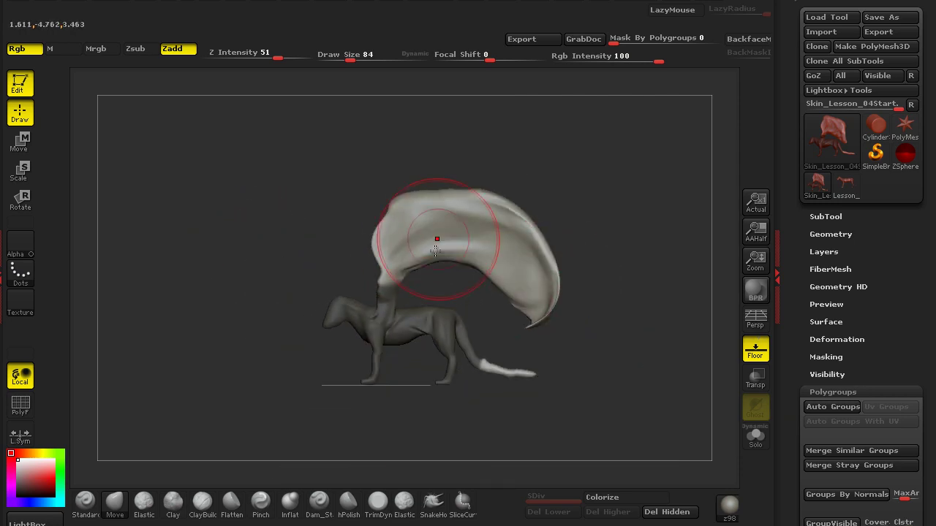
Refine the wing's tip and the contour of its lower edge with the Move brush
{"action": "left_click_drag", "start_coordinate": [481, 265], "coordinate": [493, 241]}
{"action": "left_click_drag", "start_coordinate": [531, 295], "coordinate": [510, 287]}
{"action": "key", "text": "f"}
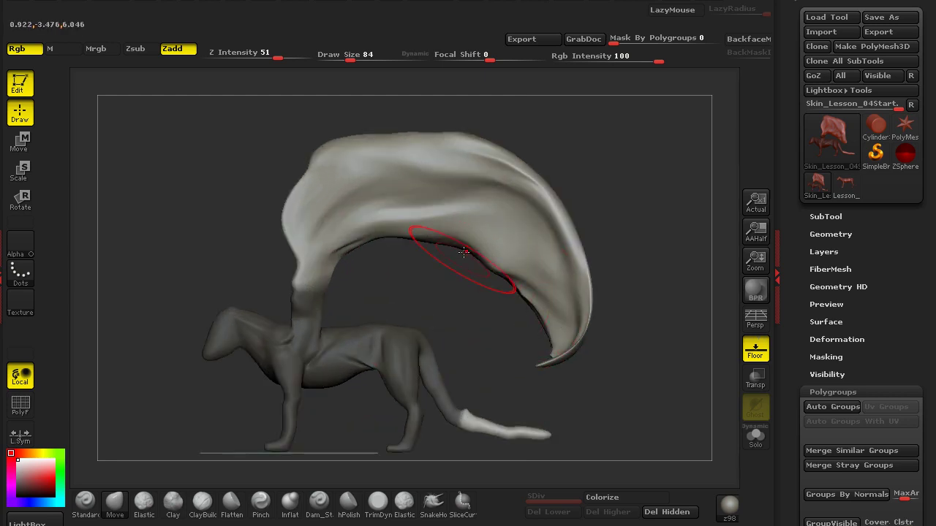
{"action": "left_click_drag", "start_coordinate": [442, 239], "coordinate": [423, 250]}
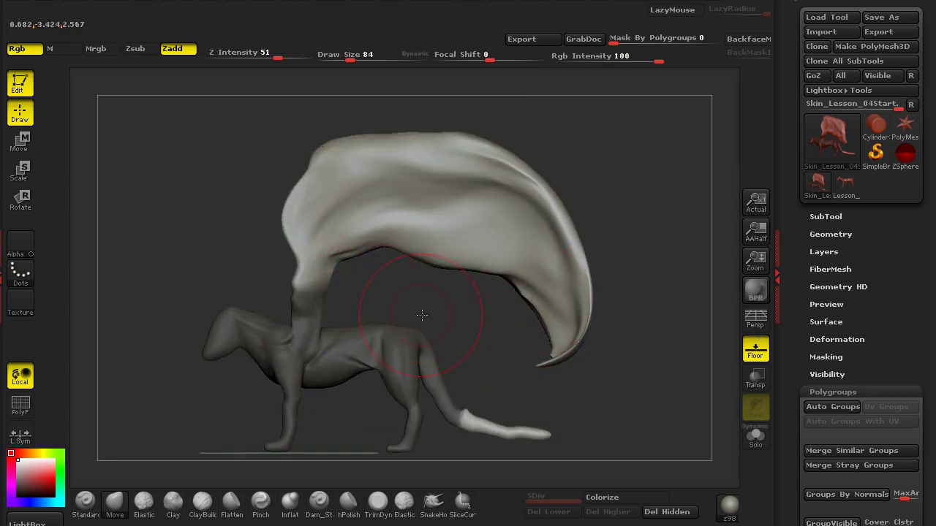
{"action": "left_click_drag", "start_coordinate": [421, 313], "coordinate": [351, 311], "text": "shift"}
{"action": "left_click_drag", "start_coordinate": [382, 260], "coordinate": [350, 307]}
Clear the mask from the creature's body
{"action": "left_click_drag", "start_coordinate": [230, 295], "coordinate": [690, 305]}
{"action": "left_click_drag", "start_coordinate": [206, 241], "coordinate": [251, 273], "text": "ctrl"}
{"action": "left_click_drag", "start_coordinate": [261, 195], "coordinate": [193, 267], "text": "alt"}
{"action": "left_click_drag", "start_coordinate": [458, 209], "coordinate": [170, 430]}
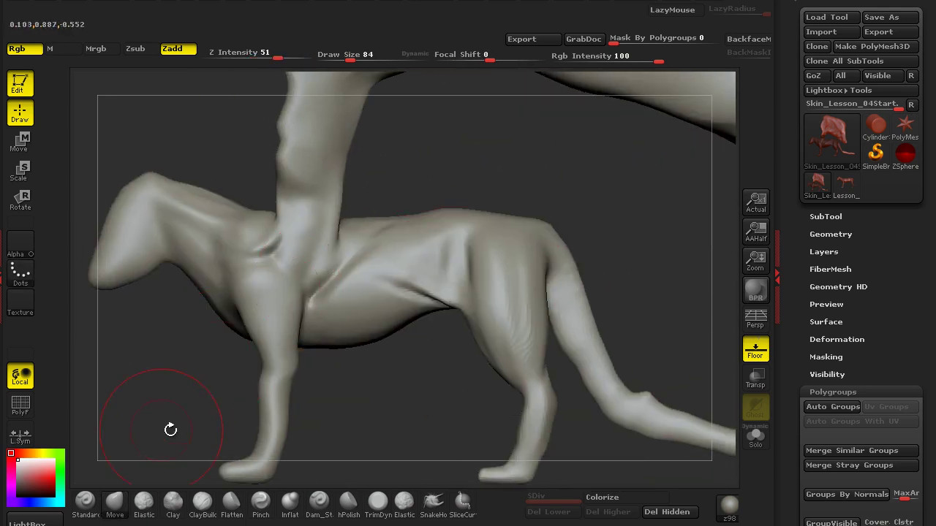
Raise and round the rump above the hind legs with the Move brush
{"action": "mouse_move", "coordinate": [470, 155]}
{"action": "left_mouse_down", "text": "alt"}
{"action": "mouse_move", "coordinate": [492, 211]}
{"action": "mouse_move", "coordinate": [504, 132]}
{"action": "left_mouse_up", "text": "alt"}
{"action": "mouse_move", "coordinate": [503, 196]}
{"action": "left_mouse_down"}
{"action": "mouse_move", "coordinate": [534, 174]}
{"action": "mouse_move", "coordinate": [481, 162]}
{"action": "left_mouse_up"}
{"action": "mouse_move", "coordinate": [505, 255]}
{"action": "left_mouse_down"}
{"action": "mouse_move", "coordinate": [433, 252]}
{"action": "mouse_move", "coordinate": [476, 236]}
{"action": "left_mouse_up"}
{"action": "mouse_move", "coordinate": [368, 259]}
{"action": "left_mouse_down", "text": "alt"}
{"action": "mouse_move", "coordinate": [436, 324]}
{"action": "mouse_move", "coordinate": [460, 301]}
{"action": "mouse_move", "coordinate": [427, 316]}
{"action": "mouse_move", "coordinate": [546, 283]}
{"action": "left_mouse_up", "text": "alt"}
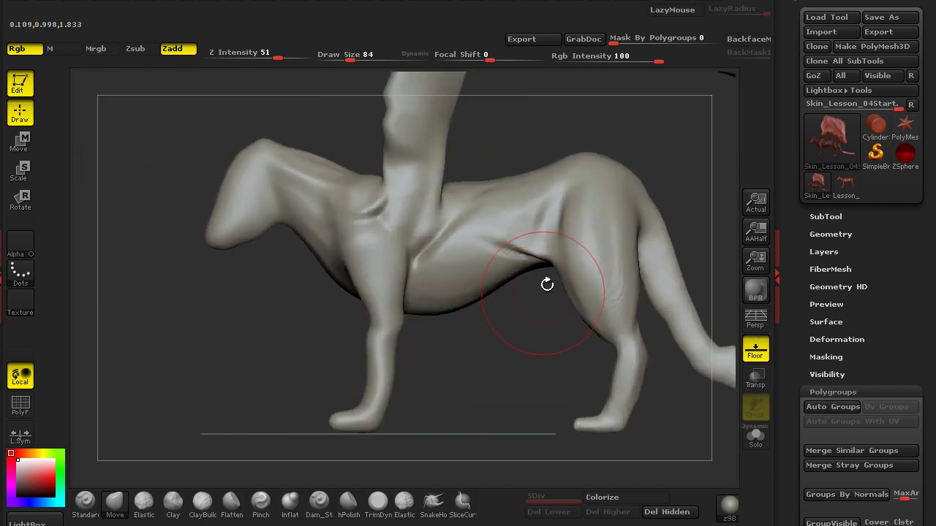
Reshape the belly line and flank in front of the hind leg with the Move brush
{"action": "mouse_move", "coordinate": [542, 315]}
{"action": "left_mouse_down", "text": "alt"}
{"action": "mouse_move", "coordinate": [551, 303]}
{"action": "mouse_move", "coordinate": [515, 315]}
{"action": "left_mouse_up", "text": "alt"}
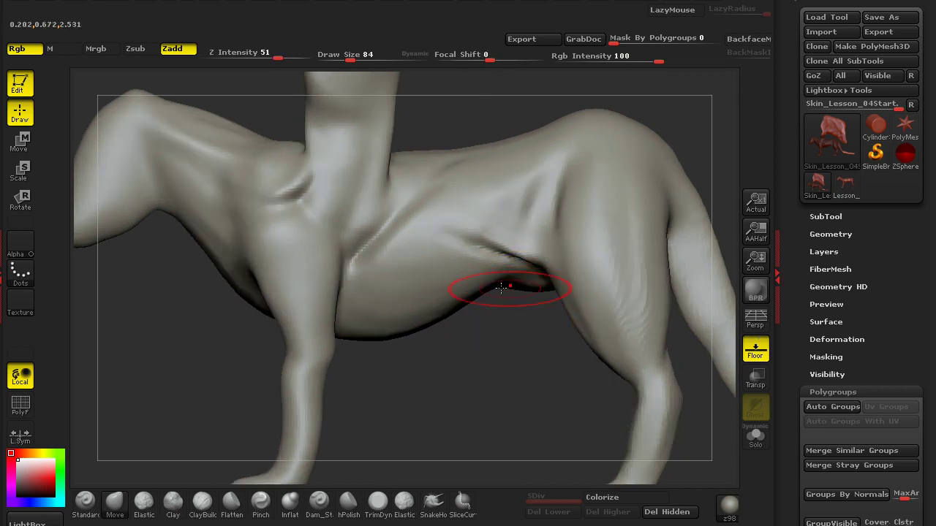
{"action": "left_click_drag", "start_coordinate": [657, 361], "coordinate": [499, 313]}
{"action": "mouse_move", "coordinate": [438, 359]}
{"action": "left_mouse_down"}
{"action": "mouse_move", "coordinate": [406, 302]}
{"action": "mouse_move", "coordinate": [309, 341]}
{"action": "mouse_move", "coordinate": [403, 278]}
{"action": "left_mouse_up"}
{"action": "left_click_drag", "start_coordinate": [498, 399], "coordinate": [437, 319], "text": "alt"}
{"action": "left_click_drag", "start_coordinate": [323, 329], "coordinate": [303, 355], "text": "alt"}
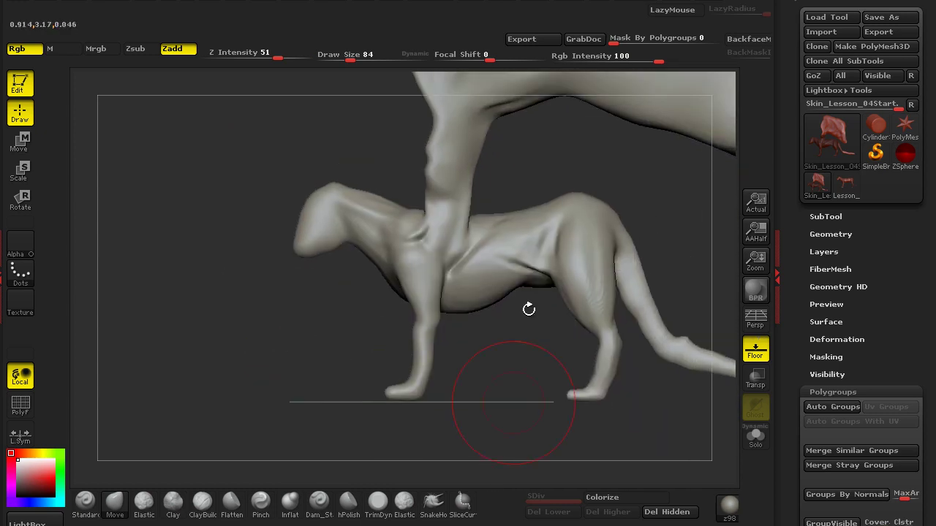
Adjust the front lower legs and paws with the Move brush
{"action": "left_click_drag", "start_coordinate": [362, 402], "coordinate": [398, 304]}
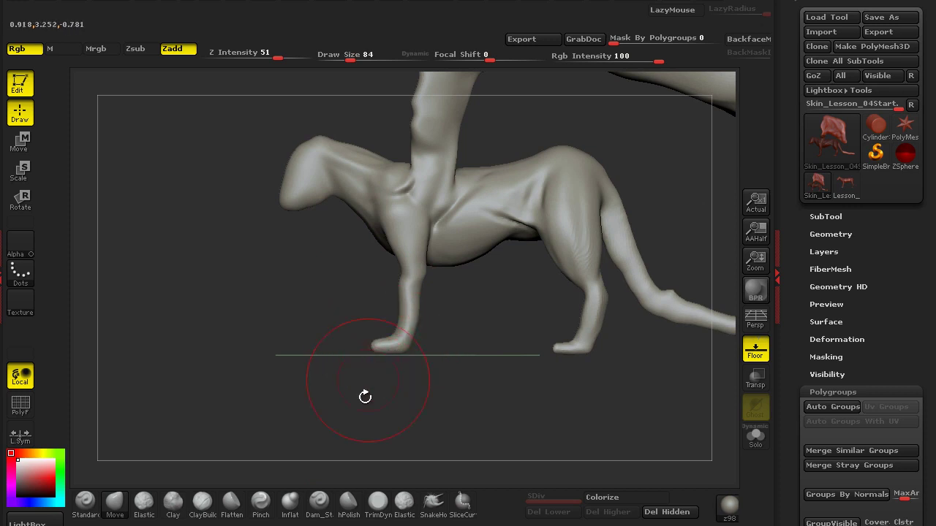
{"action": "left_click_drag", "start_coordinate": [365, 397], "coordinate": [423, 292]}
{"action": "left_click_drag", "start_coordinate": [322, 336], "coordinate": [363, 295]}
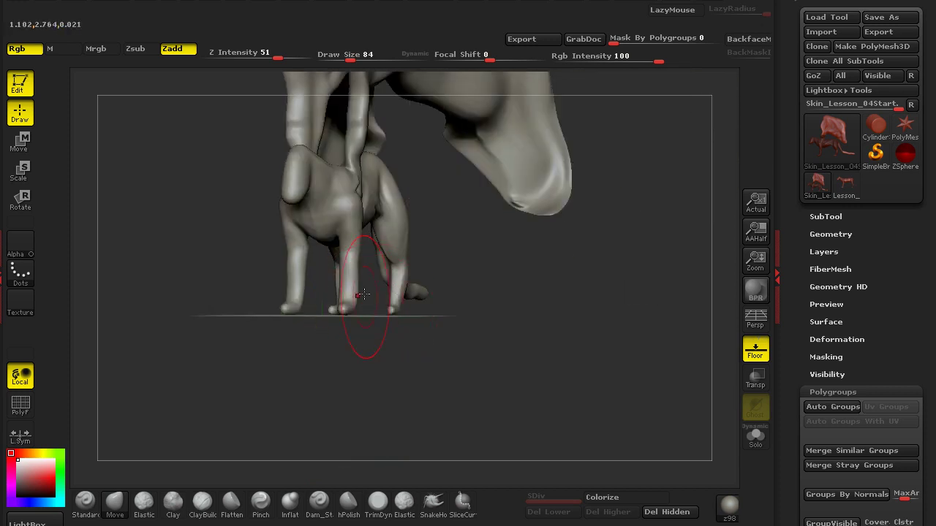
{"action": "left_click_drag", "start_coordinate": [353, 356], "coordinate": [374, 306]}
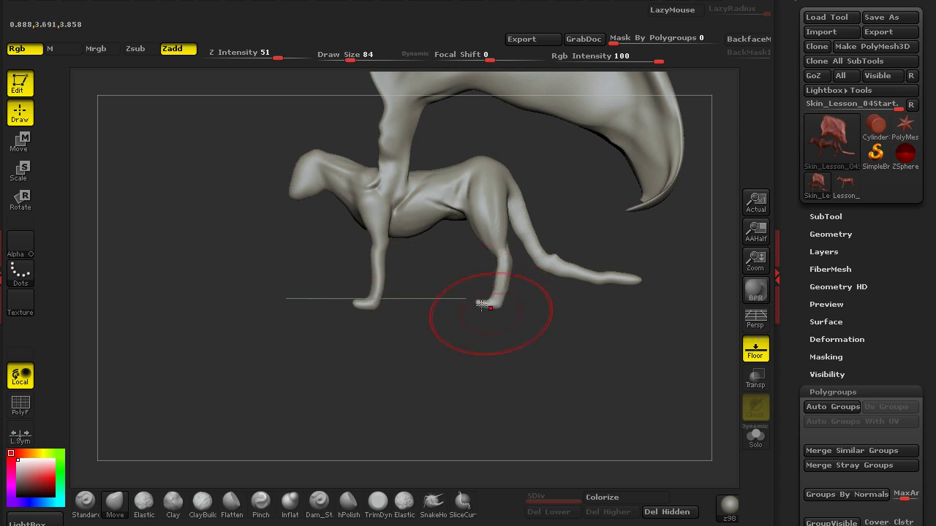
Reshape the hind paws and lower hind legs with the Move brush
{"action": "left_click_drag", "start_coordinate": [468, 305], "coordinate": [502, 349]}
{"action": "left_click_drag", "start_coordinate": [450, 411], "coordinate": [483, 434], "text": "alt"}
{"action": "mouse_move", "coordinate": [470, 348]}
{"action": "left_mouse_down"}
{"action": "mouse_move", "coordinate": [314, 378]}
{"action": "mouse_move", "coordinate": [359, 393]}
{"action": "mouse_move", "coordinate": [577, 328]}
{"action": "mouse_move", "coordinate": [533, 357]}
{"action": "mouse_move", "coordinate": [528, 350]}
{"action": "left_mouse_up"}
{"action": "mouse_move", "coordinate": [475, 242]}
{"action": "left_mouse_down"}
{"action": "mouse_move", "coordinate": [397, 236]}
{"action": "mouse_move", "coordinate": [395, 272]}
{"action": "left_mouse_up"}
{"action": "mouse_move", "coordinate": [335, 350]}
{"action": "left_mouse_down"}
{"action": "mouse_move", "coordinate": [231, 317]}
{"action": "mouse_move", "coordinate": [292, 392]}
{"action": "mouse_move", "coordinate": [439, 380]}
{"action": "mouse_move", "coordinate": [475, 366]}
{"action": "left_mouse_up"}
Flatten planes along the front legs with the TrimDynamic brush
{"action": "left_click", "coordinate": [377, 502]}
{"action": "mouse_move", "coordinate": [487, 334]}
{"action": "left_mouse_down"}
{"action": "mouse_move", "coordinate": [454, 270]}
{"action": "mouse_move", "coordinate": [449, 246]}
{"action": "mouse_move", "coordinate": [473, 268]}
{"action": "mouse_move", "coordinate": [460, 204]}
{"action": "mouse_move", "coordinate": [445, 254]}
{"action": "left_mouse_up"}
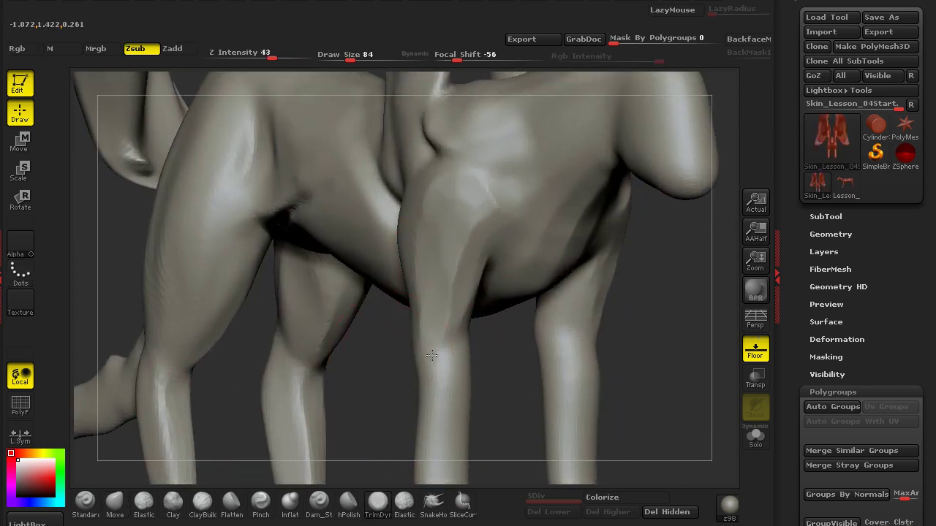
{"action": "left_click_drag", "start_coordinate": [379, 369], "coordinate": [439, 351]}
{"action": "mouse_move", "coordinate": [496, 334]}
{"action": "left_mouse_down"}
{"action": "mouse_move", "coordinate": [344, 355]}
{"action": "mouse_move", "coordinate": [428, 376]}
{"action": "mouse_move", "coordinate": [439, 399]}
{"action": "mouse_move", "coordinate": [354, 350]}
{"action": "mouse_move", "coordinate": [417, 215]}
{"action": "mouse_move", "coordinate": [419, 281]}
{"action": "left_mouse_up"}
{"action": "mouse_move", "coordinate": [511, 281]}
{"action": "left_mouse_down"}
{"action": "mouse_move", "coordinate": [453, 273]}
{"action": "mouse_move", "coordinate": [456, 219]}
{"action": "mouse_move", "coordinate": [408, 297]}
{"action": "mouse_move", "coordinate": [415, 301]}
{"action": "left_mouse_up"}
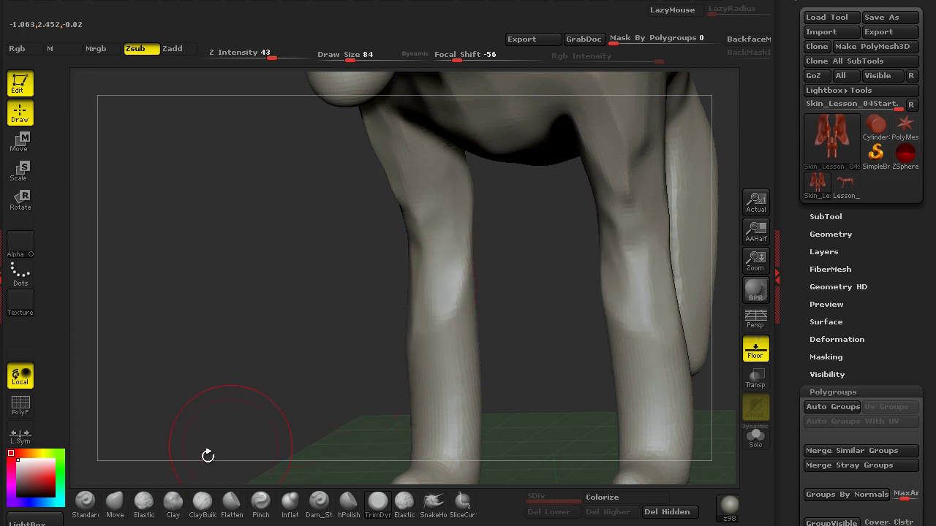
Thicken the front lower legs and paws with the Inflat brush
{"action": "left_click", "coordinate": [291, 498]}
{"action": "left_click_drag", "start_coordinate": [329, 351], "coordinate": [329, 300], "text": "alt"}
{"action": "mouse_move", "coordinate": [463, 285]}
{"action": "left_mouse_down"}
{"action": "mouse_move", "coordinate": [468, 221]}
{"action": "mouse_move", "coordinate": [462, 314]}
{"action": "left_mouse_up"}
{"action": "mouse_move", "coordinate": [314, 293]}
{"action": "left_mouse_down"}
{"action": "mouse_move", "coordinate": [410, 299]}
{"action": "mouse_move", "coordinate": [411, 287]}
{"action": "left_mouse_up"}
{"action": "mouse_move", "coordinate": [406, 291]}
{"action": "left_mouse_down"}
{"action": "mouse_move", "coordinate": [396, 245]}
{"action": "mouse_move", "coordinate": [402, 377]}
{"action": "left_mouse_up"}
{"action": "mouse_move", "coordinate": [461, 281]}
{"action": "left_mouse_down", "text": "shift"}
{"action": "mouse_move", "coordinate": [450, 384]}
{"action": "mouse_move", "coordinate": [465, 417]}
{"action": "left_mouse_up", "text": "shift"}
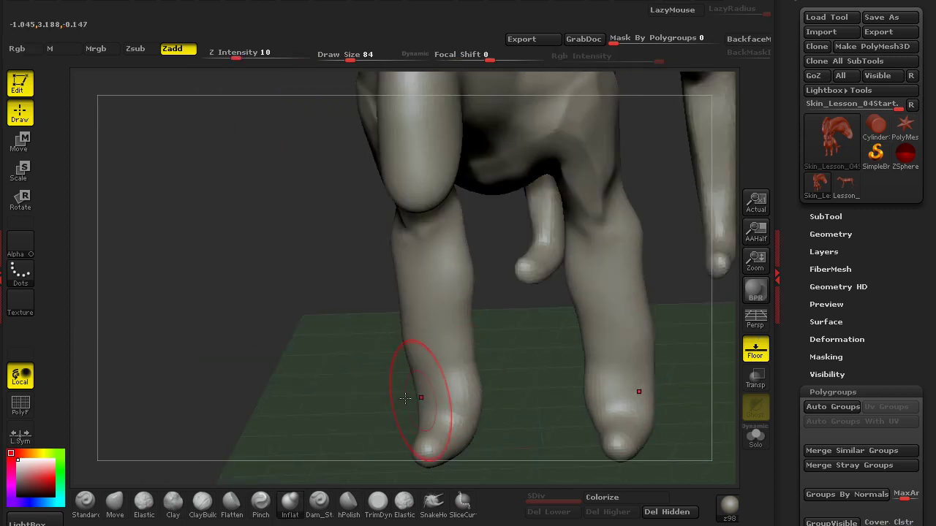
{"action": "left_click_drag", "start_coordinate": [391, 398], "coordinate": [351, 398]}
{"action": "mouse_move", "coordinate": [277, 410]}
{"action": "left_mouse_down", "text": "shift"}
{"action": "mouse_move", "coordinate": [257, 380]}
{"action": "mouse_move", "coordinate": [234, 392]}
{"action": "mouse_move", "coordinate": [261, 444]}
{"action": "left_mouse_up", "text": "shift"}
{"action": "mouse_move", "coordinate": [389, 176]}
{"action": "left_mouse_down"}
{"action": "mouse_move", "coordinate": [385, 235]}
{"action": "mouse_move", "coordinate": [370, 256]}
{"action": "mouse_move", "coordinate": [428, 198]}
{"action": "mouse_move", "coordinate": [400, 109]}
{"action": "left_mouse_up"}
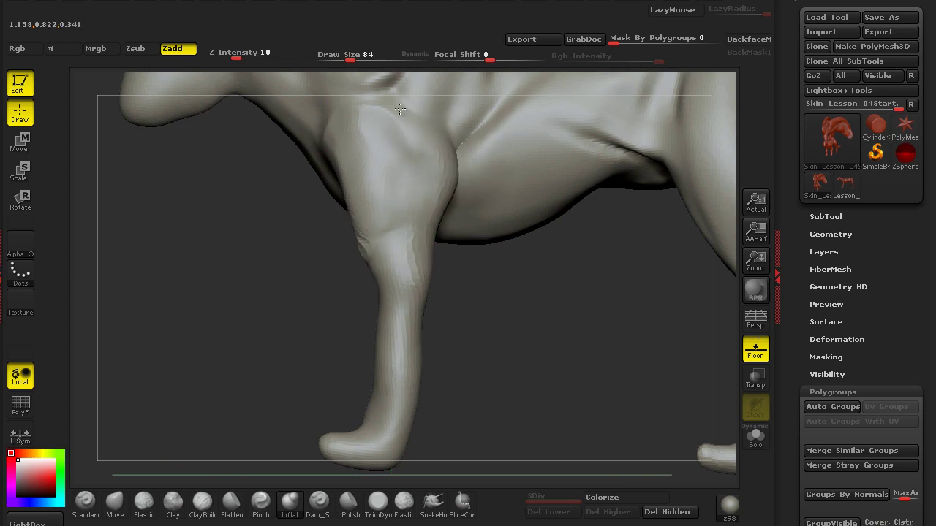
{"action": "mouse_move", "coordinate": [396, 324]}
{"action": "left_mouse_down"}
{"action": "mouse_move", "coordinate": [365, 288]}
{"action": "mouse_move", "coordinate": [398, 333]}
{"action": "left_mouse_up"}
{"action": "mouse_move", "coordinate": [399, 366]}
{"action": "left_mouse_down"}
{"action": "mouse_move", "coordinate": [437, 327]}
{"action": "mouse_move", "coordinate": [422, 296]}
{"action": "left_mouse_up"}
{"action": "left_click_drag", "start_coordinate": [251, 315], "coordinate": [242, 307], "text": "alt"}
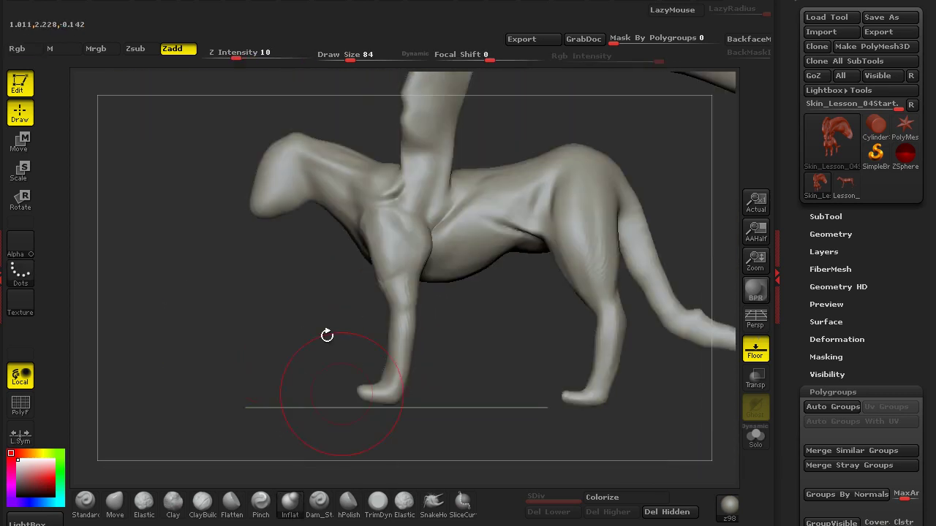
Set the draw size to 120 and reshape the haunch and hind leg with the Move brush
{"action": "left_click_drag", "start_coordinate": [328, 334], "coordinate": [198, 402]}
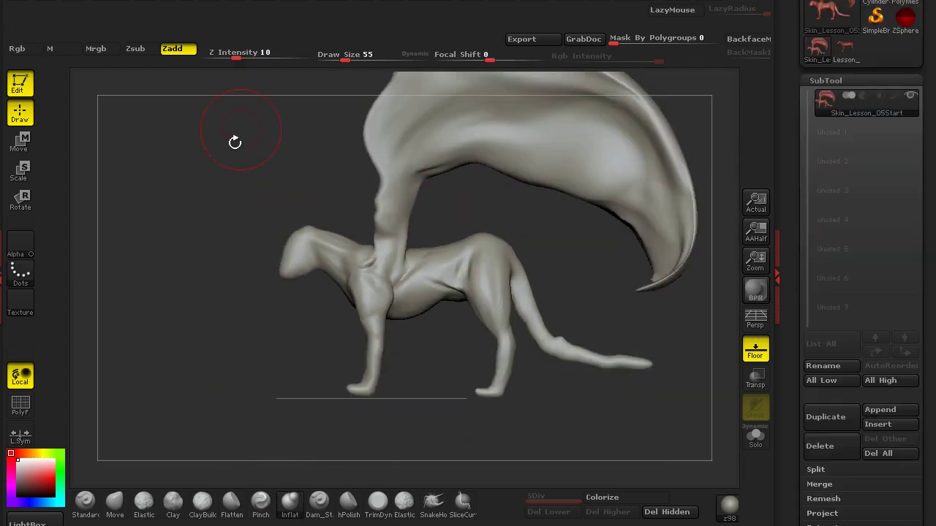
{"action": "left_click_drag", "start_coordinate": [237, 139], "coordinate": [328, 177]}
{"action": "left_click_drag", "start_coordinate": [347, 58], "coordinate": [357, 58]}
{"action": "left_click_drag", "start_coordinate": [471, 333], "coordinate": [417, 336]}
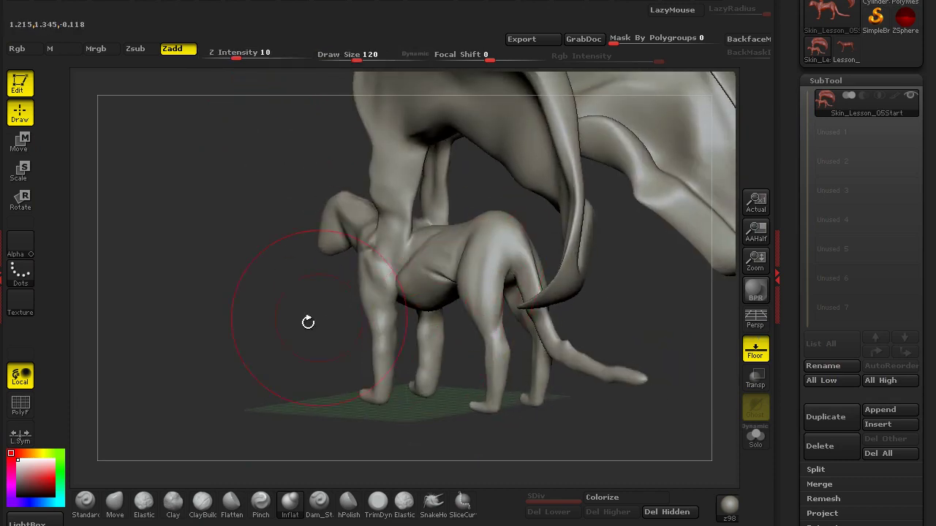
{"action": "left_click_drag", "start_coordinate": [307, 322], "coordinate": [497, 372], "text": "shift"}
{"action": "mouse_move", "coordinate": [486, 406]}
{"action": "left_mouse_down", "text": "alt"}
{"action": "mouse_move", "coordinate": [447, 350]}
{"action": "mouse_move", "coordinate": [485, 365]}
{"action": "mouse_move", "coordinate": [512, 356]}
{"action": "left_mouse_up", "text": "alt"}
{"action": "key", "text": "ctrl+z"}
{"action": "left_click", "coordinate": [119, 506]}
{"action": "mouse_move", "coordinate": [410, 421]}
{"action": "left_mouse_down", "text": "alt"}
{"action": "mouse_move", "coordinate": [375, 378]}
{"action": "mouse_move", "coordinate": [496, 312]}
{"action": "left_mouse_up", "text": "alt"}
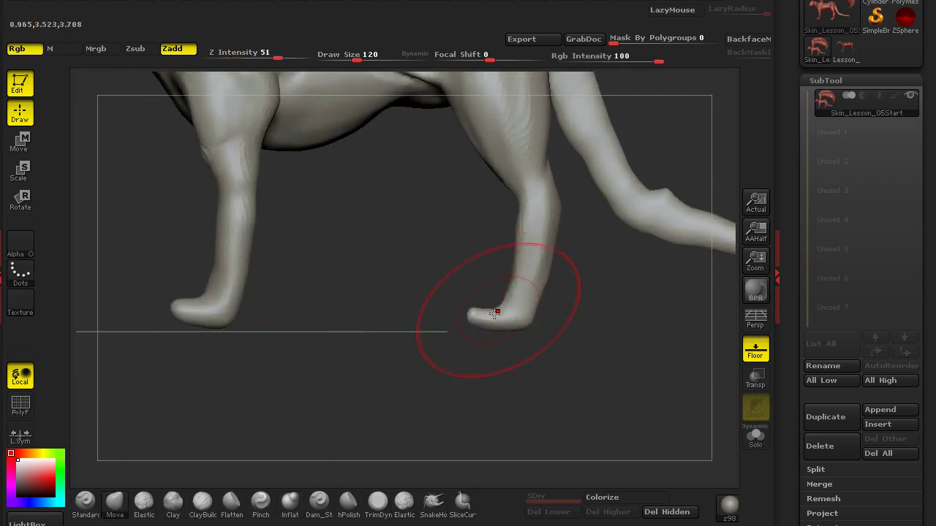
{"action": "left_click_drag", "start_coordinate": [445, 376], "coordinate": [446, 494], "text": "alt"}
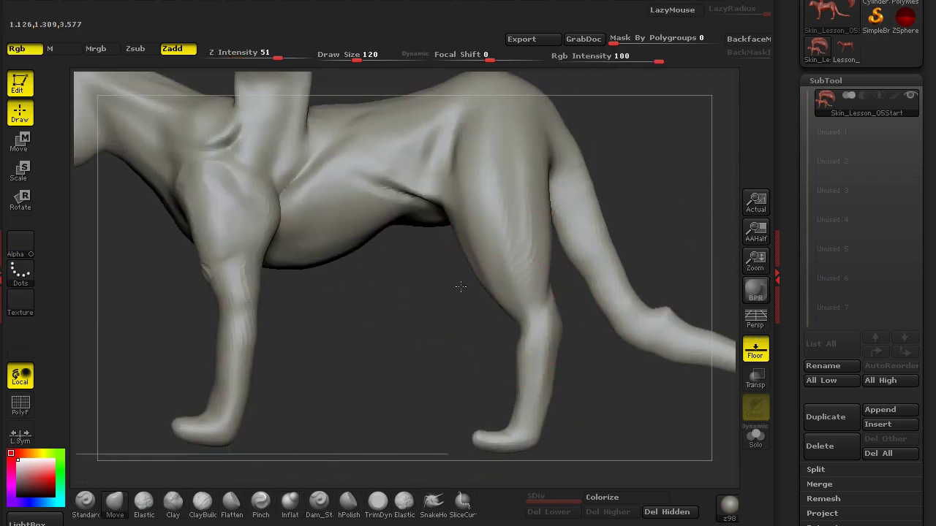
{"action": "left_click_drag", "start_coordinate": [460, 287], "coordinate": [469, 341], "text": "alt"}
{"action": "mouse_move", "coordinate": [482, 209]}
{"action": "left_mouse_down"}
{"action": "mouse_move", "coordinate": [507, 229]}
{"action": "mouse_move", "coordinate": [545, 225]}
{"action": "left_mouse_up"}
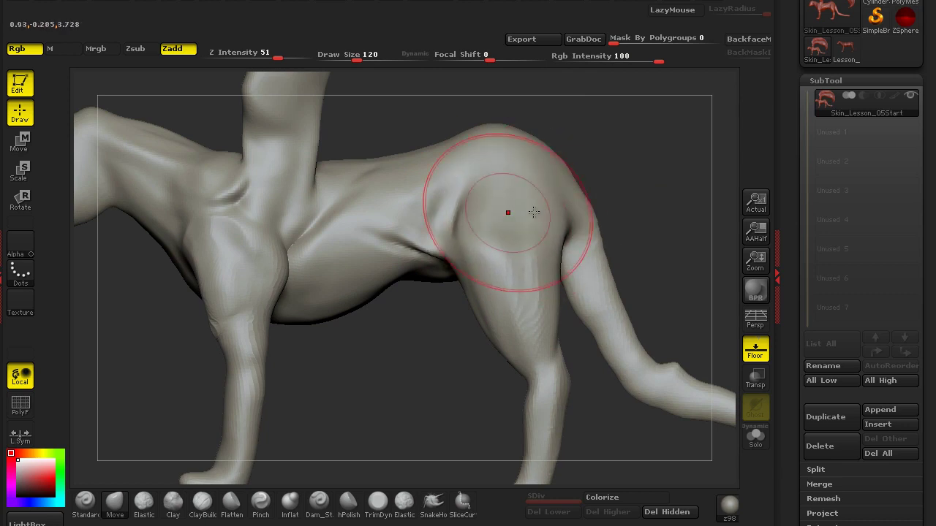
{"action": "left_click_drag", "start_coordinate": [449, 388], "coordinate": [487, 349], "text": "alt"}
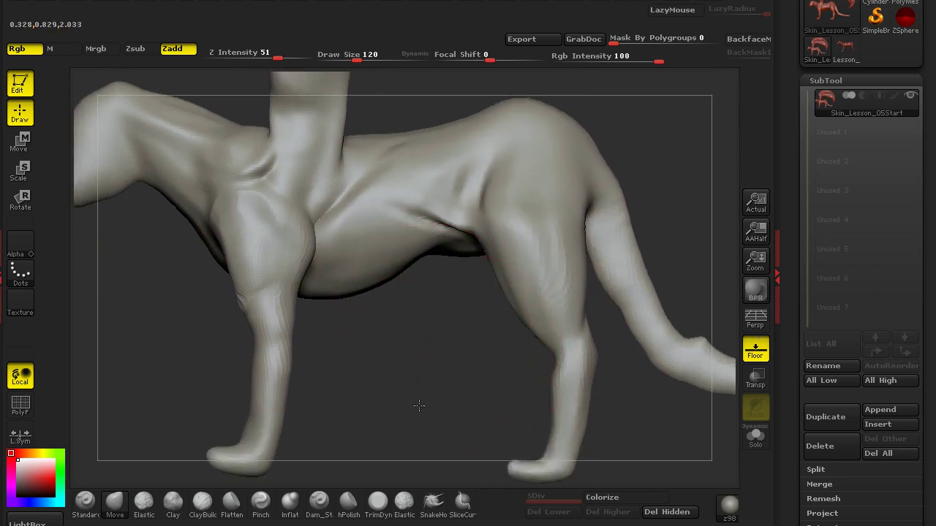
{"action": "left_click_drag", "start_coordinate": [419, 406], "coordinate": [437, 325]}
Enlarge the hind paw and reshape its heel and instep with the Move brush
{"action": "right_click_drag", "start_coordinate": [475, 267], "coordinate": [505, 321], "text": "ctrl"}
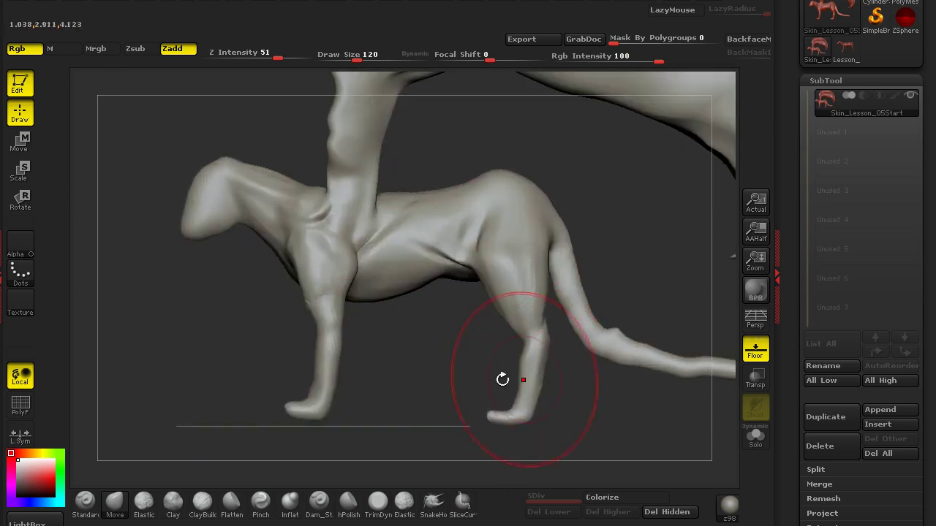
{"action": "left_click_drag", "start_coordinate": [492, 428], "coordinate": [478, 371], "text": "alt"}
{"action": "right_click_drag", "start_coordinate": [479, 371], "coordinate": [498, 293], "text": "ctrl"}
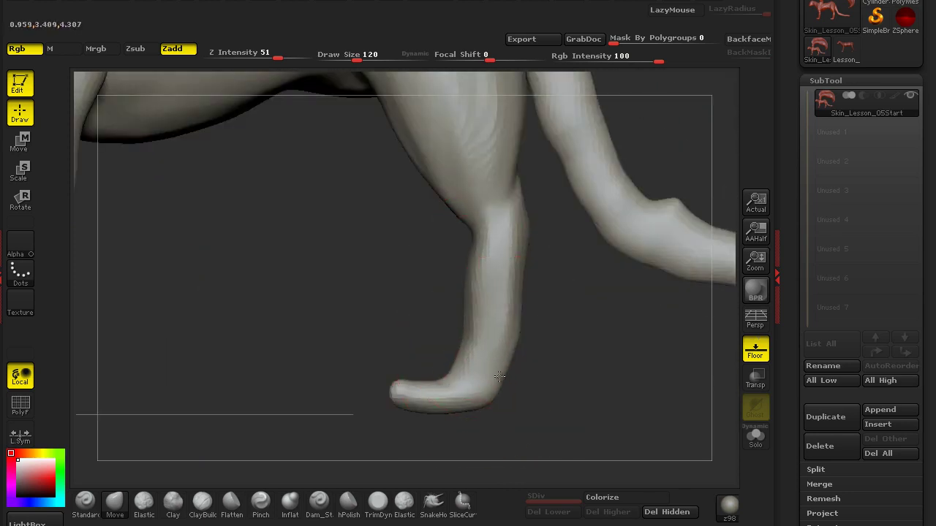
{"action": "left_click_drag", "start_coordinate": [400, 345], "coordinate": [471, 274], "text": "alt"}
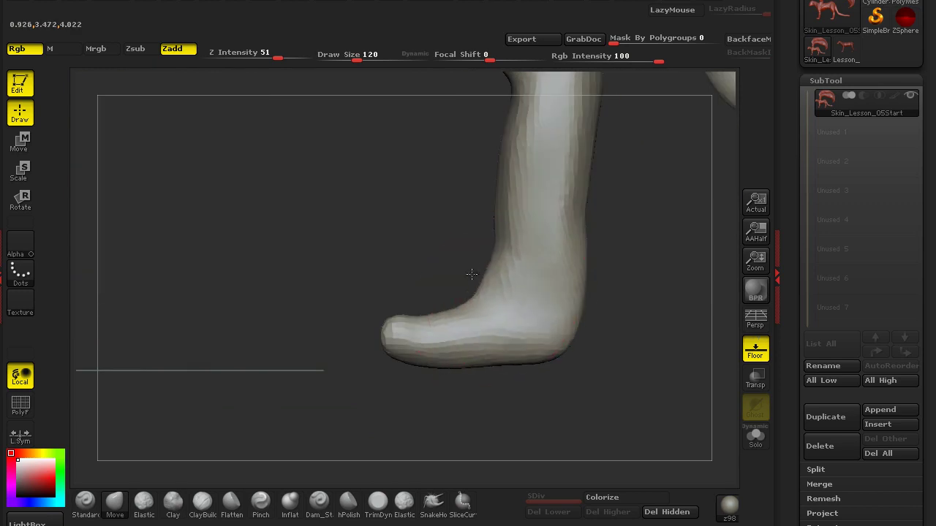
{"action": "left_click_drag", "start_coordinate": [403, 298], "coordinate": [393, 329]}
{"action": "right_click_drag", "start_coordinate": [385, 264], "coordinate": [432, 353], "text": "ctrl"}
{"action": "left_click_drag", "start_coordinate": [433, 353], "coordinate": [494, 395], "text": "alt"}
{"action": "left_click_drag", "start_coordinate": [416, 388], "coordinate": [359, 380], "text": "alt"}
{"action": "left_click_drag", "start_coordinate": [491, 386], "coordinate": [505, 395]}
Bulge the lower thigh and the back of the hock on the hind leg with the Move brush
{"action": "mouse_move", "coordinate": [475, 312]}
{"action": "left_mouse_down", "text": "alt"}
{"action": "mouse_move", "coordinate": [499, 358]}
{"action": "mouse_move", "coordinate": [454, 291]}
{"action": "left_mouse_up", "text": "alt"}
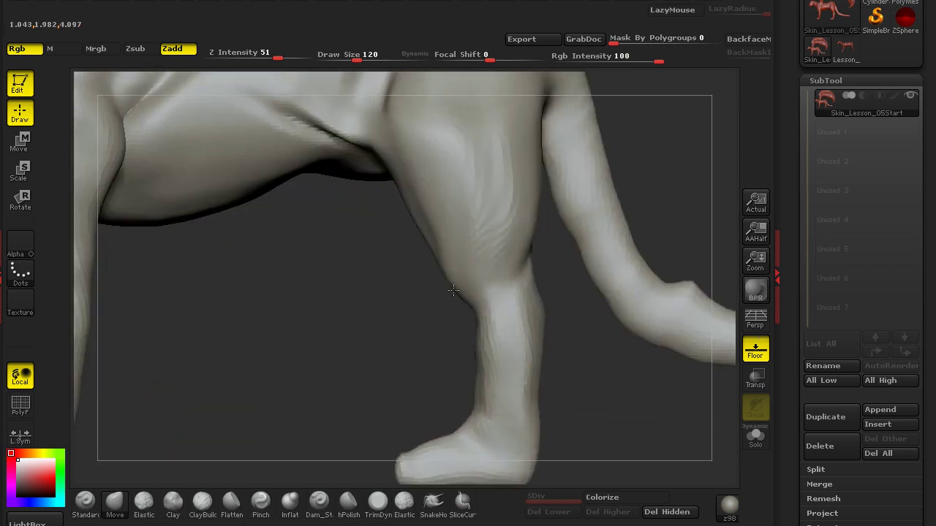
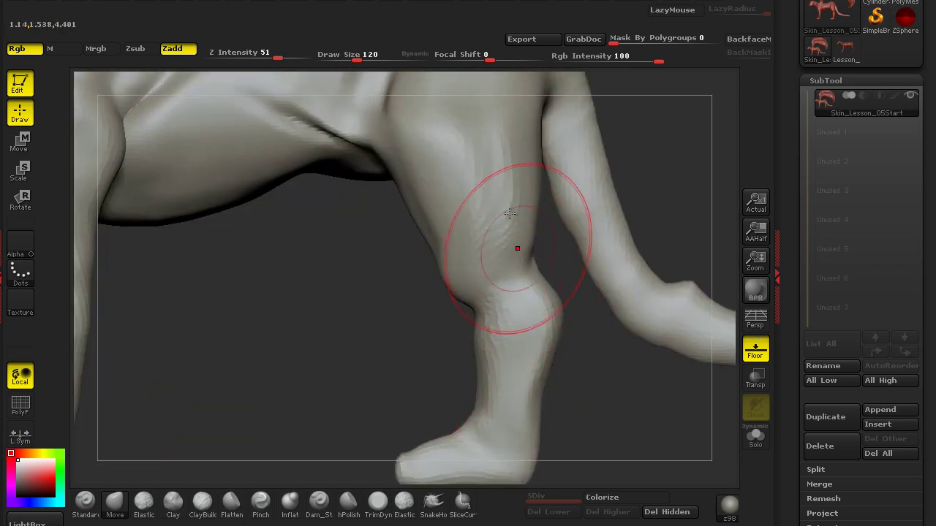
{"action": "left_click_drag", "start_coordinate": [607, 402], "coordinate": [542, 233], "text": "alt"}
{"action": "left_click_drag", "start_coordinate": [388, 356], "coordinate": [430, 243], "text": "alt"}
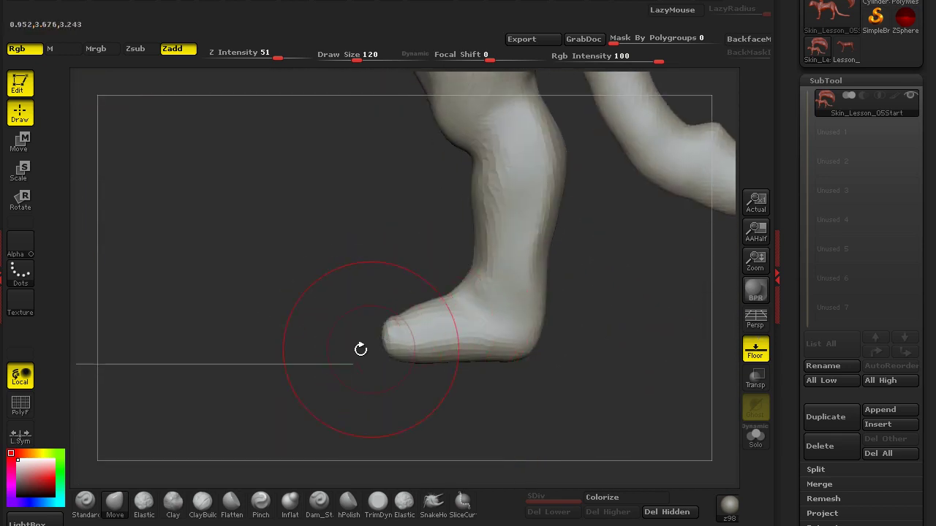
Widen the hind paw and shape its toe end from several angles with the Move brush
{"action": "left_click_drag", "start_coordinate": [360, 349], "coordinate": [385, 321]}
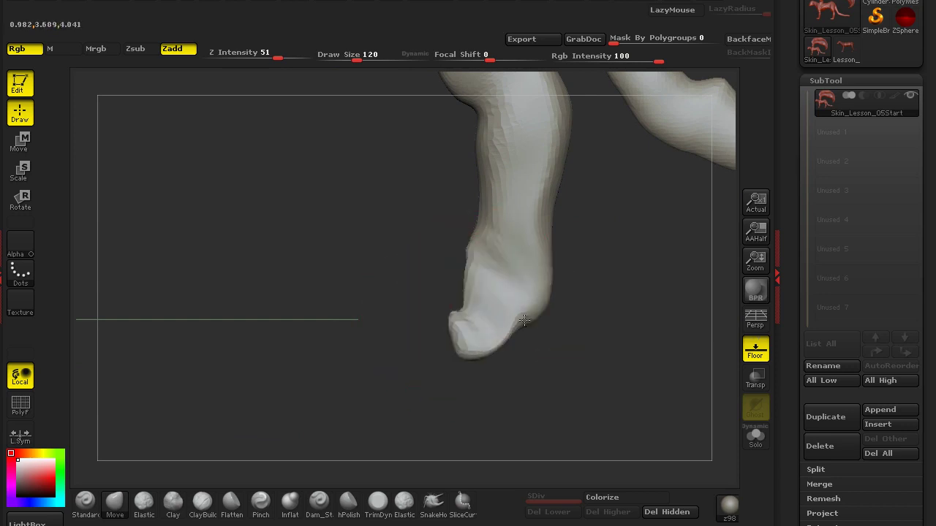
{"action": "left_click_drag", "start_coordinate": [371, 321], "coordinate": [449, 333]}
{"action": "mouse_move", "coordinate": [463, 397]}
{"action": "left_mouse_down"}
{"action": "mouse_move", "coordinate": [328, 359]}
{"action": "mouse_move", "coordinate": [364, 327]}
{"action": "mouse_move", "coordinate": [324, 351]}
{"action": "left_mouse_up"}
{"action": "mouse_move", "coordinate": [413, 232]}
{"action": "left_mouse_down"}
{"action": "mouse_move", "coordinate": [351, 234]}
{"action": "mouse_move", "coordinate": [394, 289]}
{"action": "mouse_move", "coordinate": [420, 196]}
{"action": "left_mouse_up"}
{"action": "left_click_drag", "start_coordinate": [348, 235], "coordinate": [329, 234]}
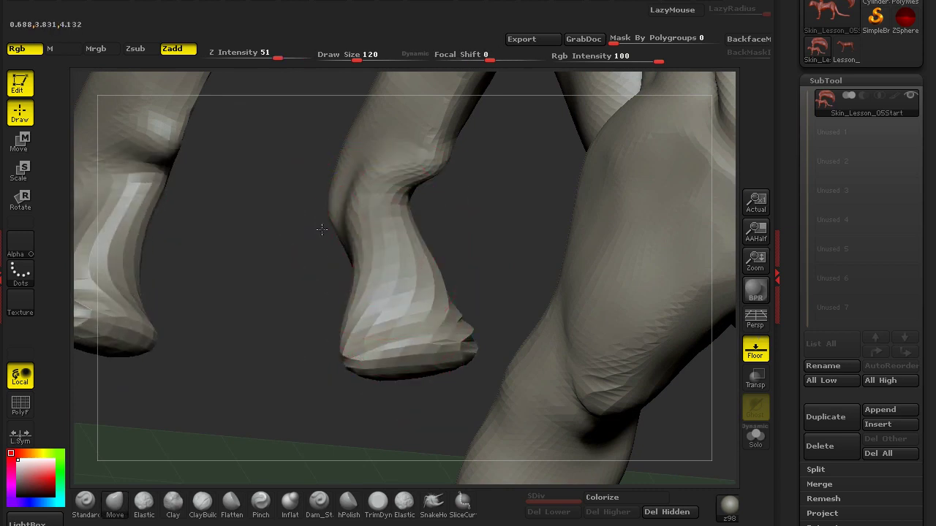
{"action": "left_click_drag", "start_coordinate": [293, 322], "coordinate": [344, 329]}
{"action": "left_click_drag", "start_coordinate": [325, 238], "coordinate": [311, 245]}
{"action": "left_click_drag", "start_coordinate": [309, 355], "coordinate": [197, 345]}
{"action": "left_click_drag", "start_coordinate": [365, 349], "coordinate": [374, 369]}
{"action": "left_click_drag", "start_coordinate": [274, 445], "coordinate": [223, 431]}
{"action": "mouse_move", "coordinate": [310, 330]}
{"action": "left_mouse_down"}
{"action": "mouse_move", "coordinate": [301, 321]}
{"action": "mouse_move", "coordinate": [329, 240]}
{"action": "mouse_move", "coordinate": [387, 324]}
{"action": "mouse_move", "coordinate": [261, 424]}
{"action": "mouse_move", "coordinate": [323, 366]}
{"action": "mouse_move", "coordinate": [388, 377]}
{"action": "left_mouse_up"}
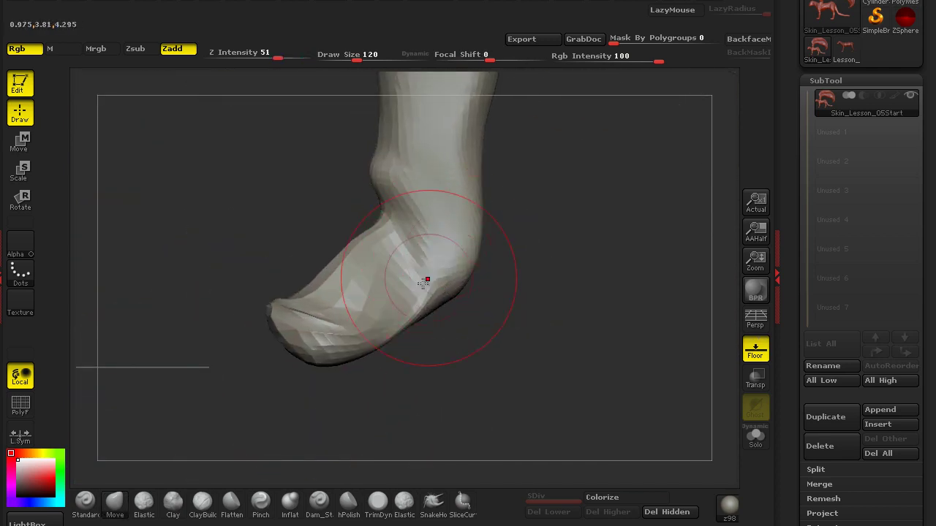
Pull out a heel at the back of the hind foot and refine the sole with the Move brush
{"action": "left_click_drag", "start_coordinate": [478, 283], "coordinate": [445, 325], "text": "alt"}
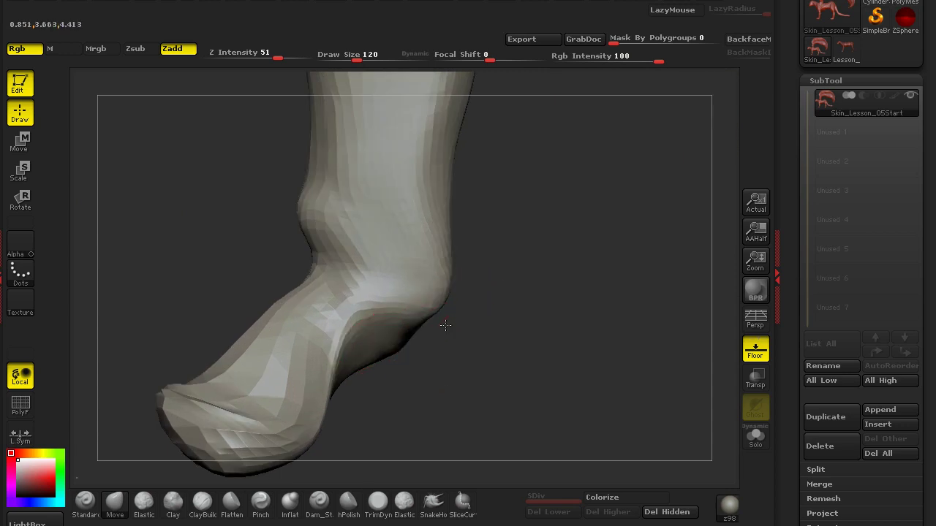
{"action": "mouse_move", "coordinate": [494, 337]}
{"action": "left_mouse_down"}
{"action": "mouse_move", "coordinate": [278, 376]}
{"action": "mouse_move", "coordinate": [340, 318]}
{"action": "mouse_move", "coordinate": [313, 416]}
{"action": "mouse_move", "coordinate": [439, 346]}
{"action": "mouse_move", "coordinate": [468, 353]}
{"action": "left_mouse_up"}
{"action": "left_click_drag", "start_coordinate": [380, 385], "coordinate": [378, 372]}
{"action": "left_click_drag", "start_coordinate": [275, 328], "coordinate": [304, 457], "text": "alt"}
{"action": "left_click_drag", "start_coordinate": [347, 291], "coordinate": [445, 304]}
{"action": "left_click_drag", "start_coordinate": [402, 372], "coordinate": [494, 394]}
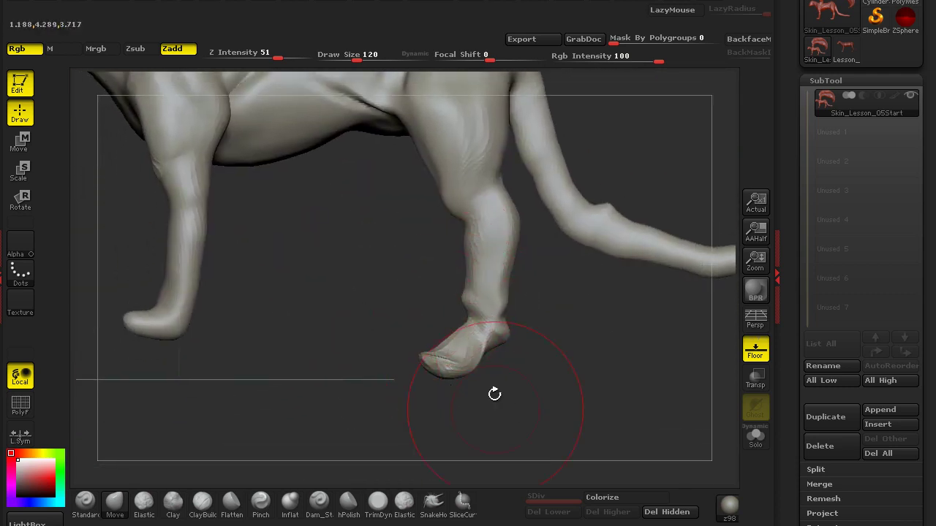
Try to bend the ankle and push the shin of the hind leg forward with the Move brush
{"action": "left_click_drag", "start_coordinate": [366, 336], "coordinate": [365, 392], "text": "alt"}
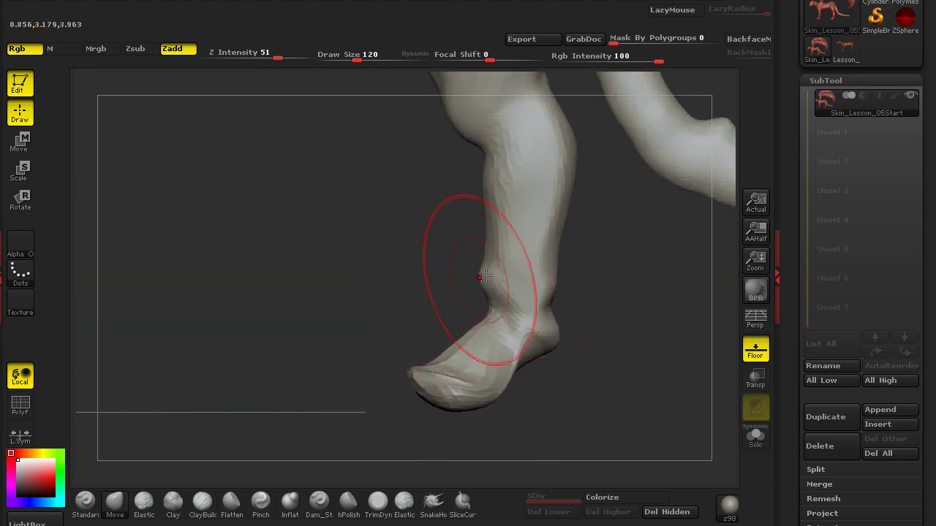
{"action": "left_click_drag", "start_coordinate": [508, 296], "coordinate": [487, 248]}
{"action": "left_click_drag", "start_coordinate": [513, 167], "coordinate": [479, 166]}
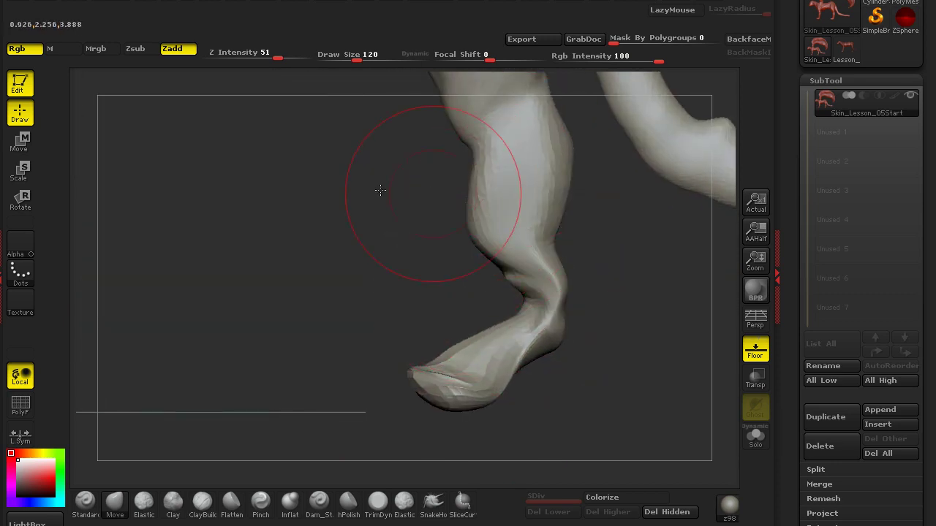
{"action": "right_click_drag", "start_coordinate": [382, 192], "coordinate": [403, 150], "text": "ctrl"}
{"action": "right_click_drag", "start_coordinate": [397, 239], "coordinate": [382, 300], "text": "ctrl"}
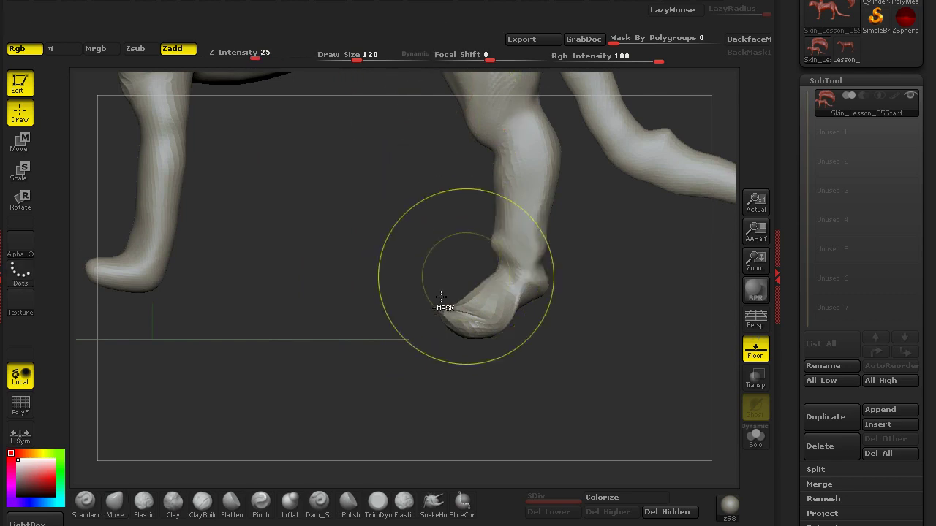
Reshape the hind thigh and its transition into the lower leg with the Move brush
{"action": "left_click_drag", "start_coordinate": [350, 280], "coordinate": [478, 229]}
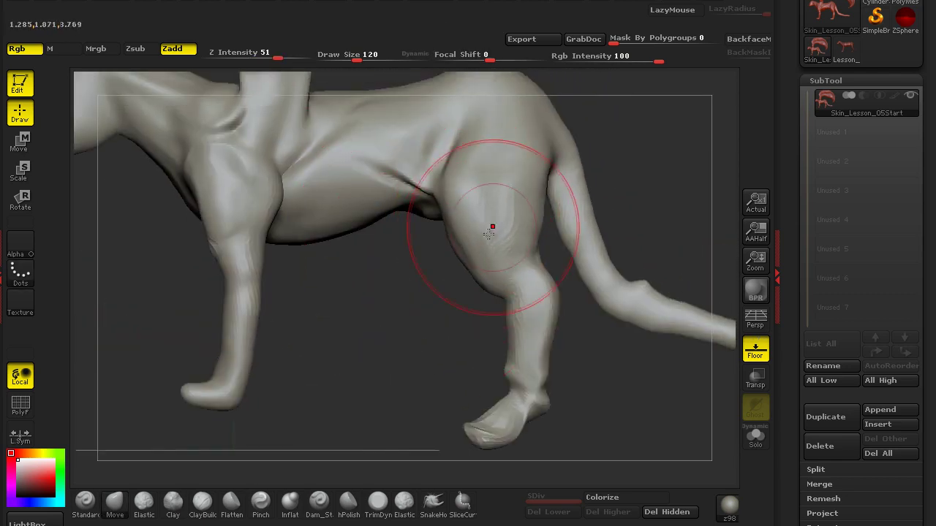
{"action": "left_click_drag", "start_coordinate": [417, 316], "coordinate": [407, 337], "text": "alt"}
{"action": "mouse_move", "coordinate": [422, 297]}
{"action": "left_mouse_down", "text": "alt"}
{"action": "mouse_move", "coordinate": [401, 283]}
{"action": "mouse_move", "coordinate": [407, 257]}
{"action": "left_mouse_up", "text": "alt"}
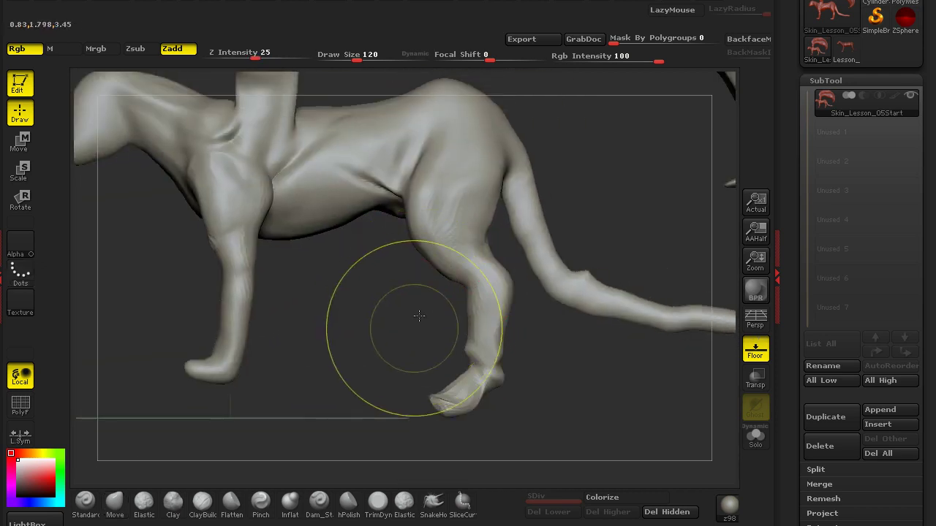
Mask the haunch and thigh, and reshape the unmasked lower hind leg and hock with the Move brush
{"action": "left_click_drag", "start_coordinate": [487, 269], "coordinate": [482, 278], "text": "ctrl"}
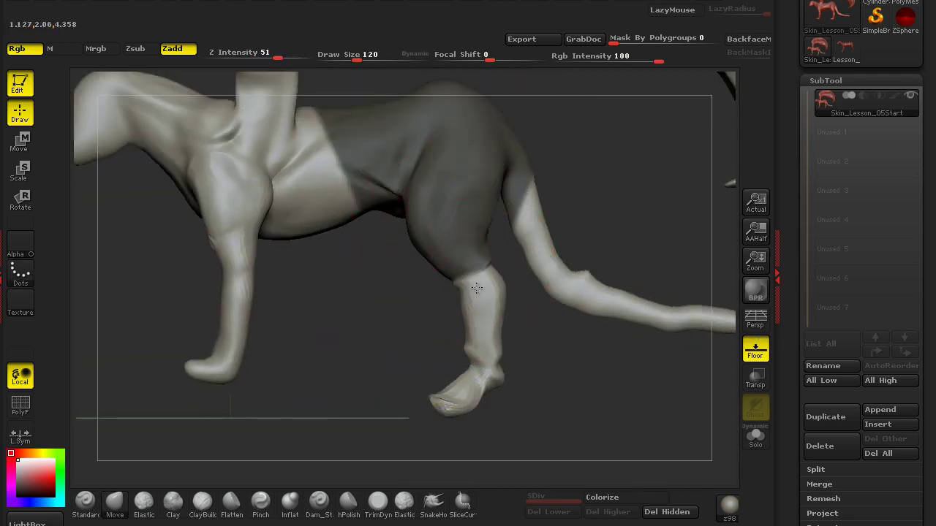
{"action": "left_click_drag", "start_coordinate": [506, 317], "coordinate": [483, 313]}
{"action": "mouse_move", "coordinate": [513, 355]}
{"action": "left_mouse_down"}
{"action": "mouse_move", "coordinate": [467, 327]}
{"action": "mouse_move", "coordinate": [445, 359]}
{"action": "left_mouse_up"}
{"action": "left_click_drag", "start_coordinate": [551, 298], "coordinate": [531, 305], "text": "alt"}
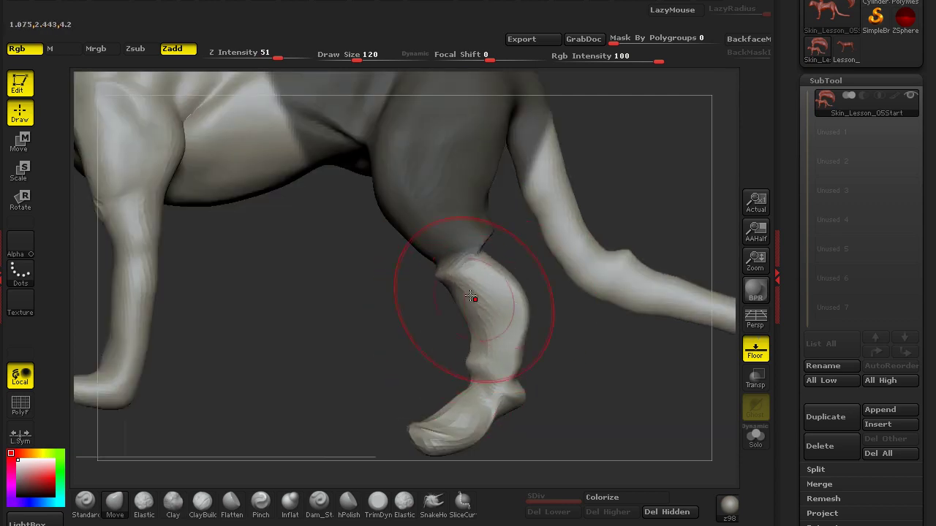
{"action": "left_click_drag", "start_coordinate": [532, 417], "coordinate": [465, 281]}
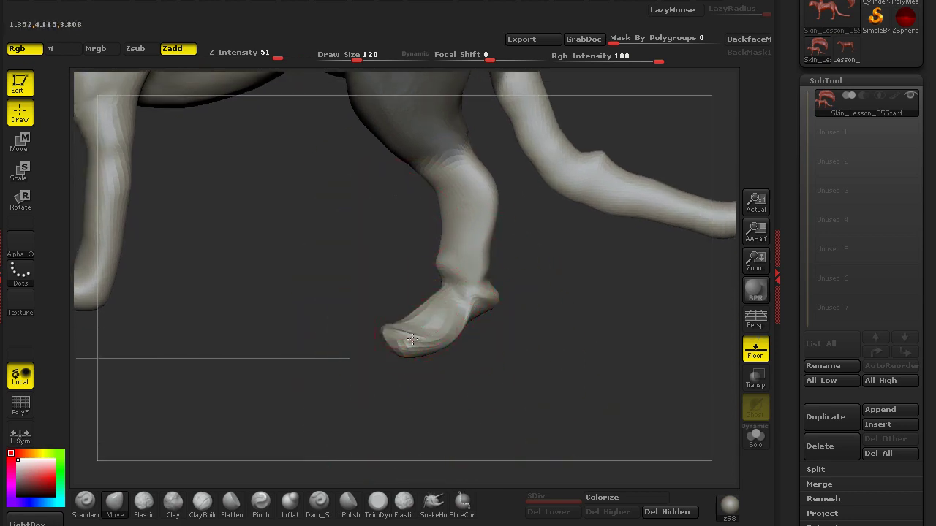
Mask a spot at the front of the hind paw, invert the mask, and pull out a toe with the SnakeHook brush
{"action": "left_click_drag", "start_coordinate": [358, 289], "coordinate": [435, 326]}
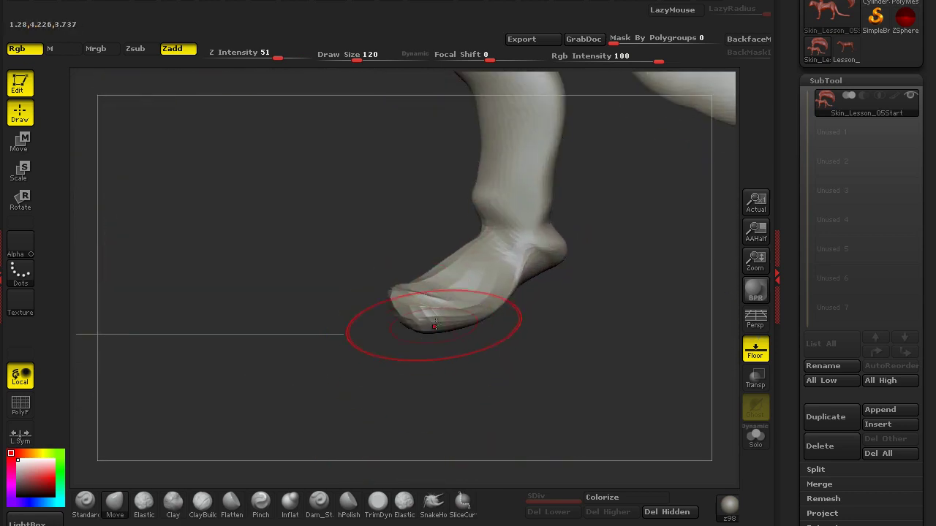
{"action": "mouse_move", "coordinate": [388, 402]}
{"action": "left_mouse_down"}
{"action": "mouse_move", "coordinate": [390, 387]}
{"action": "mouse_move", "coordinate": [583, 296]}
{"action": "left_mouse_up"}
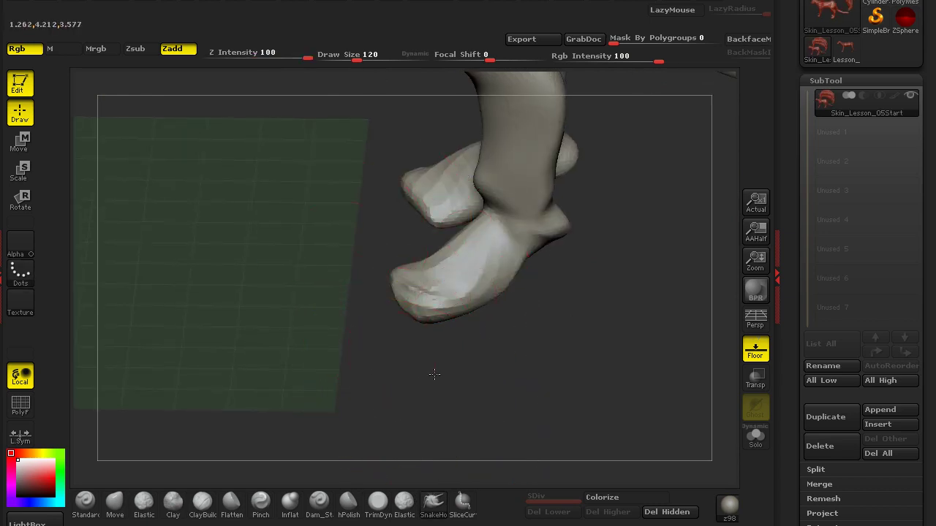
{"action": "left_click_drag", "start_coordinate": [434, 374], "coordinate": [468, 333], "text": "alt"}
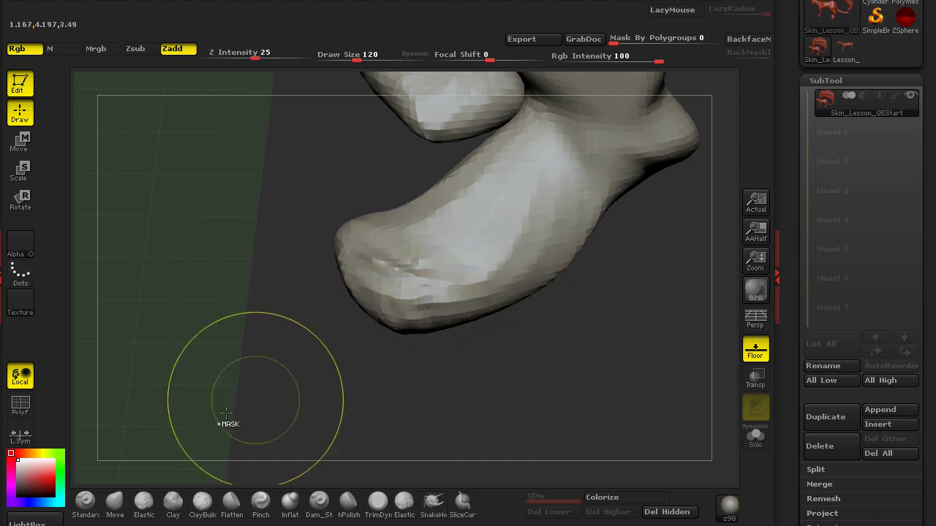
{"action": "left_click_drag", "start_coordinate": [434, 308], "coordinate": [430, 321], "text": "ctrl"}
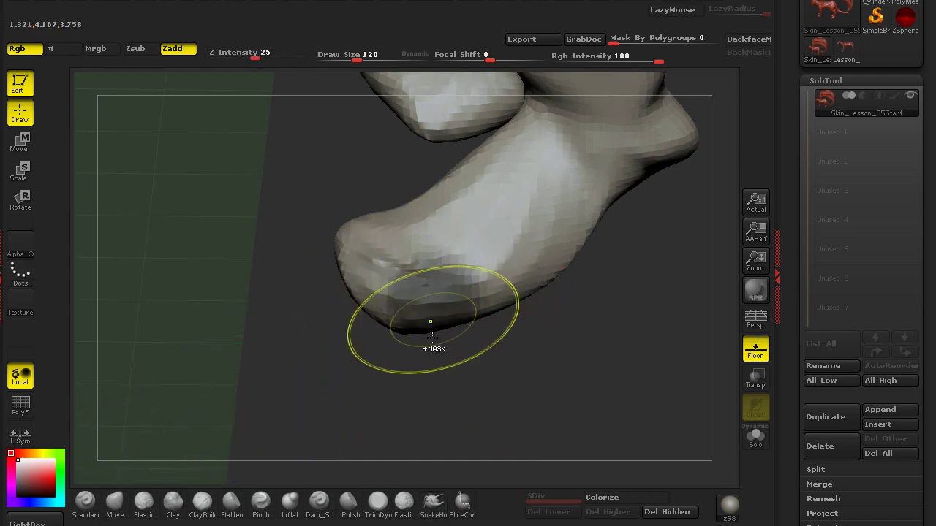
{"action": "left_click", "coordinate": [463, 393], "text": "ctrl"}
{"action": "left_click_drag", "start_coordinate": [463, 395], "coordinate": [418, 371]}
{"action": "mouse_move", "coordinate": [416, 320]}
{"action": "left_mouse_down"}
{"action": "mouse_move", "coordinate": [399, 371]}
{"action": "mouse_move", "coordinate": [434, 365]}
{"action": "mouse_move", "coordinate": [487, 335]}
{"action": "mouse_move", "coordinate": [445, 362]}
{"action": "mouse_move", "coordinate": [391, 328]}
{"action": "mouse_move", "coordinate": [487, 341]}
{"action": "mouse_move", "coordinate": [394, 353]}
{"action": "mouse_move", "coordinate": [300, 408]}
{"action": "mouse_move", "coordinate": [256, 368]}
{"action": "mouse_move", "coordinate": [351, 382]}
{"action": "mouse_move", "coordinate": [317, 424]}
{"action": "mouse_move", "coordinate": [496, 406]}
{"action": "mouse_move", "coordinate": [324, 354]}
{"action": "left_mouse_up"}
Thicken the new hind toe with the Inflat brush and reshape it with the Move brush
{"action": "left_click", "coordinate": [294, 503]}
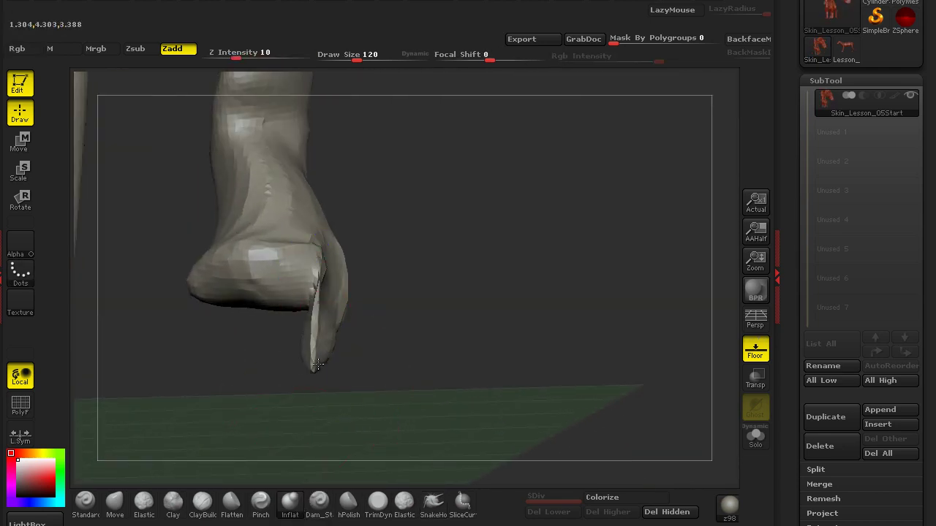
{"action": "mouse_move", "coordinate": [338, 305]}
{"action": "left_mouse_down"}
{"action": "mouse_move", "coordinate": [331, 264]}
{"action": "mouse_move", "coordinate": [318, 333]}
{"action": "left_mouse_up"}
{"action": "left_click_drag", "start_coordinate": [284, 414], "coordinate": [198, 439]}
{"action": "left_click", "coordinate": [123, 503]}
{"action": "left_click_drag", "start_coordinate": [215, 395], "coordinate": [340, 305]}
{"action": "mouse_move", "coordinate": [296, 408]}
{"action": "left_mouse_down"}
{"action": "mouse_move", "coordinate": [354, 410]}
{"action": "mouse_move", "coordinate": [354, 443]}
{"action": "mouse_move", "coordinate": [369, 468]}
{"action": "mouse_move", "coordinate": [454, 450]}
{"action": "mouse_move", "coordinate": [446, 472]}
{"action": "left_mouse_up"}
Mask another spot on the hind paw, invert the mask, and pull out a second toe with the SnakeHook brush
{"action": "left_click", "coordinate": [433, 503]}
{"action": "left_click_drag", "start_coordinate": [355, 456], "coordinate": [325, 455]}
{"action": "left_click_drag", "start_coordinate": [240, 370], "coordinate": [227, 357], "text": "ctrl"}
{"action": "left_click", "coordinate": [255, 438], "text": "ctrl"}
{"action": "left_click_drag", "start_coordinate": [244, 428], "coordinate": [271, 363], "text": "alt"}
{"action": "left_click_drag", "start_coordinate": [259, 314], "coordinate": [359, 390]}
{"action": "left_click_drag", "start_coordinate": [282, 331], "coordinate": [296, 377]}
{"action": "left_click_drag", "start_coordinate": [347, 373], "coordinate": [351, 395]}
{"action": "mouse_move", "coordinate": [447, 396]}
{"action": "left_mouse_down"}
{"action": "mouse_move", "coordinate": [420, 384]}
{"action": "mouse_move", "coordinate": [442, 377]}
{"action": "left_mouse_up"}
Mask another spot on the hind paw, invert the mask, and pull out a third toe with the SnakeHook brush
{"action": "left_click_drag", "start_coordinate": [328, 223], "coordinate": [317, 255], "text": "ctrl"}
{"action": "left_click", "coordinate": [443, 346], "text": "ctrl"}
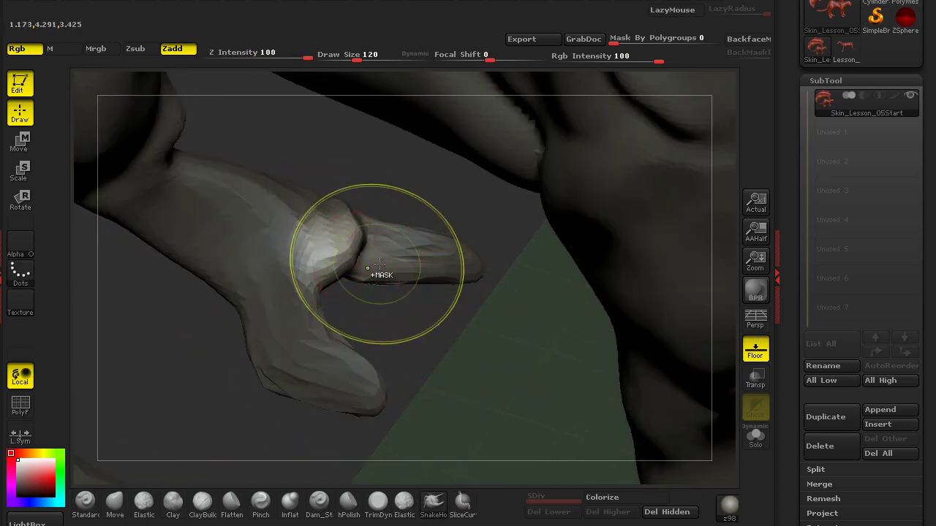
{"action": "key", "text": "ctrl+z"}
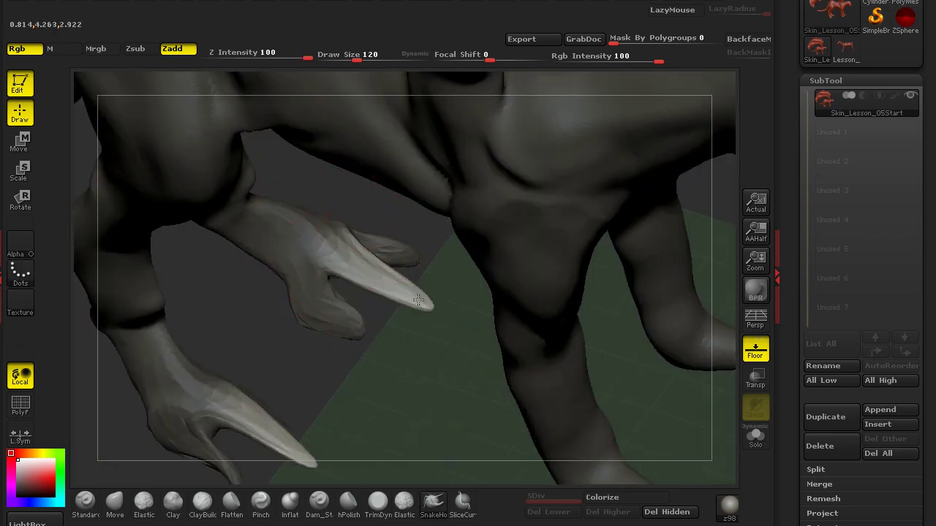
{"action": "mouse_move", "coordinate": [435, 350]}
{"action": "left_mouse_down"}
{"action": "mouse_move", "coordinate": [425, 332]}
{"action": "mouse_move", "coordinate": [334, 374]}
{"action": "mouse_move", "coordinate": [351, 273]}
{"action": "left_mouse_up"}
{"action": "left_click_drag", "start_coordinate": [282, 331], "coordinate": [281, 323]}
{"action": "left_click_drag", "start_coordinate": [303, 399], "coordinate": [364, 453], "text": "alt"}
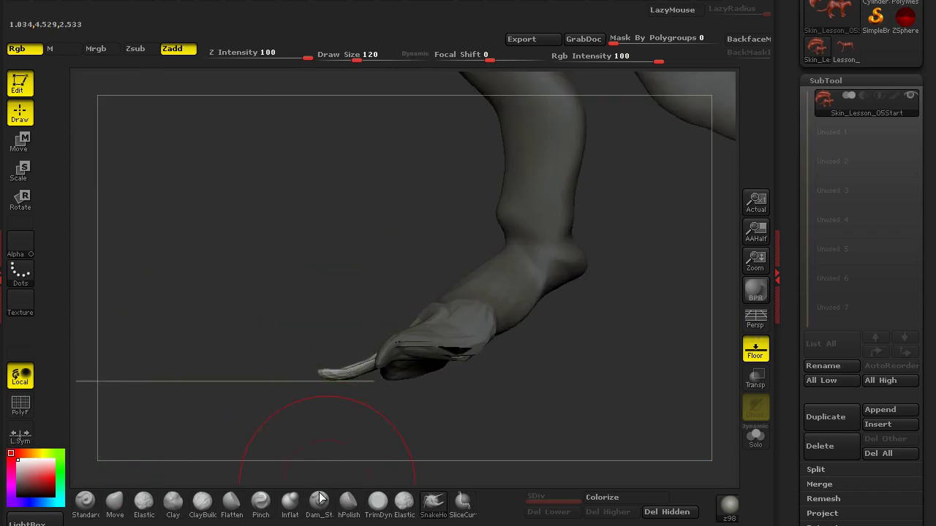
Thicken the third hind toe with the Inflat brush and undo the last stroke
{"action": "left_click", "coordinate": [291, 505]}
{"action": "left_click_drag", "start_coordinate": [292, 409], "coordinate": [340, 431]}
{"action": "left_click_drag", "start_coordinate": [402, 326], "coordinate": [445, 373]}
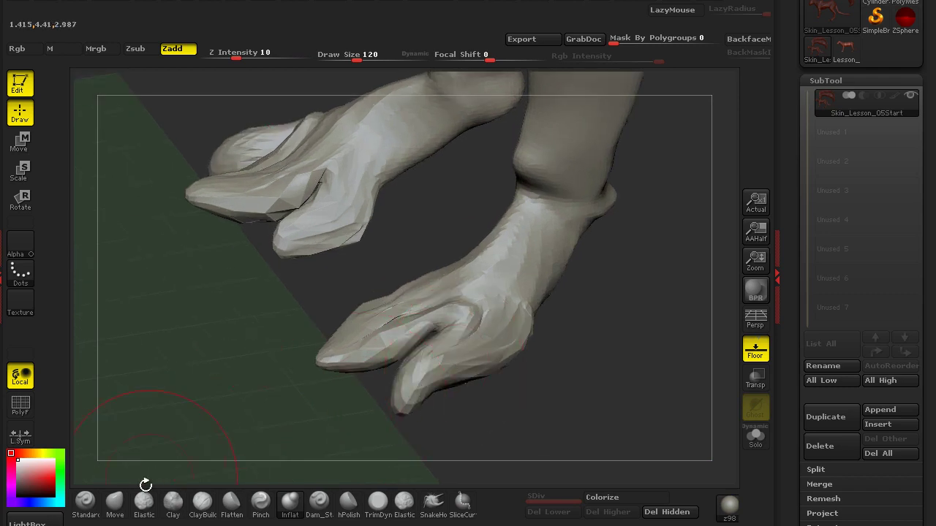
{"action": "key", "text": "ctrl+z"}
Reshape the three hind toes with the Move brush, and remesh the creature with DynaMesh
{"action": "left_click", "coordinate": [115, 503]}
{"action": "left_click_drag", "start_coordinate": [159, 478], "coordinate": [191, 462]}
{"action": "mouse_move", "coordinate": [420, 386]}
{"action": "left_mouse_down"}
{"action": "mouse_move", "coordinate": [440, 399]}
{"action": "mouse_move", "coordinate": [468, 381]}
{"action": "mouse_move", "coordinate": [428, 380]}
{"action": "left_mouse_up"}
{"action": "mouse_move", "coordinate": [378, 346]}
{"action": "left_mouse_down"}
{"action": "mouse_move", "coordinate": [251, 295]}
{"action": "mouse_move", "coordinate": [246, 267]}
{"action": "mouse_move", "coordinate": [344, 278]}
{"action": "mouse_move", "coordinate": [404, 308]}
{"action": "left_mouse_up"}
{"action": "left_click_drag", "start_coordinate": [367, 278], "coordinate": [275, 172]}
{"action": "left_click_drag", "start_coordinate": [176, 158], "coordinate": [319, 270], "text": "ctrl"}
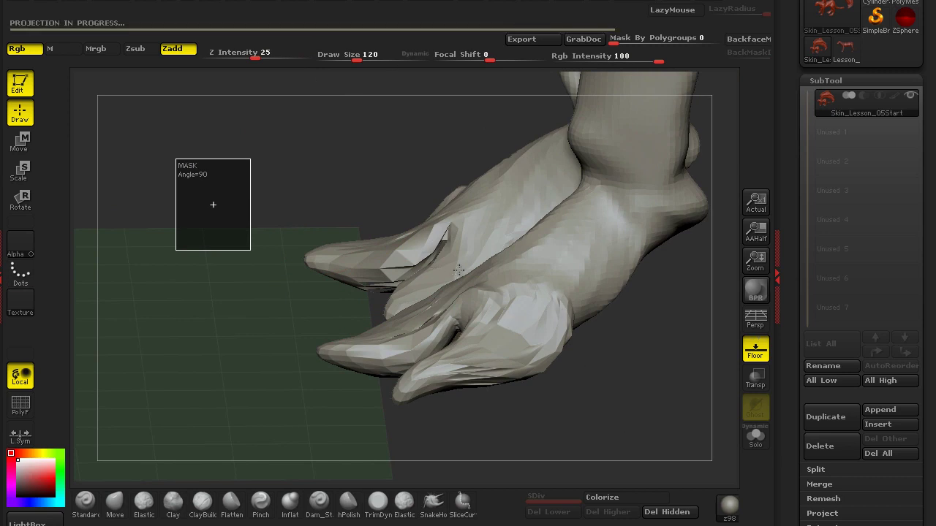
Raise knuckles on the middle and outer hind toes and curve their tips downward with the Move brush
{"action": "right_click_drag", "start_coordinate": [455, 300], "coordinate": [412, 306], "text": "ctrl"}
{"action": "mouse_move", "coordinate": [412, 305]}
{"action": "left_mouse_down"}
{"action": "mouse_move", "coordinate": [370, 275]}
{"action": "mouse_move", "coordinate": [396, 357]}
{"action": "left_mouse_up"}
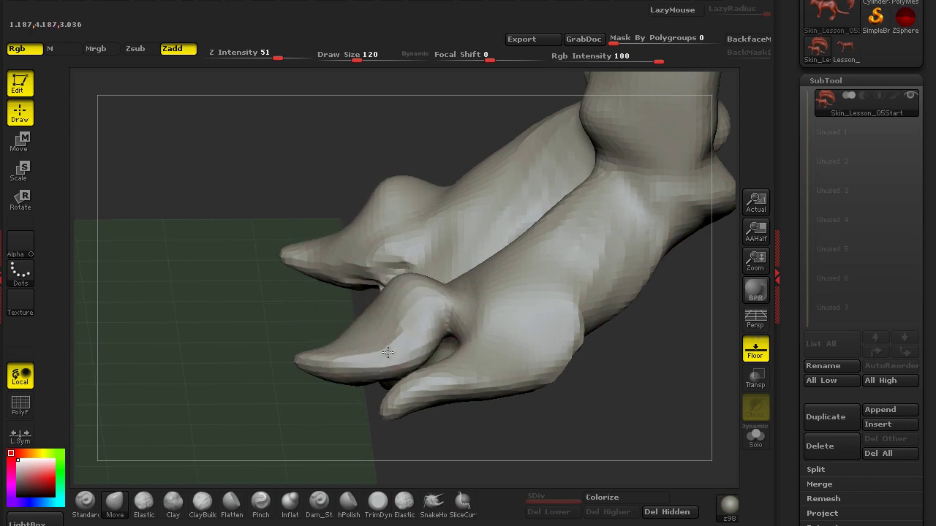
{"action": "left_click_drag", "start_coordinate": [365, 305], "coordinate": [355, 296]}
{"action": "left_click_drag", "start_coordinate": [286, 422], "coordinate": [245, 356], "text": "alt"}
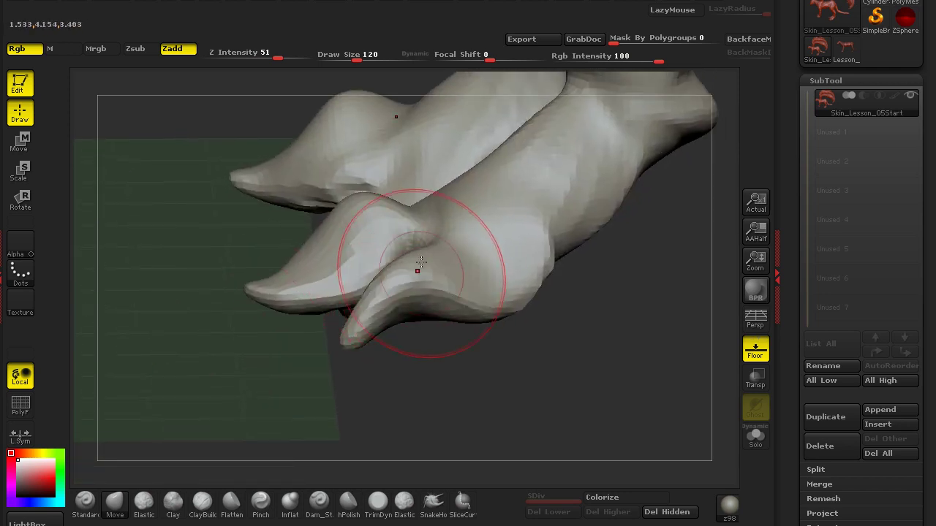
{"action": "left_click_drag", "start_coordinate": [353, 408], "coordinate": [351, 369], "text": "alt"}
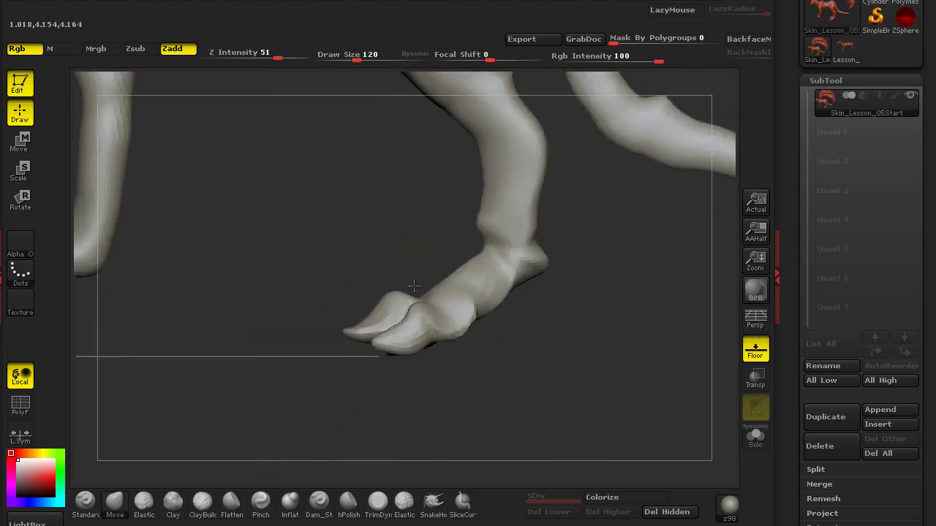
{"action": "left_click_drag", "start_coordinate": [414, 286], "coordinate": [364, 441], "text": "alt"}
{"action": "left_click_drag", "start_coordinate": [329, 354], "coordinate": [349, 385], "text": "alt"}
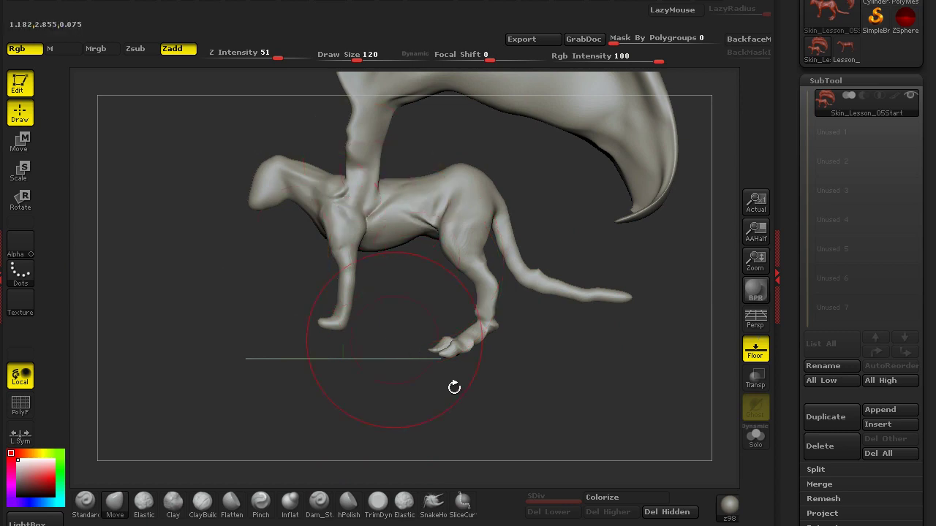
Shape the inner hind toe into an arched knuckle with a forward-pointing tip using the Move brush
{"action": "mouse_move", "coordinate": [274, 378]}
{"action": "left_mouse_down"}
{"action": "mouse_move", "coordinate": [405, 381]}
{"action": "mouse_move", "coordinate": [387, 334]}
{"action": "mouse_move", "coordinate": [387, 445]}
{"action": "mouse_move", "coordinate": [409, 394]}
{"action": "mouse_move", "coordinate": [493, 436]}
{"action": "mouse_move", "coordinate": [369, 382]}
{"action": "left_mouse_up"}
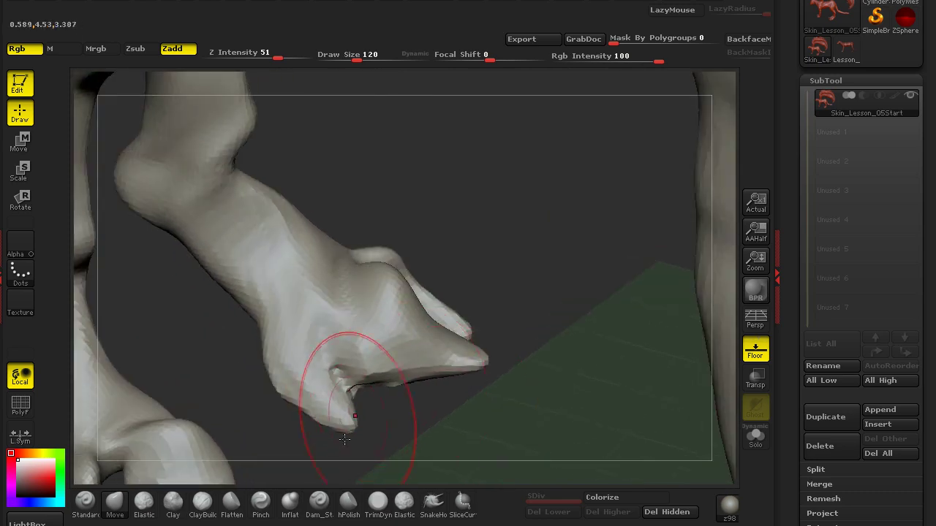
{"action": "mouse_move", "coordinate": [346, 316]}
{"action": "left_mouse_down"}
{"action": "mouse_move", "coordinate": [464, 277]}
{"action": "mouse_move", "coordinate": [479, 288]}
{"action": "left_mouse_up"}
{"action": "left_click_drag", "start_coordinate": [313, 334], "coordinate": [333, 329]}
{"action": "mouse_move", "coordinate": [446, 321]}
{"action": "left_mouse_down"}
{"action": "mouse_move", "coordinate": [513, 372]}
{"action": "mouse_move", "coordinate": [479, 396]}
{"action": "mouse_move", "coordinate": [463, 425]}
{"action": "mouse_move", "coordinate": [339, 434]}
{"action": "mouse_move", "coordinate": [288, 381]}
{"action": "mouse_move", "coordinate": [309, 352]}
{"action": "mouse_move", "coordinate": [435, 401]}
{"action": "mouse_move", "coordinate": [443, 351]}
{"action": "mouse_move", "coordinate": [522, 364]}
{"action": "left_mouse_up"}
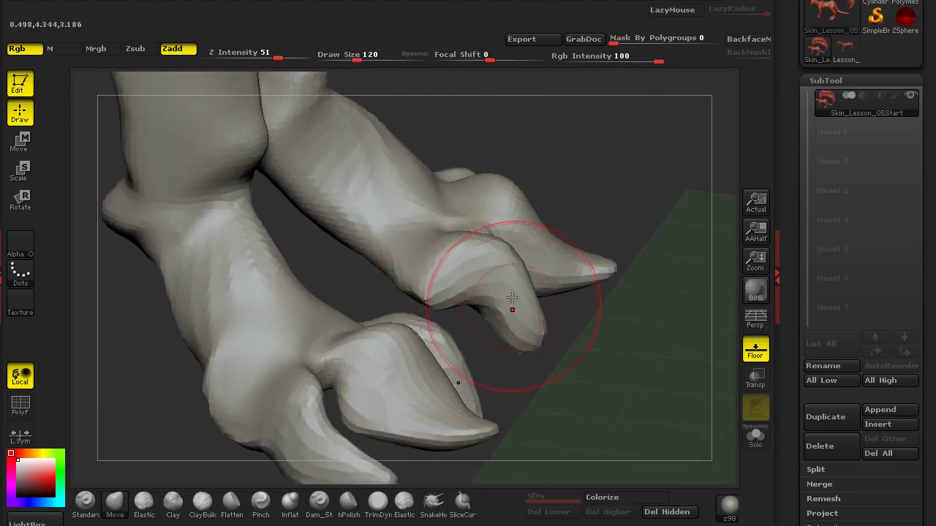
{"action": "left_click_drag", "start_coordinate": [496, 333], "coordinate": [506, 291]}
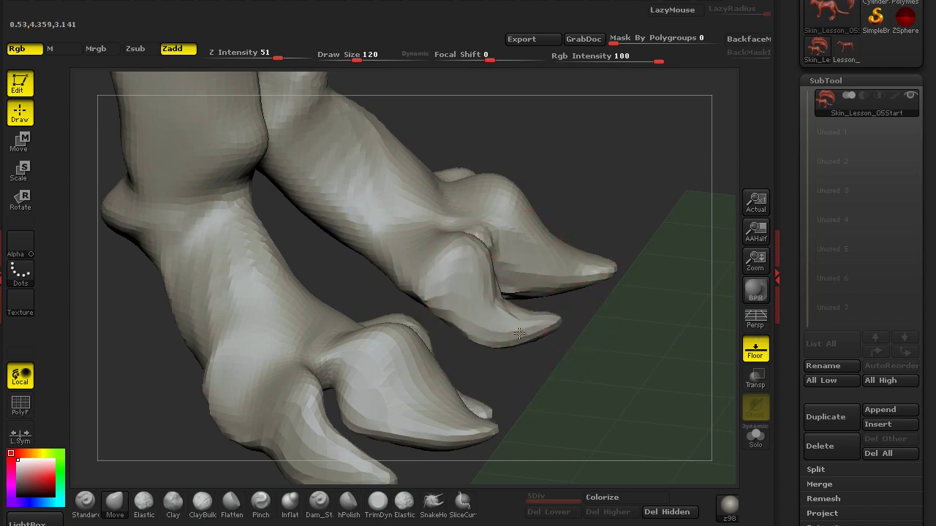
{"action": "mouse_move", "coordinate": [548, 358]}
{"action": "left_mouse_down"}
{"action": "mouse_move", "coordinate": [512, 345]}
{"action": "mouse_move", "coordinate": [615, 340]}
{"action": "mouse_move", "coordinate": [328, 378]}
{"action": "mouse_move", "coordinate": [344, 282]}
{"action": "left_mouse_up"}
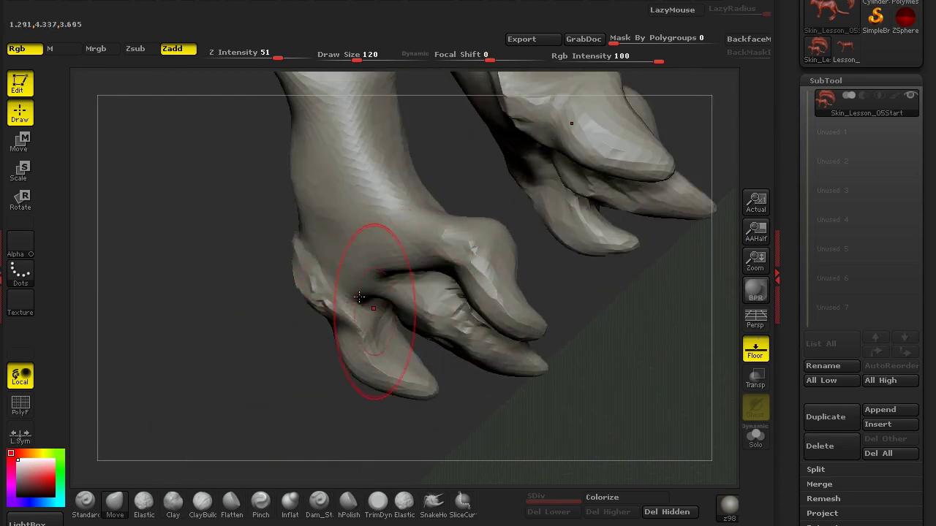
Reshape the underside of the hind paw and the bases of its toes with the Move brush
{"action": "left_click_drag", "start_coordinate": [224, 311], "coordinate": [337, 412], "text": "shift"}
{"action": "left_click_drag", "start_coordinate": [416, 257], "coordinate": [420, 276]}
{"action": "left_click_drag", "start_coordinate": [340, 288], "coordinate": [338, 269]}
{"action": "left_click_drag", "start_coordinate": [401, 277], "coordinate": [388, 272]}
{"action": "mouse_move", "coordinate": [287, 363]}
{"action": "left_mouse_down", "text": "alt"}
{"action": "mouse_move", "coordinate": [269, 390]}
{"action": "mouse_move", "coordinate": [282, 431]}
{"action": "left_mouse_up", "text": "alt"}
{"action": "left_click_drag", "start_coordinate": [441, 285], "coordinate": [433, 288]}
{"action": "left_click_drag", "start_coordinate": [383, 335], "coordinate": [389, 388], "text": "alt"}
{"action": "mouse_move", "coordinate": [420, 298]}
{"action": "left_mouse_down"}
{"action": "mouse_move", "coordinate": [414, 280]}
{"action": "mouse_move", "coordinate": [382, 278]}
{"action": "mouse_move", "coordinate": [414, 278]}
{"action": "mouse_move", "coordinate": [408, 284]}
{"action": "left_mouse_up"}
{"action": "left_click_drag", "start_coordinate": [262, 280], "coordinate": [453, 272]}
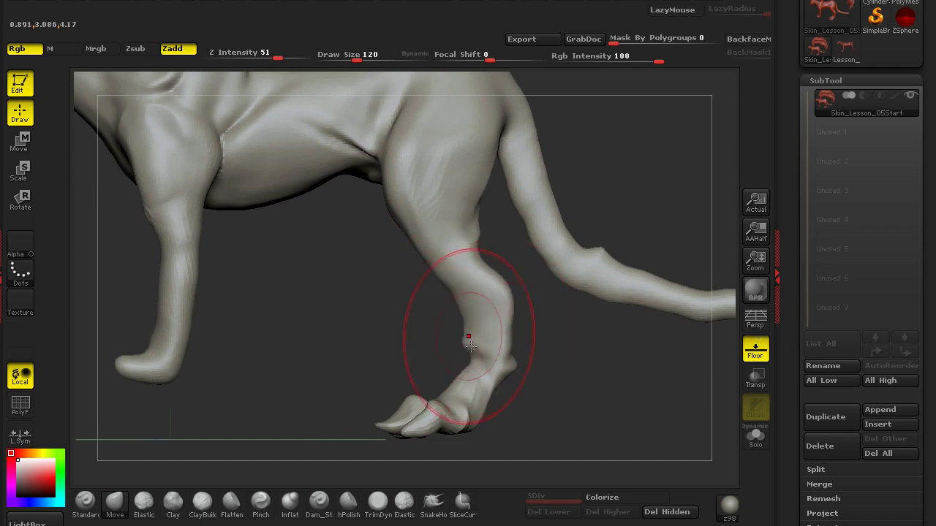
Reshape and smooth the ankle crease, hock and heel contours of the lower hind leg with the Move brush
{"action": "mouse_move", "coordinate": [421, 333]}
{"action": "left_mouse_down", "text": "alt"}
{"action": "mouse_move", "coordinate": [409, 358]}
{"action": "mouse_move", "coordinate": [461, 288]}
{"action": "mouse_move", "coordinate": [454, 277]}
{"action": "left_mouse_up", "text": "alt"}
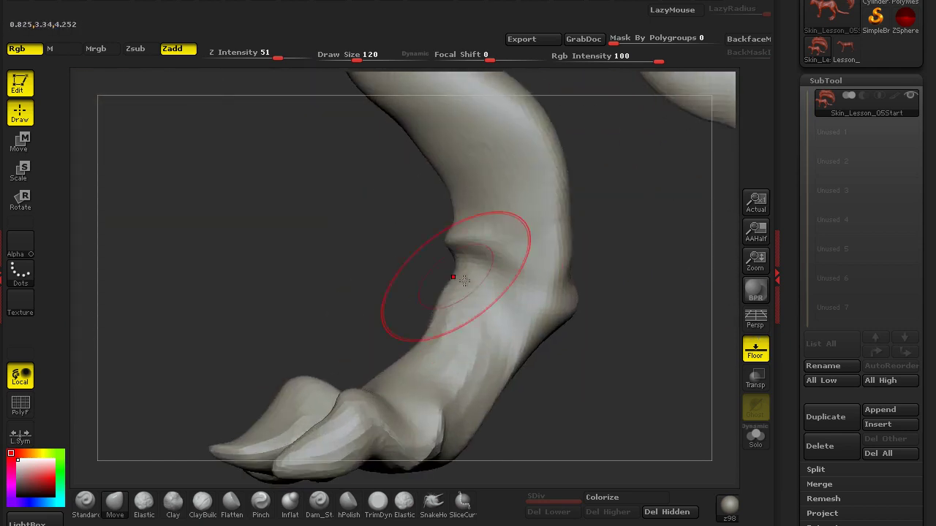
{"action": "left_click_drag", "start_coordinate": [418, 328], "coordinate": [426, 365]}
{"action": "left_click_drag", "start_coordinate": [425, 291], "coordinate": [452, 288]}
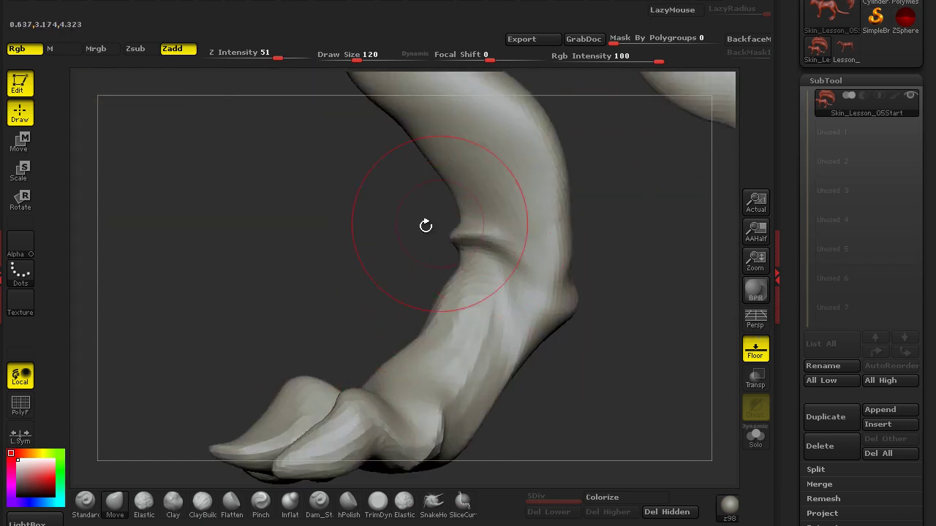
{"action": "left_click_drag", "start_coordinate": [426, 225], "coordinate": [440, 252], "text": "alt"}
{"action": "left_click_drag", "start_coordinate": [474, 219], "coordinate": [468, 244], "text": "shift"}
{"action": "left_click_drag", "start_coordinate": [461, 184], "coordinate": [466, 213]}
{"action": "left_click_drag", "start_coordinate": [601, 254], "coordinate": [622, 247]}
{"action": "left_click_drag", "start_coordinate": [565, 266], "coordinate": [540, 210]}
{"action": "left_click_drag", "start_coordinate": [608, 250], "coordinate": [591, 247]}
{"action": "mouse_move", "coordinate": [653, 252]}
{"action": "left_mouse_down"}
{"action": "mouse_move", "coordinate": [489, 252]}
{"action": "mouse_move", "coordinate": [549, 236]}
{"action": "mouse_move", "coordinate": [512, 232]}
{"action": "mouse_move", "coordinate": [612, 259]}
{"action": "mouse_move", "coordinate": [653, 248]}
{"action": "left_mouse_up"}
{"action": "left_click_drag", "start_coordinate": [369, 168], "coordinate": [495, 308], "text": "alt"}
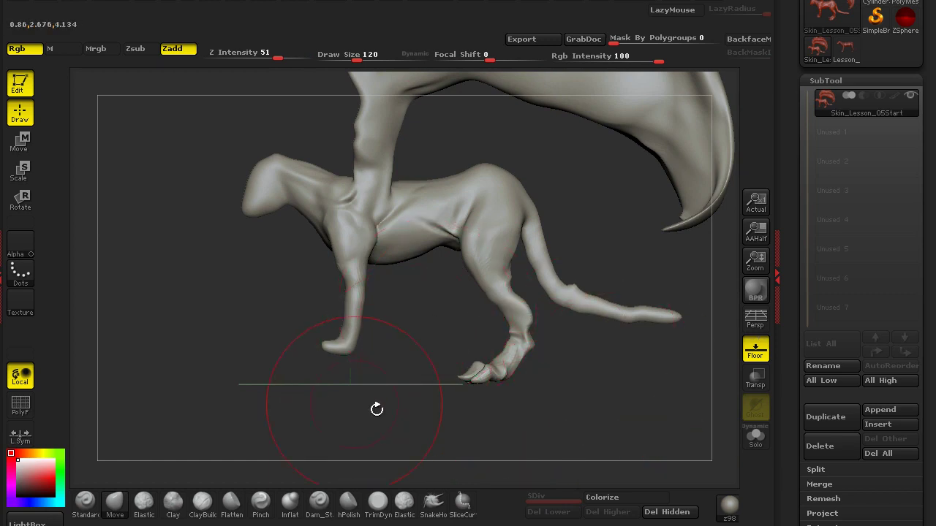
Carve initial creases around the hind knees with the Dam_Standard brush at draw size 120
{"action": "left_click_drag", "start_coordinate": [335, 402], "coordinate": [501, 333]}
{"action": "mouse_move", "coordinate": [363, 383]}
{"action": "left_mouse_down"}
{"action": "mouse_move", "coordinate": [251, 428]}
{"action": "mouse_move", "coordinate": [397, 319]}
{"action": "mouse_move", "coordinate": [455, 257]}
{"action": "mouse_move", "coordinate": [481, 264]}
{"action": "mouse_move", "coordinate": [439, 280]}
{"action": "left_mouse_up"}
{"action": "mouse_move", "coordinate": [418, 409]}
{"action": "left_mouse_down", "text": "alt"}
{"action": "mouse_move", "coordinate": [403, 363]}
{"action": "mouse_move", "coordinate": [400, 382]}
{"action": "mouse_move", "coordinate": [432, 322]}
{"action": "mouse_move", "coordinate": [479, 329]}
{"action": "left_mouse_up", "text": "alt"}
{"action": "left_click_drag", "start_coordinate": [390, 302], "coordinate": [639, 322]}
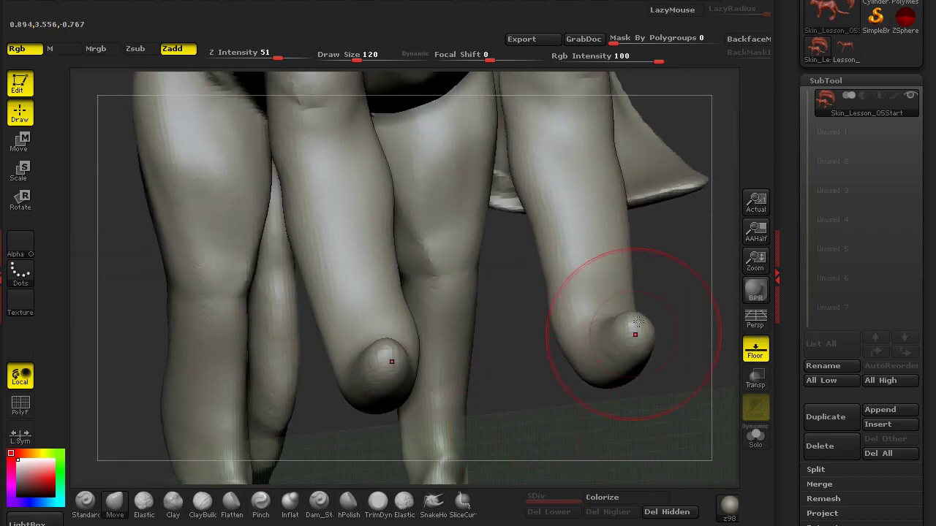
{"action": "left_click_drag", "start_coordinate": [528, 448], "coordinate": [355, 439]}
{"action": "left_click", "coordinate": [172, 501]}
{"action": "mouse_move", "coordinate": [528, 311]}
{"action": "left_mouse_down"}
{"action": "mouse_move", "coordinate": [502, 327]}
{"action": "mouse_move", "coordinate": [551, 385]}
{"action": "mouse_move", "coordinate": [460, 373]}
{"action": "left_mouse_up"}
{"action": "left_click", "coordinate": [318, 503]}
{"action": "mouse_move", "coordinate": [344, 427]}
{"action": "left_mouse_down"}
{"action": "mouse_move", "coordinate": [543, 382]}
{"action": "mouse_move", "coordinate": [471, 365]}
{"action": "left_mouse_up"}
{"action": "left_click_drag", "start_coordinate": [427, 175], "coordinate": [402, 308]}
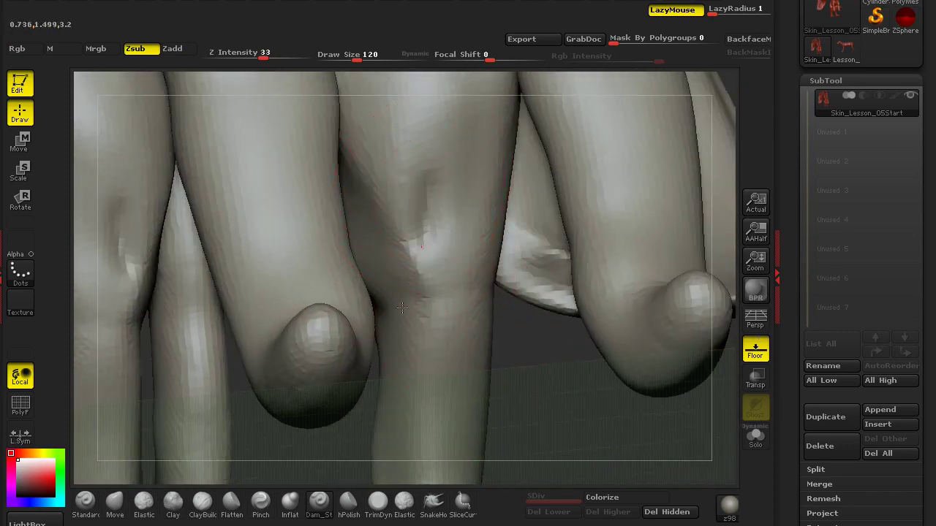
{"action": "left_click_drag", "start_coordinate": [524, 399], "coordinate": [593, 420]}
Turn on perspective and hide the creature's head, chest and front legs
{"action": "left_click", "coordinate": [756, 318]}
{"action": "mouse_move", "coordinate": [693, 357]}
{"action": "left_mouse_down"}
{"action": "mouse_move", "coordinate": [727, 373]}
{"action": "mouse_move", "coordinate": [495, 449]}
{"action": "mouse_move", "coordinate": [388, 459]}
{"action": "left_mouse_up"}
{"action": "left_click", "coordinate": [174, 505]}
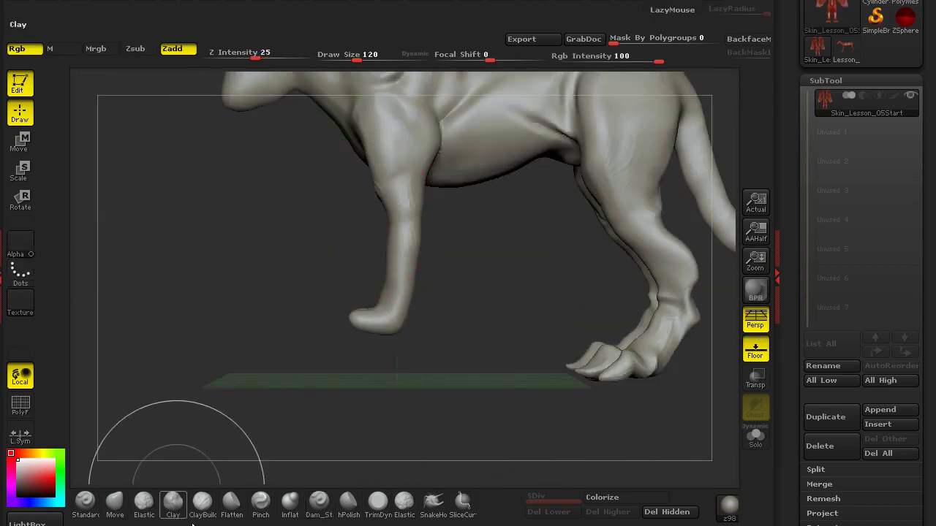
{"action": "mouse_move", "coordinate": [220, 328]}
{"action": "left_mouse_down", "text": "ctrl+shift"}
{"action": "mouse_move", "coordinate": [463, 313]}
{"action": "mouse_move", "coordinate": [285, 8]}
{"action": "mouse_move", "coordinate": [152, 208]}
{"action": "left_mouse_up", "text": "ctrl+shift"}
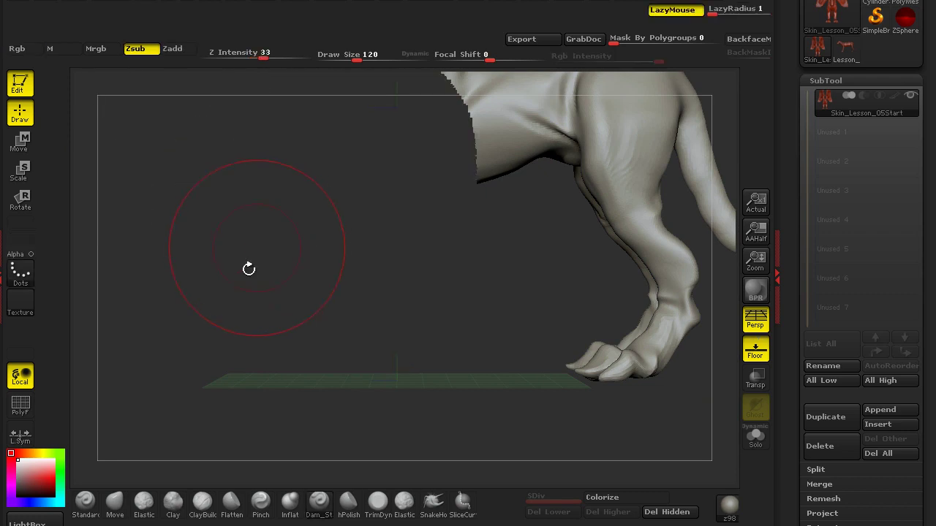
{"action": "left_click_drag", "start_coordinate": [249, 269], "coordinate": [271, 341], "text": "alt"}
{"action": "left_click", "coordinate": [318, 378], "text": "ctrl+shift"}
{"action": "mouse_move", "coordinate": [276, 384]}
{"action": "left_mouse_down", "text": "ctrl+shift"}
{"action": "mouse_move", "coordinate": [434, 443]}
{"action": "mouse_move", "coordinate": [566, 314]}
{"action": "mouse_move", "coordinate": [395, 109]}
{"action": "left_mouse_up", "text": "ctrl+shift"}
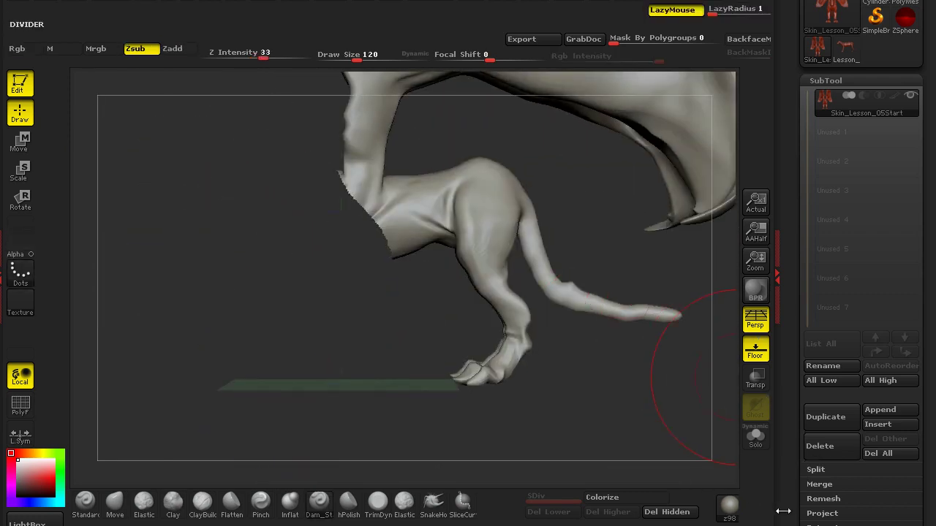
Open the Polygroups settings, restore full visibility, and hide the front of the body again to isolate the hindquarters
{"action": "left_click_drag", "start_coordinate": [783, 511], "coordinate": [801, 368]}
{"action": "left_click", "coordinate": [825, 281]}
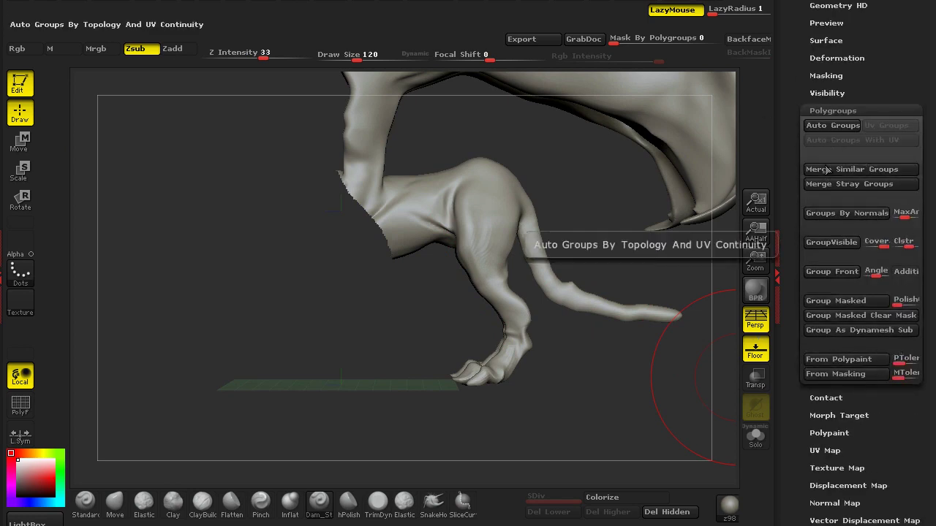
{"action": "left_click", "coordinate": [248, 326], "text": "ctrl+shift"}
{"action": "left_click", "coordinate": [347, 261], "text": "ctrl+shift"}
{"action": "mouse_move", "coordinate": [271, 376]}
{"action": "left_mouse_down", "text": "ctrl+shift"}
{"action": "mouse_move", "coordinate": [251, 414]}
{"action": "mouse_move", "coordinate": [268, 370]}
{"action": "mouse_move", "coordinate": [339, 373]}
{"action": "mouse_move", "coordinate": [683, 310]}
{"action": "mouse_move", "coordinate": [639, 404]}
{"action": "mouse_move", "coordinate": [627, 372]}
{"action": "mouse_move", "coordinate": [586, 360]}
{"action": "mouse_move", "coordinate": [624, 288]}
{"action": "mouse_move", "coordinate": [587, 365]}
{"action": "mouse_move", "coordinate": [516, 347]}
{"action": "mouse_move", "coordinate": [585, 256]}
{"action": "left_mouse_up", "text": "ctrl+shift"}
Carve deep creases on both sides of the hind kneecap with Dam_Standard at draw size 46, and build up the kneecap with Clay
{"action": "left_click_drag", "start_coordinate": [412, 242], "coordinate": [405, 264], "text": "shift"}
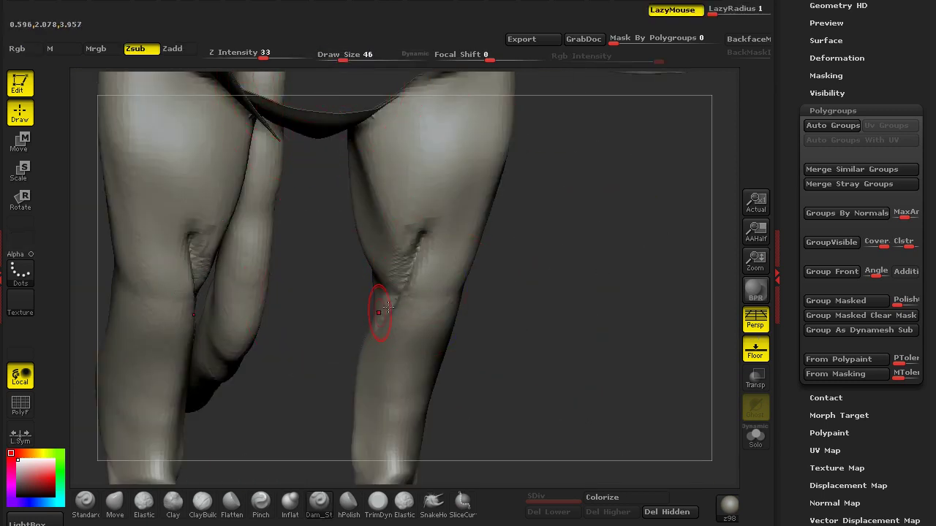
{"action": "left_click_drag", "start_coordinate": [513, 263], "coordinate": [391, 221]}
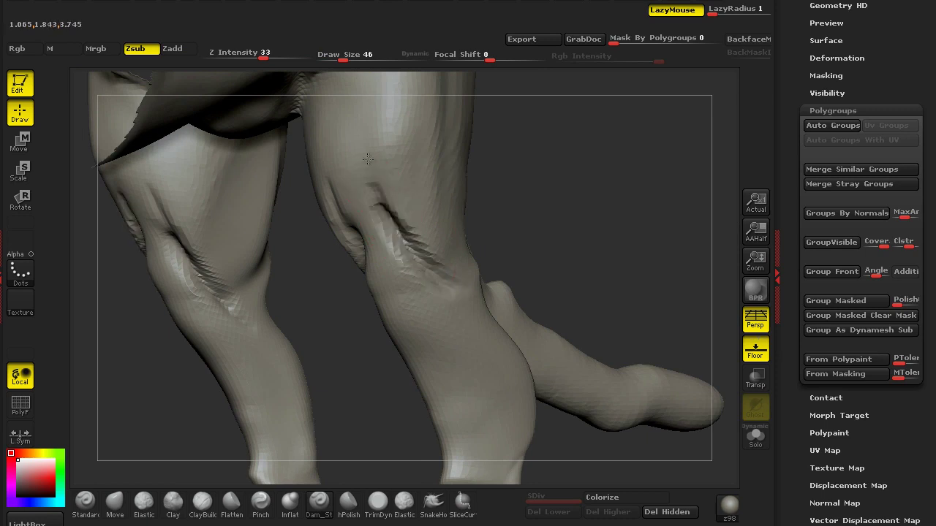
{"action": "left_click_drag", "start_coordinate": [368, 158], "coordinate": [283, 355]}
{"action": "left_click", "coordinate": [175, 511]}
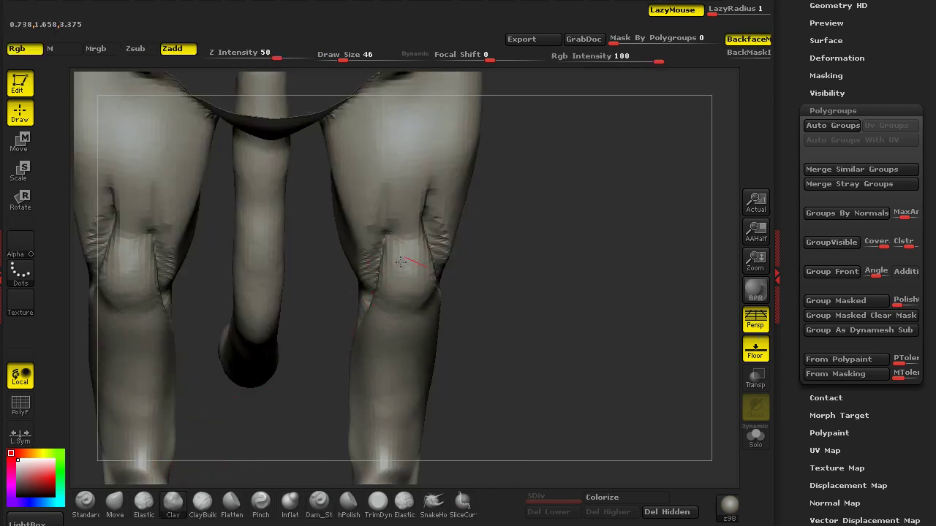
{"action": "key", "text": "l"}
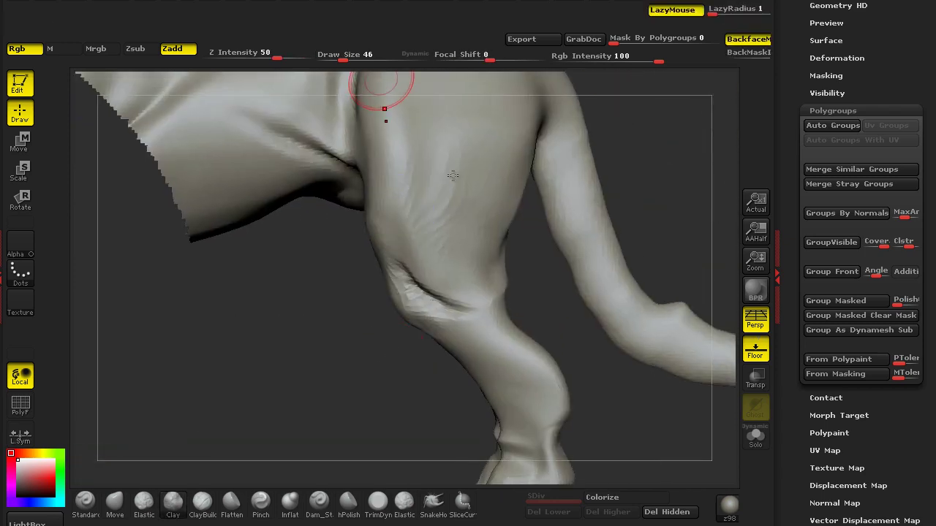
Build up the muscle forms of the lower thigh, calf and shin with the Clay brush at draw size 93
{"action": "left_click_drag", "start_coordinate": [315, 301], "coordinate": [361, 355], "text": "alt"}
{"action": "right_click_drag", "start_coordinate": [361, 355], "coordinate": [204, 228]}
{"action": "left_click_drag", "start_coordinate": [242, 281], "coordinate": [314, 358]}
{"action": "right_click_drag", "start_coordinate": [332, 418], "coordinate": [414, 404]}
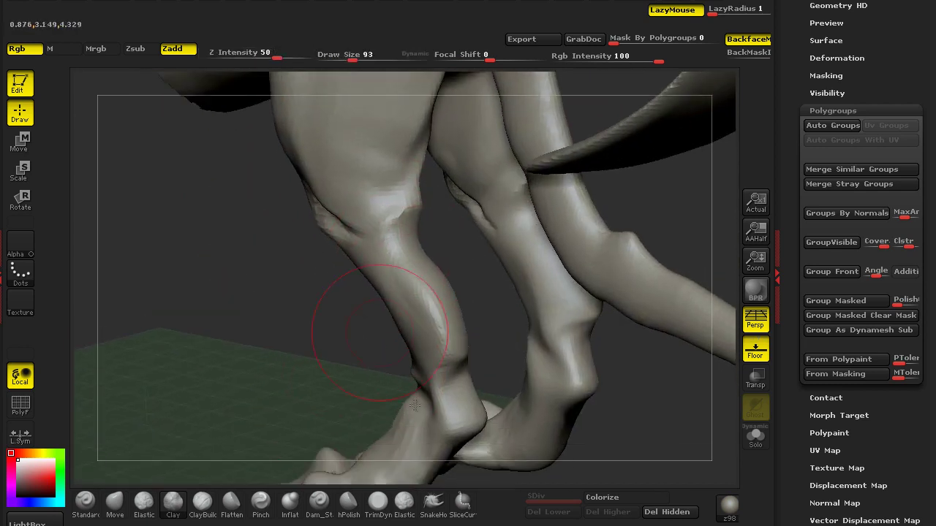
{"action": "mouse_move", "coordinate": [366, 325]}
{"action": "right_mouse_down"}
{"action": "mouse_move", "coordinate": [247, 317]}
{"action": "mouse_move", "coordinate": [385, 223]}
{"action": "right_mouse_up"}
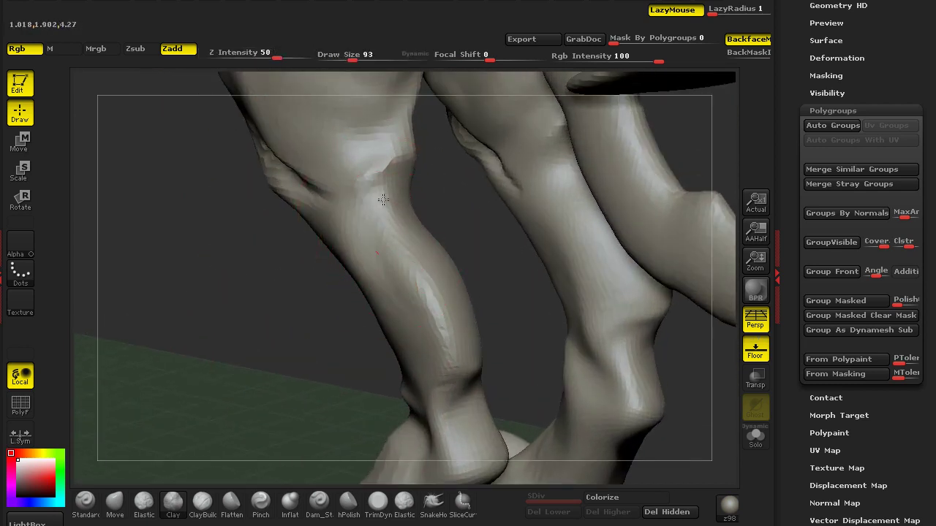
{"action": "mouse_move", "coordinate": [410, 263]}
{"action": "right_mouse_down"}
{"action": "mouse_move", "coordinate": [329, 341]}
{"action": "mouse_move", "coordinate": [257, 220]}
{"action": "mouse_move", "coordinate": [359, 203]}
{"action": "mouse_move", "coordinate": [367, 448]}
{"action": "mouse_move", "coordinate": [299, 368]}
{"action": "mouse_move", "coordinate": [412, 257]}
{"action": "right_mouse_up"}
{"action": "mouse_move", "coordinate": [510, 238]}
{"action": "right_mouse_down"}
{"action": "mouse_move", "coordinate": [438, 183]}
{"action": "mouse_move", "coordinate": [481, 192]}
{"action": "right_mouse_up"}
{"action": "mouse_move", "coordinate": [468, 168]}
{"action": "left_mouse_down"}
{"action": "mouse_move", "coordinate": [493, 183]}
{"action": "mouse_move", "coordinate": [522, 345]}
{"action": "left_mouse_up"}
{"action": "mouse_move", "coordinate": [522, 345]}
{"action": "right_mouse_down"}
{"action": "mouse_move", "coordinate": [452, 339]}
{"action": "mouse_move", "coordinate": [497, 249]}
{"action": "mouse_move", "coordinate": [388, 339]}
{"action": "mouse_move", "coordinate": [488, 280]}
{"action": "right_mouse_up"}
{"action": "mouse_move", "coordinate": [487, 281]}
{"action": "left_mouse_down"}
{"action": "mouse_move", "coordinate": [516, 326]}
{"action": "mouse_move", "coordinate": [565, 359]}
{"action": "left_mouse_up"}
{"action": "mouse_move", "coordinate": [564, 359]}
{"action": "right_mouse_down"}
{"action": "mouse_move", "coordinate": [512, 380]}
{"action": "mouse_move", "coordinate": [372, 391]}
{"action": "mouse_move", "coordinate": [431, 292]}
{"action": "right_mouse_up"}
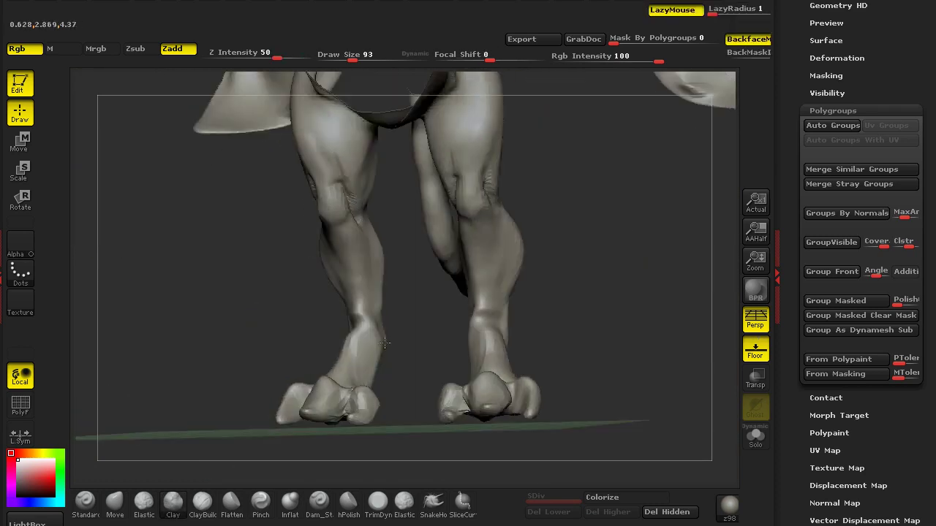
Reshape the knee, calf and ankle contours of the hind leg from the front with the Move brush
{"action": "right_click_drag", "start_coordinate": [556, 242], "coordinate": [517, 207]}
{"action": "left_click", "coordinate": [115, 516]}
{"action": "left_click_drag", "start_coordinate": [623, 254], "coordinate": [589, 191], "text": "alt"}
{"action": "left_click_drag", "start_coordinate": [484, 170], "coordinate": [488, 185]}
{"action": "left_click_drag", "start_coordinate": [476, 224], "coordinate": [486, 244]}
{"action": "left_click_drag", "start_coordinate": [591, 301], "coordinate": [577, 372], "text": "alt"}
{"action": "mouse_move", "coordinate": [470, 350]}
{"action": "left_mouse_down"}
{"action": "mouse_move", "coordinate": [492, 351]}
{"action": "mouse_move", "coordinate": [420, 380]}
{"action": "left_mouse_up"}
{"action": "mouse_move", "coordinate": [424, 375]}
{"action": "left_mouse_down"}
{"action": "mouse_move", "coordinate": [448, 375]}
{"action": "mouse_move", "coordinate": [422, 386]}
{"action": "left_mouse_up"}
Refine the width of the ankle and the hind foot above the toes with the Move brush
{"action": "left_click_drag", "start_coordinate": [366, 410], "coordinate": [353, 354], "text": "alt"}
{"action": "left_click_drag", "start_coordinate": [442, 401], "coordinate": [452, 403]}
{"action": "left_click_drag", "start_coordinate": [336, 327], "coordinate": [338, 380], "text": "alt"}
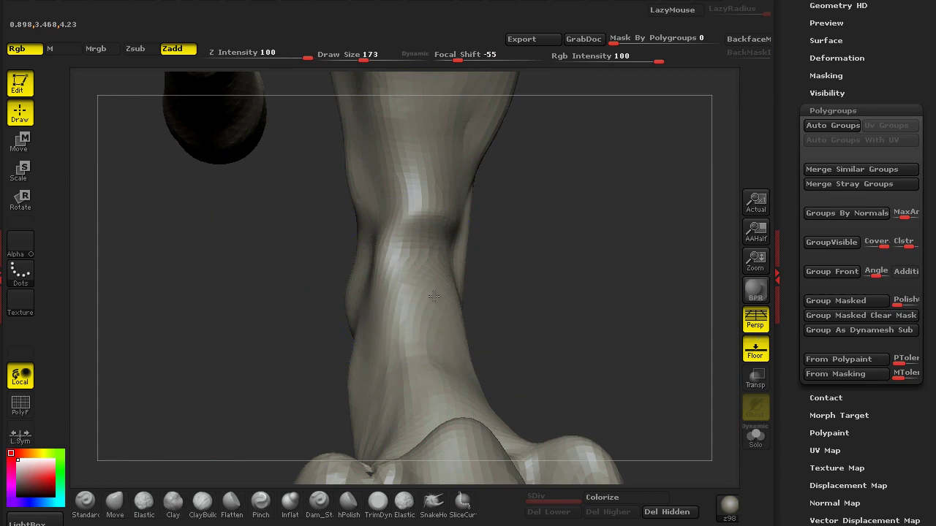
{"action": "left_click_drag", "start_coordinate": [394, 204], "coordinate": [403, 165], "text": "alt"}
{"action": "mouse_move", "coordinate": [620, 347]}
{"action": "left_mouse_down"}
{"action": "mouse_move", "coordinate": [535, 303]}
{"action": "mouse_move", "coordinate": [549, 324]}
{"action": "mouse_move", "coordinate": [603, 348]}
{"action": "left_mouse_up"}
{"action": "right_click_drag", "start_coordinate": [603, 348], "coordinate": [529, 410], "text": "alt"}
{"action": "left_click_drag", "start_coordinate": [373, 437], "coordinate": [362, 424]}
Reshape the hind toes and the upper contour of the foot from the side and front with the Move brush
{"action": "mouse_move", "coordinate": [182, 402]}
{"action": "left_mouse_down"}
{"action": "mouse_move", "coordinate": [261, 443]}
{"action": "mouse_move", "coordinate": [274, 304]}
{"action": "left_mouse_up"}
{"action": "left_click_drag", "start_coordinate": [264, 163], "coordinate": [326, 87], "text": "alt"}
{"action": "left_click_drag", "start_coordinate": [355, 340], "coordinate": [341, 327]}
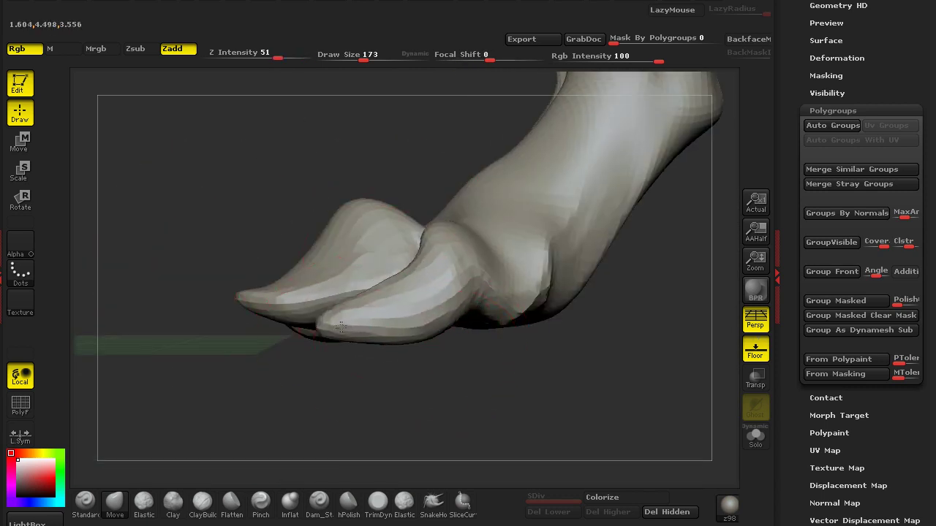
{"action": "mouse_move", "coordinate": [437, 125]}
{"action": "left_mouse_down", "text": "alt"}
{"action": "mouse_move", "coordinate": [378, 209]}
{"action": "mouse_move", "coordinate": [483, 204]}
{"action": "mouse_move", "coordinate": [380, 208]}
{"action": "left_mouse_up", "text": "alt"}
{"action": "mouse_move", "coordinate": [543, 142]}
{"action": "left_mouse_down"}
{"action": "mouse_move", "coordinate": [499, 110]}
{"action": "mouse_move", "coordinate": [493, 124]}
{"action": "left_mouse_up"}
{"action": "left_click_drag", "start_coordinate": [505, 241], "coordinate": [514, 247]}
{"action": "right_click_drag", "start_coordinate": [329, 293], "coordinate": [286, 139], "text": "ctrl"}
{"action": "left_click_drag", "start_coordinate": [322, 347], "coordinate": [332, 346]}
{"action": "mouse_move", "coordinate": [333, 345]}
{"action": "right_mouse_down"}
{"action": "mouse_move", "coordinate": [532, 182]}
{"action": "mouse_move", "coordinate": [483, 252]}
{"action": "right_mouse_up"}
{"action": "mouse_move", "coordinate": [347, 311]}
{"action": "right_mouse_down", "text": "ctrl"}
{"action": "mouse_move", "coordinate": [258, 265]}
{"action": "mouse_move", "coordinate": [282, 309]}
{"action": "right_mouse_up", "text": "ctrl"}
{"action": "left_click_drag", "start_coordinate": [368, 309], "coordinate": [336, 292]}
{"action": "right_click_drag", "start_coordinate": [315, 285], "coordinate": [358, 227]}
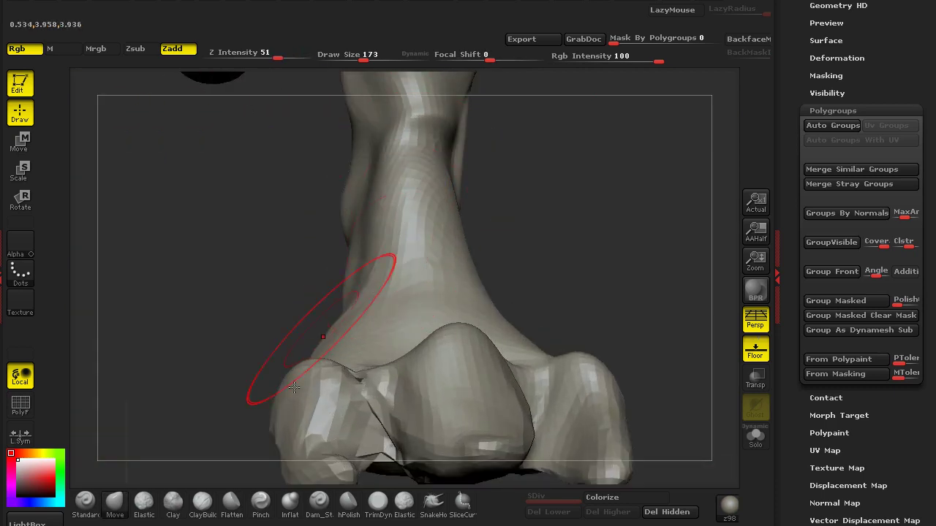
Carve a series of horizontal skin folds across the front of the hind foot and ankle with Dam_Standard at draw size 173
{"action": "left_click", "coordinate": [319, 501]}
{"action": "left_click_drag", "start_coordinate": [347, 376], "coordinate": [543, 356]}
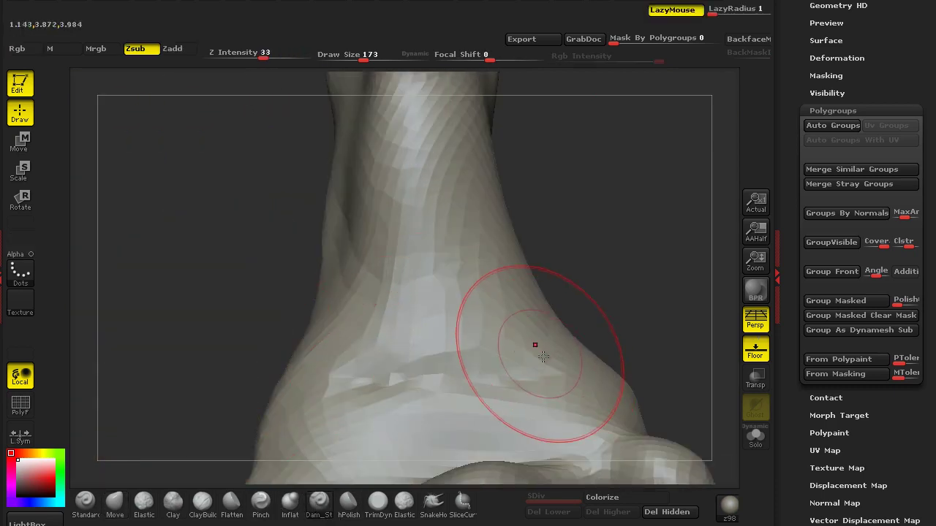
{"action": "left_click_drag", "start_coordinate": [324, 332], "coordinate": [558, 278]}
{"action": "left_click_drag", "start_coordinate": [348, 211], "coordinate": [508, 165]}
{"action": "left_click_drag", "start_coordinate": [314, 122], "coordinate": [503, 100]}
{"action": "left_click_drag", "start_coordinate": [261, 247], "coordinate": [275, 384], "text": "alt"}
{"action": "left_click_drag", "start_coordinate": [340, 227], "coordinate": [536, 199]}
{"action": "mouse_move", "coordinate": [236, 275]}
{"action": "left_mouse_down", "text": "alt"}
{"action": "mouse_move", "coordinate": [507, 274]}
{"action": "mouse_move", "coordinate": [244, 353]}
{"action": "mouse_move", "coordinate": [602, 353]}
{"action": "mouse_move", "coordinate": [514, 429]}
{"action": "left_mouse_up", "text": "alt"}
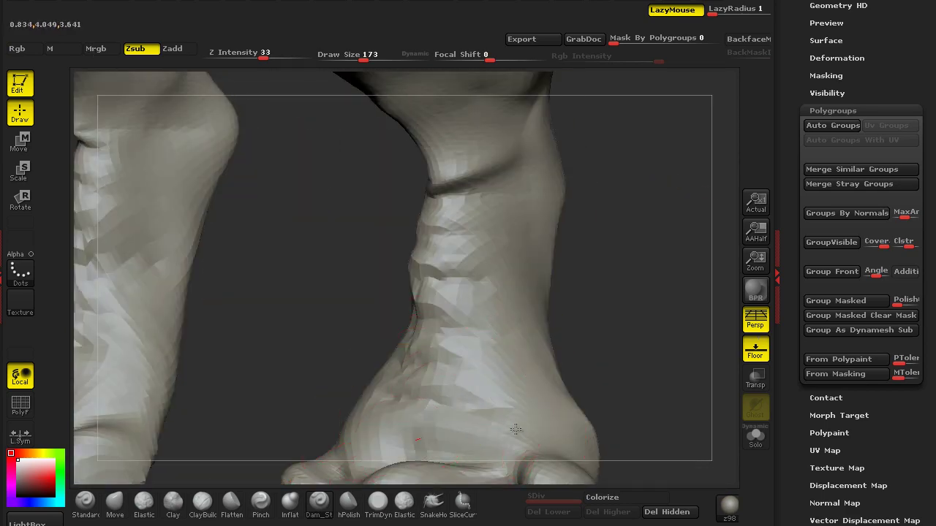
Reshape the rear contour of the hind leg's calf below the knee from the side with the Move brush at draw size 173
{"action": "left_click_drag", "start_coordinate": [509, 137], "coordinate": [564, 335]}
{"action": "left_click_drag", "start_coordinate": [496, 146], "coordinate": [297, 370]}
{"action": "left_click", "coordinate": [107, 512]}
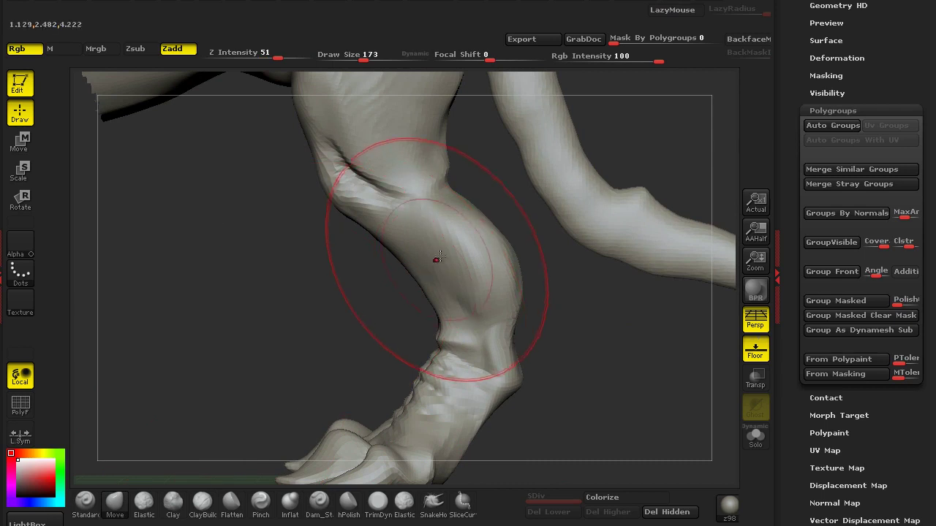
{"action": "left_click_drag", "start_coordinate": [313, 316], "coordinate": [423, 225]}
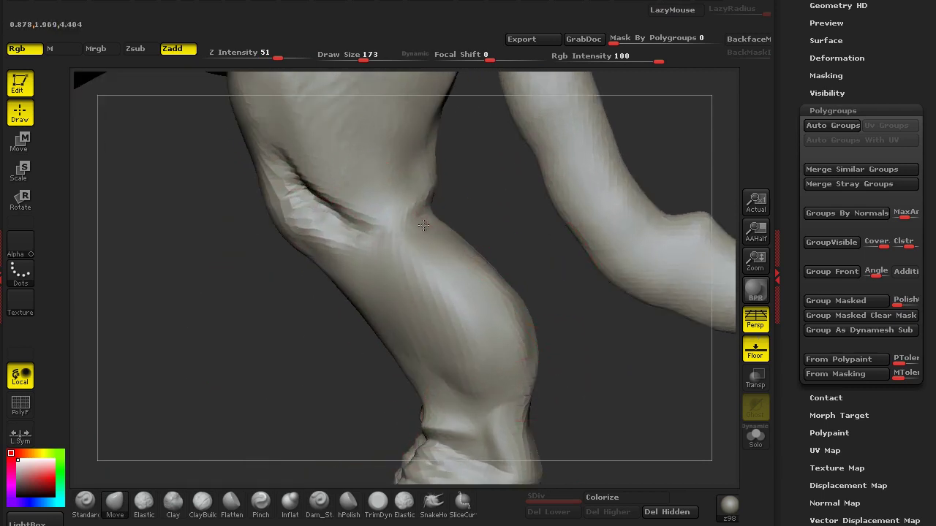
{"action": "left_click_drag", "start_coordinate": [543, 325], "coordinate": [528, 322]}
{"action": "left_click_drag", "start_coordinate": [525, 379], "coordinate": [511, 384]}
{"action": "left_click_drag", "start_coordinate": [585, 365], "coordinate": [585, 424]}
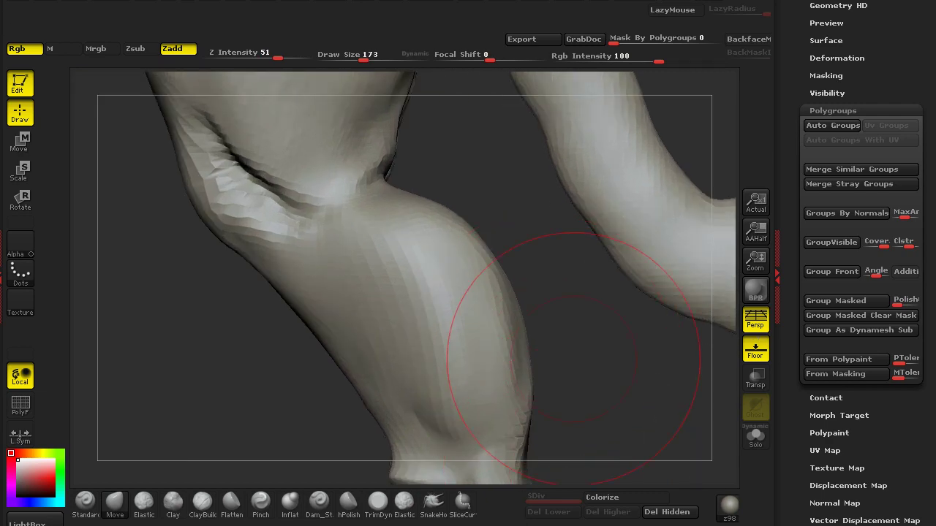
{"action": "key", "text": "ctrl+z"}
{"action": "left_click_drag", "start_coordinate": [489, 255], "coordinate": [469, 282]}
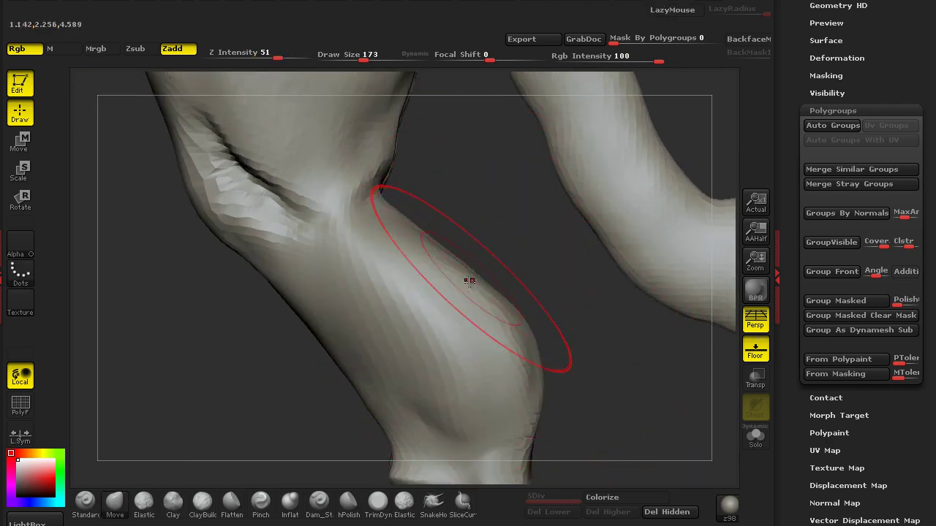
Round out the upper back of the calf and adjust its transition into the ankle with the Move brush
{"action": "left_click_drag", "start_coordinate": [587, 380], "coordinate": [523, 322], "text": "alt"}
{"action": "left_click_drag", "start_coordinate": [470, 254], "coordinate": [472, 201], "text": "ctrl"}
{"action": "key", "text": "ctrl+z"}
{"action": "left_click_drag", "start_coordinate": [303, 305], "coordinate": [403, 257]}
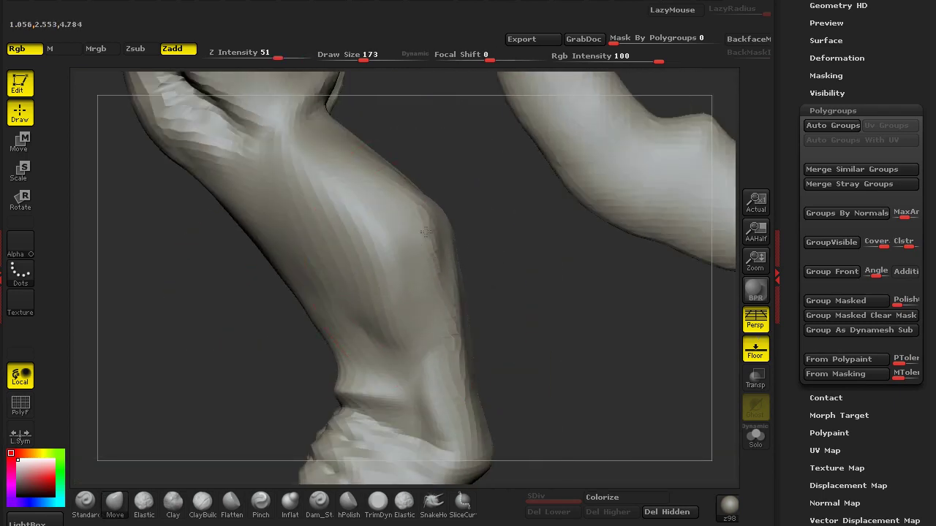
{"action": "left_click_drag", "start_coordinate": [530, 302], "coordinate": [405, 234]}
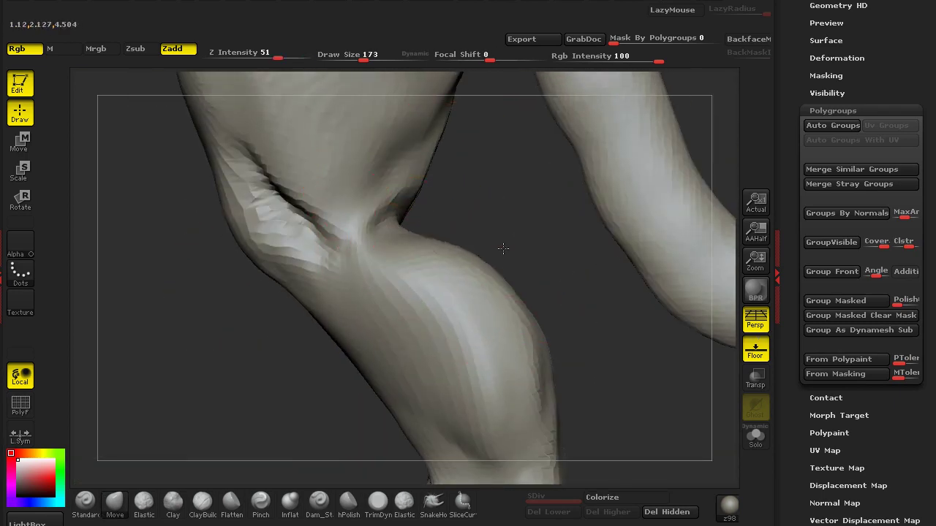
{"action": "left_click_drag", "start_coordinate": [523, 257], "coordinate": [431, 234]}
{"action": "left_click_drag", "start_coordinate": [537, 256], "coordinate": [544, 250]}
{"action": "mouse_move", "coordinate": [565, 313]}
{"action": "left_mouse_down"}
{"action": "mouse_move", "coordinate": [573, 309]}
{"action": "mouse_move", "coordinate": [563, 333]}
{"action": "left_mouse_up"}
Reshape the inner knee, calf and ankle contours of the hind leg from behind with the Move brush
{"action": "mouse_move", "coordinate": [307, 358]}
{"action": "left_mouse_down", "text": "alt"}
{"action": "mouse_move", "coordinate": [353, 327]}
{"action": "mouse_move", "coordinate": [366, 357]}
{"action": "mouse_move", "coordinate": [424, 356]}
{"action": "mouse_move", "coordinate": [335, 355]}
{"action": "mouse_move", "coordinate": [572, 240]}
{"action": "mouse_move", "coordinate": [544, 230]}
{"action": "left_mouse_up", "text": "alt"}
{"action": "mouse_move", "coordinate": [622, 241]}
{"action": "left_mouse_down", "text": "alt"}
{"action": "mouse_move", "coordinate": [600, 271]}
{"action": "mouse_move", "coordinate": [566, 289]}
{"action": "left_mouse_up", "text": "alt"}
{"action": "left_click_drag", "start_coordinate": [406, 248], "coordinate": [417, 246]}
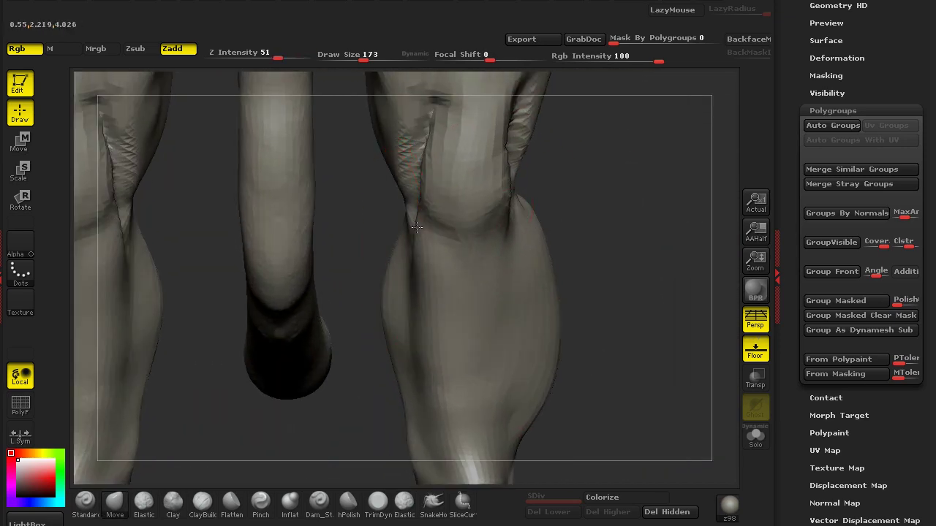
{"action": "left_click_drag", "start_coordinate": [401, 351], "coordinate": [393, 353]}
{"action": "left_click_drag", "start_coordinate": [407, 420], "coordinate": [399, 421]}
{"action": "left_click_drag", "start_coordinate": [423, 384], "coordinate": [450, 382]}
{"action": "left_click_drag", "start_coordinate": [620, 394], "coordinate": [514, 379], "text": "alt"}
{"action": "mouse_move", "coordinate": [364, 424]}
{"action": "left_mouse_down", "text": "shift"}
{"action": "mouse_move", "coordinate": [593, 394]}
{"action": "mouse_move", "coordinate": [572, 432]}
{"action": "left_mouse_up", "text": "shift"}
Refine the inner outline of the thigh and lower leg with small Move brush strokes
{"action": "left_click_drag", "start_coordinate": [409, 184], "coordinate": [420, 187]}
{"action": "mouse_move", "coordinate": [564, 238]}
{"action": "left_mouse_down", "text": "alt"}
{"action": "mouse_move", "coordinate": [610, 339]}
{"action": "mouse_move", "coordinate": [599, 380]}
{"action": "left_mouse_up", "text": "alt"}
{"action": "mouse_move", "coordinate": [421, 304]}
{"action": "left_mouse_down"}
{"action": "mouse_move", "coordinate": [443, 310]}
{"action": "mouse_move", "coordinate": [404, 287]}
{"action": "left_mouse_up"}
{"action": "right_click_drag", "start_coordinate": [601, 285], "coordinate": [386, 146]}
{"action": "left_click_drag", "start_coordinate": [382, 165], "coordinate": [382, 150]}
{"action": "right_click_drag", "start_coordinate": [609, 329], "coordinate": [563, 185]}
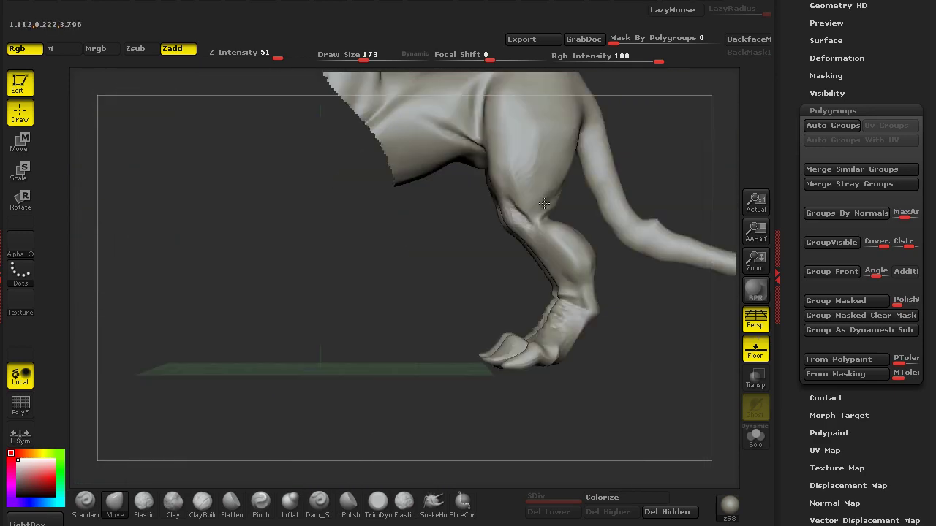
Touch up the belly contour in front of the thigh with the Move brush and unhide the rest of the creature
{"action": "right_click_drag", "start_coordinate": [307, 321], "coordinate": [330, 324]}
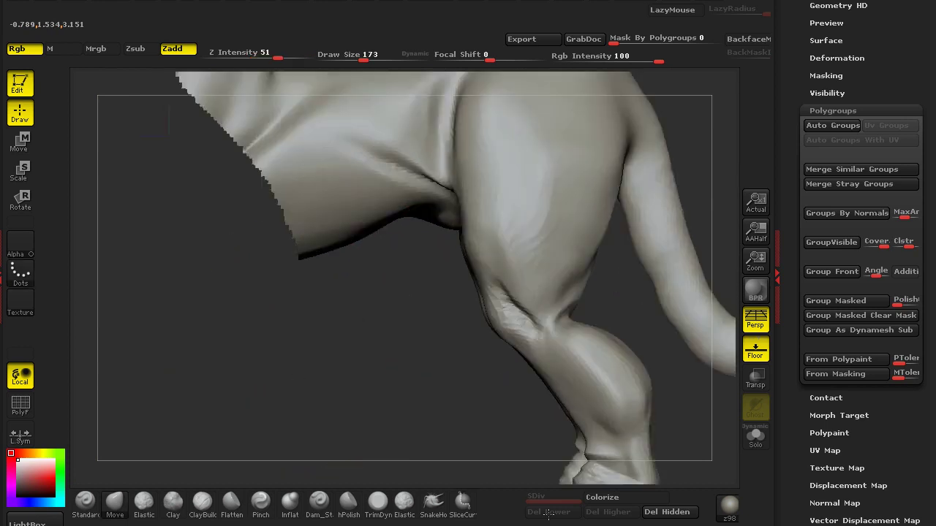
{"action": "mouse_move", "coordinate": [548, 514]}
{"action": "right_mouse_down", "text": "ctrl"}
{"action": "mouse_move", "coordinate": [351, 445]}
{"action": "mouse_move", "coordinate": [270, 165]}
{"action": "right_mouse_up", "text": "ctrl"}
{"action": "left_click_drag", "start_coordinate": [428, 223], "coordinate": [416, 206]}
{"action": "right_click_drag", "start_coordinate": [415, 205], "coordinate": [303, 275]}
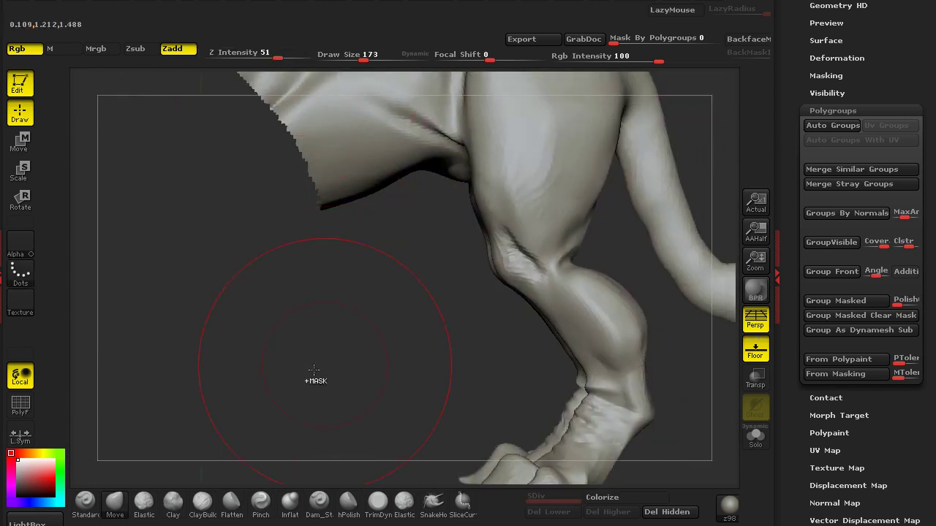
{"action": "right_click_drag", "start_coordinate": [272, 342], "coordinate": [288, 427], "text": "ctrl"}
{"action": "right_click_drag", "start_coordinate": [415, 464], "coordinate": [480, 232], "text": "alt"}
{"action": "right_click_drag", "start_coordinate": [480, 440], "coordinate": [291, 98]}
{"action": "mouse_move", "coordinate": [446, 224]}
{"action": "right_mouse_down", "text": "ctrl"}
{"action": "mouse_move", "coordinate": [573, 288]}
{"action": "mouse_move", "coordinate": [538, 472]}
{"action": "mouse_move", "coordinate": [551, 366]}
{"action": "right_mouse_up", "text": "ctrl"}
{"action": "left_click_drag", "start_coordinate": [551, 334], "coordinate": [563, 315], "text": "shift"}
{"action": "mouse_move", "coordinate": [596, 244]}
{"action": "right_mouse_down"}
{"action": "mouse_move", "coordinate": [292, 163]}
{"action": "mouse_move", "coordinate": [263, 293]}
{"action": "right_mouse_up"}
Lengthen the tail by pulling its end backward with the Move brush at intensity 42
{"action": "mouse_move", "coordinate": [296, 165]}
{"action": "left_mouse_down"}
{"action": "mouse_move", "coordinate": [407, 253]}
{"action": "mouse_move", "coordinate": [567, 318]}
{"action": "mouse_move", "coordinate": [662, 333]}
{"action": "left_mouse_up"}
{"action": "left_click_drag", "start_coordinate": [474, 280], "coordinate": [380, 256], "text": "shift"}
{"action": "right_click_drag", "start_coordinate": [375, 456], "coordinate": [426, 297]}
{"action": "mouse_move", "coordinate": [311, 446]}
{"action": "right_mouse_down"}
{"action": "mouse_move", "coordinate": [480, 411]}
{"action": "mouse_move", "coordinate": [447, 474]}
{"action": "mouse_move", "coordinate": [319, 314]}
{"action": "right_mouse_up"}
{"action": "mouse_move", "coordinate": [307, 414]}
{"action": "right_mouse_down"}
{"action": "mouse_move", "coordinate": [338, 334]}
{"action": "mouse_move", "coordinate": [351, 358]}
{"action": "right_mouse_up"}
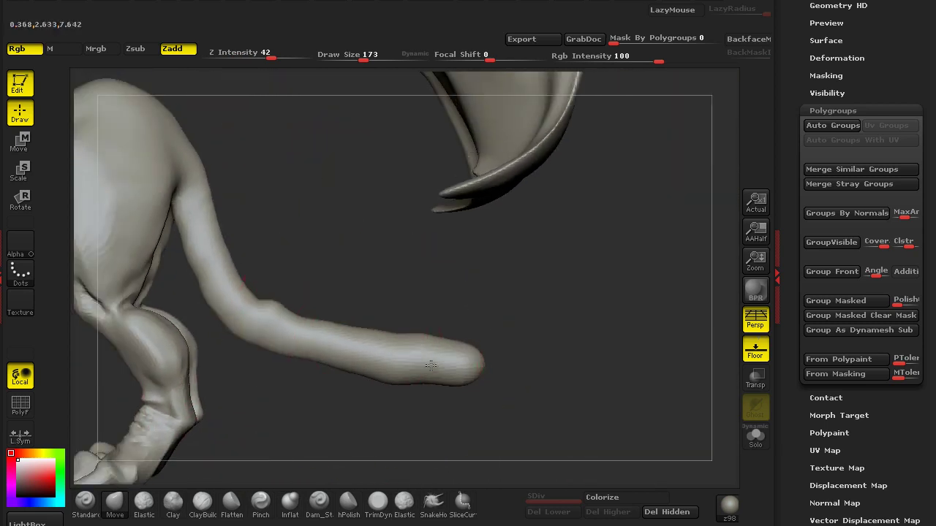
{"action": "left_click_drag", "start_coordinate": [573, 375], "coordinate": [383, 354]}
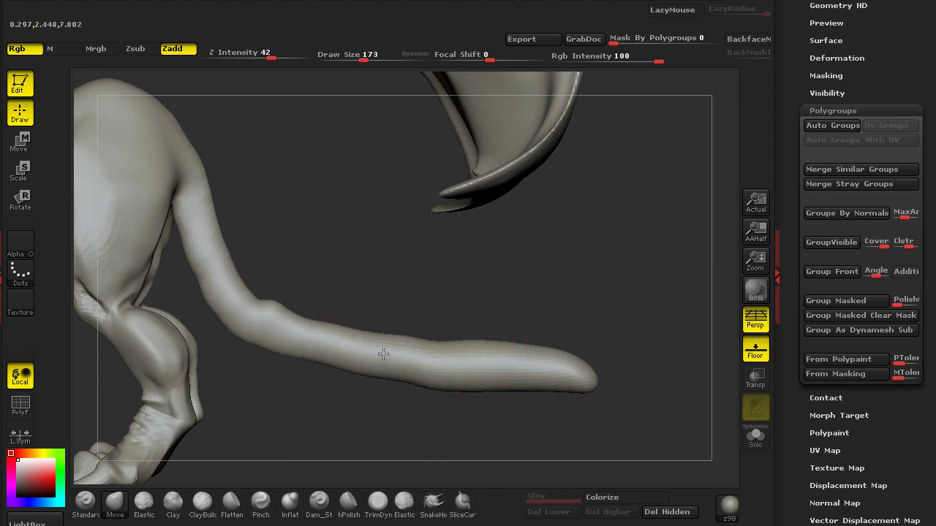
{"action": "right_click_drag", "start_coordinate": [373, 435], "coordinate": [369, 475], "text": "ctrl"}
{"action": "left_click_drag", "start_coordinate": [201, 282], "coordinate": [242, 266], "text": "shift"}
{"action": "right_click_drag", "start_coordinate": [242, 265], "coordinate": [453, 298], "text": "alt"}
{"action": "mouse_move", "coordinate": [347, 294]}
{"action": "left_mouse_down"}
{"action": "mouse_move", "coordinate": [380, 348]}
{"action": "mouse_move", "coordinate": [374, 322]}
{"action": "left_mouse_up"}
Reshape the bend and rear section of the tail into a smoother curve with the Move brush
{"action": "right_click_drag", "start_coordinate": [372, 256], "coordinate": [378, 318], "text": "ctrl"}
{"action": "left_click_drag", "start_coordinate": [337, 247], "coordinate": [411, 285], "text": "shift"}
{"action": "mouse_move", "coordinate": [394, 283]}
{"action": "right_mouse_down"}
{"action": "mouse_move", "coordinate": [466, 261]}
{"action": "mouse_move", "coordinate": [468, 296]}
{"action": "right_mouse_up"}
{"action": "mouse_move", "coordinate": [376, 311]}
{"action": "left_mouse_down"}
{"action": "mouse_move", "coordinate": [391, 298]}
{"action": "mouse_move", "coordinate": [410, 307]}
{"action": "left_mouse_up"}
{"action": "mouse_move", "coordinate": [510, 307]}
{"action": "right_mouse_down", "text": "ctrl"}
{"action": "mouse_move", "coordinate": [521, 270]}
{"action": "mouse_move", "coordinate": [454, 294]}
{"action": "right_mouse_up", "text": "ctrl"}
{"action": "left_click_drag", "start_coordinate": [541, 316], "coordinate": [559, 362]}
{"action": "mouse_move", "coordinate": [586, 331]}
{"action": "left_mouse_down"}
{"action": "mouse_move", "coordinate": [611, 310]}
{"action": "mouse_move", "coordinate": [575, 345]}
{"action": "mouse_move", "coordinate": [569, 333]}
{"action": "left_mouse_up"}
{"action": "right_click_drag", "start_coordinate": [440, 369], "coordinate": [560, 433], "text": "alt"}
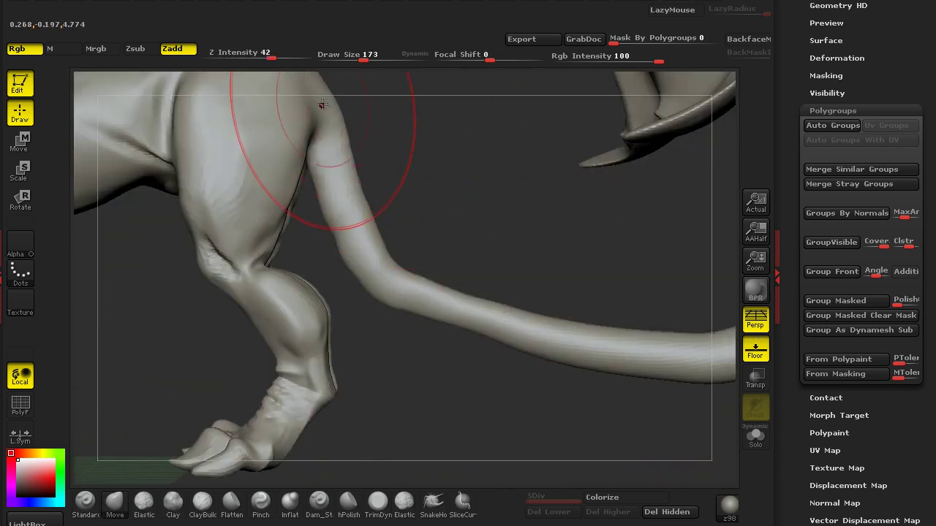
Thicken the tail just below its base with the Move brush
{"action": "mouse_move", "coordinate": [414, 102]}
{"action": "right_mouse_down", "text": "alt"}
{"action": "mouse_move", "coordinate": [487, 249]}
{"action": "mouse_move", "coordinate": [487, 286]}
{"action": "right_mouse_up", "text": "alt"}
{"action": "left_click_drag", "start_coordinate": [416, 202], "coordinate": [436, 193]}
{"action": "right_click_drag", "start_coordinate": [487, 282], "coordinate": [467, 186], "text": "alt"}
{"action": "mouse_move", "coordinate": [432, 286]}
{"action": "left_mouse_down"}
{"action": "mouse_move", "coordinate": [459, 288]}
{"action": "mouse_move", "coordinate": [386, 313]}
{"action": "left_mouse_up"}
{"action": "left_click_drag", "start_coordinate": [436, 395], "coordinate": [462, 382]}
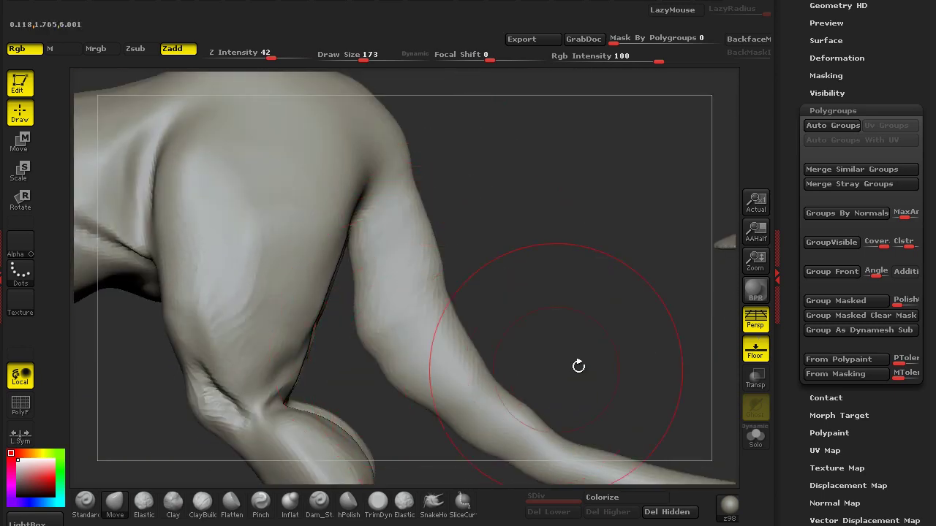
Widen the middle of the tail along its upper and lower contours with the Move brush
{"action": "right_click_drag", "start_coordinate": [578, 365], "coordinate": [570, 259], "text": "alt"}
{"action": "left_click_drag", "start_coordinate": [491, 348], "coordinate": [491, 366]}
{"action": "left_click_drag", "start_coordinate": [619, 395], "coordinate": [625, 379]}
{"action": "right_click_drag", "start_coordinate": [456, 292], "coordinate": [314, 334]}
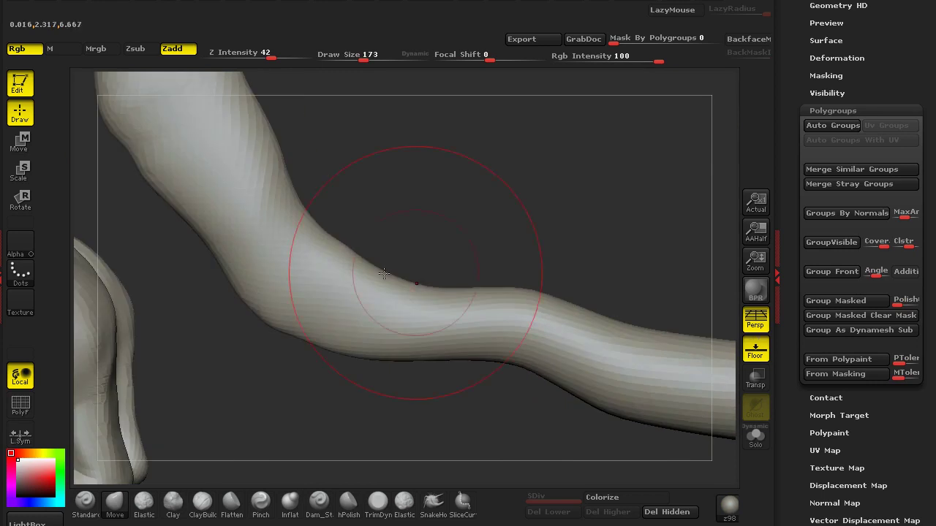
{"action": "left_click_drag", "start_coordinate": [431, 287], "coordinate": [444, 250]}
{"action": "left_click_drag", "start_coordinate": [459, 353], "coordinate": [474, 380]}
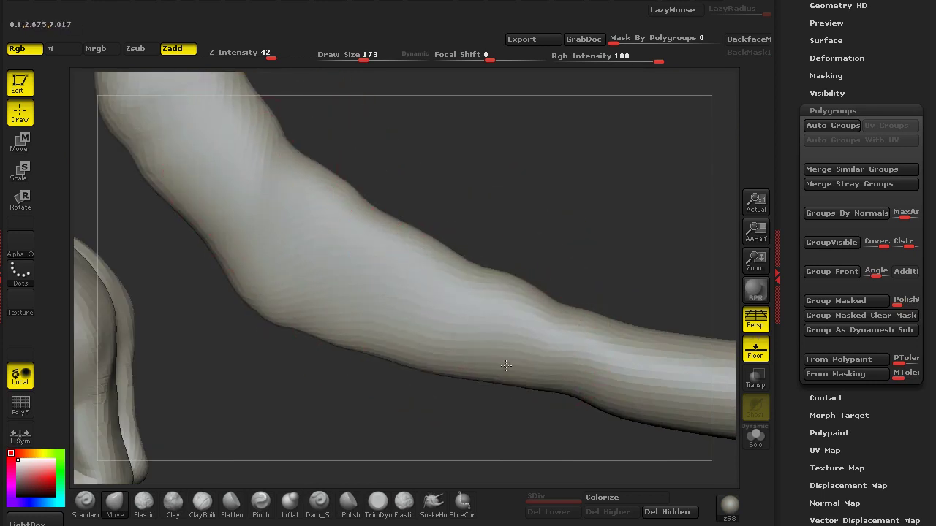
{"action": "left_click_drag", "start_coordinate": [537, 355], "coordinate": [547, 382]}
{"action": "right_click_drag", "start_coordinate": [467, 216], "coordinate": [456, 207], "text": "alt"}
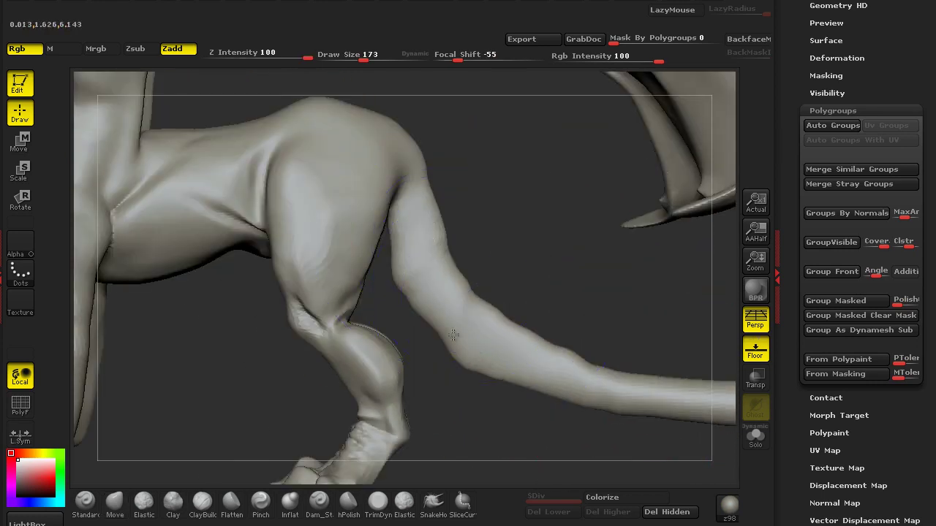
Smooth the surface of the thickened section of the tail around its bend
{"action": "left_click_drag", "start_coordinate": [445, 312], "coordinate": [463, 326], "text": "shift"}
{"action": "key", "text": "ctrl+z"}
{"action": "left_click_drag", "start_coordinate": [490, 405], "coordinate": [417, 357], "text": "alt"}
{"action": "left_click_drag", "start_coordinate": [426, 280], "coordinate": [410, 278], "text": "shift"}
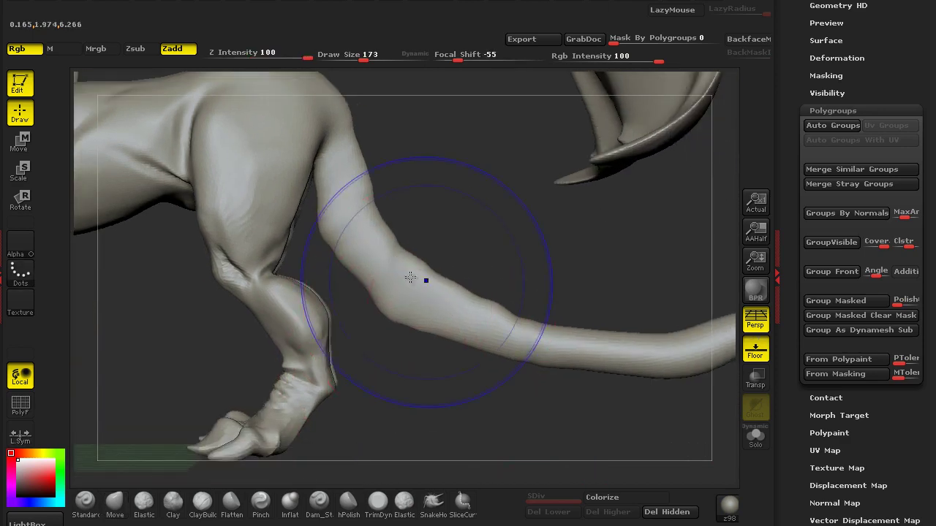
Swell the upper tail near its bend with the Inflate brush at draw size 173 and intensity 10
{"action": "mouse_move", "coordinate": [355, 212]}
{"action": "left_mouse_down"}
{"action": "mouse_move", "coordinate": [472, 322]}
{"action": "mouse_move", "coordinate": [440, 303]}
{"action": "mouse_move", "coordinate": [673, 358]}
{"action": "mouse_move", "coordinate": [566, 396]}
{"action": "left_mouse_up"}
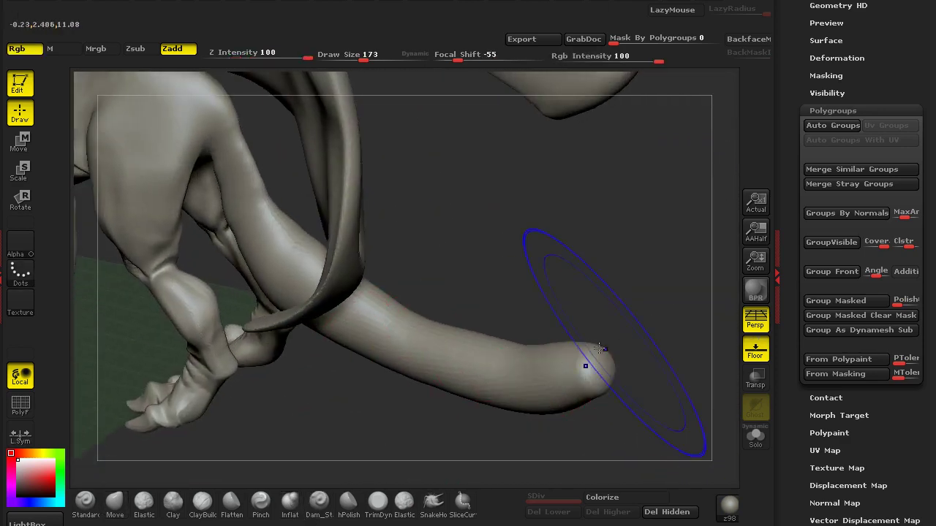
{"action": "mouse_move", "coordinate": [562, 373]}
{"action": "right_mouse_down"}
{"action": "mouse_move", "coordinate": [390, 405]}
{"action": "mouse_move", "coordinate": [382, 435]}
{"action": "mouse_move", "coordinate": [180, 231]}
{"action": "right_mouse_up"}
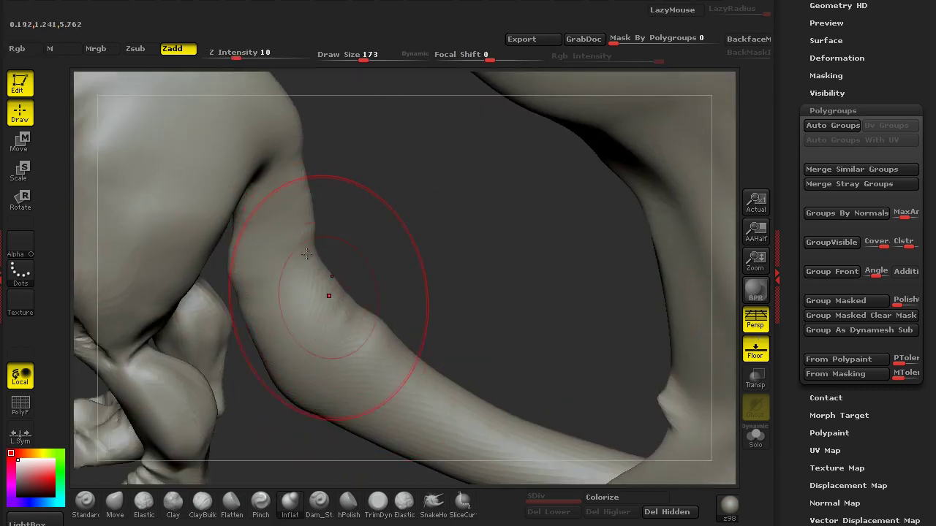
{"action": "left_click_drag", "start_coordinate": [306, 253], "coordinate": [280, 317]}
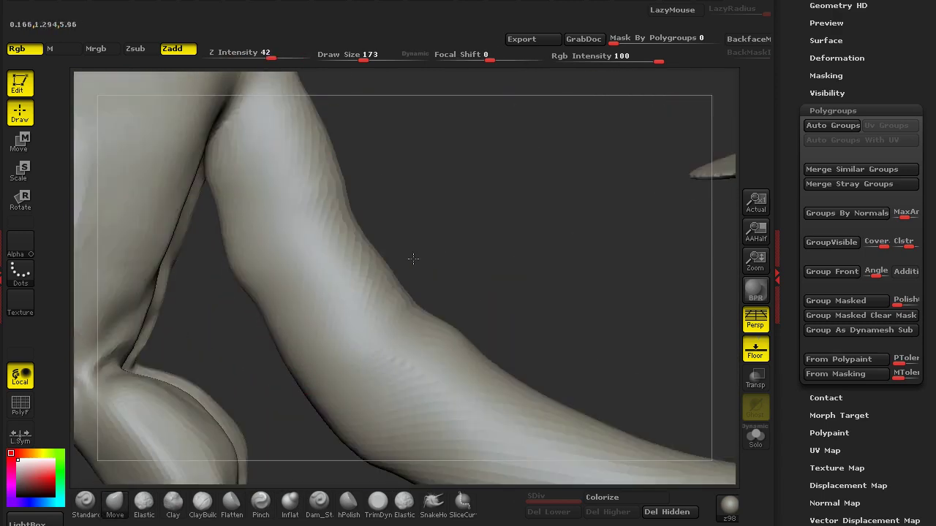
Pull the blunt tail end out into a thin, pointed tip with the Move brush at draw size 55 and smooth it
{"action": "left_click_drag", "start_coordinate": [413, 259], "coordinate": [405, 263], "text": "alt"}
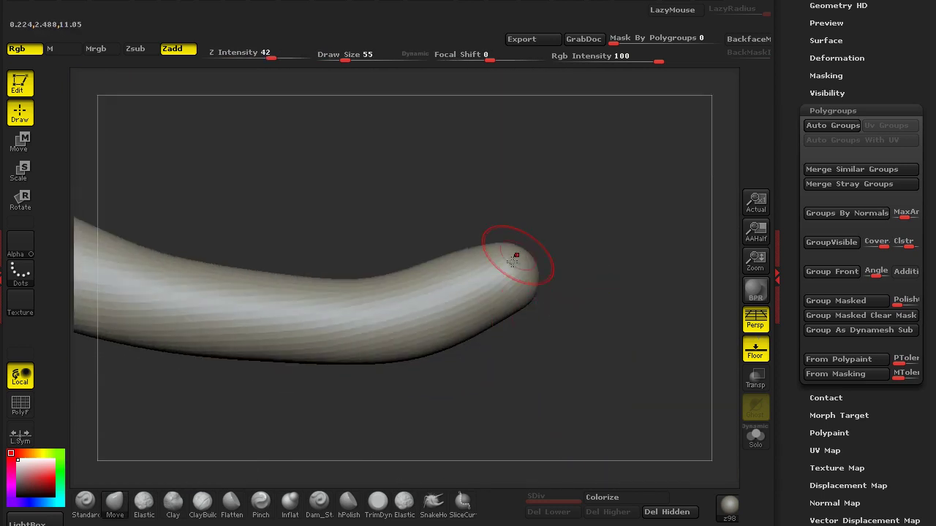
{"action": "left_click_drag", "start_coordinate": [587, 258], "coordinate": [559, 252]}
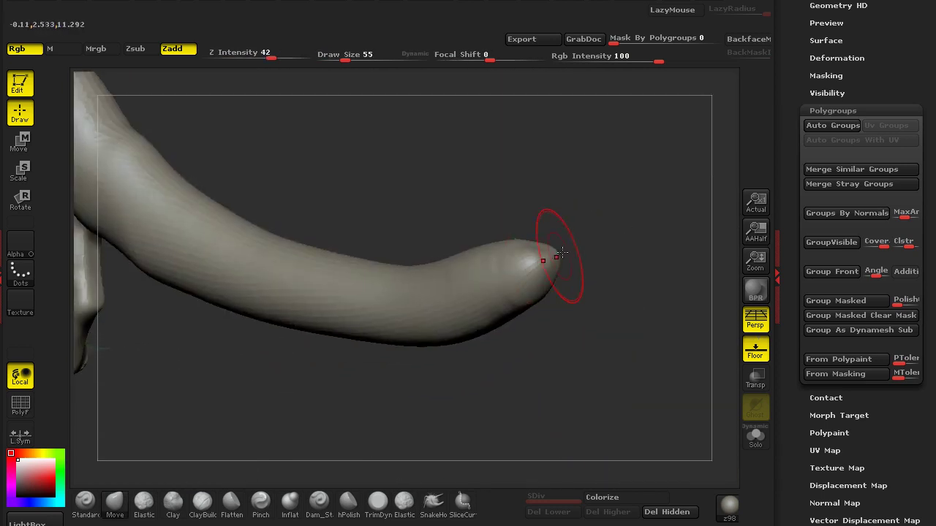
{"action": "left_click_drag", "start_coordinate": [590, 318], "coordinate": [561, 260]}
{"action": "key", "text": "shift+z"}
{"action": "key", "text": "shift+z"}
{"action": "mouse_move", "coordinate": [564, 351]}
{"action": "left_mouse_down"}
{"action": "mouse_move", "coordinate": [551, 262]}
{"action": "mouse_move", "coordinate": [608, 294]}
{"action": "left_mouse_up"}
{"action": "mouse_move", "coordinate": [614, 363]}
{"action": "left_mouse_down"}
{"action": "mouse_move", "coordinate": [640, 295]}
{"action": "mouse_move", "coordinate": [539, 272]}
{"action": "left_mouse_up"}
{"action": "left_click_drag", "start_coordinate": [521, 256], "coordinate": [524, 272], "text": "shift"}
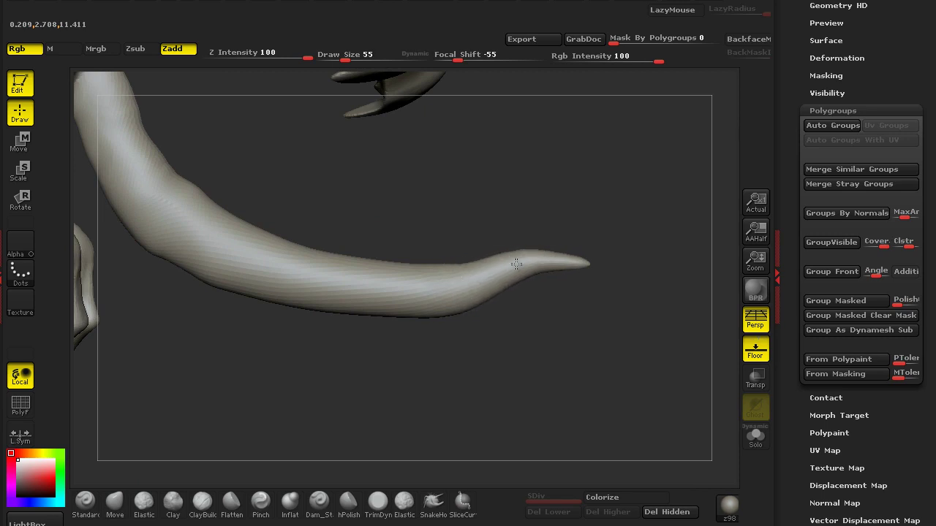
Even out the overall curve of the tail with the Move brush
{"action": "left_click_drag", "start_coordinate": [387, 380], "coordinate": [395, 307], "text": "alt"}
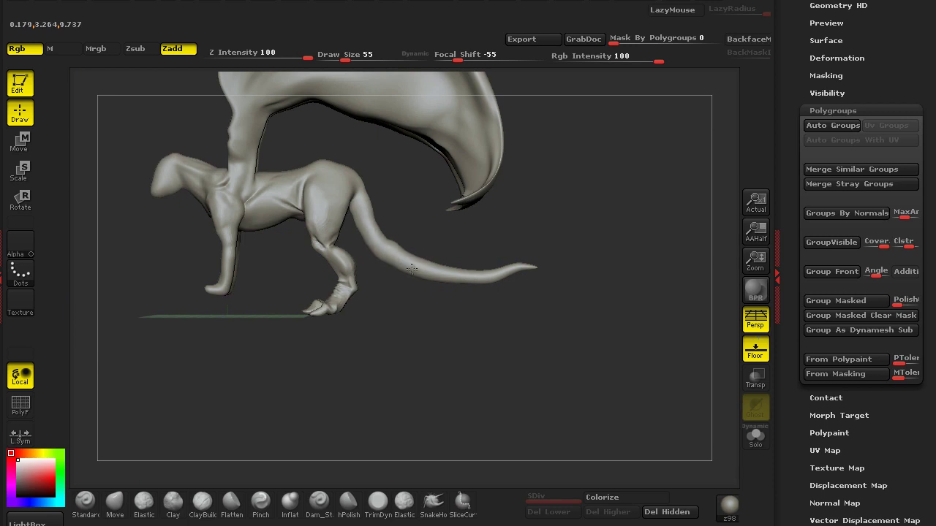
{"action": "left_click_drag", "start_coordinate": [411, 303], "coordinate": [418, 373], "text": "alt"}
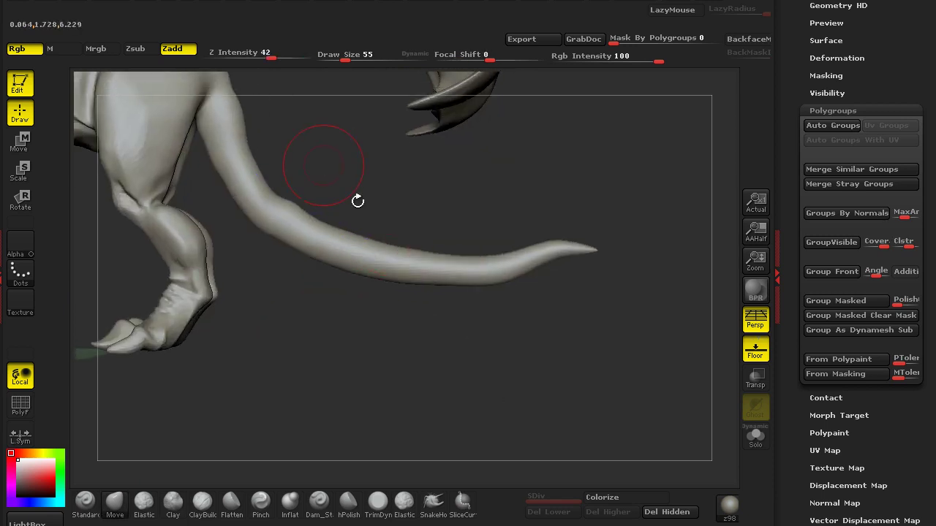
{"action": "left_click_drag", "start_coordinate": [357, 201], "coordinate": [459, 315]}
{"action": "key", "text": "ctrl+z"}
{"action": "left_click", "coordinate": [114, 505]}
{"action": "left_click_drag", "start_coordinate": [475, 278], "coordinate": [476, 336], "text": "alt"}
{"action": "left_click_drag", "start_coordinate": [468, 343], "coordinate": [493, 364], "text": "shift"}
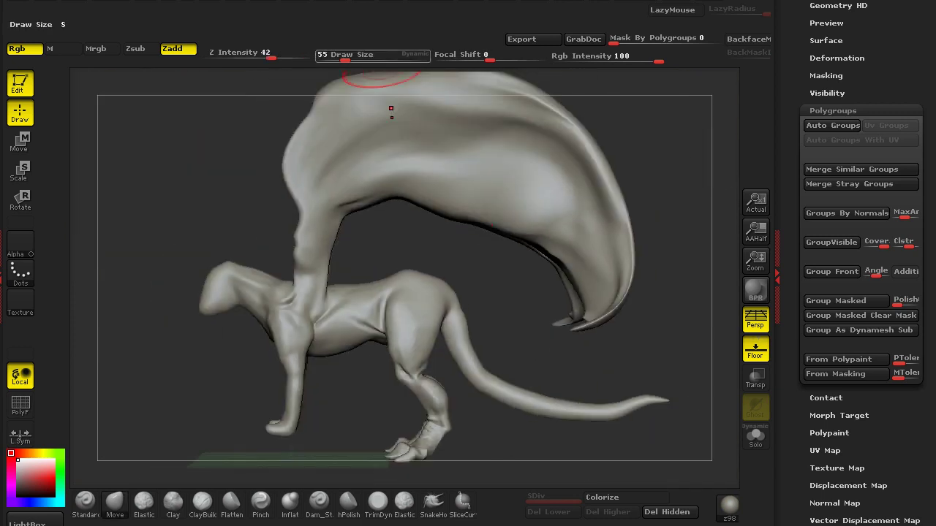
Pull the front of the wing's base forward over the shoulder with the Move brush at draw size 130
{"action": "left_click_drag", "start_coordinate": [234, 332], "coordinate": [288, 326]}
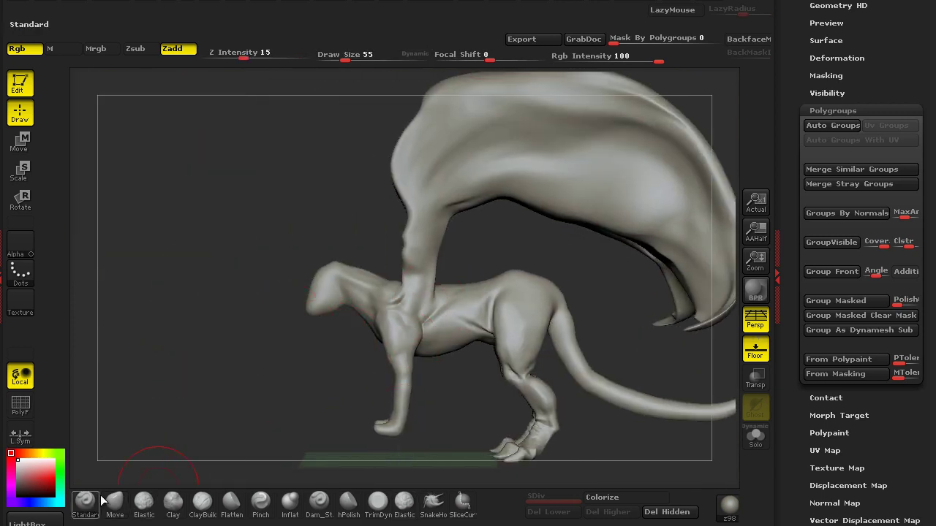
{"action": "left_click_drag", "start_coordinate": [355, 55], "coordinate": [360, 55]}
{"action": "mouse_move", "coordinate": [271, 164]}
{"action": "left_mouse_down", "text": "alt"}
{"action": "mouse_move", "coordinate": [347, 255]}
{"action": "mouse_move", "coordinate": [368, 226]}
{"action": "left_mouse_up", "text": "alt"}
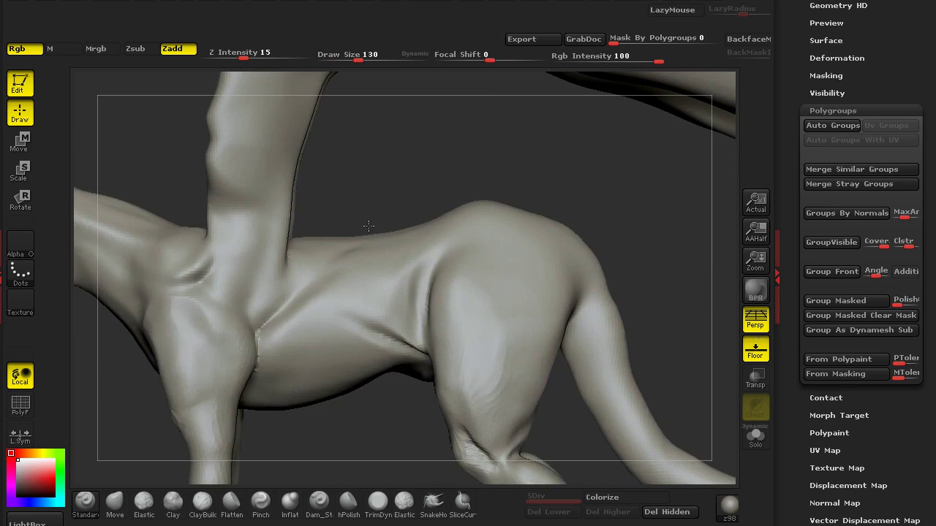
{"action": "left_click_drag", "start_coordinate": [468, 180], "coordinate": [599, 222], "text": "alt"}
{"action": "left_click_drag", "start_coordinate": [298, 282], "coordinate": [387, 314], "text": "shift"}
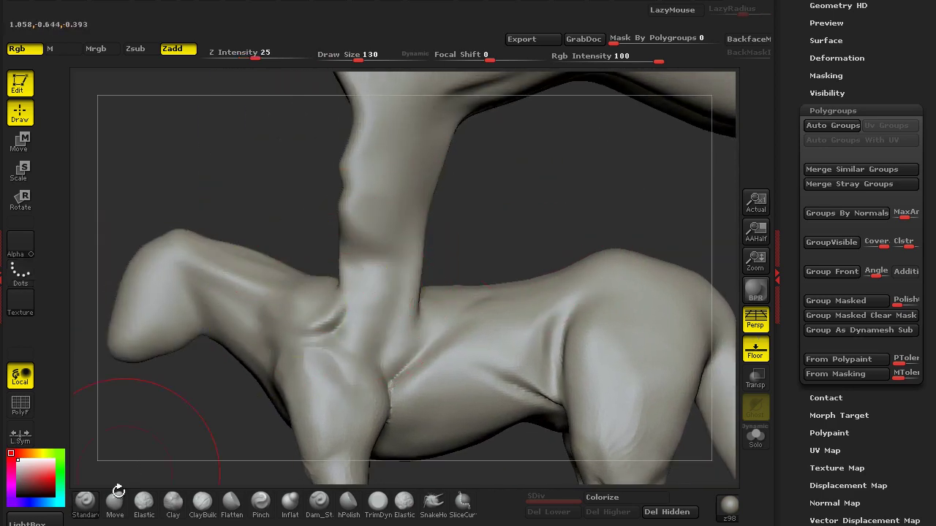
{"action": "left_click_drag", "start_coordinate": [152, 443], "coordinate": [235, 401]}
{"action": "left_click_drag", "start_coordinate": [318, 303], "coordinate": [304, 286]}
{"action": "left_click_drag", "start_coordinate": [230, 410], "coordinate": [157, 420]}
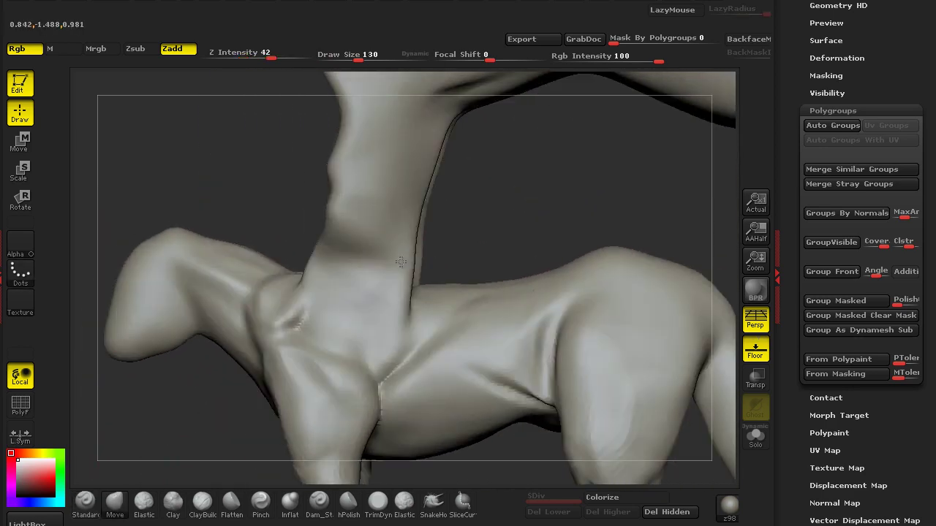
Widen the wing base toward the neck and smooth the bumps along the front of the wing arm
{"action": "left_click_drag", "start_coordinate": [308, 284], "coordinate": [280, 288]}
{"action": "left_click_drag", "start_coordinate": [238, 119], "coordinate": [335, 241], "text": "alt"}
{"action": "left_click_drag", "start_coordinate": [372, 277], "coordinate": [361, 269], "text": "shift"}
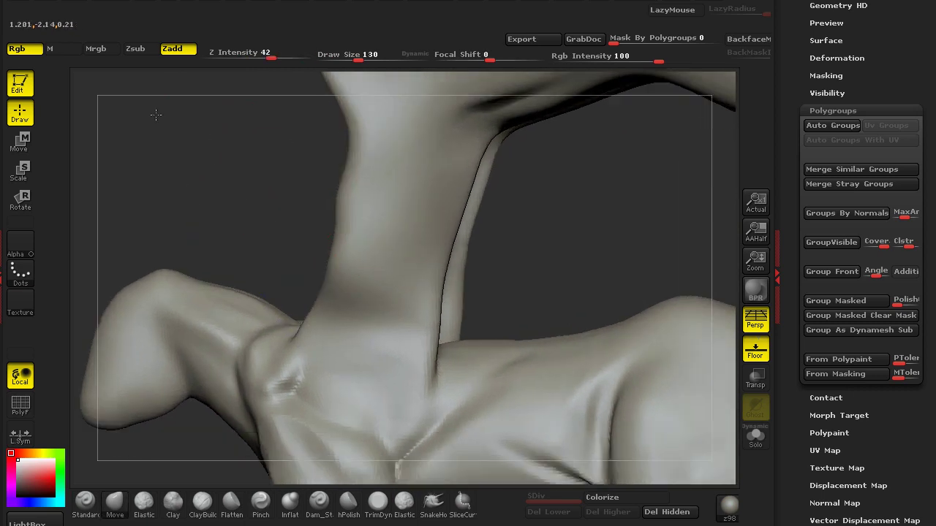
Mask the outer lower tips of the wings with a rectangular mask from the front view
{"action": "left_click_drag", "start_coordinate": [156, 115], "coordinate": [341, 179]}
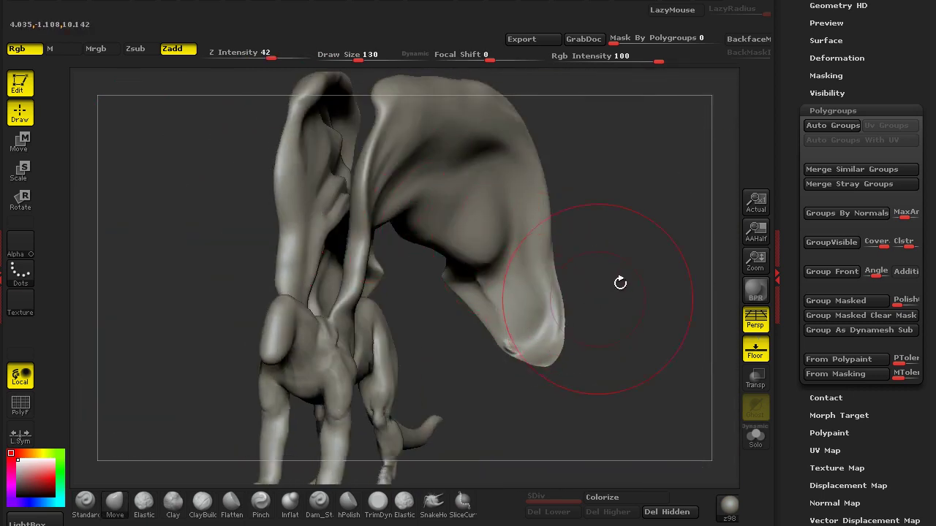
{"action": "left_click_drag", "start_coordinate": [620, 283], "coordinate": [457, 85]}
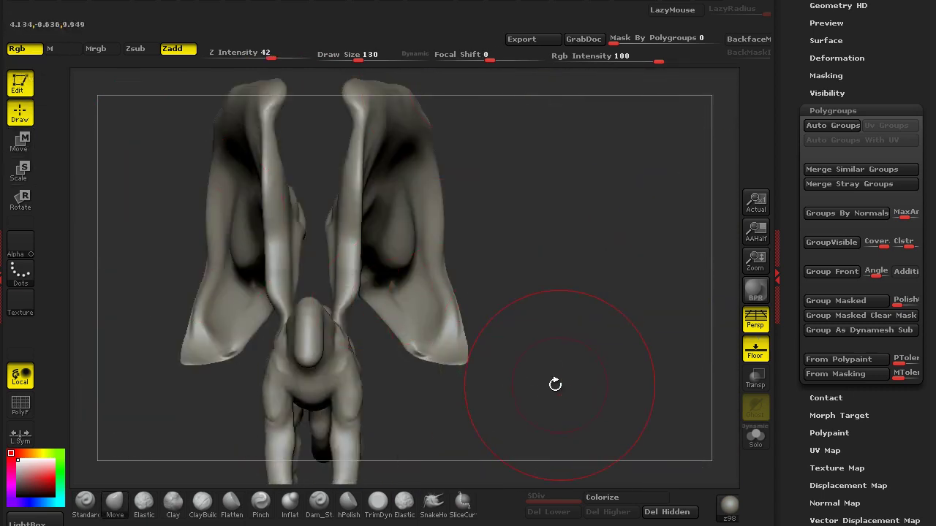
{"action": "left_click_drag", "start_coordinate": [582, 317], "coordinate": [424, 407], "text": "ctrl"}
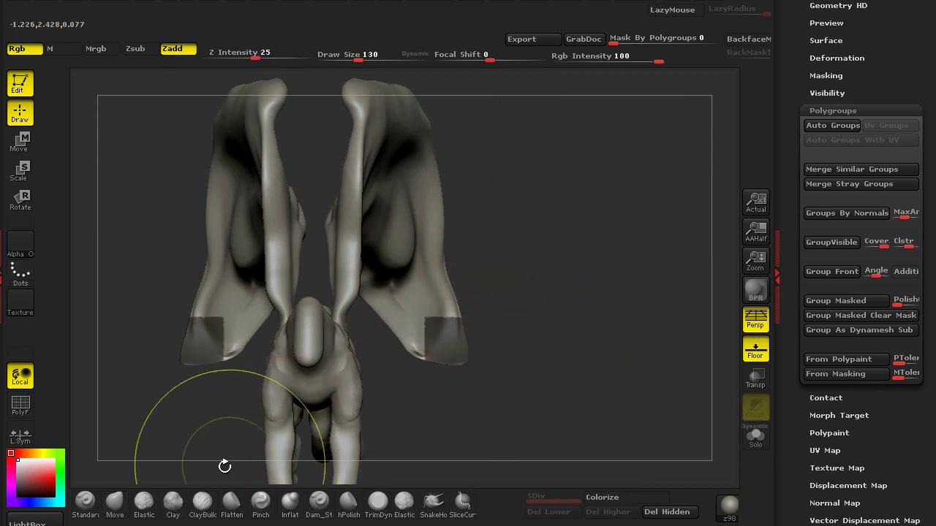
Undo the wing-tip mask, mask both wings entirely from the front view, and invert the mask to protect the body
{"action": "key", "text": "ctrl+z"}
{"action": "left_click", "coordinate": [144, 525]}
{"action": "mouse_move", "coordinate": [592, 306]}
{"action": "left_mouse_down", "text": "ctrl"}
{"action": "mouse_move", "coordinate": [355, 324]}
{"action": "mouse_move", "coordinate": [302, 261]}
{"action": "mouse_move", "coordinate": [311, 73]}
{"action": "left_mouse_up", "text": "ctrl"}
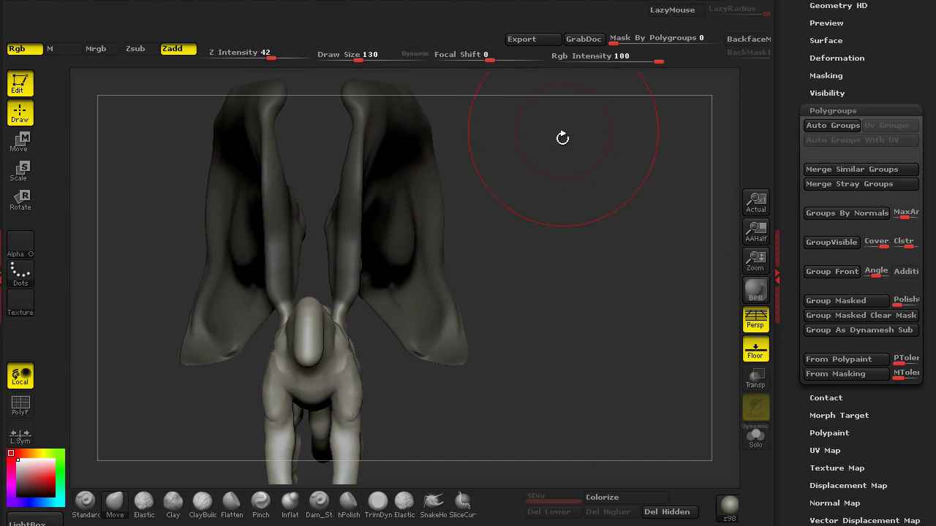
{"action": "left_click", "coordinate": [510, 261], "text": "ctrl"}
Spread both wings outward from their bases with a Transpose line in Move mode and clear the mask
{"action": "key", "text": "w"}
{"action": "mouse_move", "coordinate": [339, 312]}
{"action": "left_mouse_down"}
{"action": "mouse_move", "coordinate": [369, 69]}
{"action": "mouse_move", "coordinate": [478, 113]}
{"action": "mouse_move", "coordinate": [558, 182]}
{"action": "mouse_move", "coordinate": [428, 132]}
{"action": "mouse_move", "coordinate": [368, 193]}
{"action": "mouse_move", "coordinate": [377, 175]}
{"action": "left_mouse_up"}
{"action": "key", "text": "e"}
{"action": "key", "text": "w"}
{"action": "left_click_drag", "start_coordinate": [519, 336], "coordinate": [415, 315]}
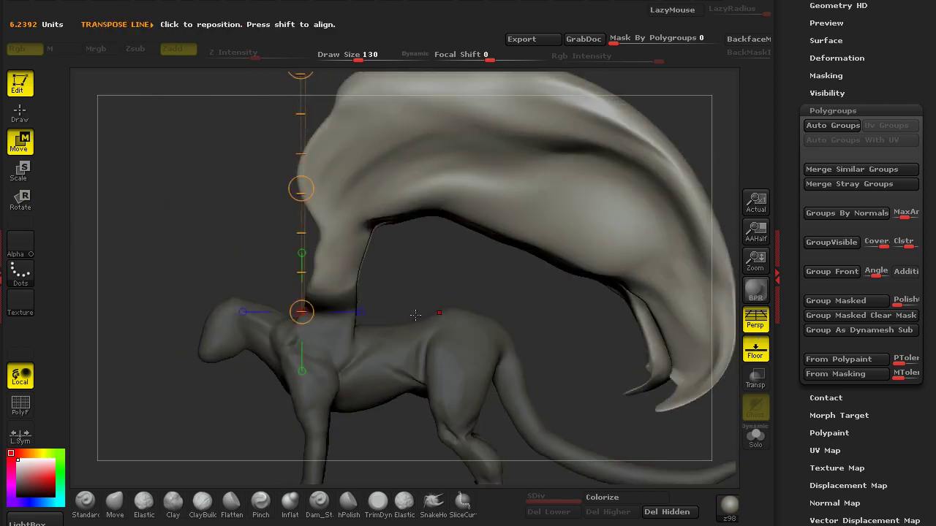
{"action": "left_click_drag", "start_coordinate": [456, 275], "coordinate": [538, 285], "text": "shift"}
{"action": "mouse_move", "coordinate": [589, 223]}
{"action": "left_mouse_down", "text": "alt"}
{"action": "mouse_move", "coordinate": [637, 257]}
{"action": "mouse_move", "coordinate": [587, 300]}
{"action": "mouse_move", "coordinate": [588, 236]}
{"action": "left_mouse_up", "text": "alt"}
{"action": "left_click_drag", "start_coordinate": [589, 235], "coordinate": [264, 328]}
{"action": "left_click_drag", "start_coordinate": [296, 197], "coordinate": [322, 205]}
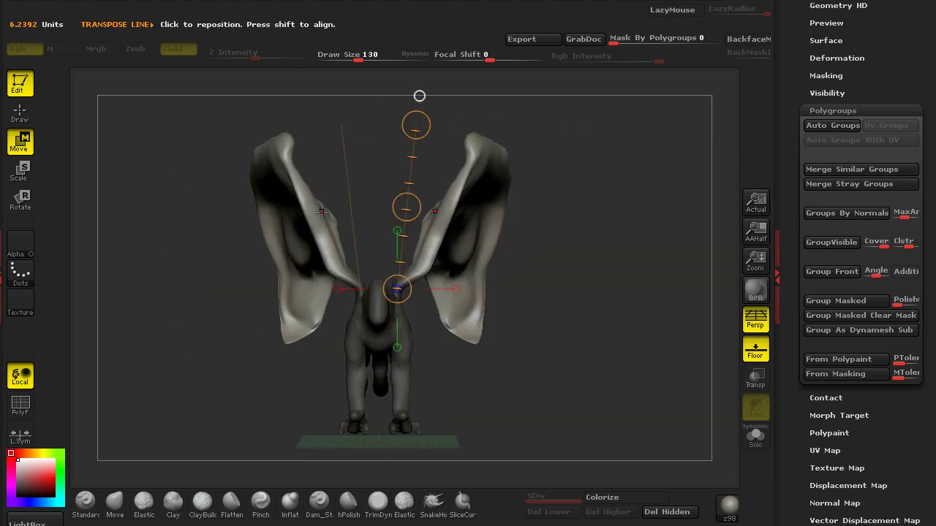
{"action": "key", "text": "q"}
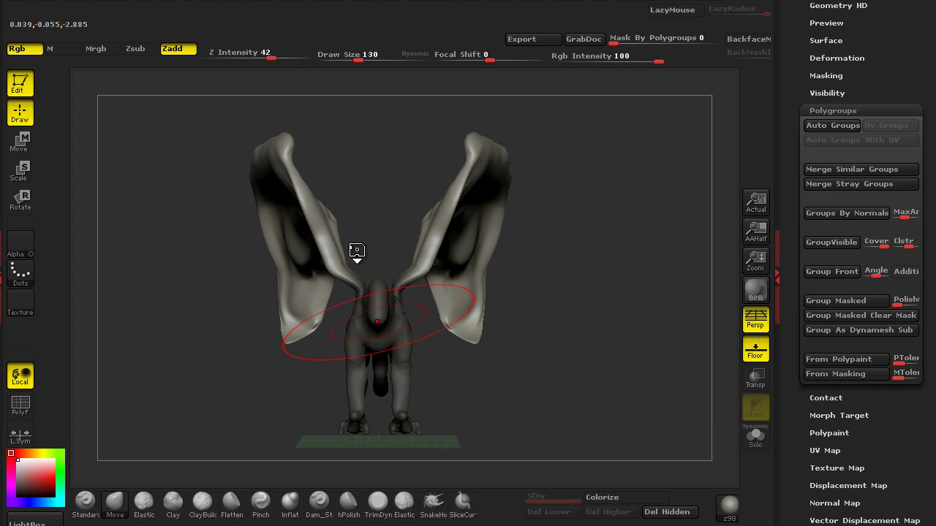
{"action": "left_click_drag", "start_coordinate": [548, 376], "coordinate": [439, 366], "text": "shift"}
{"action": "left_click", "coordinate": [369, 340], "text": "alt"}
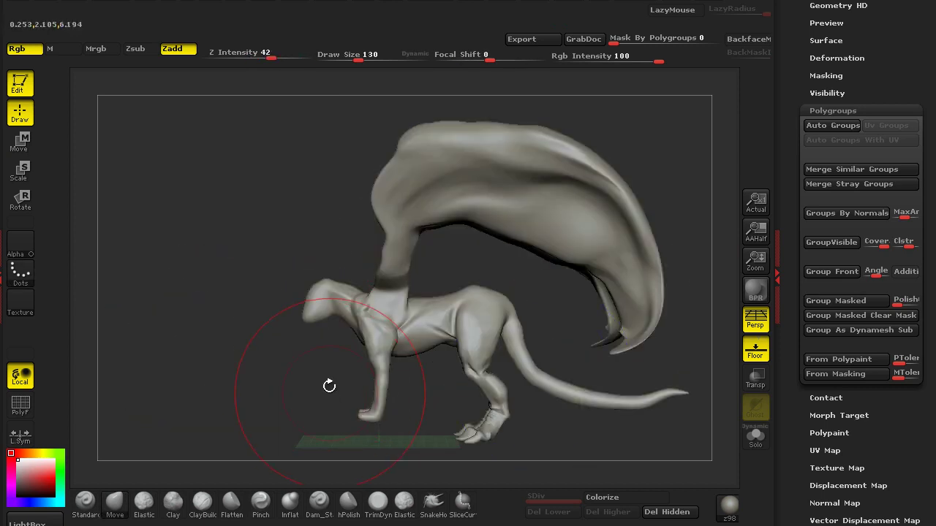
Hide the outer parts of the wings so that only their bases and the body can be sculpted
{"action": "left_click_drag", "start_coordinate": [328, 385], "coordinate": [311, 339], "text": "alt"}
{"action": "left_click_drag", "start_coordinate": [262, 375], "coordinate": [344, 522], "text": "alt"}
{"action": "left_click_drag", "start_coordinate": [221, 421], "coordinate": [174, 437], "text": "alt"}
{"action": "mouse_move", "coordinate": [555, 227]}
{"action": "left_mouse_down", "text": "alt"}
{"action": "mouse_move", "coordinate": [500, 272]}
{"action": "mouse_move", "coordinate": [512, 251]}
{"action": "mouse_move", "coordinate": [556, 222]}
{"action": "mouse_move", "coordinate": [498, 278]}
{"action": "mouse_move", "coordinate": [469, 325]}
{"action": "mouse_move", "coordinate": [351, 278]}
{"action": "left_mouse_up", "text": "alt"}
{"action": "mouse_move", "coordinate": [171, 432]}
{"action": "left_mouse_down"}
{"action": "mouse_move", "coordinate": [135, 151]}
{"action": "mouse_move", "coordinate": [117, 117]}
{"action": "left_mouse_up"}
{"action": "mouse_move", "coordinate": [646, 261]}
{"action": "left_mouse_down", "text": "ctrl+alt+shift"}
{"action": "mouse_move", "coordinate": [579, 447]}
{"action": "mouse_move", "coordinate": [512, 380]}
{"action": "mouse_move", "coordinate": [322, 292]}
{"action": "mouse_move", "coordinate": [424, 172]}
{"action": "mouse_move", "coordinate": [111, 289]}
{"action": "mouse_move", "coordinate": [285, 297]}
{"action": "left_mouse_up", "text": "ctrl+alt+shift"}
{"action": "left_click_drag", "start_coordinate": [285, 297], "coordinate": [286, 414]}
{"action": "left_click_drag", "start_coordinate": [288, 376], "coordinate": [348, 330], "text": "shift"}
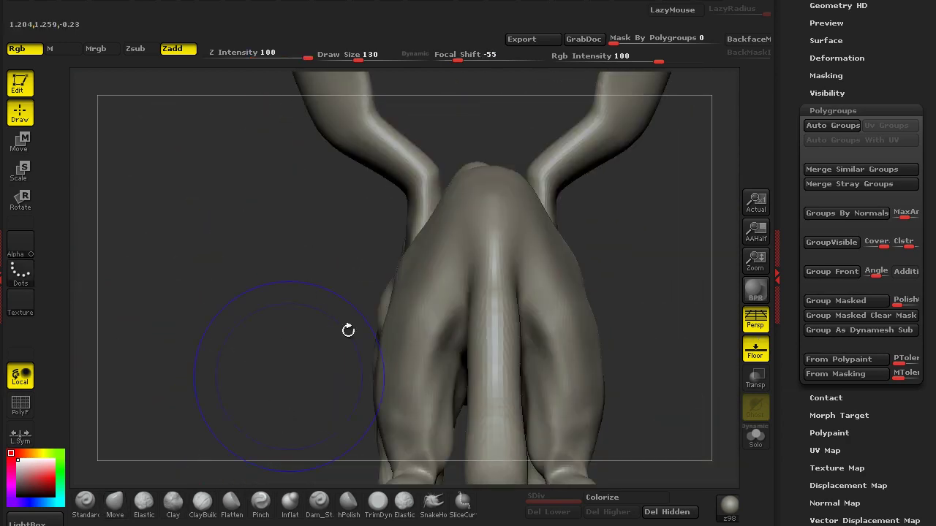
{"action": "left_click_drag", "start_coordinate": [309, 299], "coordinate": [338, 261]}
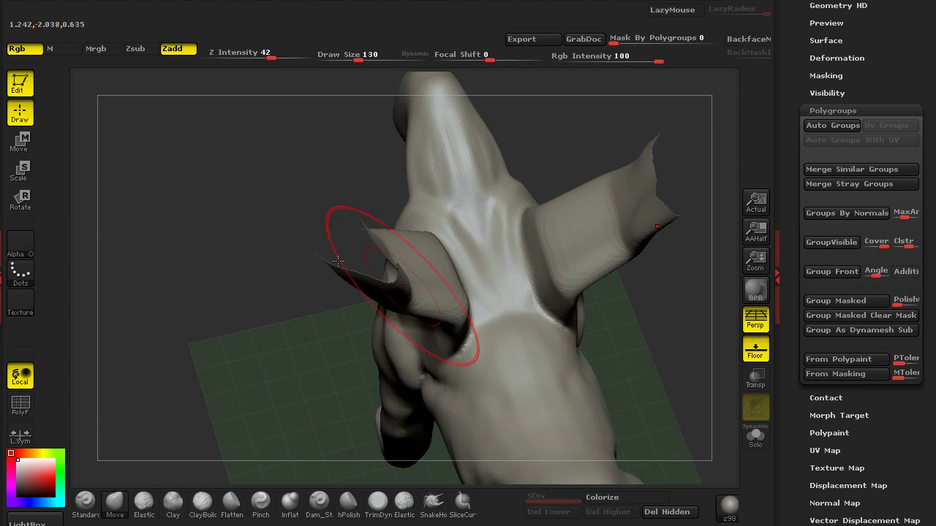
{"action": "left_click_drag", "start_coordinate": [246, 315], "coordinate": [207, 382], "text": "alt"}
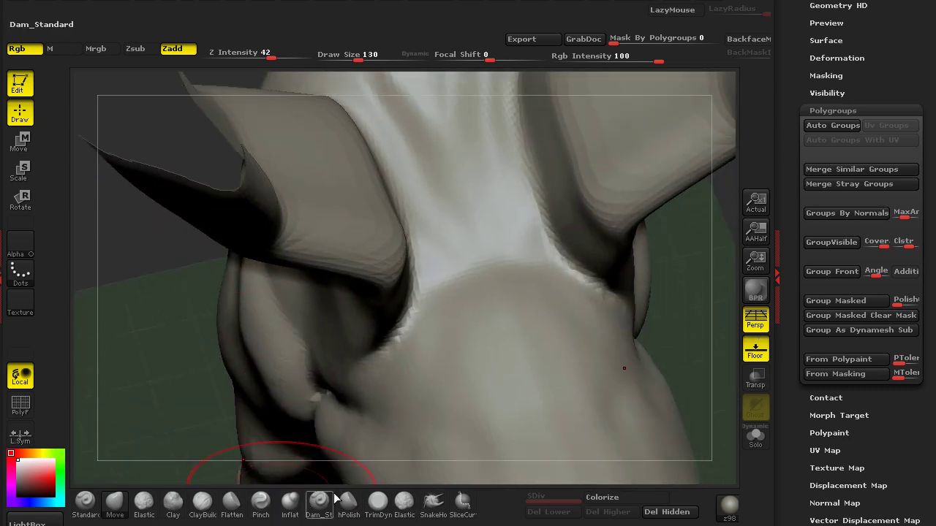
{"action": "left_click_drag", "start_coordinate": [270, 214], "coordinate": [270, 213], "text": "ctrl"}
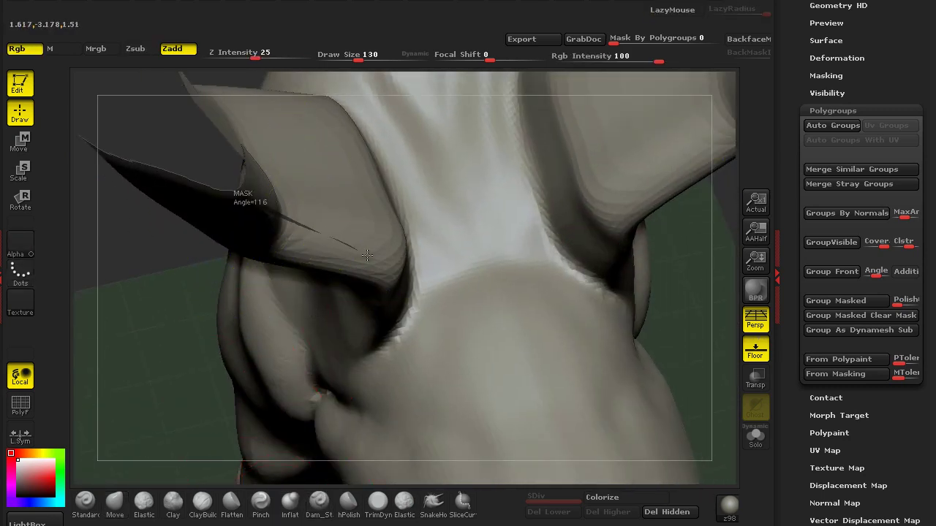
{"action": "mouse_move", "coordinate": [487, 314]}
{"action": "left_mouse_down", "text": "ctrl"}
{"action": "mouse_move", "coordinate": [362, 461]}
{"action": "mouse_move", "coordinate": [275, 263]}
{"action": "mouse_move", "coordinate": [332, 400]}
{"action": "mouse_move", "coordinate": [275, 293]}
{"action": "left_mouse_up", "text": "ctrl"}
{"action": "left_click_drag", "start_coordinate": [101, 298], "coordinate": [180, 329], "text": "ctrl"}
{"action": "left_click_drag", "start_coordinate": [208, 193], "coordinate": [309, 276], "text": "ctrl"}
{"action": "left_click_drag", "start_coordinate": [519, 496], "coordinate": [521, 498], "text": "ctrl"}
Form ridges from the wing bases diagonally across the back with Dam_Standard at draw size 106, and smooth them
{"action": "mouse_move", "coordinate": [212, 432]}
{"action": "left_mouse_down", "text": "alt"}
{"action": "mouse_move", "coordinate": [203, 414]}
{"action": "mouse_move", "coordinate": [209, 303]}
{"action": "left_mouse_up", "text": "alt"}
{"action": "left_click_drag", "start_coordinate": [146, 411], "coordinate": [187, 485], "text": "alt"}
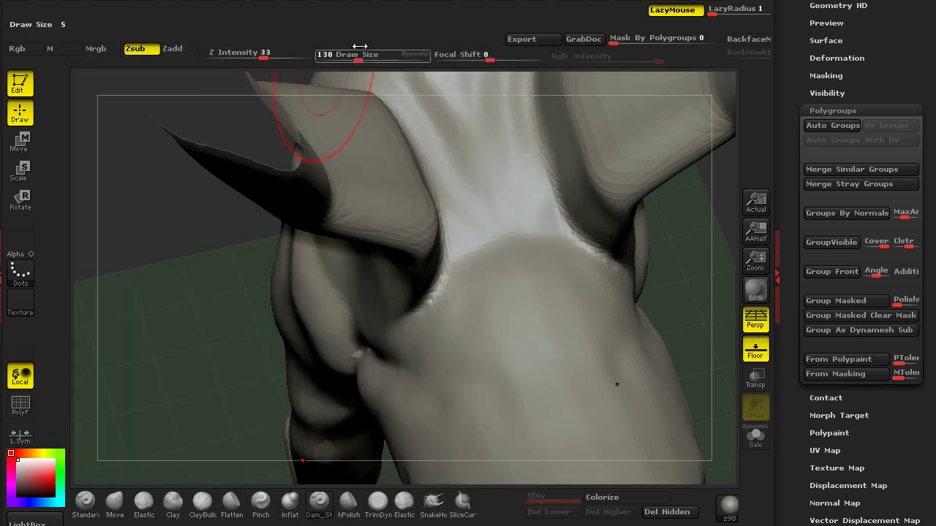
{"action": "mouse_move", "coordinate": [202, 220]}
{"action": "left_mouse_down"}
{"action": "mouse_move", "coordinate": [203, 310]}
{"action": "mouse_move", "coordinate": [176, 201]}
{"action": "left_mouse_up"}
{"action": "left_click_drag", "start_coordinate": [376, 241], "coordinate": [475, 359]}
{"action": "right_click_drag", "start_coordinate": [356, 211], "coordinate": [365, 204]}
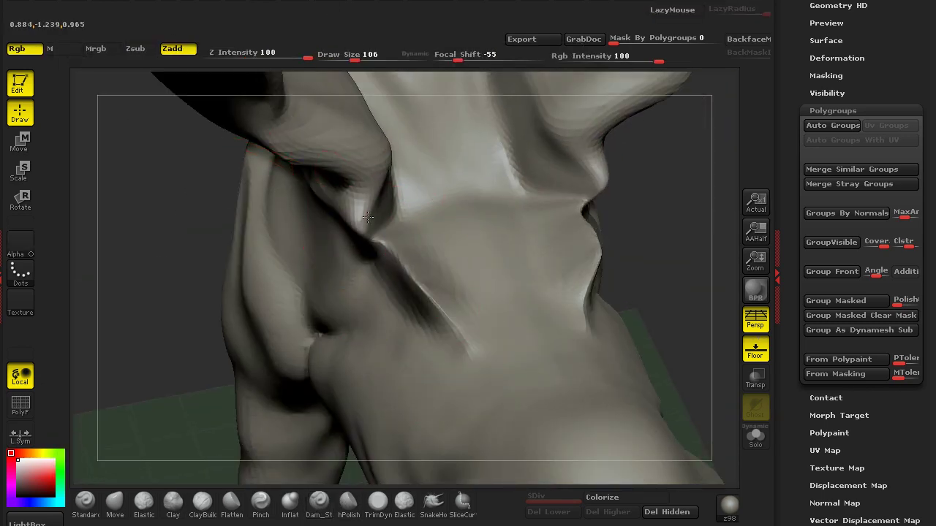
{"action": "right_click_drag", "start_coordinate": [387, 192], "coordinate": [396, 185]}
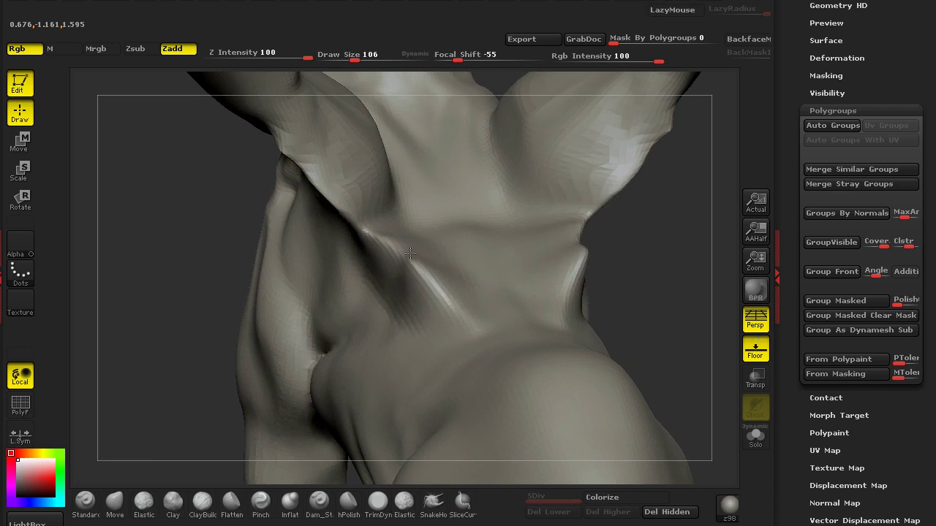
Thicken the ridges at the wing bases with the Inflat brush and carve muscle folds around the shoulders with Dam_Standard
{"action": "left_click", "coordinate": [290, 501]}
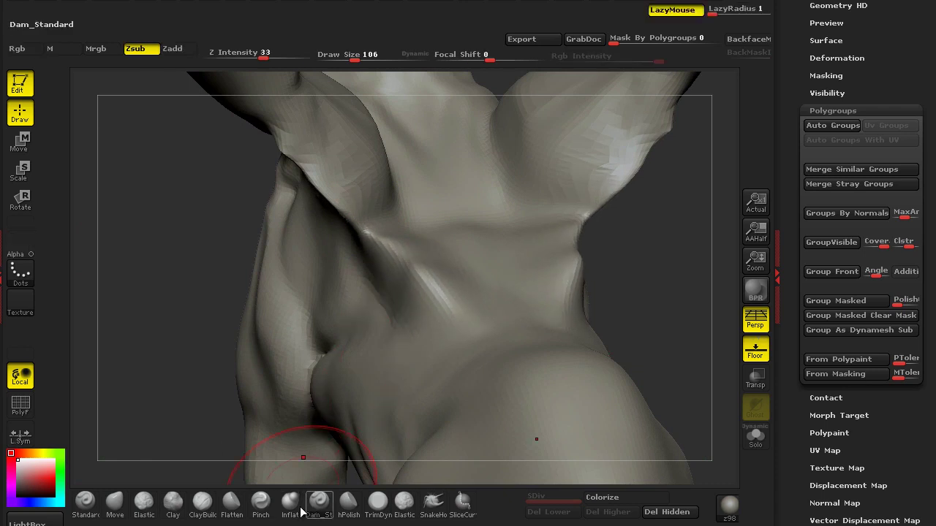
{"action": "mouse_move", "coordinate": [392, 249]}
{"action": "left_mouse_down"}
{"action": "mouse_move", "coordinate": [351, 208]}
{"action": "mouse_move", "coordinate": [391, 253]}
{"action": "mouse_move", "coordinate": [377, 243]}
{"action": "left_mouse_up"}
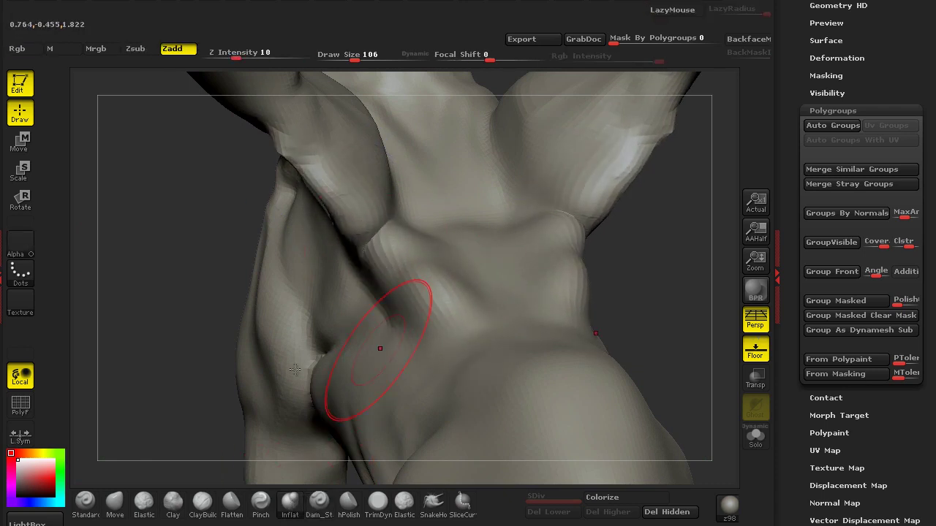
{"action": "left_click", "coordinate": [317, 500]}
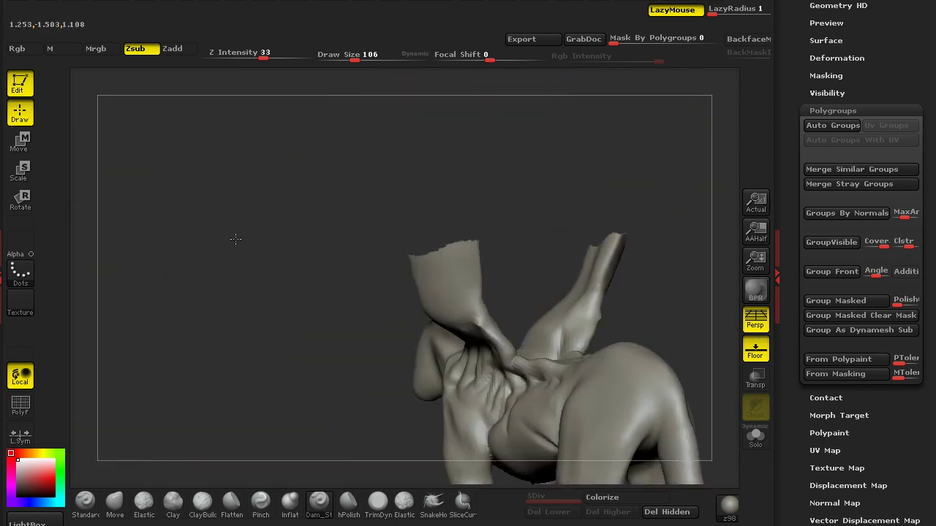
Unhide the complete wings and check the whole creature from the side and front
{"action": "left_click_drag", "start_coordinate": [236, 239], "coordinate": [432, 132]}
{"action": "left_click", "coordinate": [269, 253], "text": "ctrl+shift"}
{"action": "left_click_drag", "start_coordinate": [196, 178], "coordinate": [213, 67]}
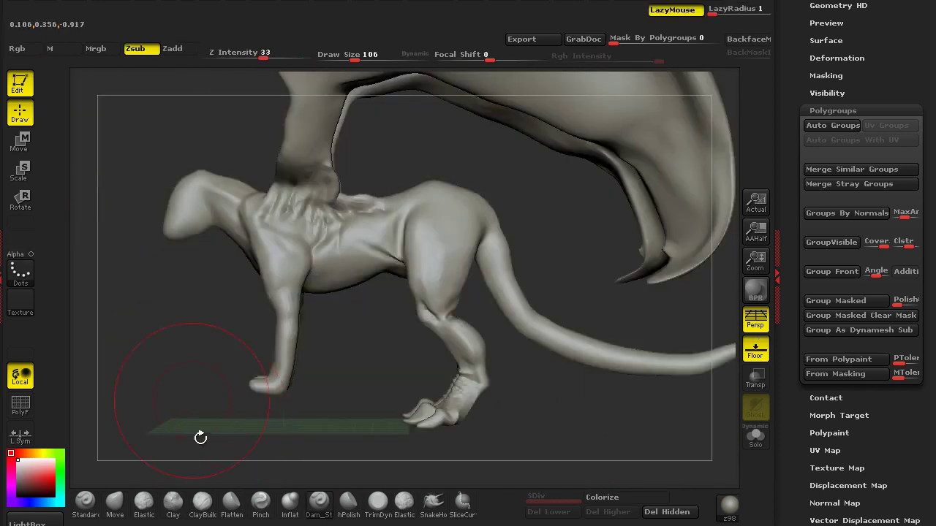
{"action": "left_click_drag", "start_coordinate": [198, 435], "coordinate": [395, 357]}
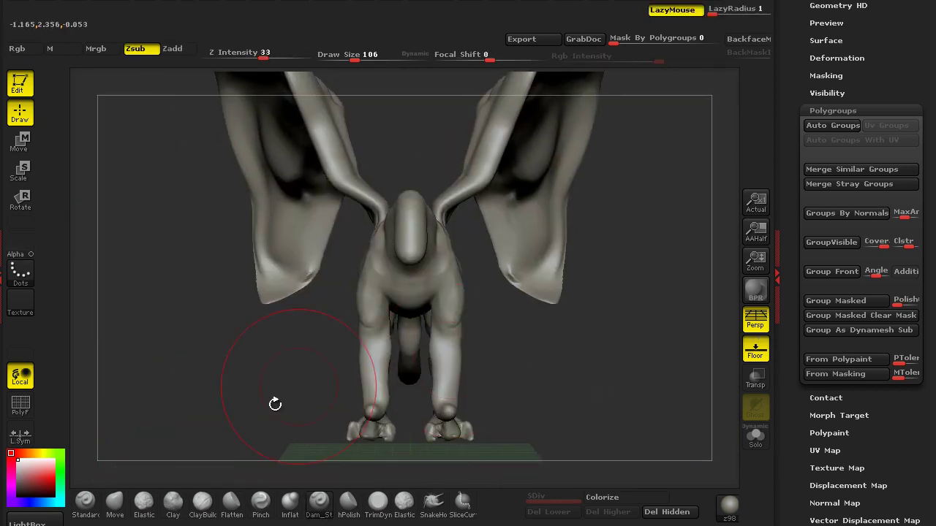
{"action": "left_click_drag", "start_coordinate": [273, 402], "coordinate": [193, 438]}
{"action": "left_click_drag", "start_coordinate": [263, 423], "coordinate": [146, 453]}
Adjust the lower neck and chest profile from the side with the Move brush and smooth it
{"action": "left_click", "coordinate": [114, 504]}
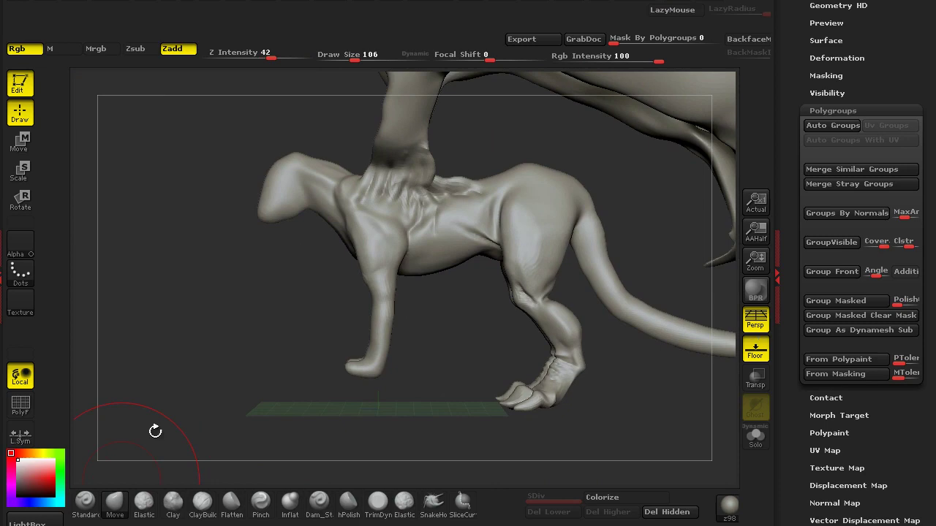
{"action": "left_click_drag", "start_coordinate": [274, 314], "coordinate": [197, 388]}
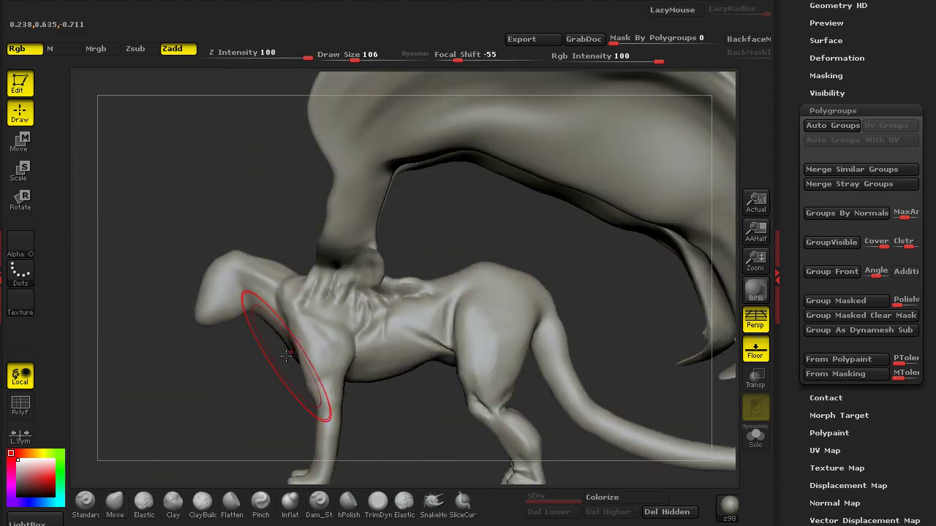
{"action": "left_click_drag", "start_coordinate": [235, 419], "coordinate": [280, 108]}
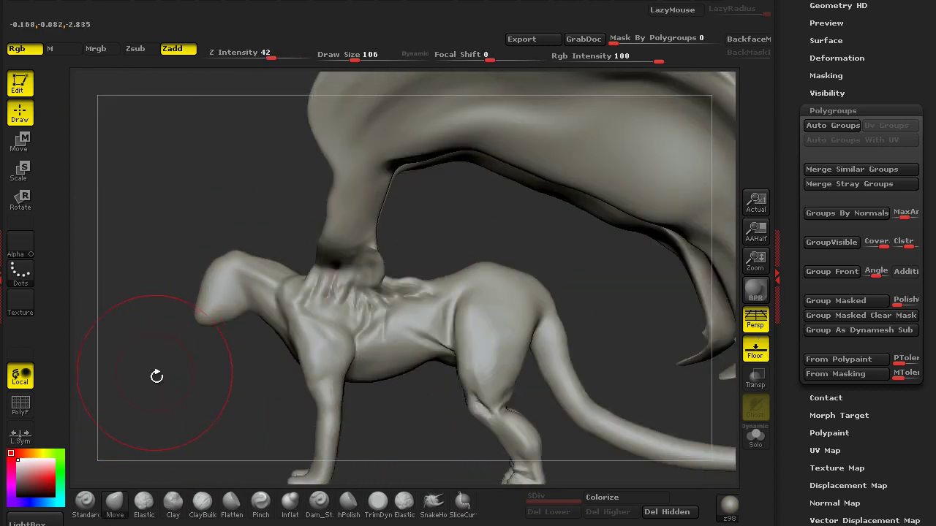
{"action": "left_click_drag", "start_coordinate": [156, 376], "coordinate": [279, 372]}
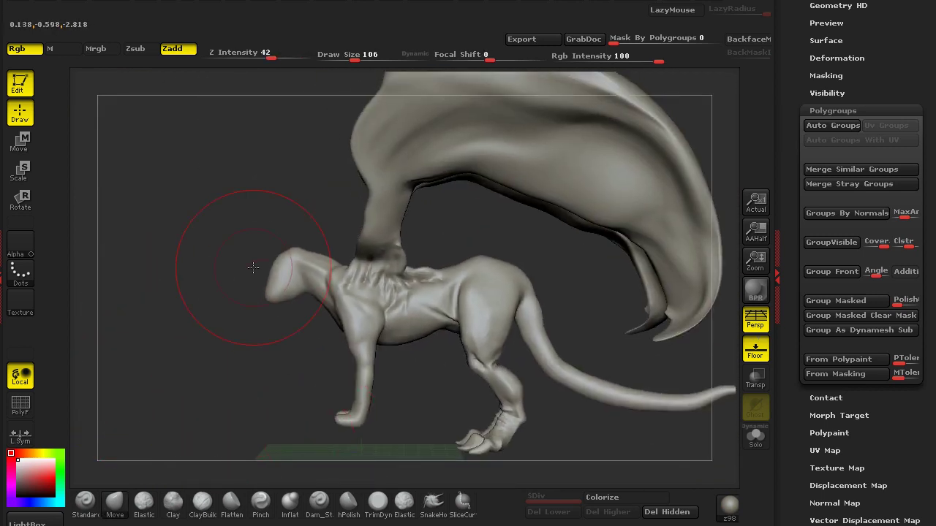